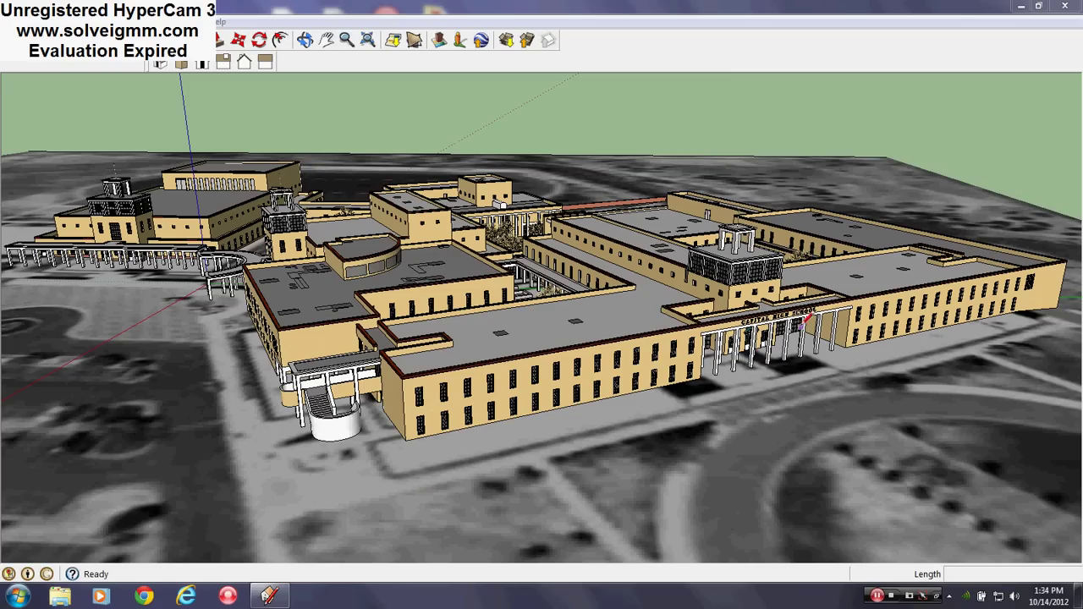
Examine the Capital High School main entrance, its colonnade and tower, and the surrounding front wings
mouse_move(805, 318)
middle_down()
mouse_move(656, 346)
mouse_move(800, 337)
middle_up()
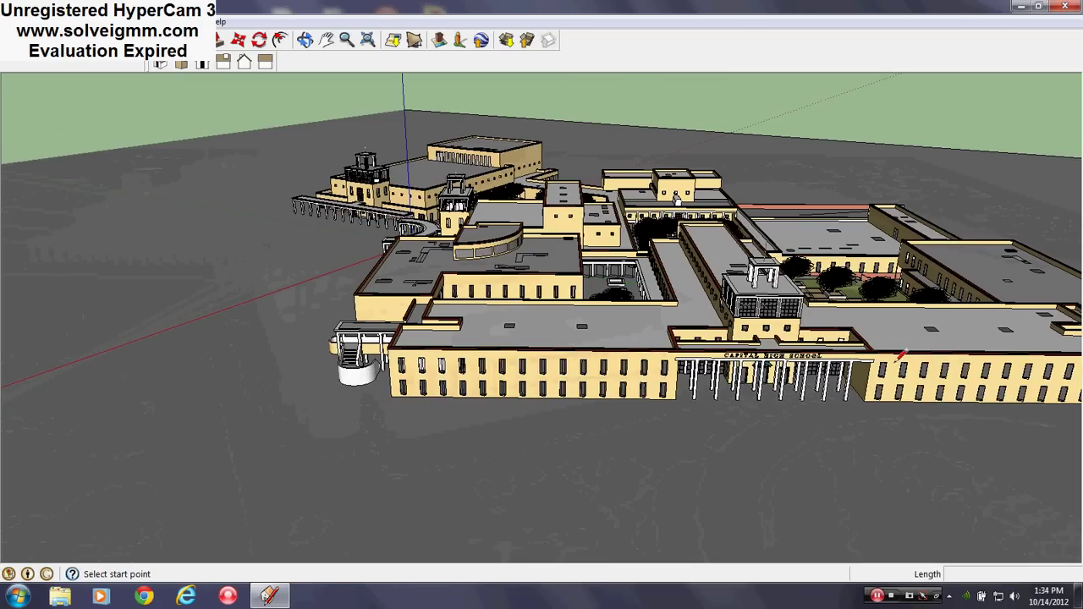
scroll(899, 355, up, 1)
scroll(899, 356, up, 3)
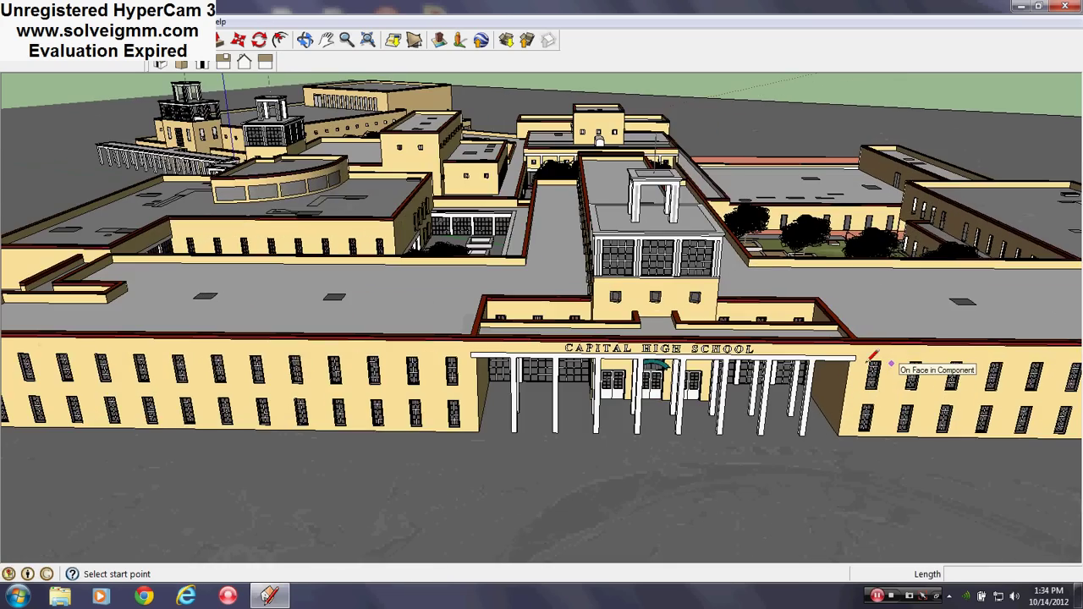
scroll(871, 357, up, 3)
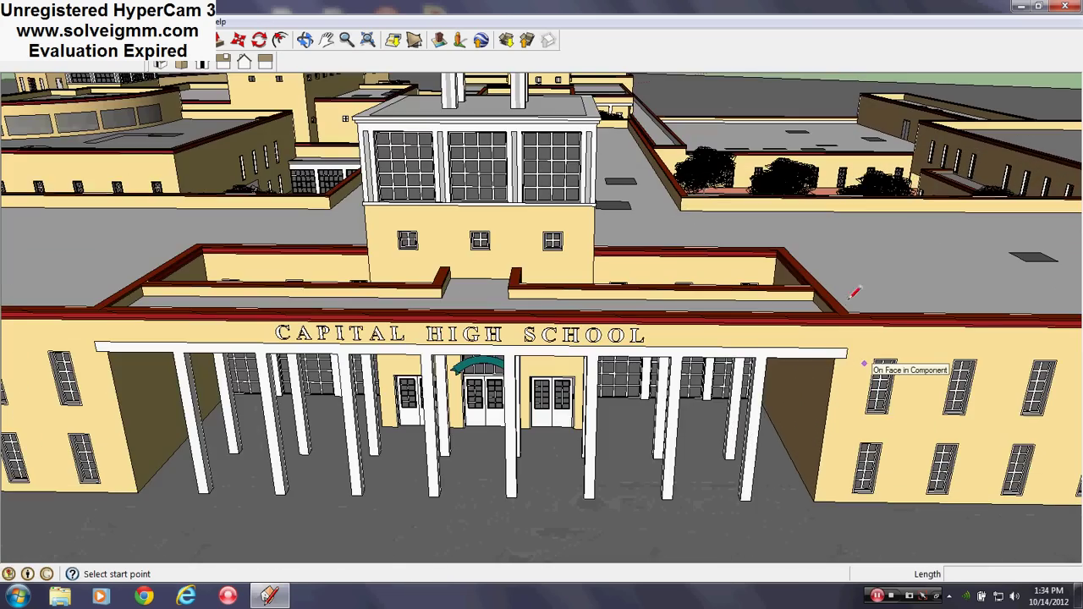
middle_drag(854, 292, 880, 282)
scroll(876, 287, down, 2)
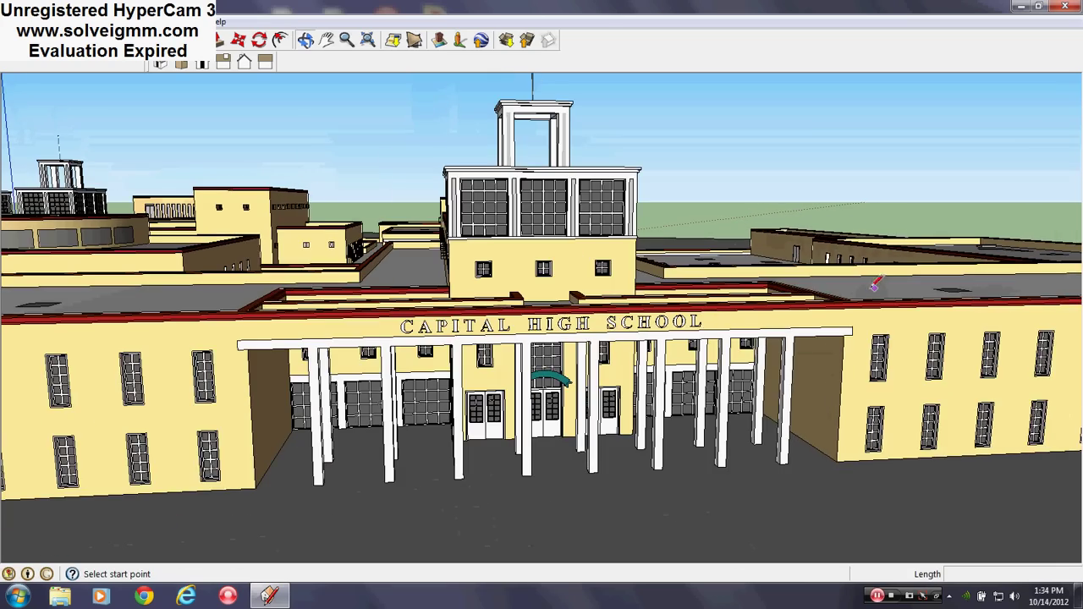
middle_drag(506, 362, 621, 413)
scroll(623, 411, down, 2)
scroll(668, 245, down, 8)
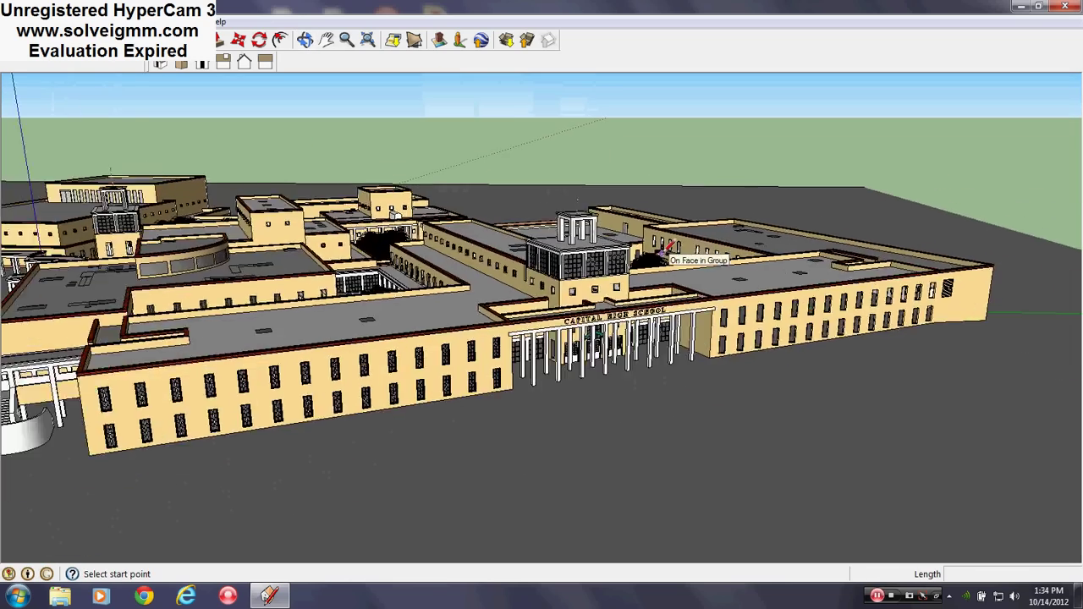
mouse_move(441, 268)
middle_down()
mouse_move(435, 284)
mouse_move(430, 272)
middle_up()
scroll(429, 272, down, 1)
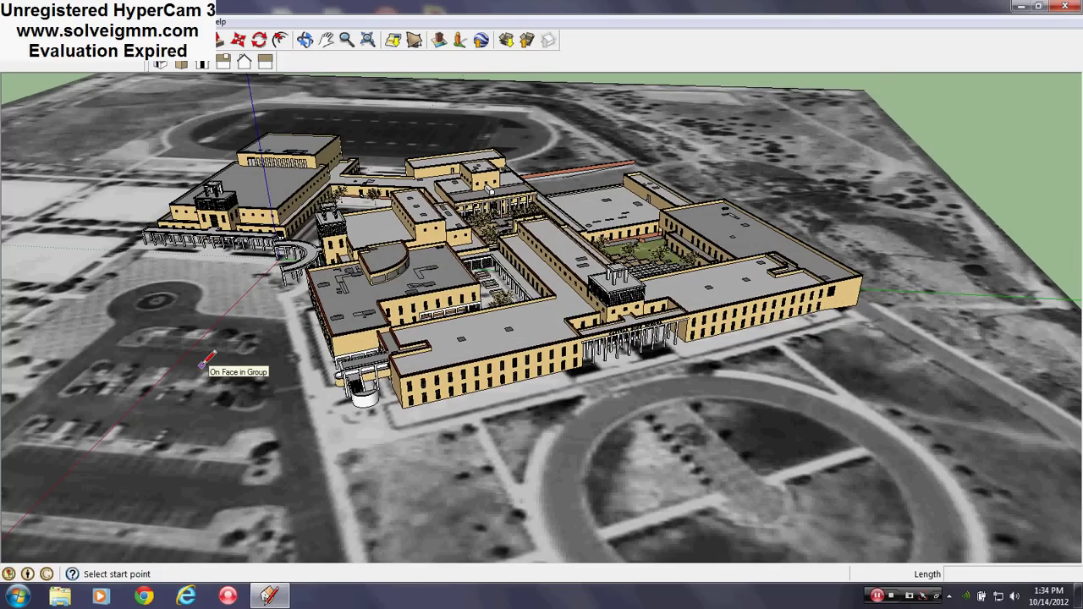
Examine the campus layout from above, including the courtyards, parking lot and sports fields on the aerial image
middle_drag(626, 372, 590, 516)
scroll(560, 479, down, 2)
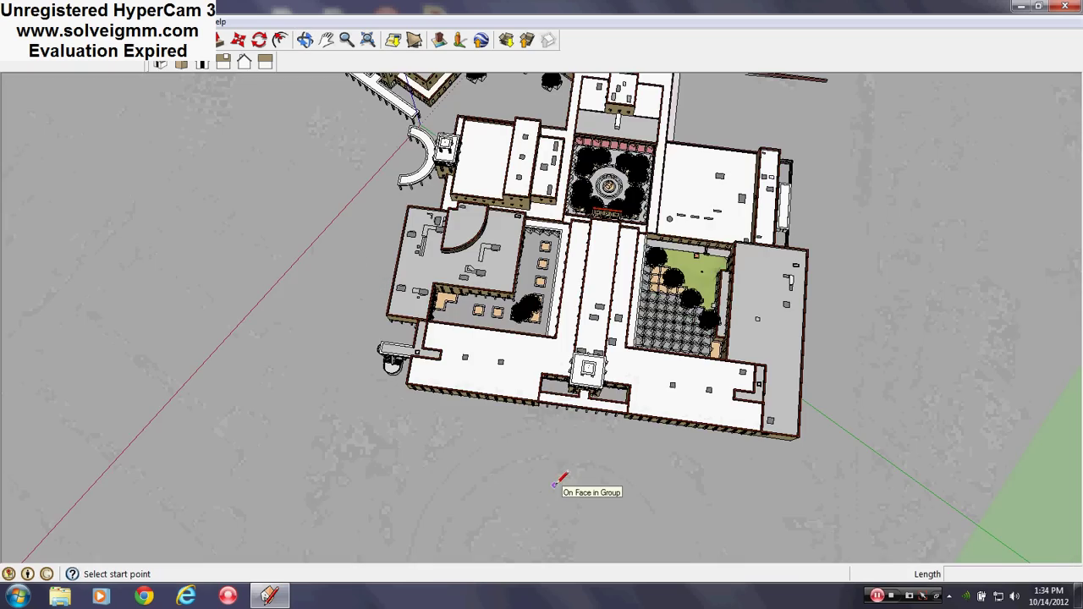
middle_drag(555, 481, 540, 476)
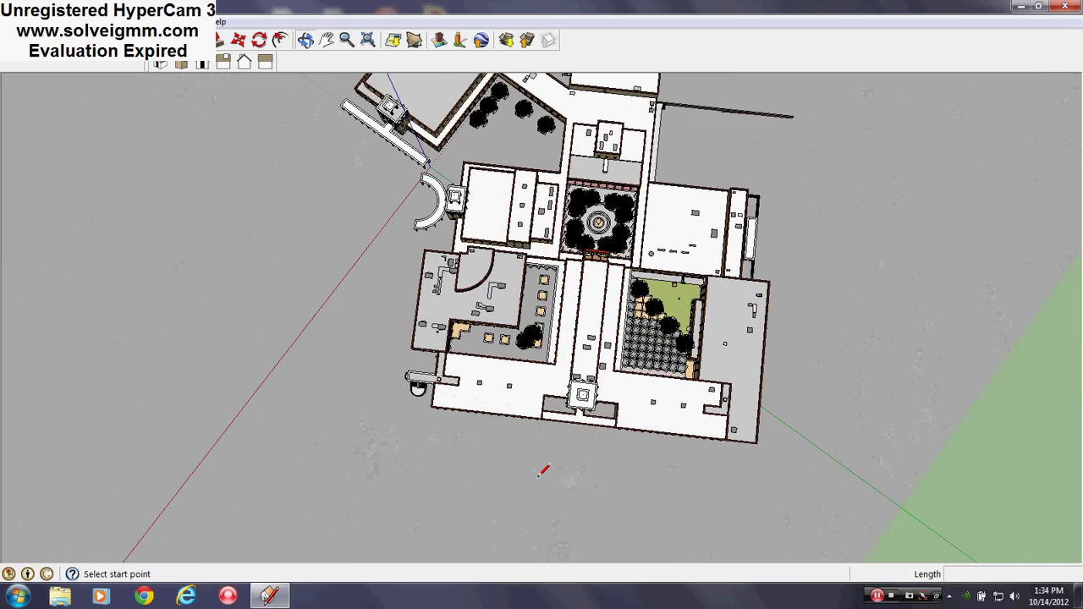
scroll(540, 476, down, 4)
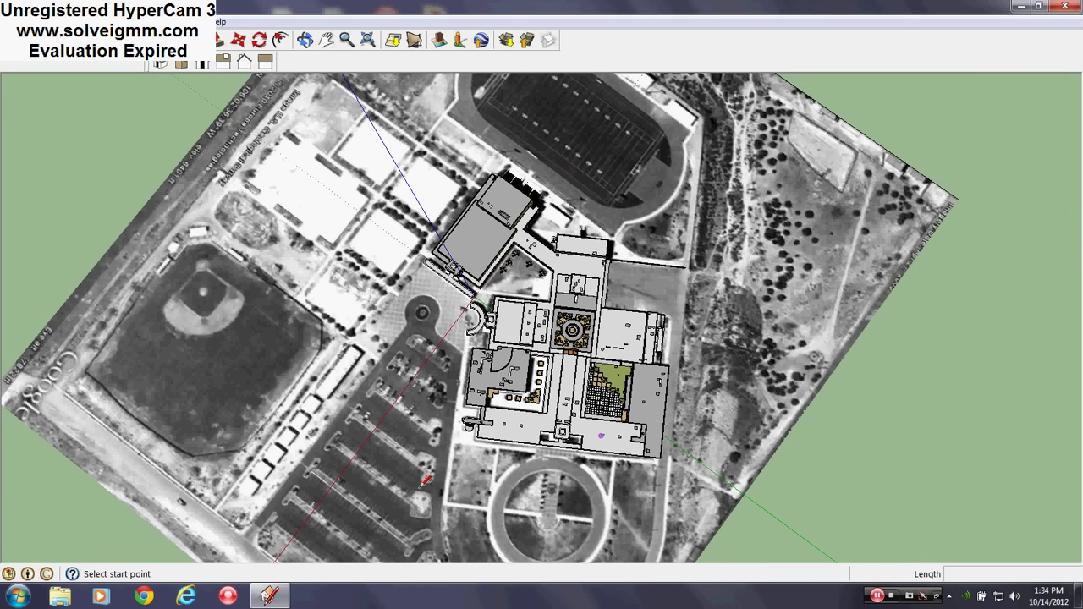
scroll(467, 431, up, 5)
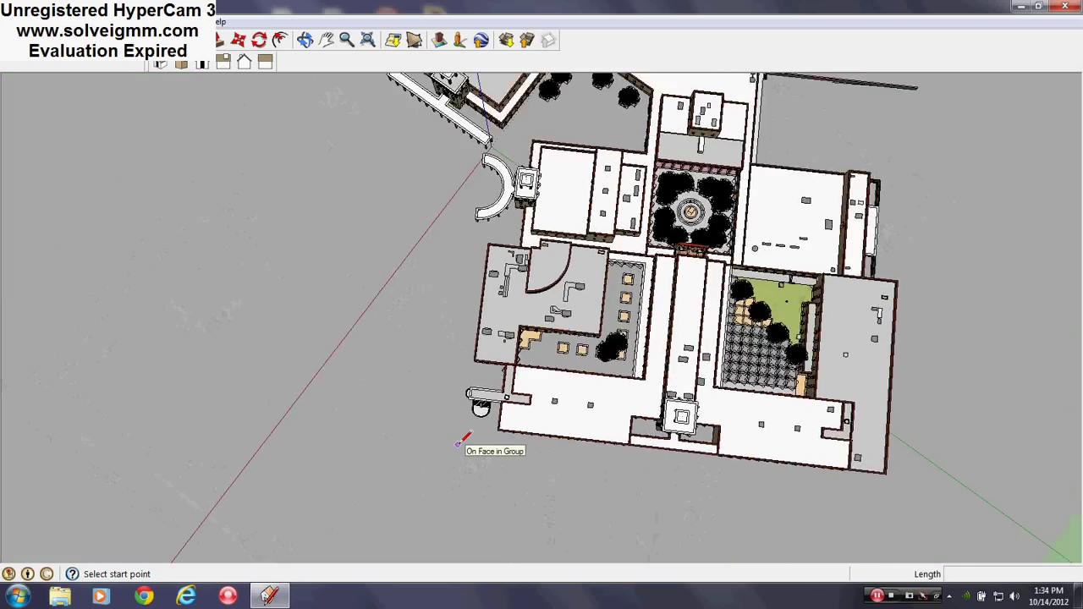
mouse_move(469, 438)
middle_down()
mouse_move(474, 368)
mouse_move(529, 411)
mouse_move(556, 454)
middle_up()
scroll(462, 341, up, 1)
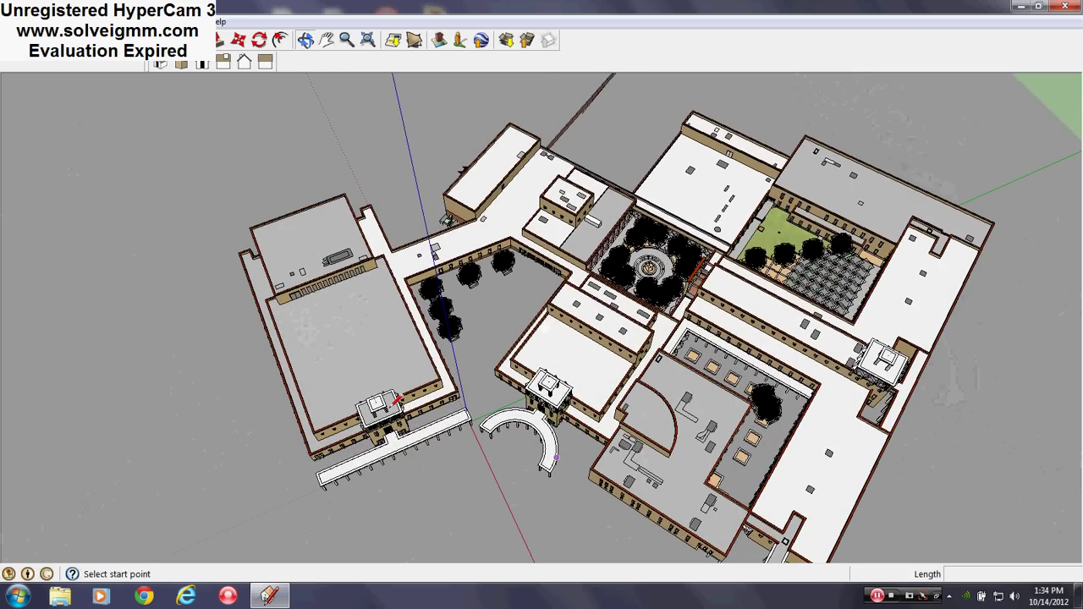
Inspect the separate large-roofed building with its tower and straight colonnade, and the neighbouring curved colonnade
scroll(396, 400, up, 4)
middle_drag(375, 418, 477, 265)
mouse_move(531, 375)
middle_down()
mouse_move(548, 390)
mouse_move(579, 320)
mouse_move(751, 310)
middle_up()
scroll(242, 190, up, 1)
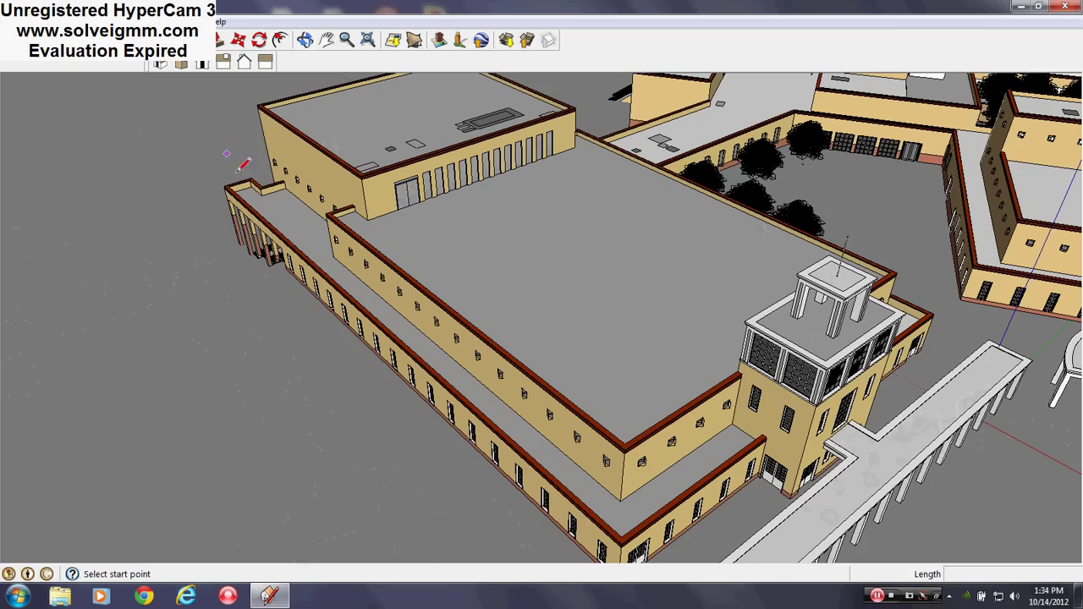
scroll(250, 204, down, 3)
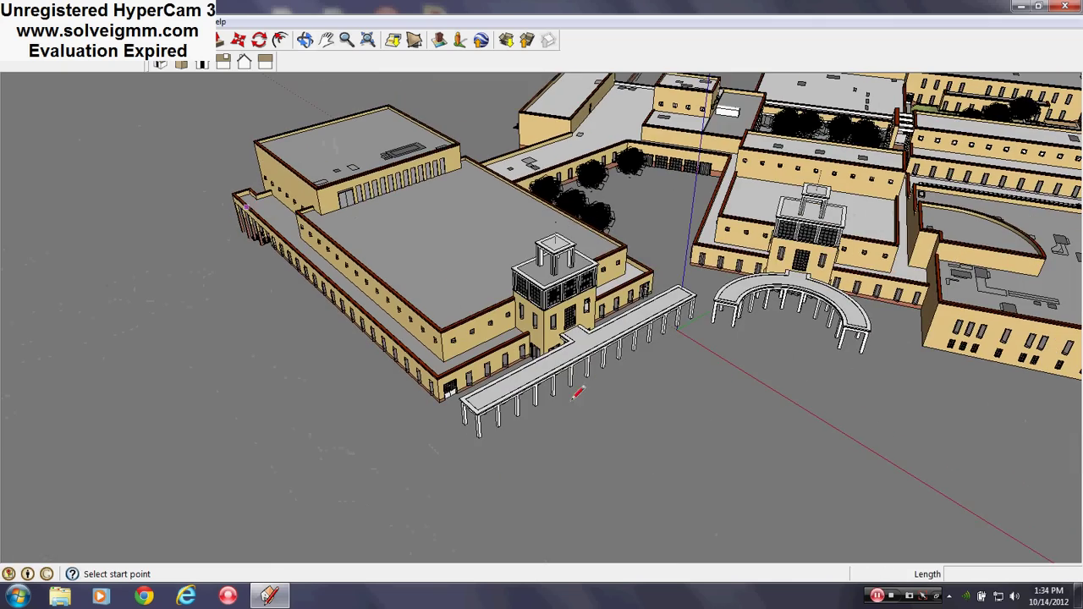
shift+middle_drag(442, 431, 439, 431)
scroll(440, 431, down, 4)
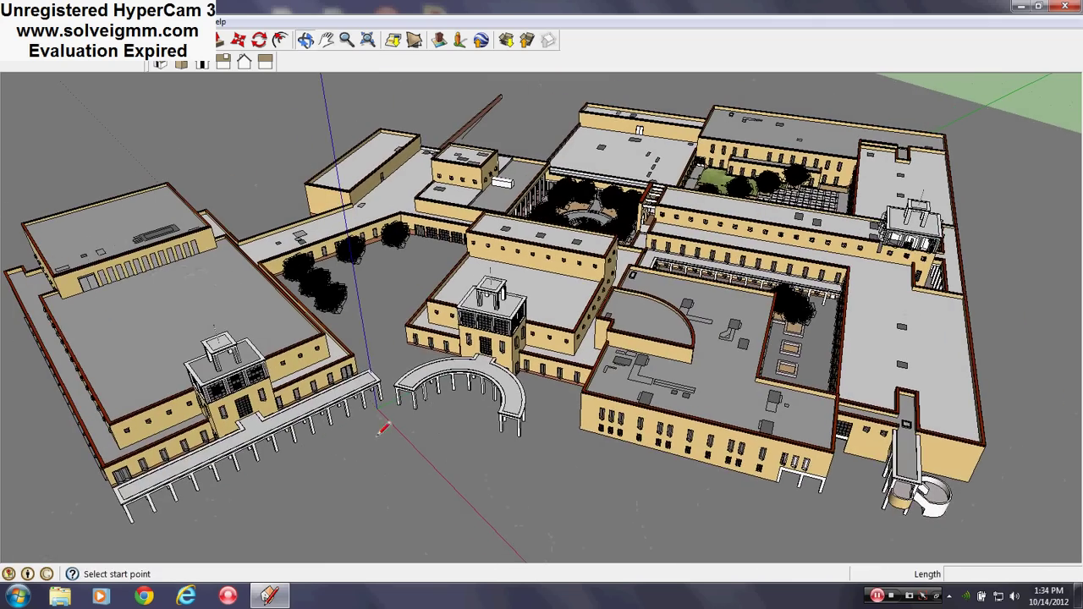
scroll(329, 406, up, 2)
middle_drag(328, 406, 306, 379)
mouse_move(430, 412)
middle_down()
mouse_move(406, 396)
mouse_move(417, 394)
middle_up()
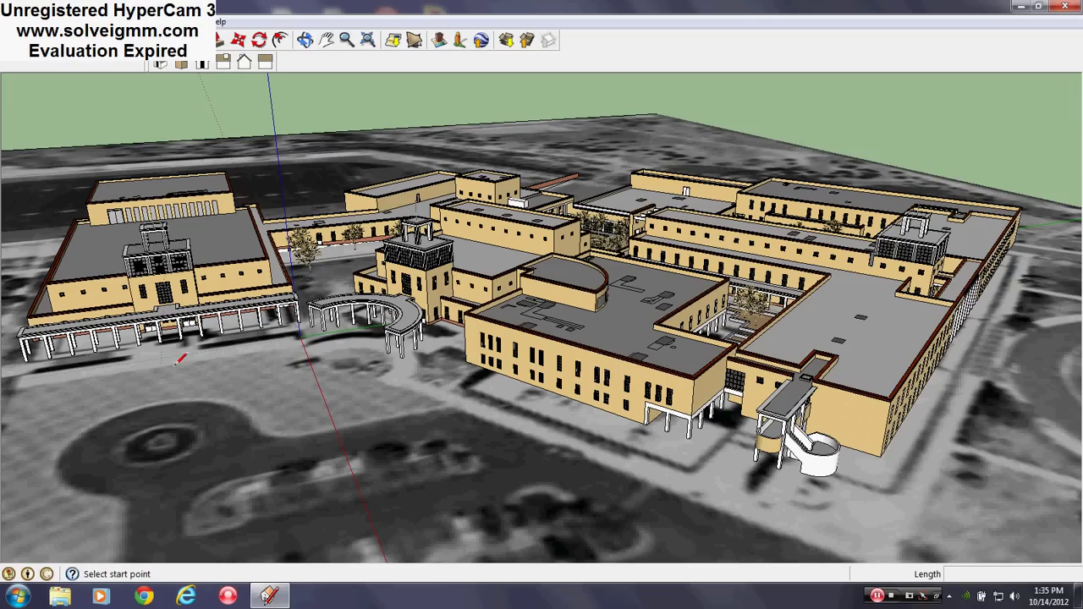
Review the whole school complex on its aerial site image from the parking lot side
scroll(186, 362, down, 4)
middle_drag(502, 277, 484, 377)
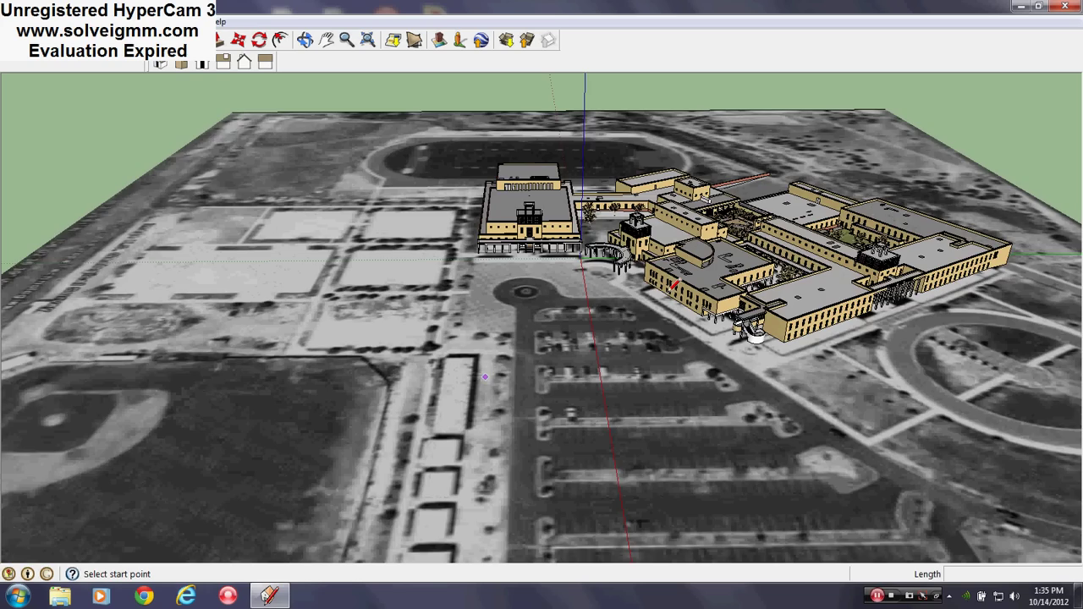
scroll(933, 209, up, 3)
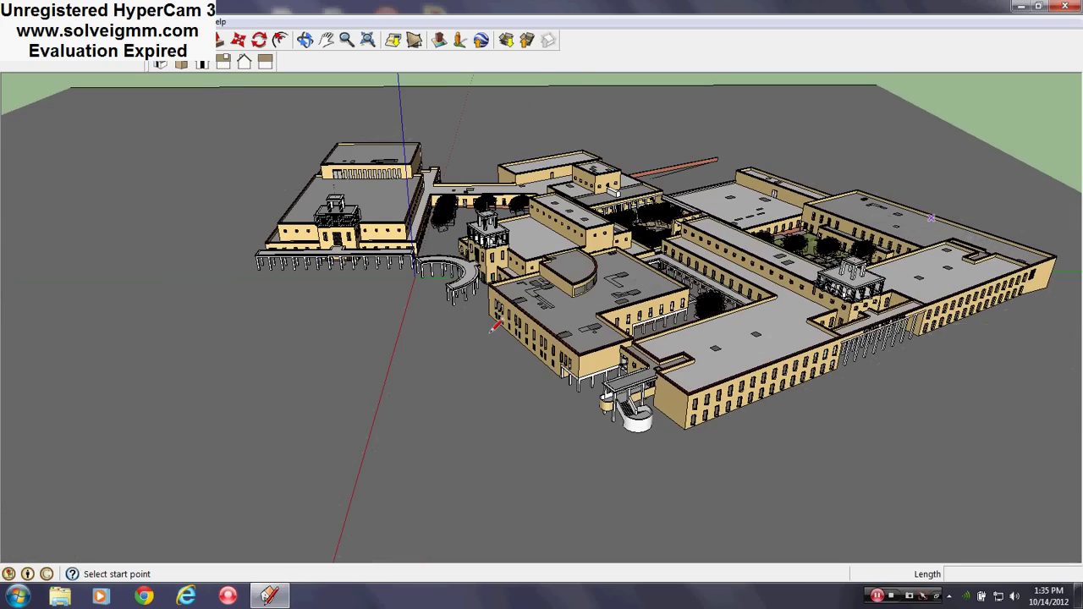
mouse_move(492, 326)
middle_down()
mouse_move(483, 338)
mouse_move(431, 343)
middle_up()
scroll(428, 350, down, 1)
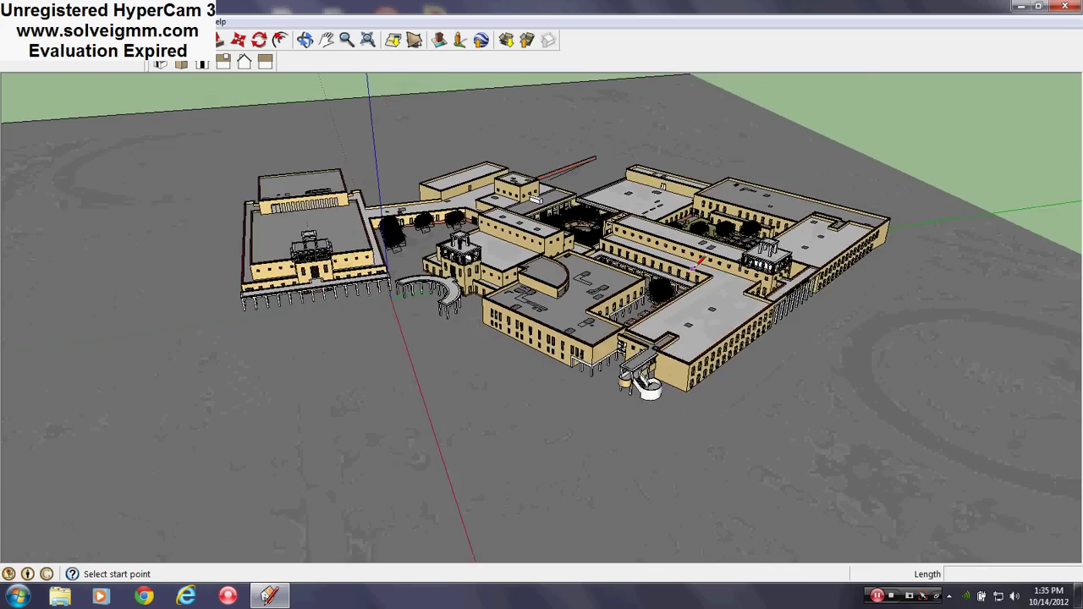
scroll(701, 260, up, 2)
middle_drag(701, 262, 706, 241)
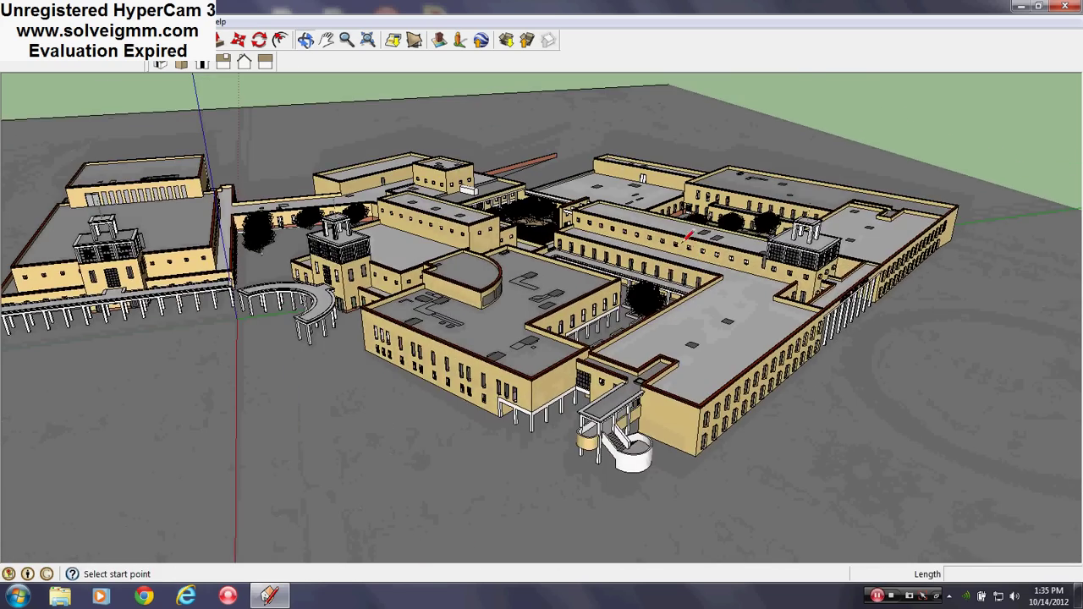
scroll(689, 235, down, 2)
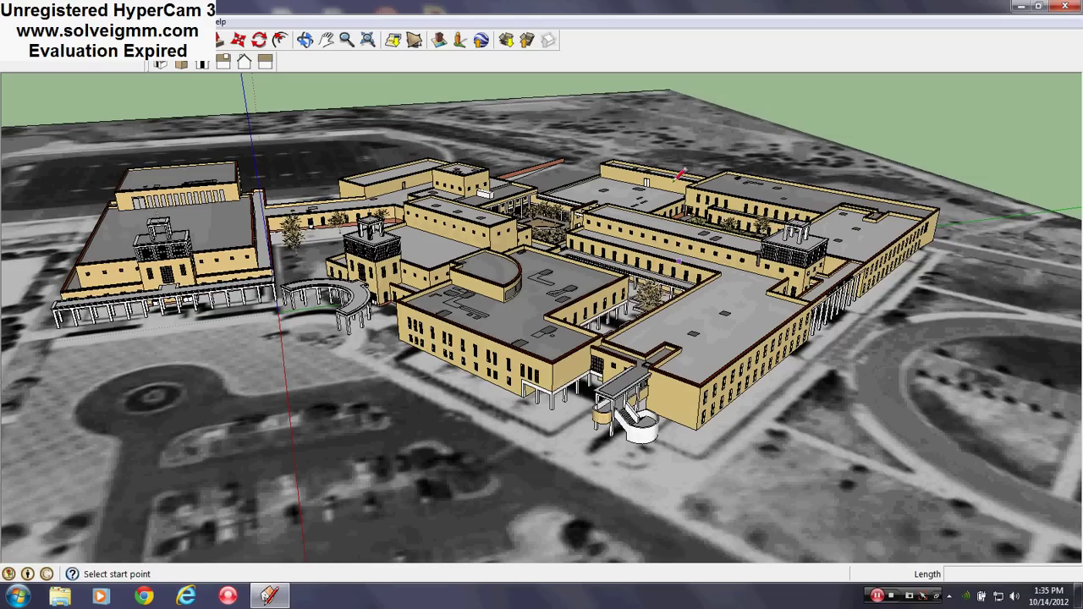
Open the school component for editing and unlock the aerial terrain group beneath the buildings
right_click(607, 119)
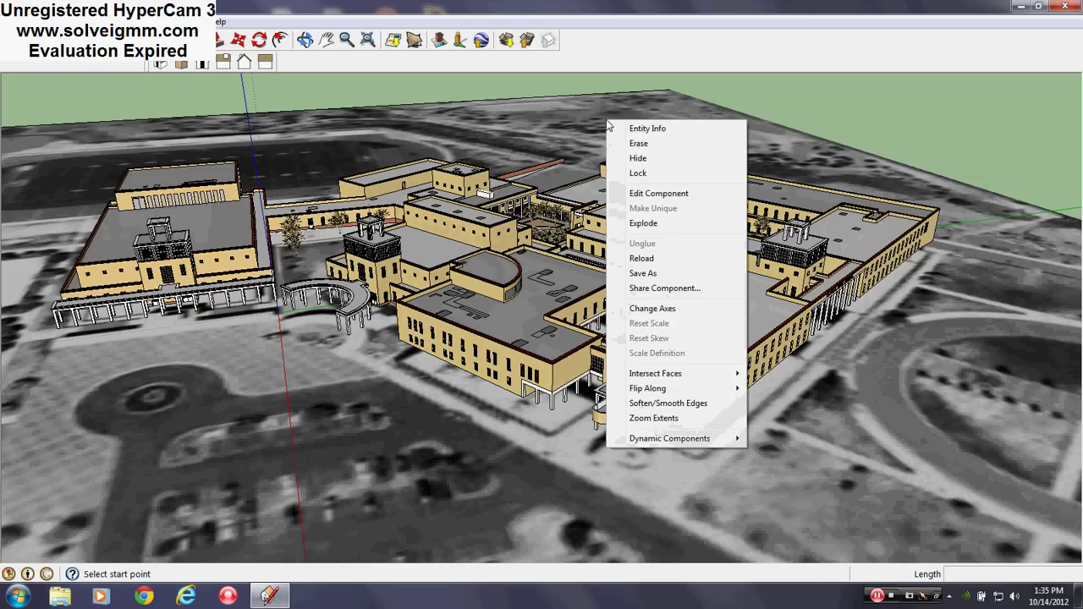
click(641, 194)
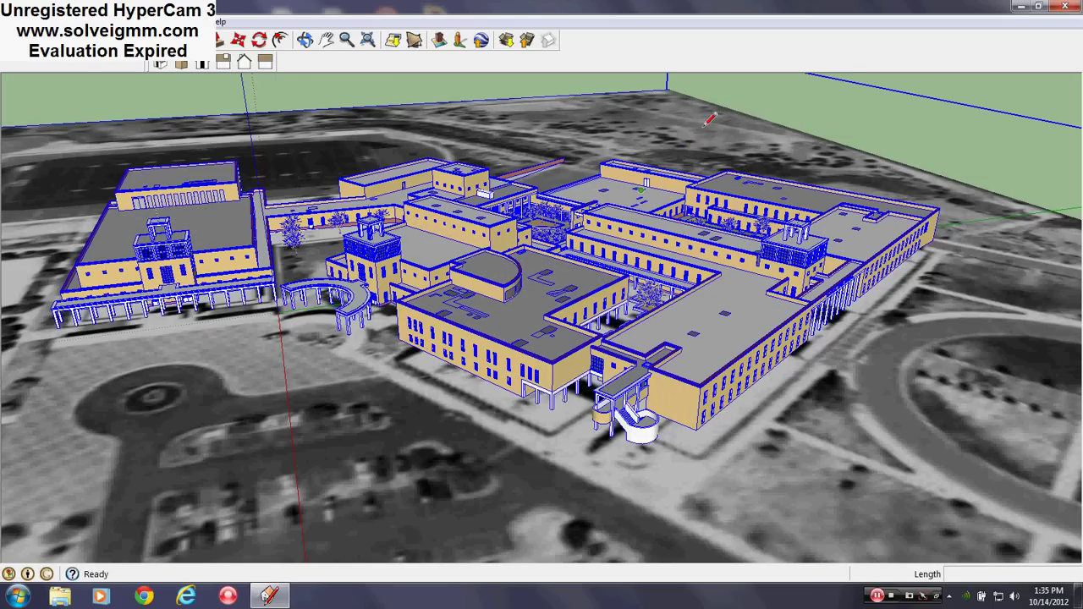
click(709, 108)
right_click(677, 129)
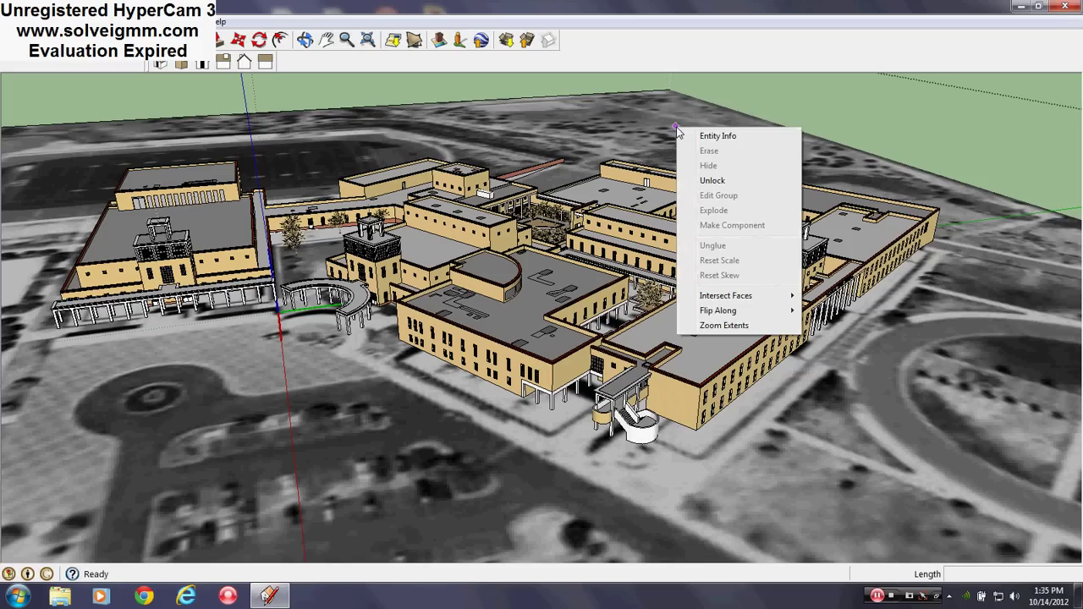
click(709, 181)
Erase the unlocked aerial terrain group and close the school component
right_click(653, 113)
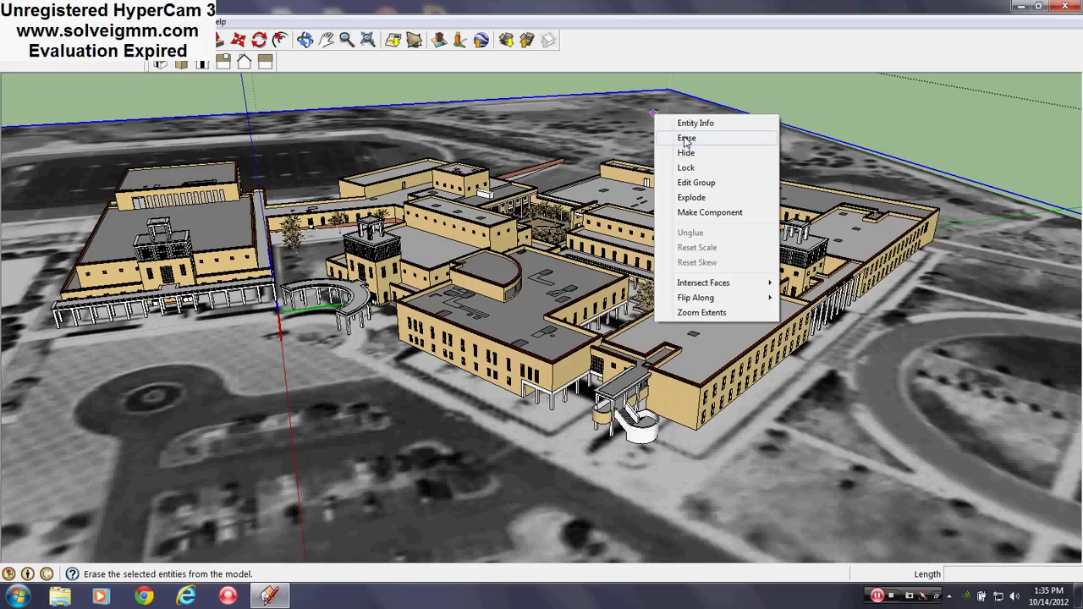
click(686, 139)
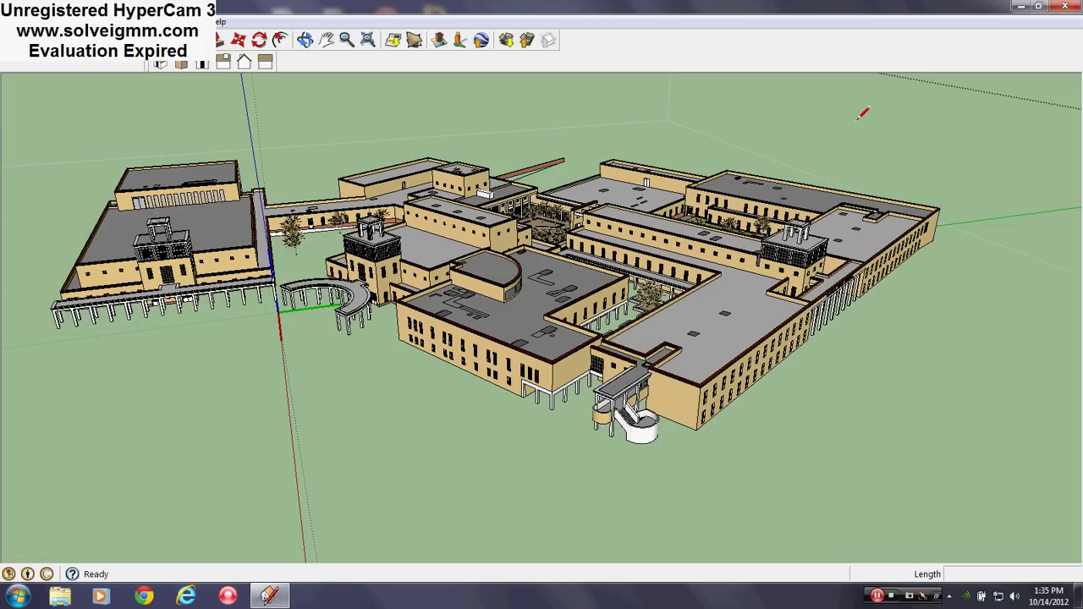
right_click(863, 134)
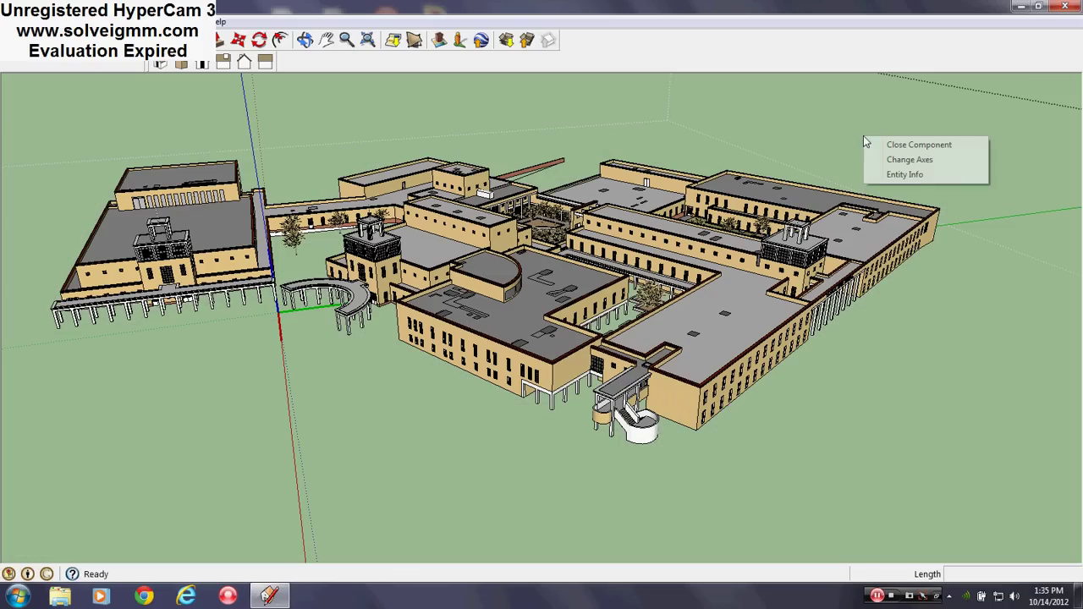
click(888, 144)
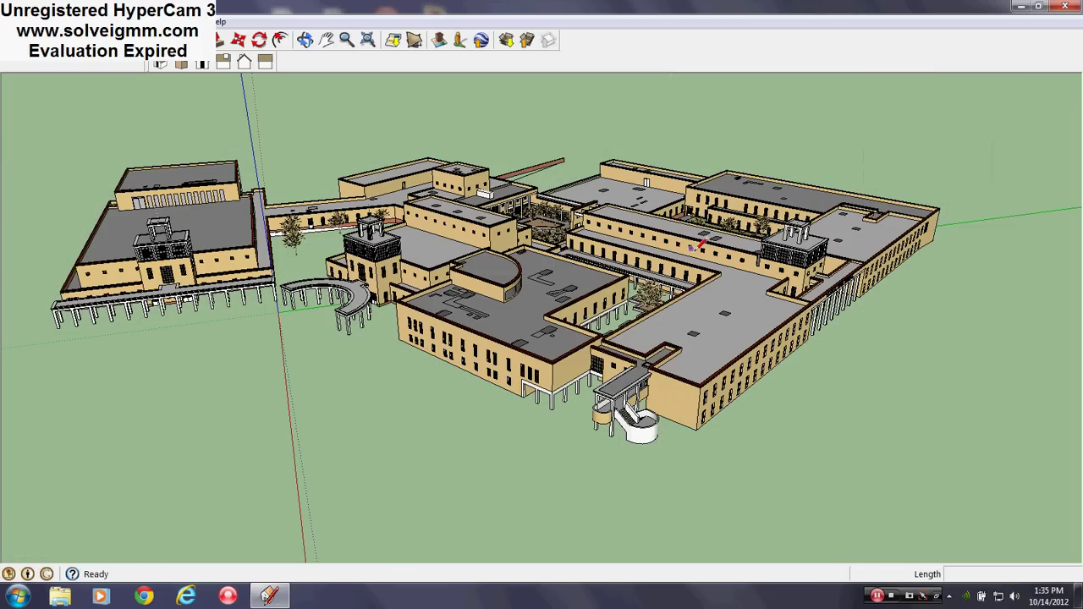
Examine the main entrance facade head-on, including the lettering, columns, doors and tower
middle_drag(709, 296, 356, 365)
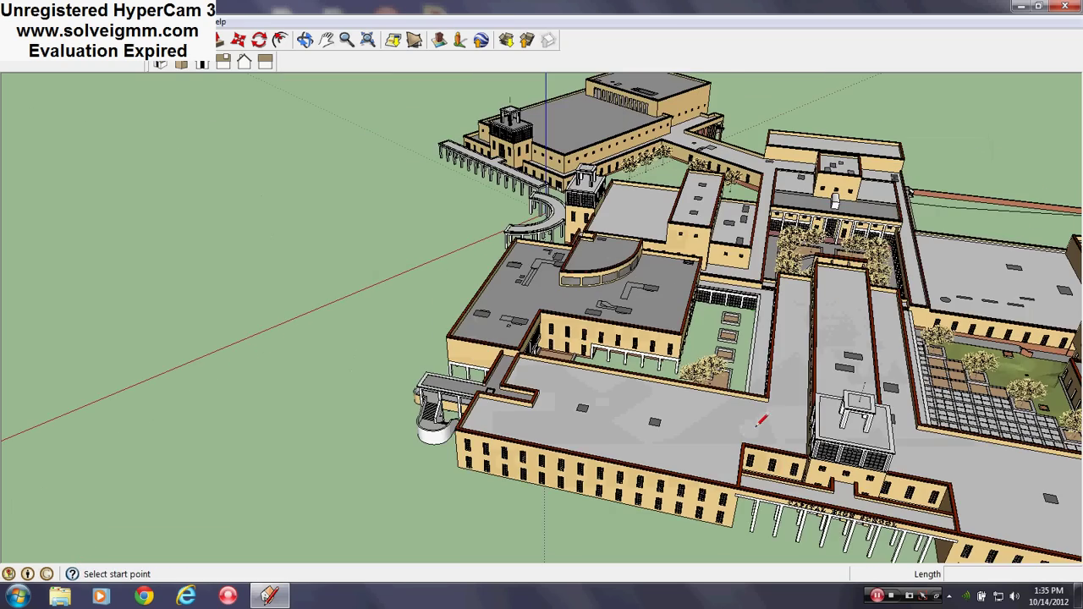
middle_drag(760, 417, 682, 297)
scroll(422, 377, up, 5)
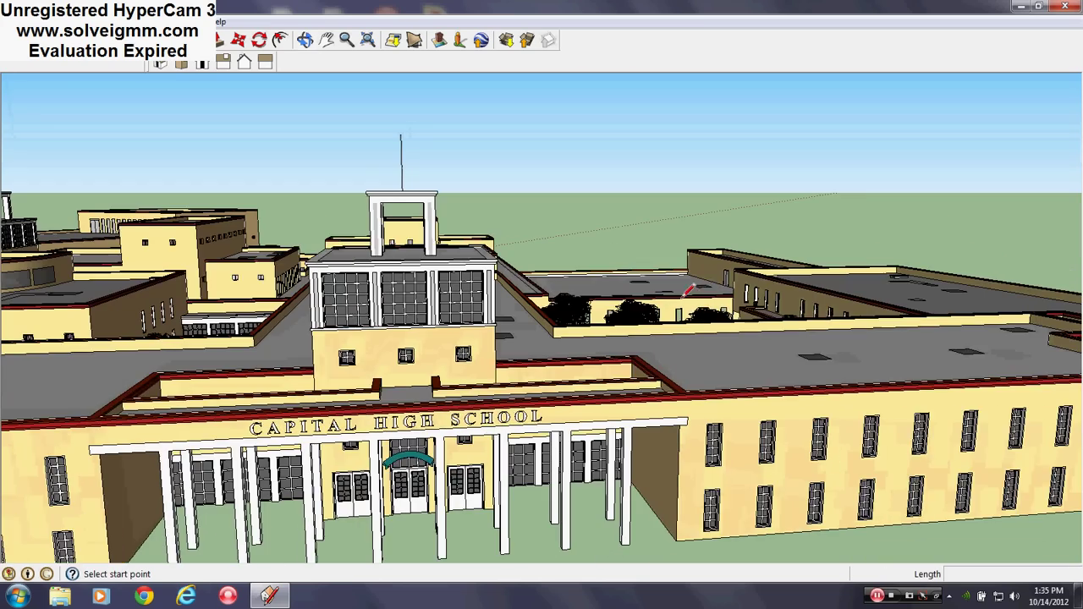
scroll(745, 326, down, 1)
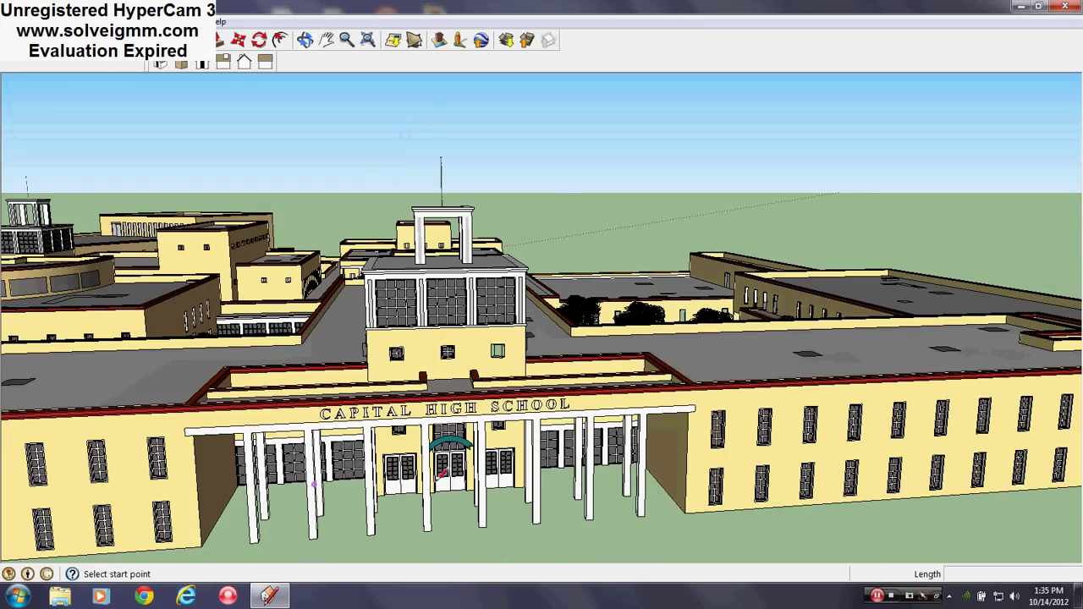
scroll(441, 475, up, 2)
middle_drag(441, 475, 411, 407)
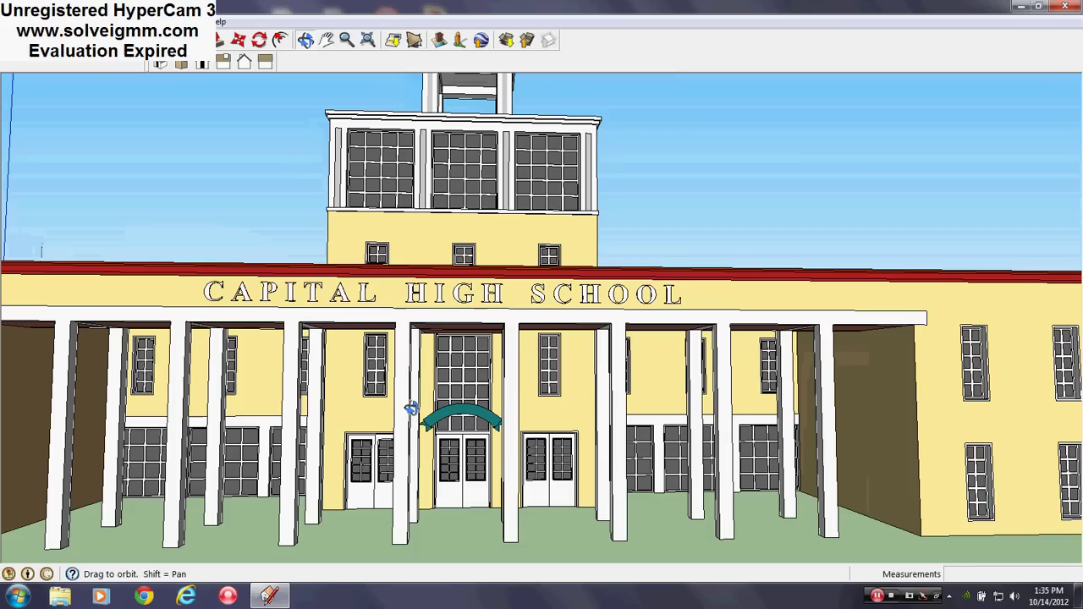
scroll(690, 431, down, 3)
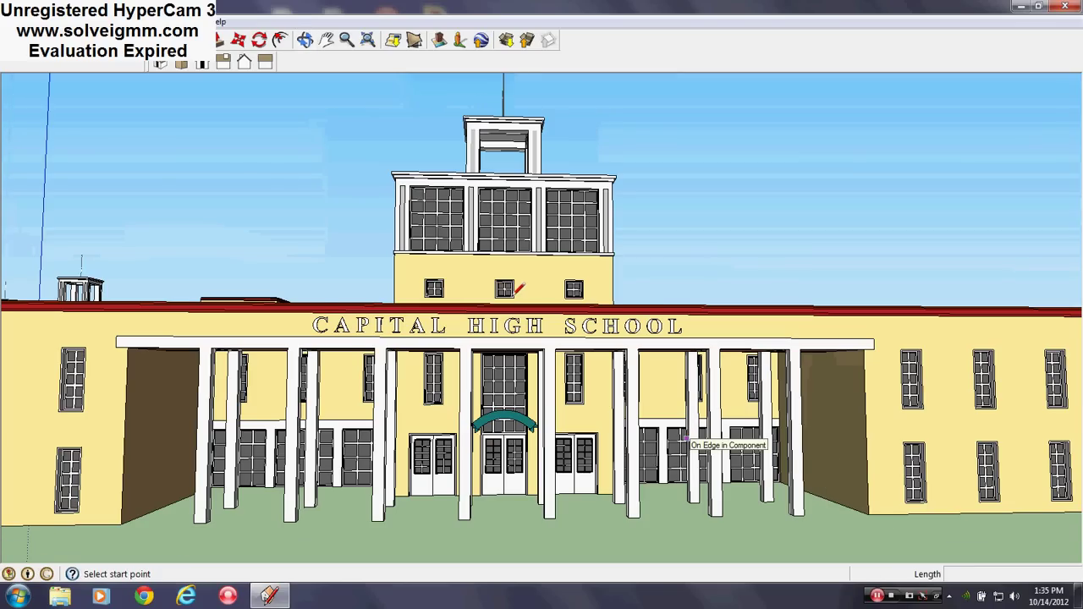
middle_drag(499, 277, 496, 279)
key(l)
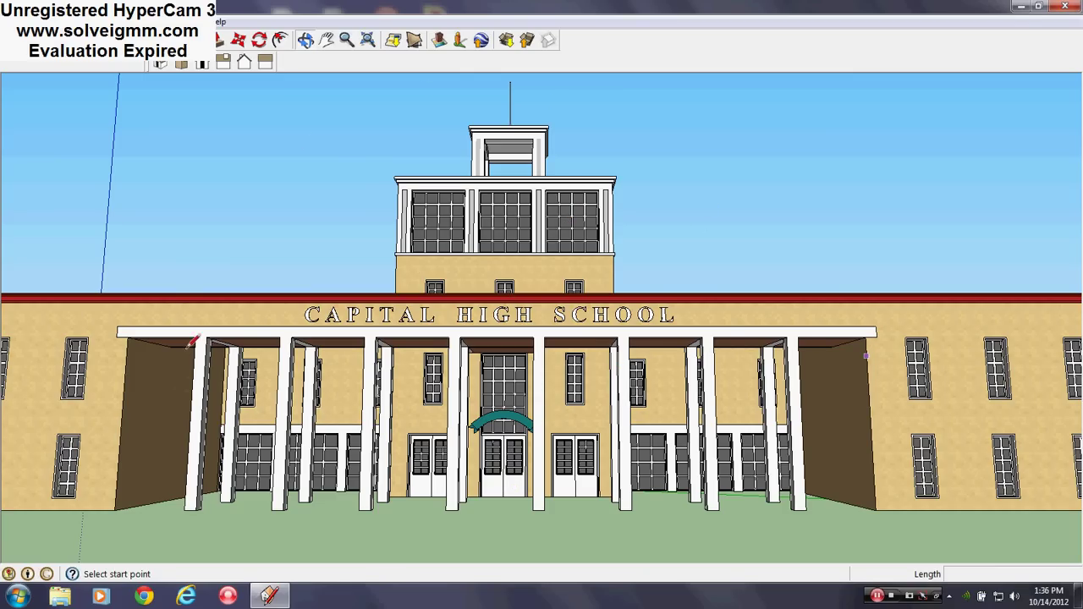
Inspect the entrance colonnade and the adjoining wing's windows up close from oblique angles
scroll(193, 342, up, 3)
middle_drag(425, 285, 638, 355)
scroll(702, 398, down, 2)
scroll(703, 440, up, 3)
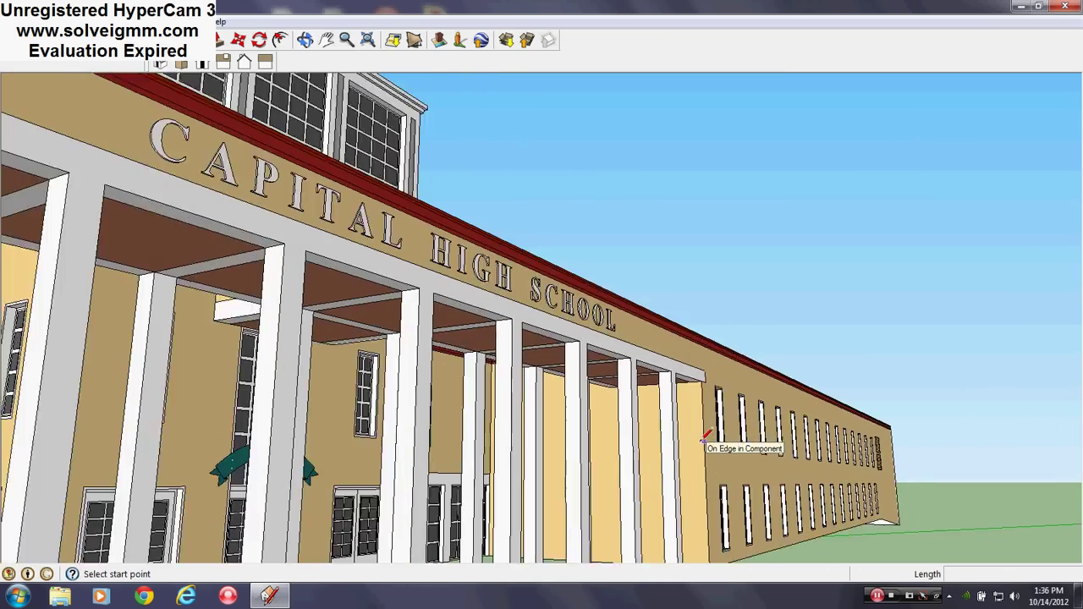
scroll(702, 436, up, 2)
middle_drag(702, 433, 264, 413)
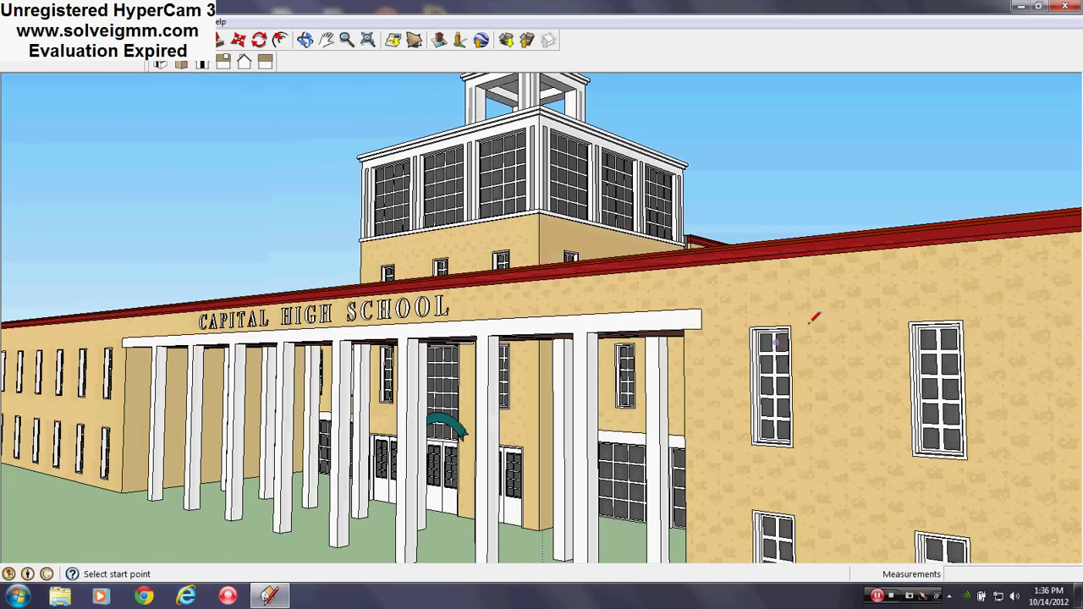
Inspect the recessed windows and wall of the wing beside the entrance colonnade up close from both sides
scroll(812, 318, up, 2)
middle_drag(810, 322, 778, 345)
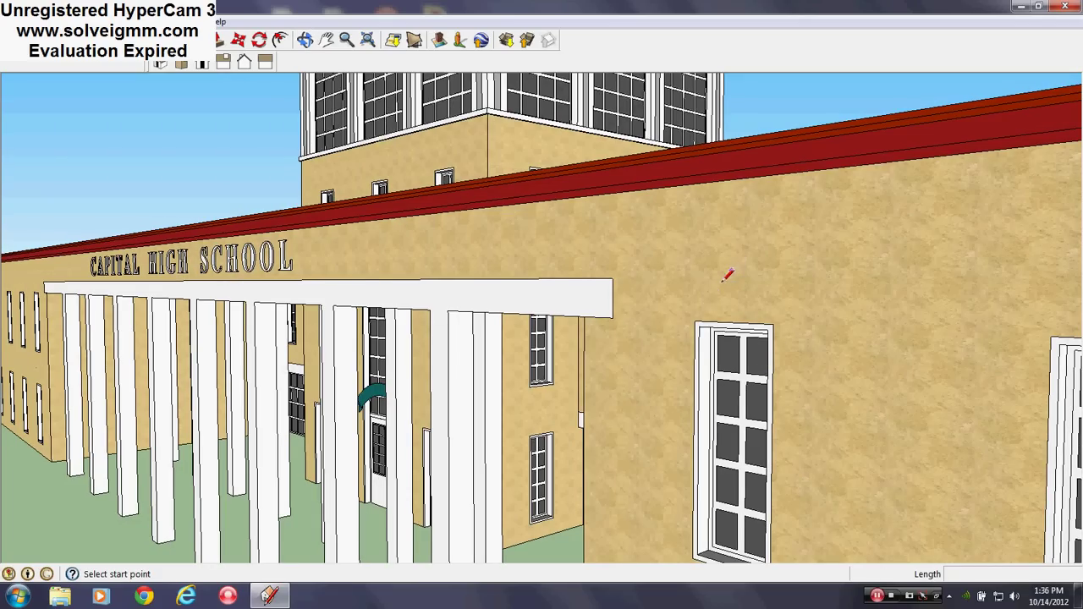
middle_drag(747, 345, 1080, 415)
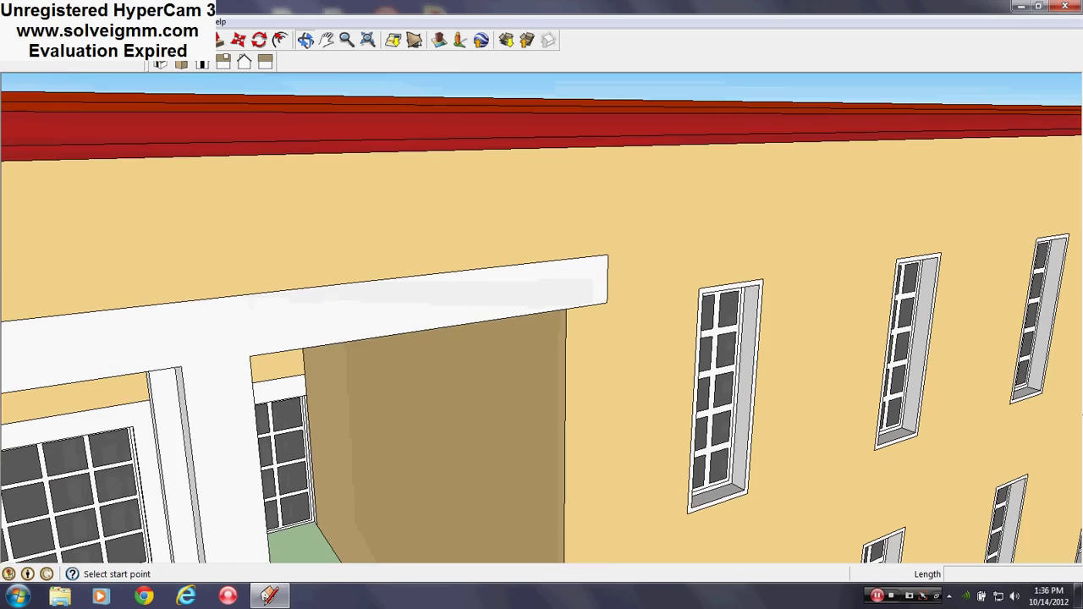
scroll(902, 391, up, 2)
scroll(903, 376, up, 2)
middle_drag(901, 375, 516, 412)
scroll(515, 412, down, 1)
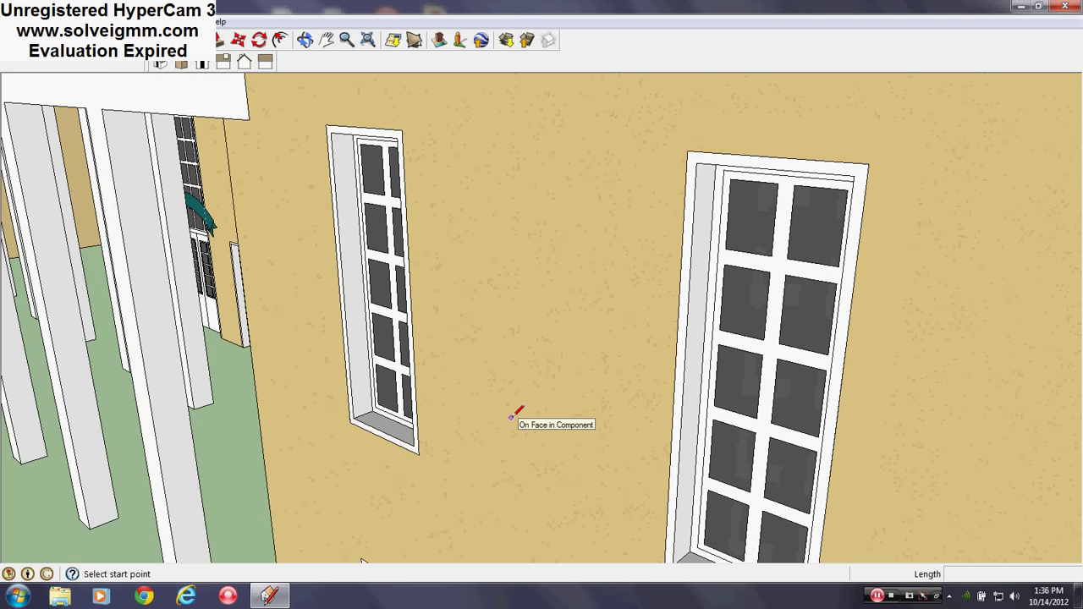
scroll(512, 414, down, 2)
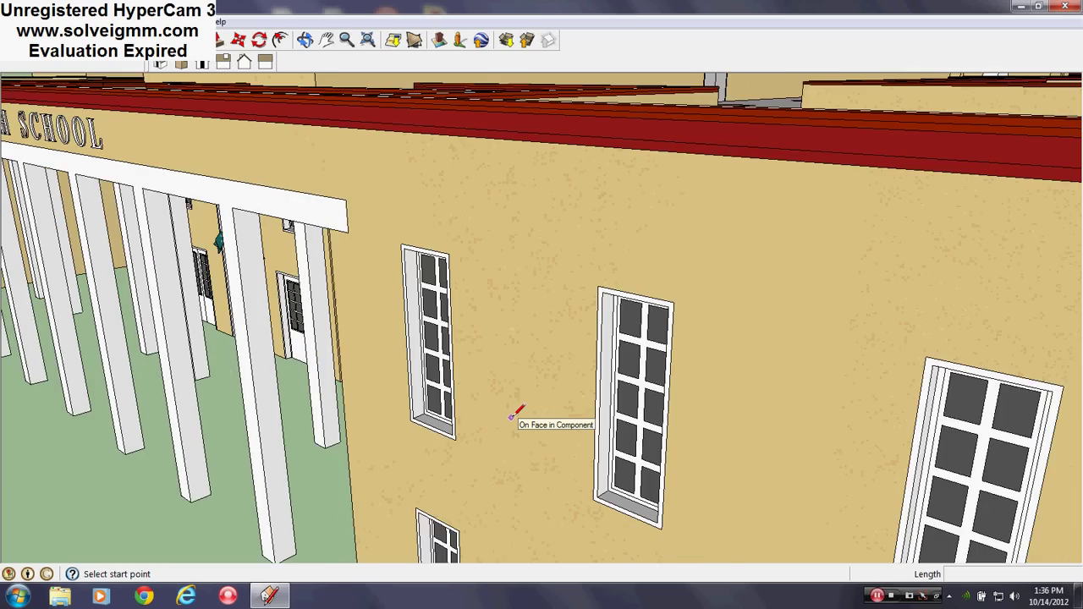
scroll(513, 414, down, 2)
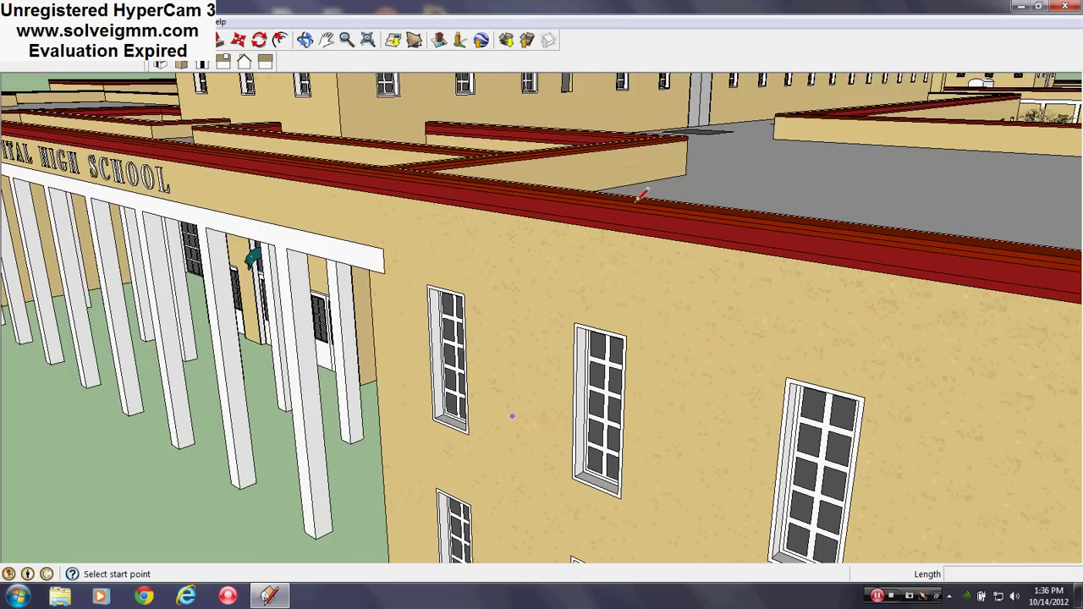
Examine the roofs behind the main entrance, including the tower, parapets, courtyards and flat roof panels, from above
scroll(513, 415, down, 1)
middle_drag(652, 321, 704, 319)
scroll(676, 339, down, 3)
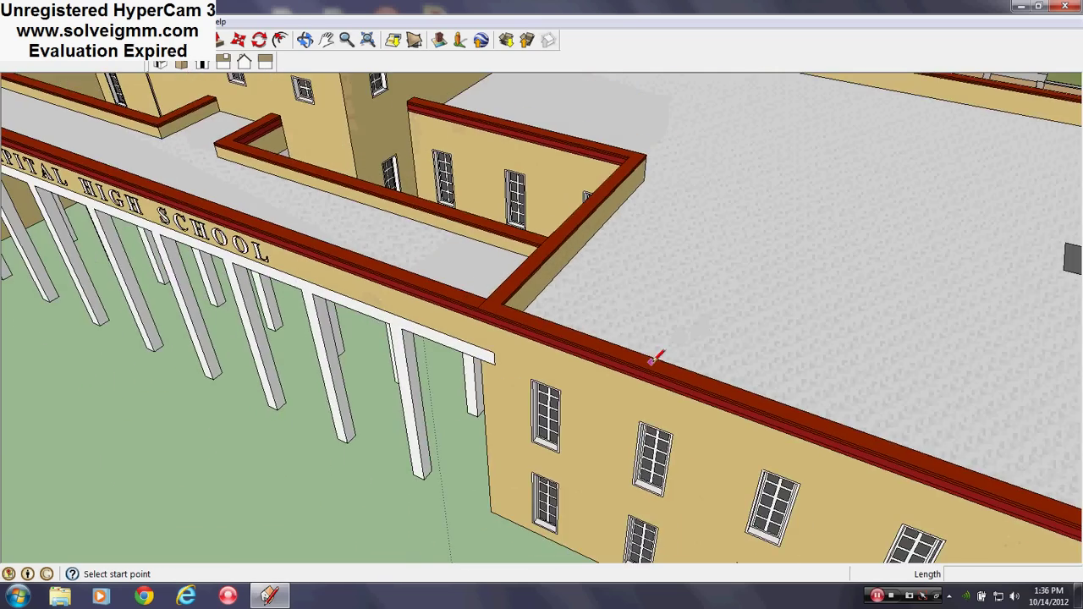
scroll(609, 423, down, 3)
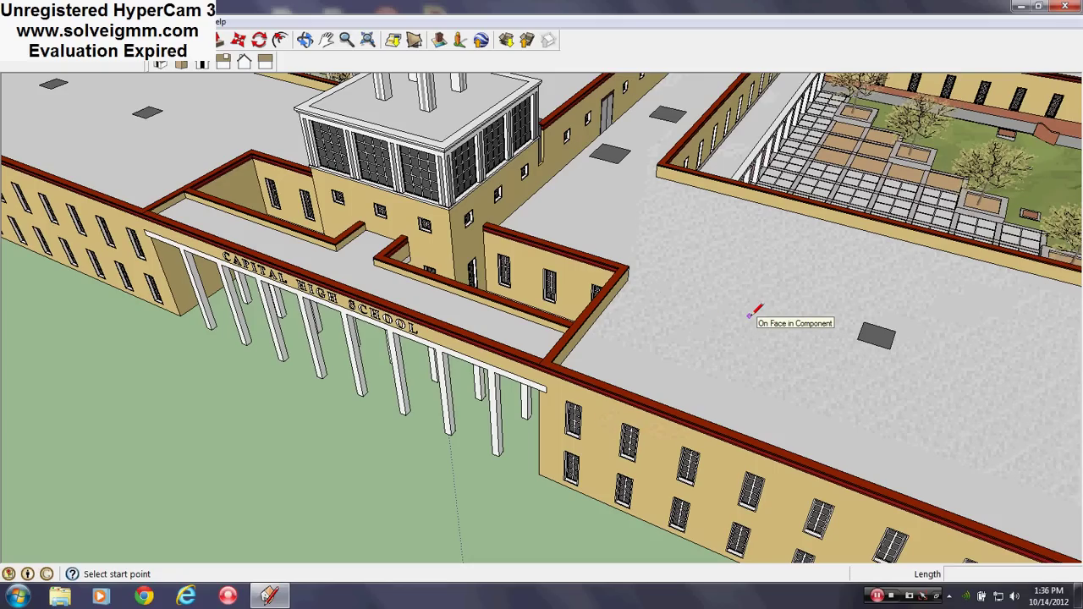
scroll(766, 355, up, 6)
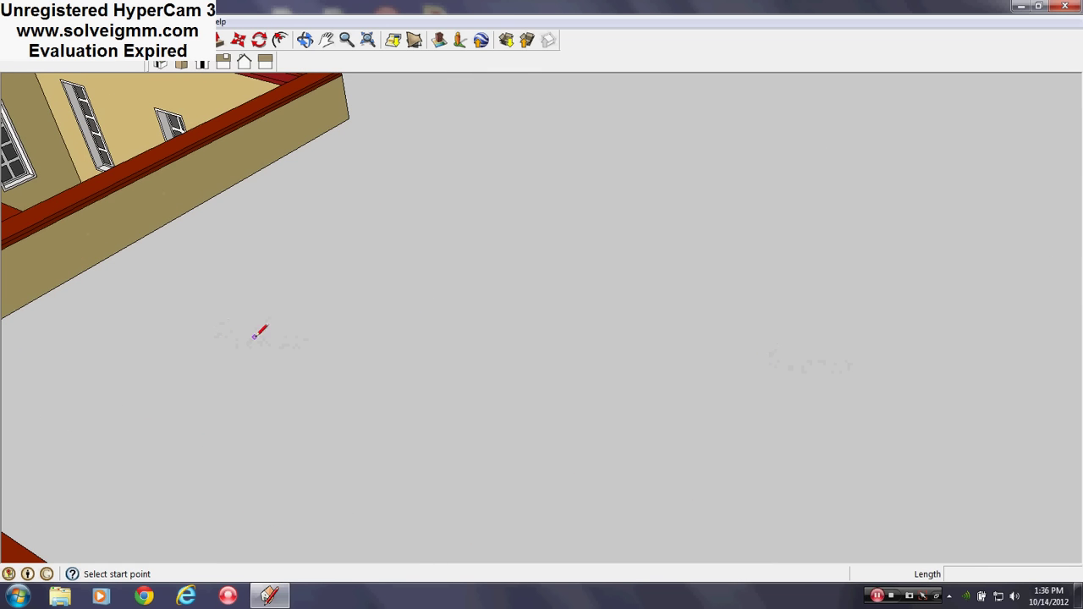
mouse_move(600, 372)
middle_down()
mouse_move(571, 573)
mouse_move(584, 525)
middle_up()
mouse_move(643, 242)
middle_down()
mouse_move(417, 606)
mouse_move(389, 252)
mouse_move(254, 423)
mouse_move(169, 474)
mouse_move(3, 532)
middle_up()
scroll(507, 353, up, 2)
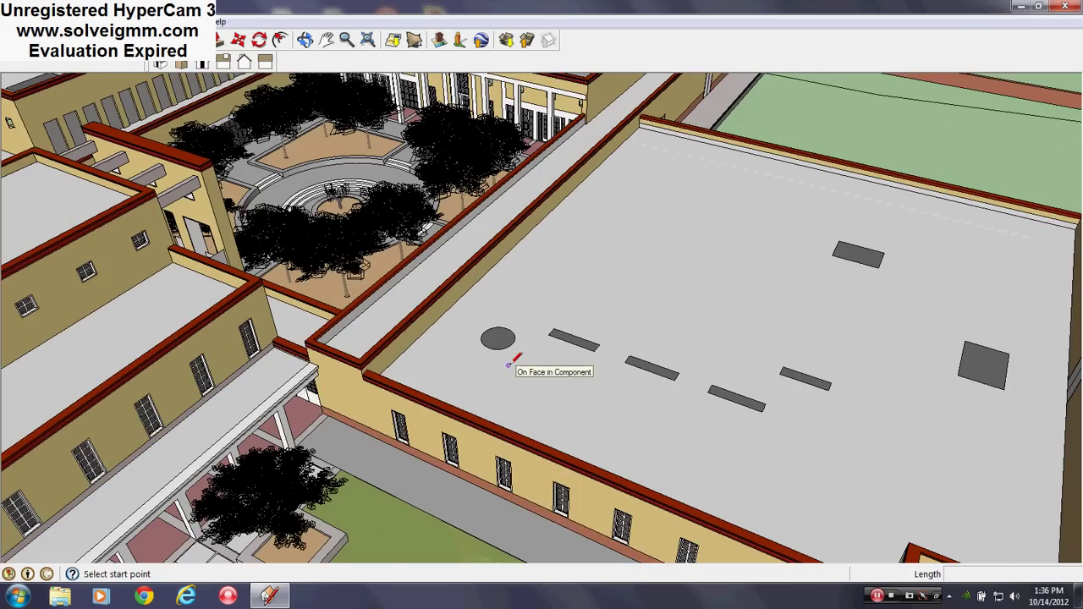
scroll(508, 353, up, 1)
mouse_move(508, 352)
middle_down()
mouse_move(684, 391)
mouse_move(894, 398)
middle_up()
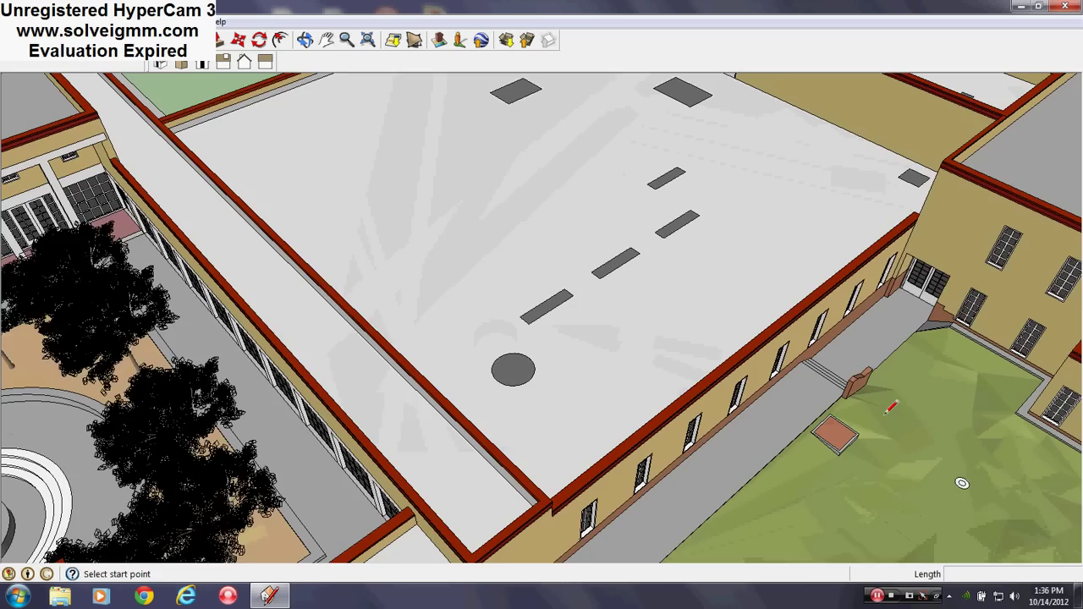
mouse_move(674, 285)
middle_down()
mouse_move(305, 357)
mouse_move(477, 362)
mouse_move(691, 290)
mouse_move(496, 290)
middle_up()
Inspect the flat roofs, parapets and roof hatches of the wings around the paved courtyard
scroll(899, 435, up, 5)
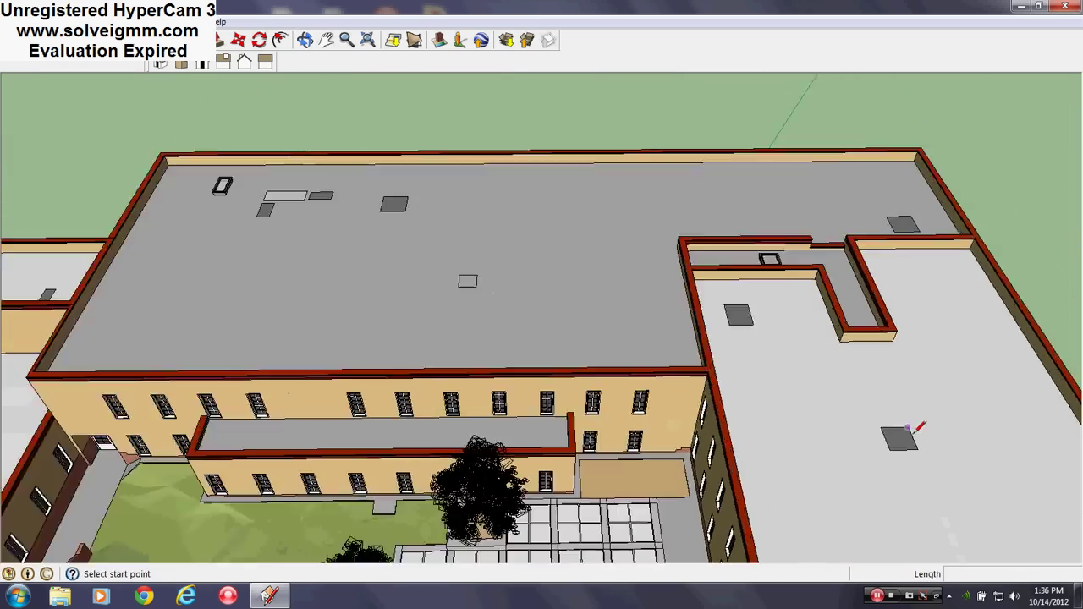
middle_drag(918, 428, 690, 343)
scroll(719, 491, down, 5)
scroll(732, 494, up, 4)
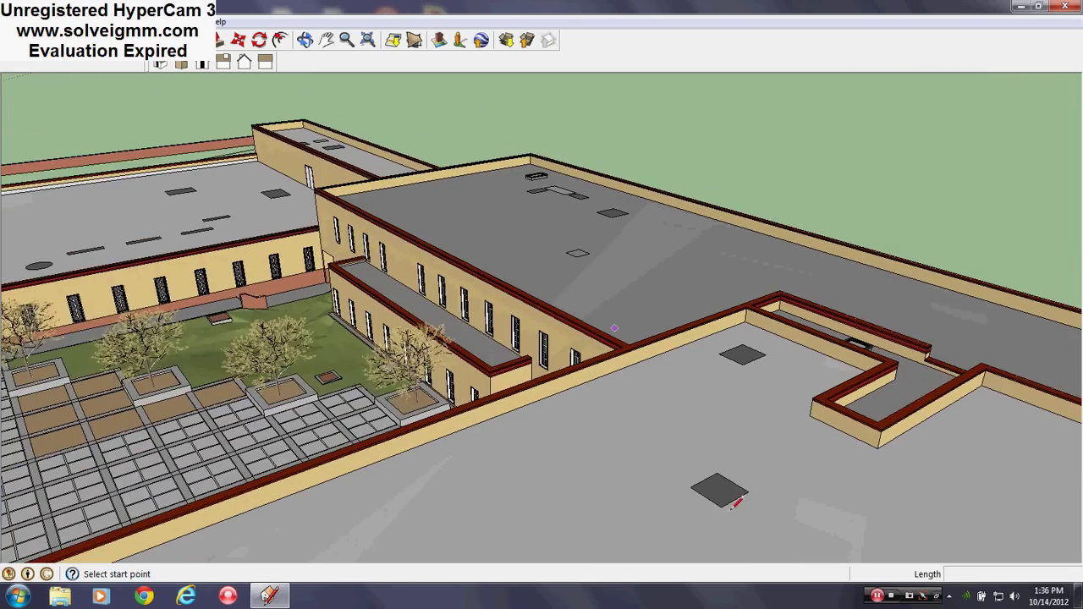
scroll(738, 495, up, 1)
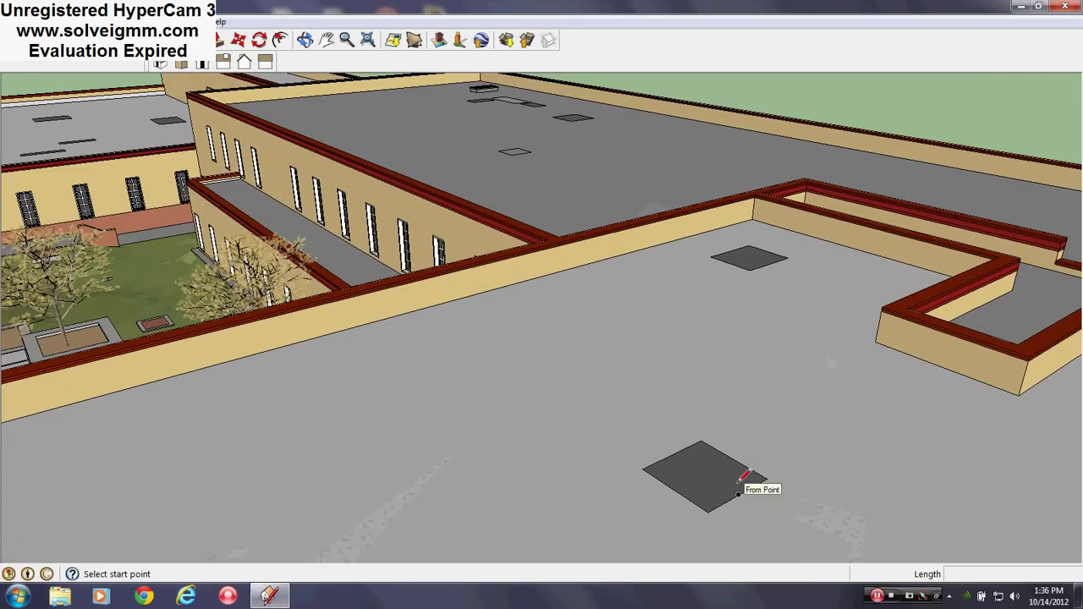
middle_drag(748, 236, 386, 452)
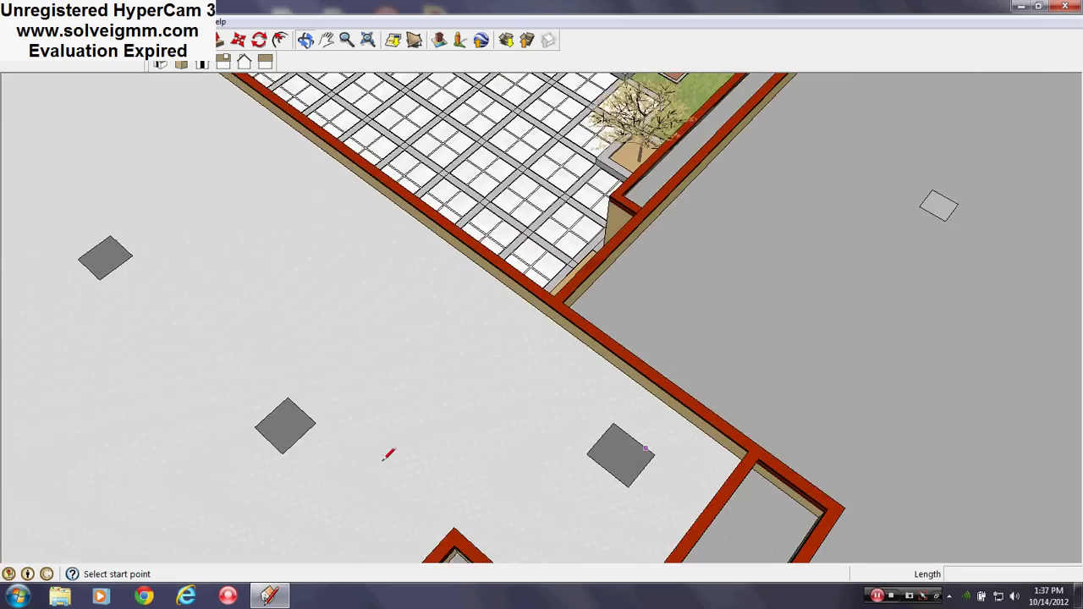
scroll(423, 456, down, 5)
scroll(108, 184, up, 6)
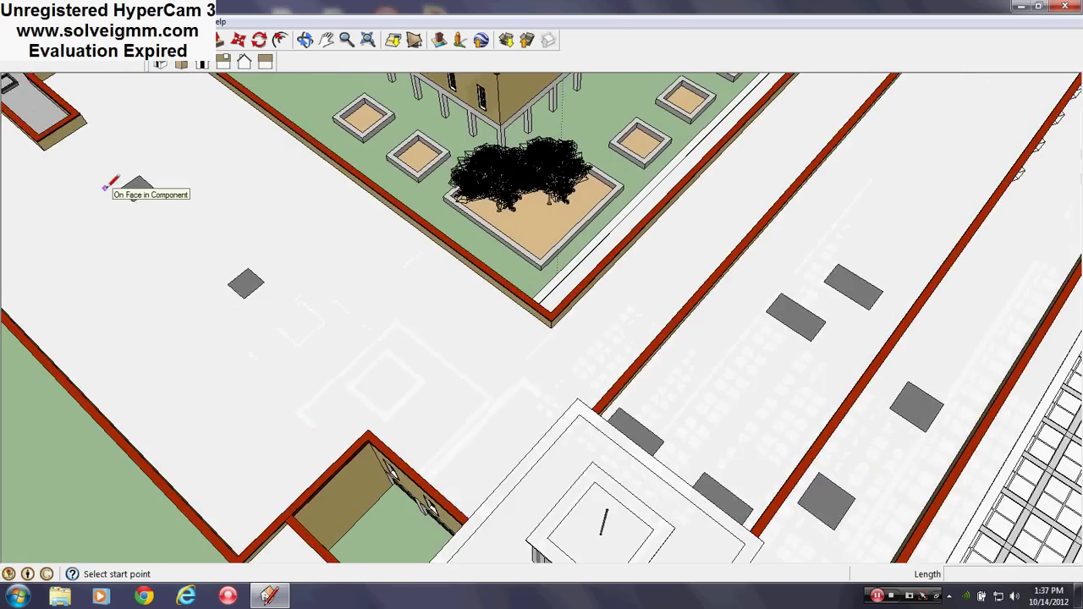
Survey the whole campus from overhead and at oblique angles, covering the courtyards, towers and connected wings
middle_drag(108, 184, 177, 279)
scroll(267, 303, down, 6)
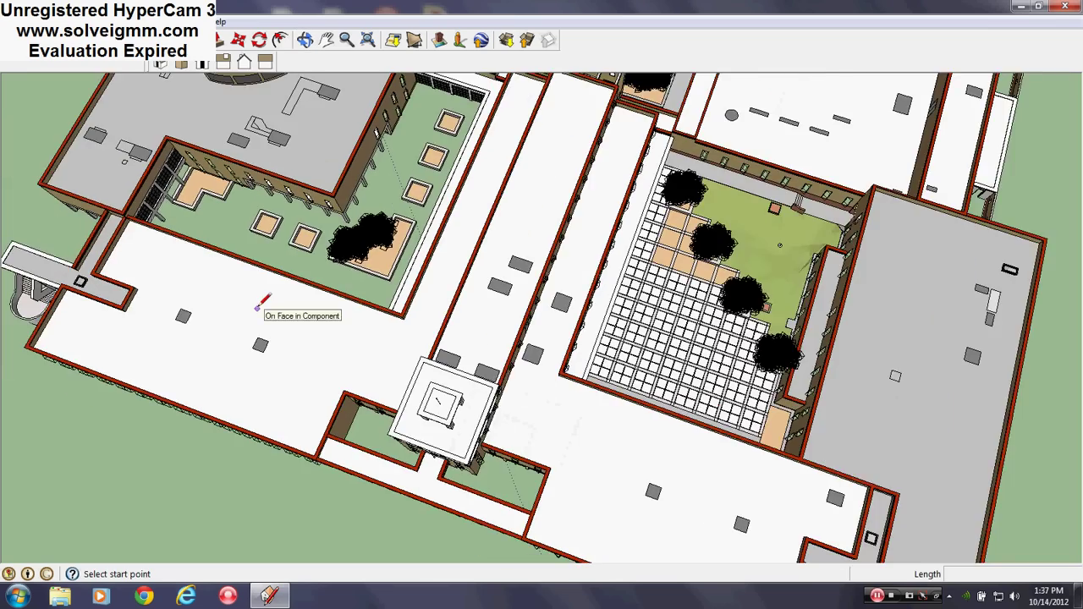
scroll(257, 308, down, 2)
middle_drag(258, 308, 362, 363)
scroll(165, 229, up, 1)
middle_drag(166, 228, 437, 243)
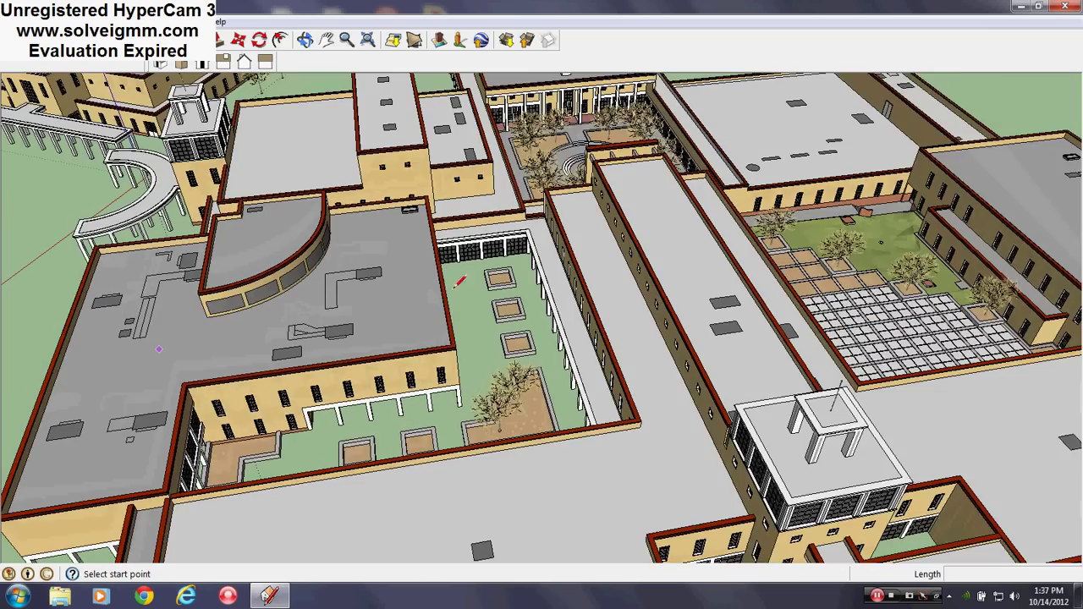
middle_drag(460, 282, 496, 239)
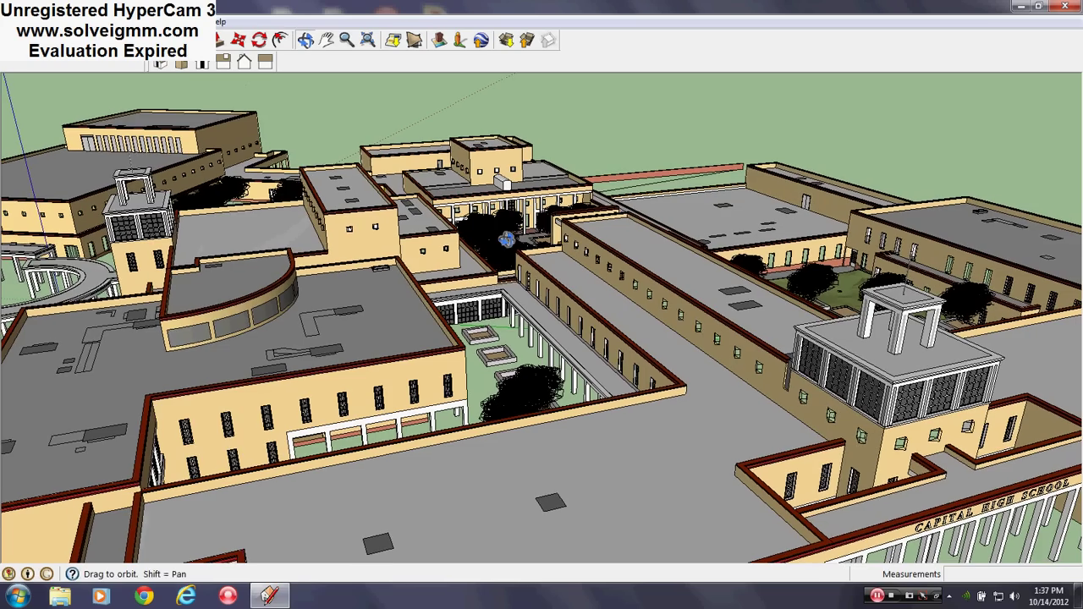
scroll(695, 287, down, 4)
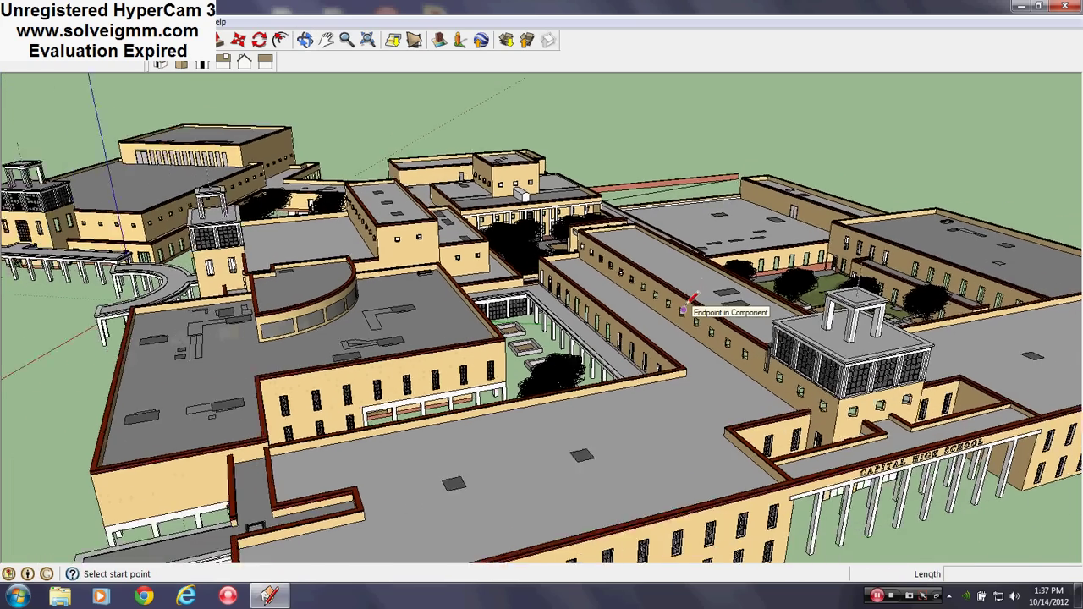
scroll(493, 468, up, 5)
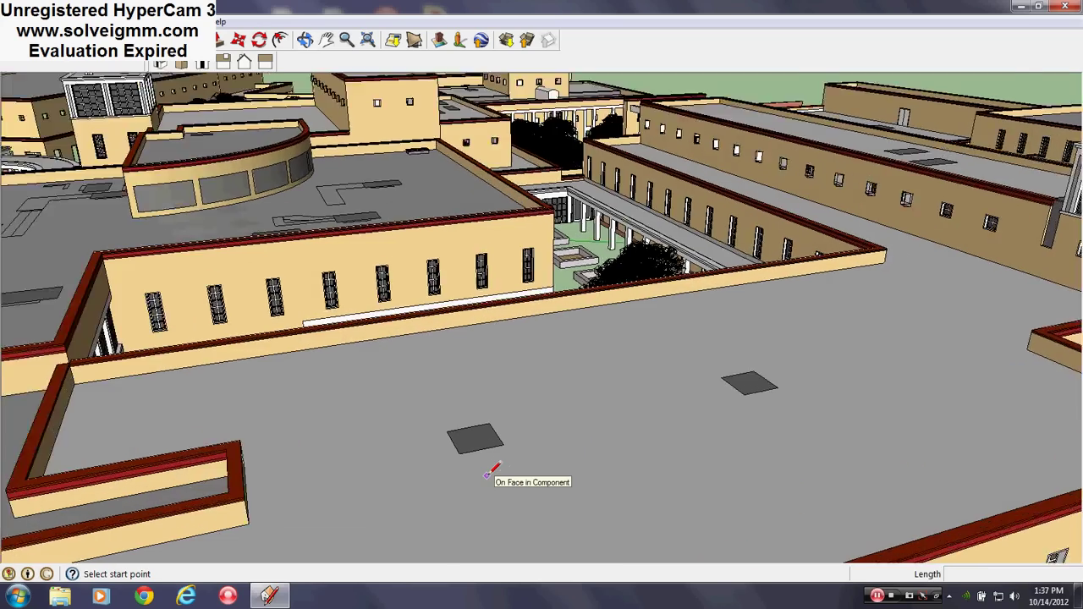
Examine the wing with the curved rooftop volume and the adjoining connector's gridded window and small square windows
middle_drag(492, 472, 513, 430)
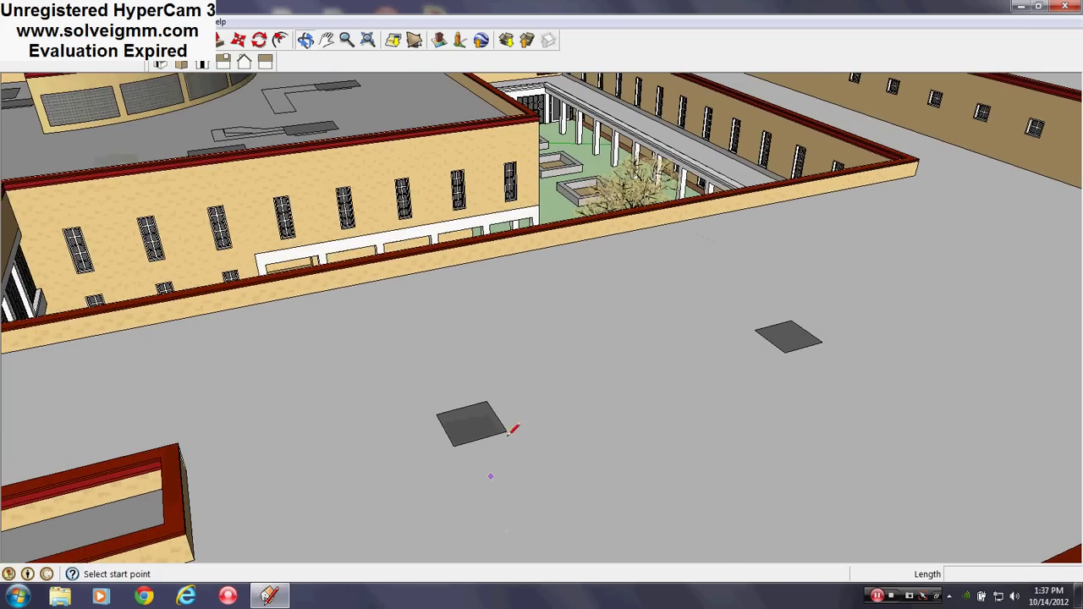
middle_drag(373, 330, 298, 333)
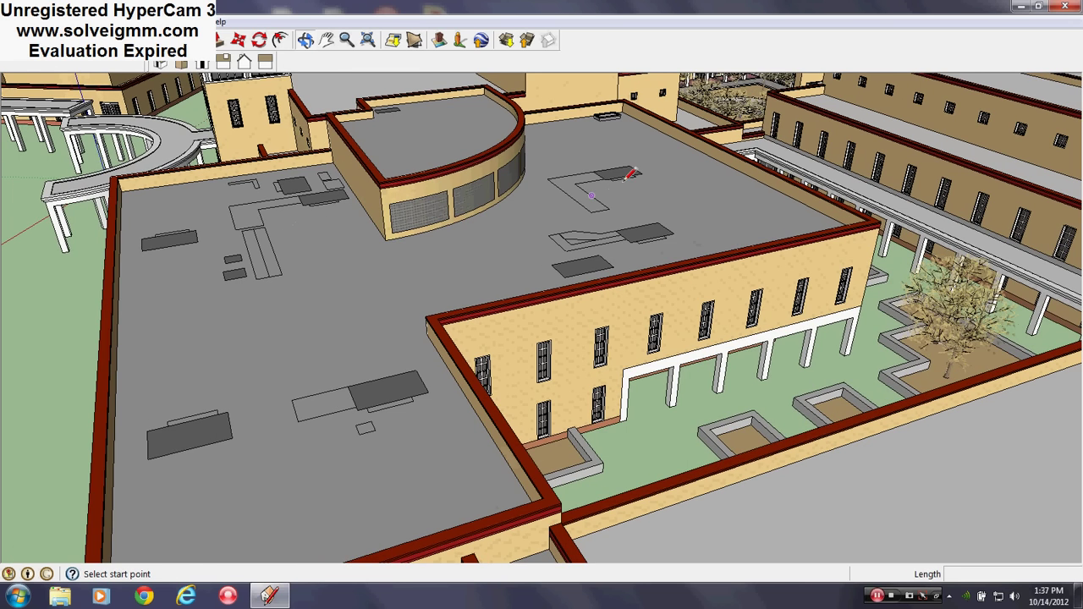
scroll(630, 174, down, 3)
middle_drag(669, 154, 680, 188)
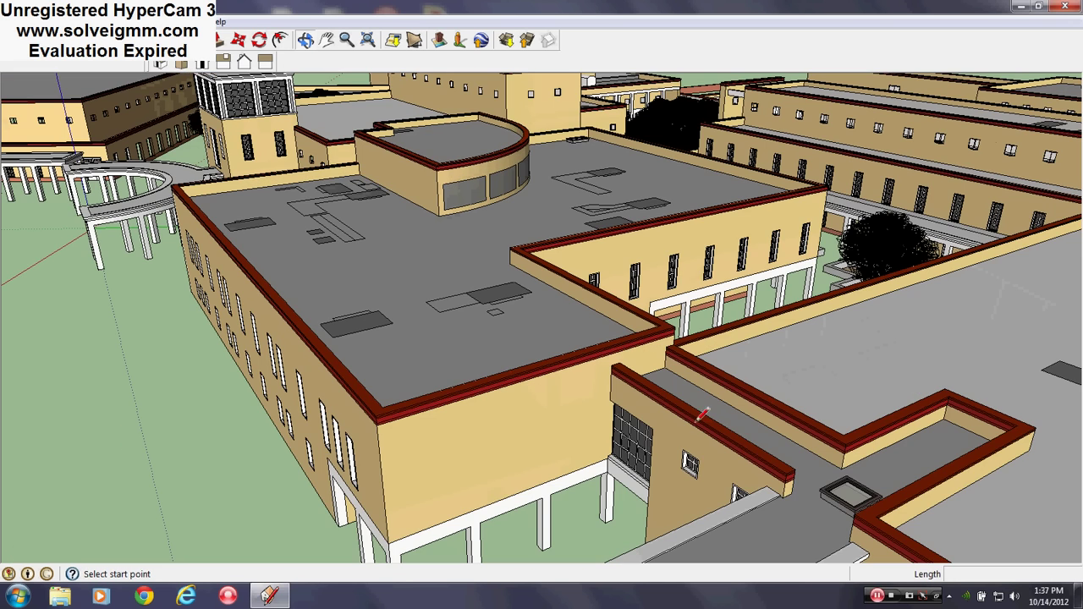
scroll(661, 501, up, 4)
middle_drag(662, 502, 810, 409)
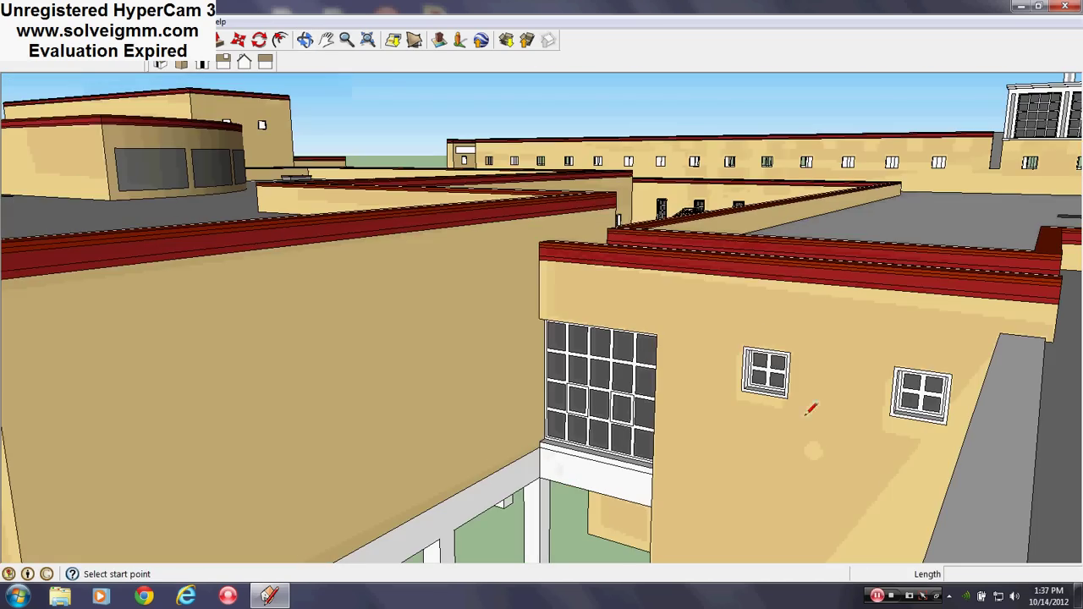
middle_drag(785, 245, 778, 275)
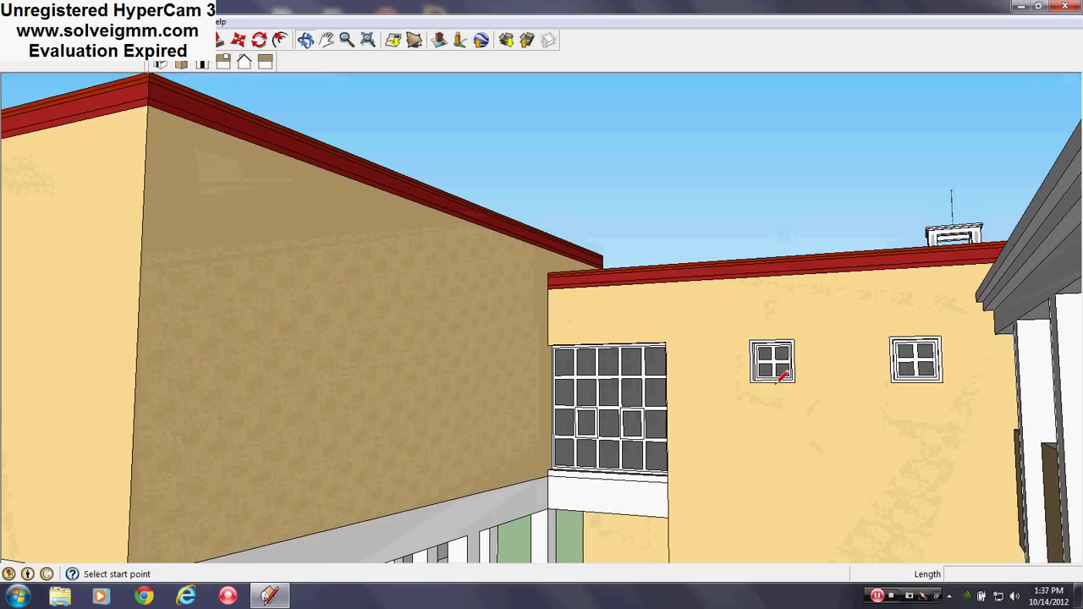
View the covered exterior staircase between the two wings from ground level, together with the surrounding facades
scroll(777, 380, down, 3)
middle_drag(618, 339, 420, 305)
scroll(538, 307, up, 2)
scroll(539, 307, down, 3)
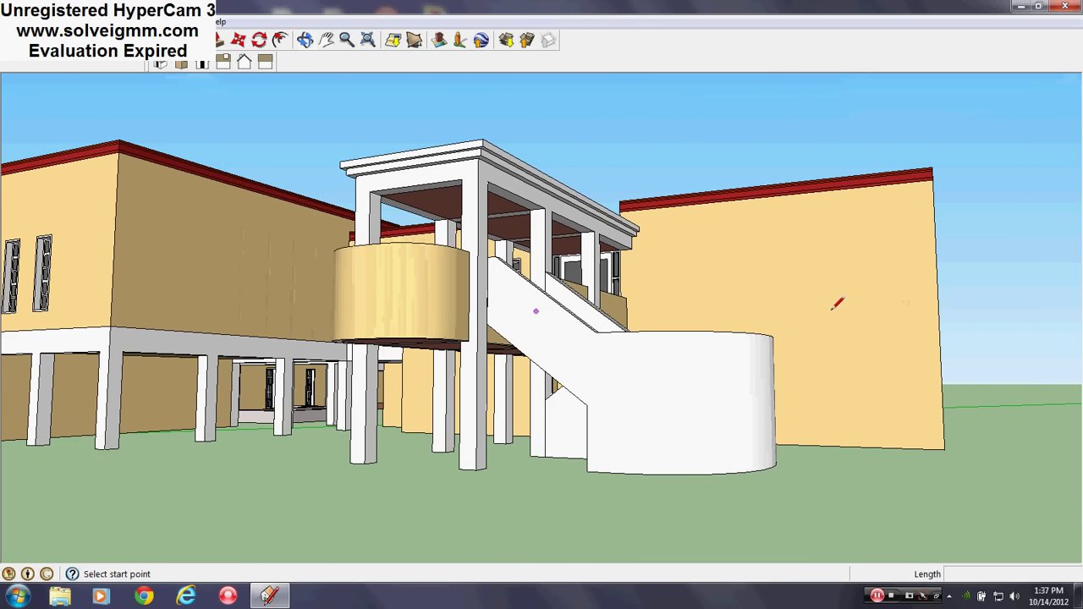
middle_drag(765, 332, 759, 338)
middle_drag(771, 398, 700, 405)
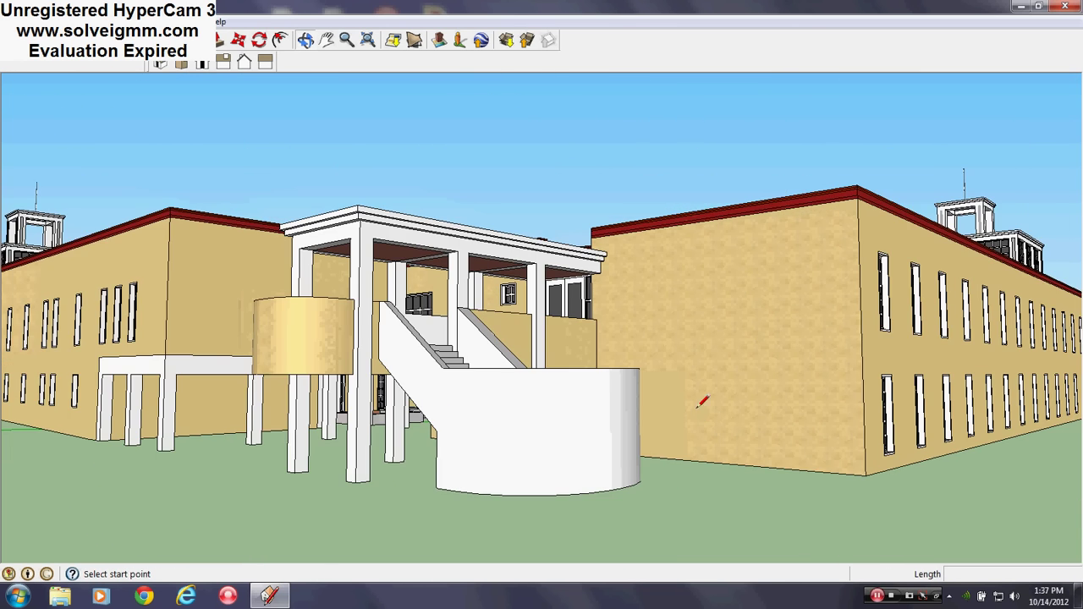
middle_drag(789, 403, 729, 394)
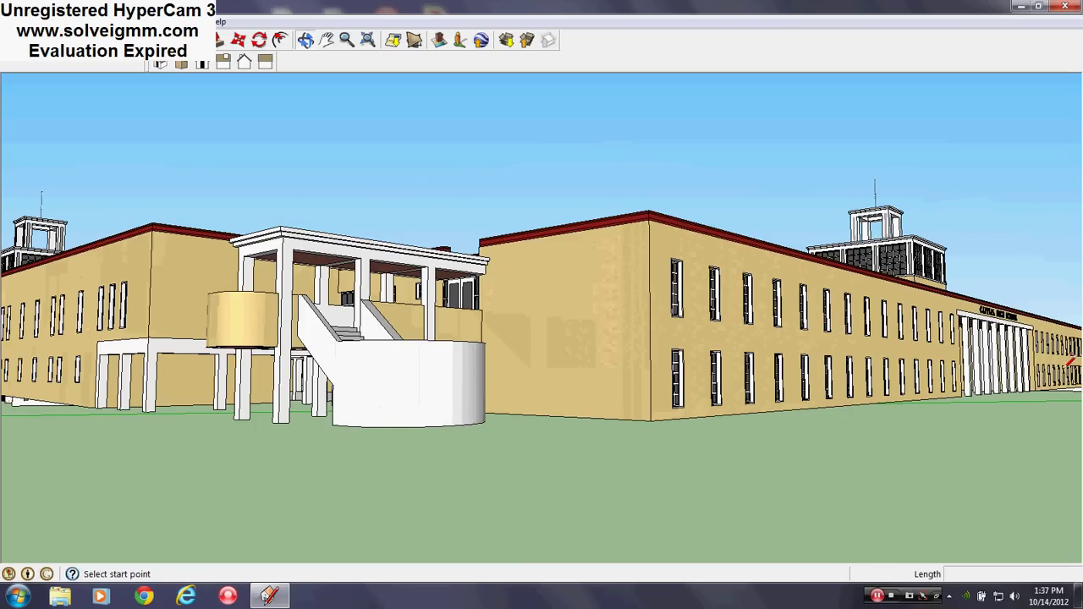
middle_drag(1068, 360, 1013, 354)
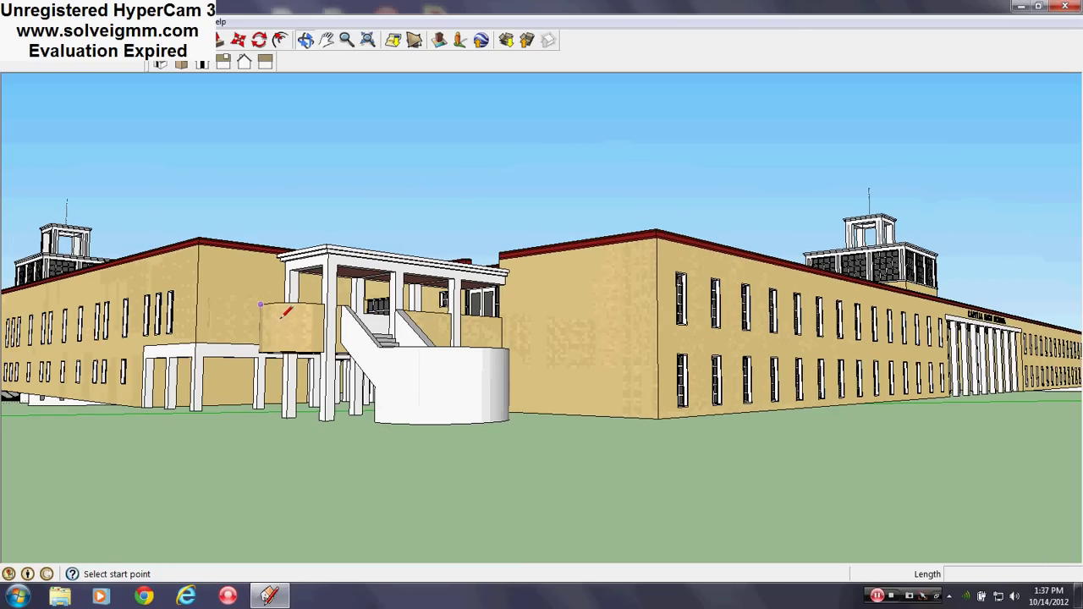
middle_drag(364, 348, 346, 313)
middle_drag(515, 307, 529, 387)
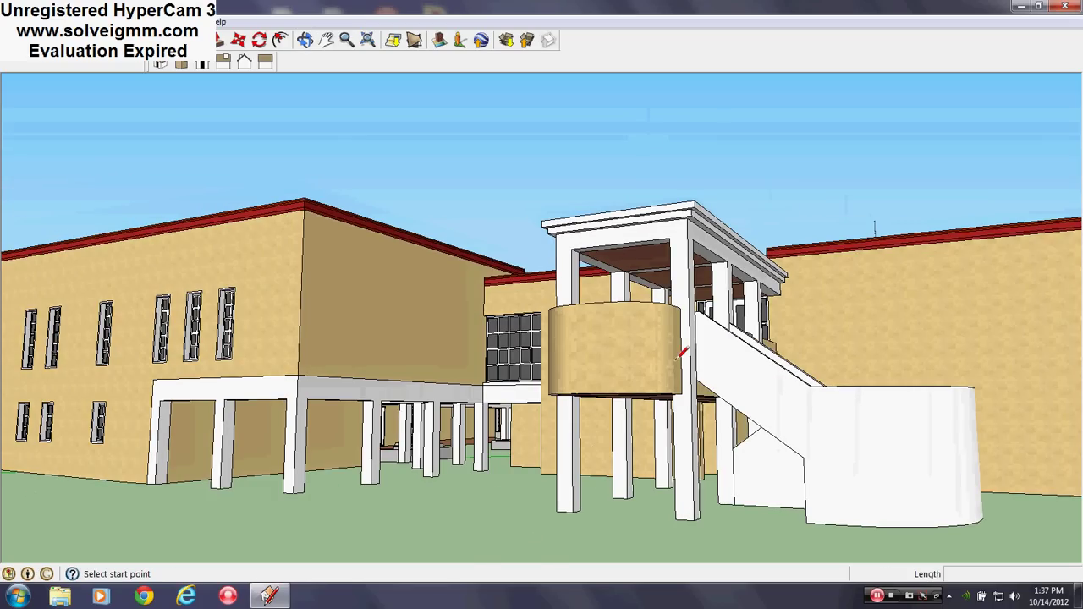
Inspect the exterior staircase's curved balcony, columns, canopy and rounded base up close from several angles
middle_drag(681, 354, 862, 406)
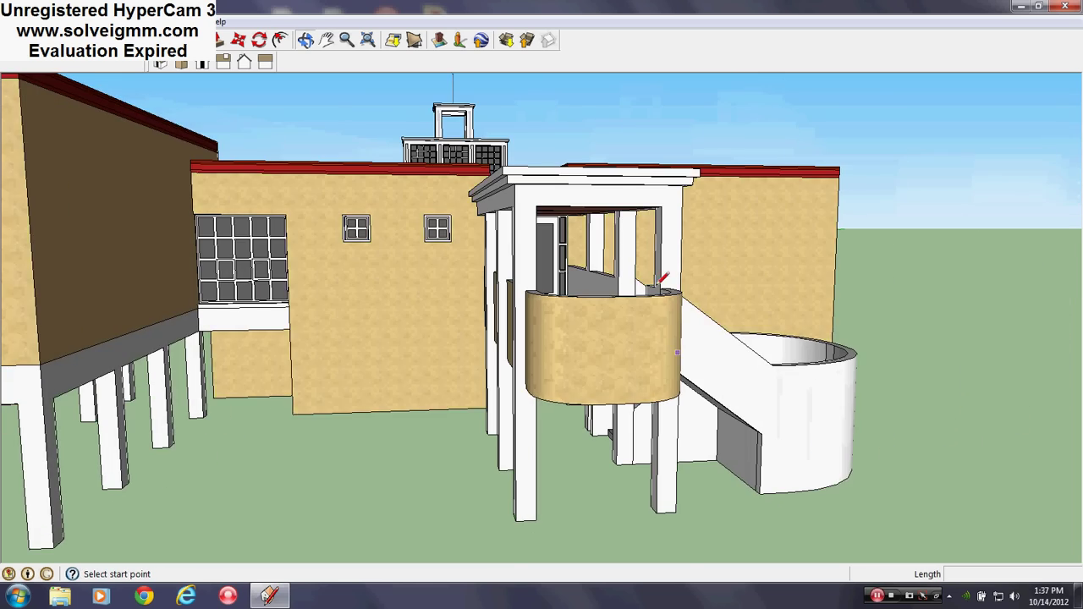
scroll(642, 271, up, 6)
middle_drag(626, 271, 440, 375)
middle_drag(507, 460, 574, 173)
middle_drag(516, 241, 559, 382)
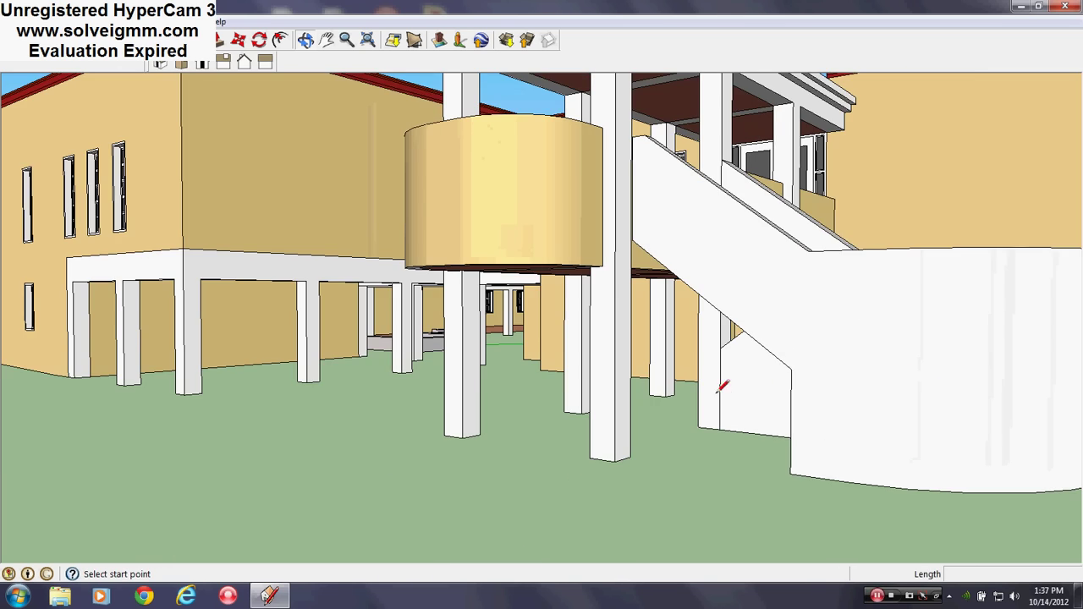
middle_drag(721, 387, 501, 382)
scroll(648, 300, down, 3)
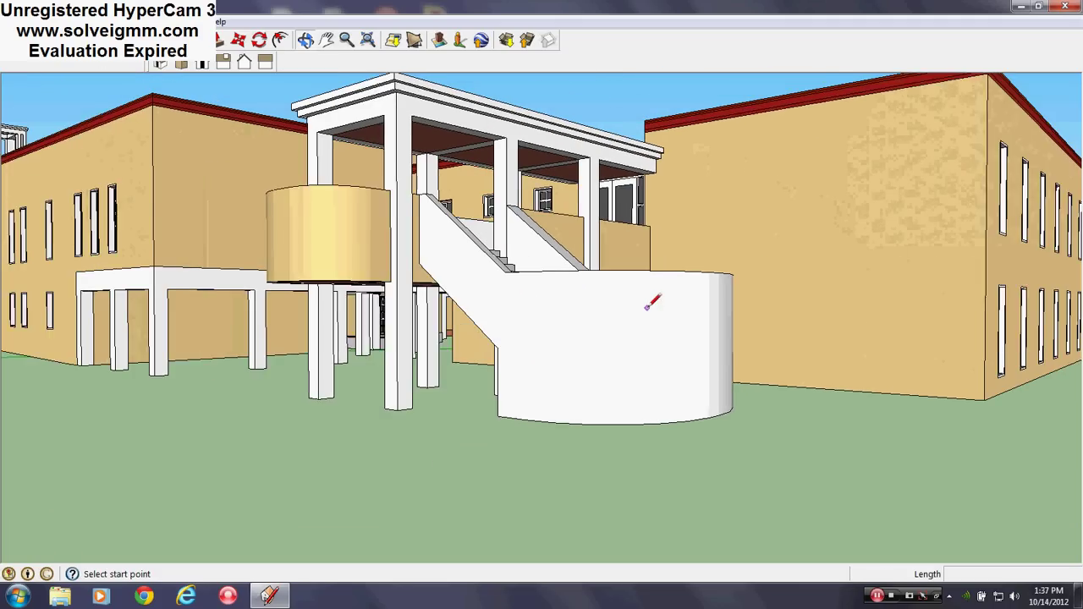
scroll(646, 307, down, 1)
scroll(785, 207, down, 1)
middle_drag(701, 218, 410, 298)
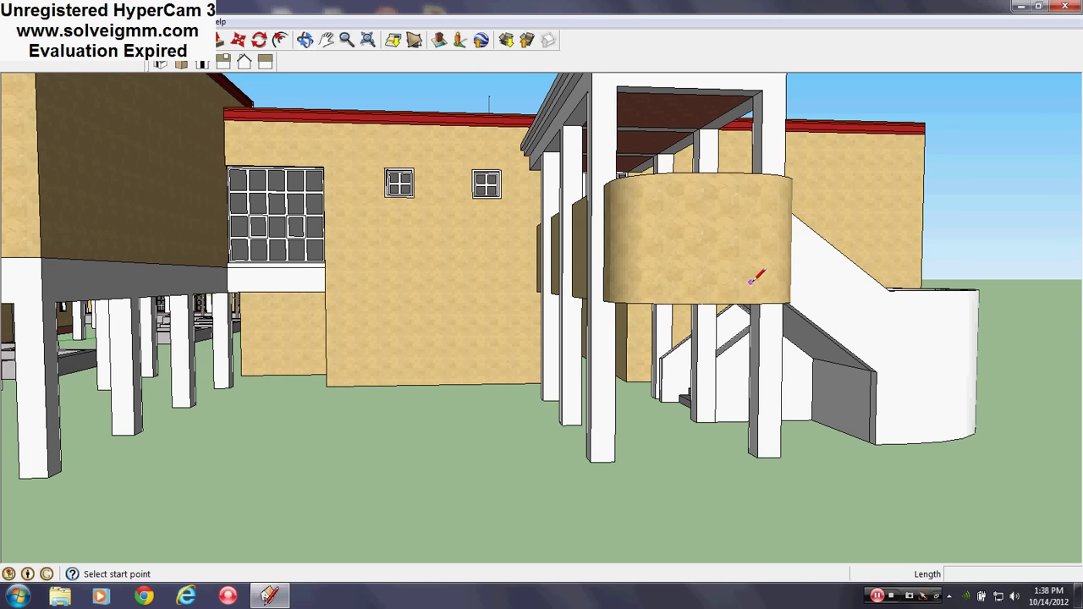
mouse_move(756, 279)
middle_down()
mouse_move(600, 307)
mouse_move(573, 278)
middle_up()
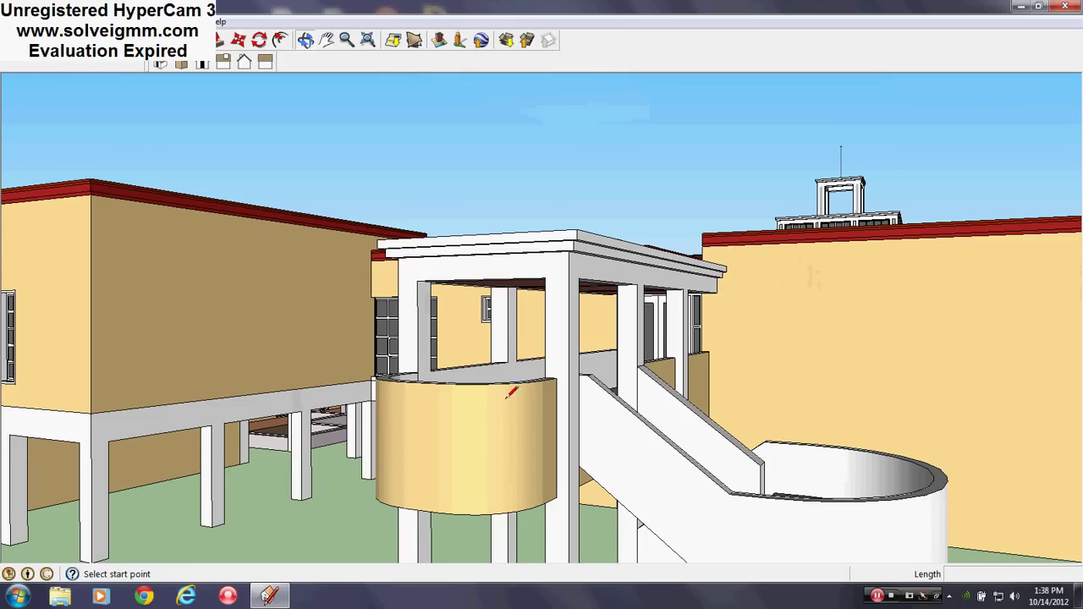
View the whole exterior staircase from ground level, together with the neighbouring wing raised on white columns
scroll(505, 398, down, 1)
middle_drag(554, 418, 554, 310)
scroll(554, 301, down, 1)
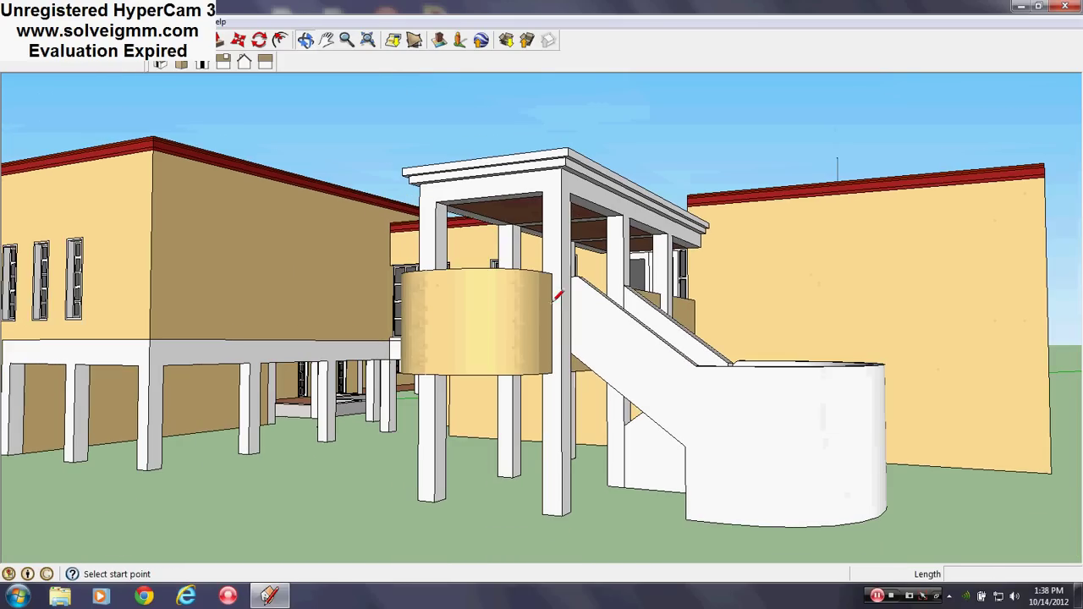
mouse_move(905, 350)
middle_down()
mouse_move(696, 360)
mouse_move(896, 364)
middle_up()
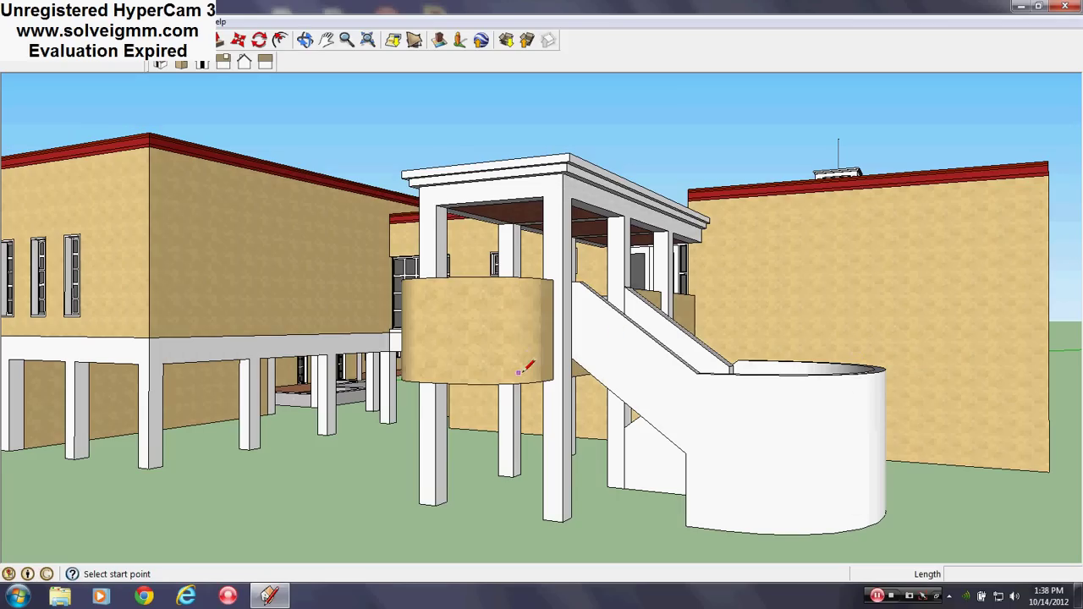
mouse_move(521, 363)
middle_down()
mouse_move(823, 339)
mouse_move(749, 338)
middle_up()
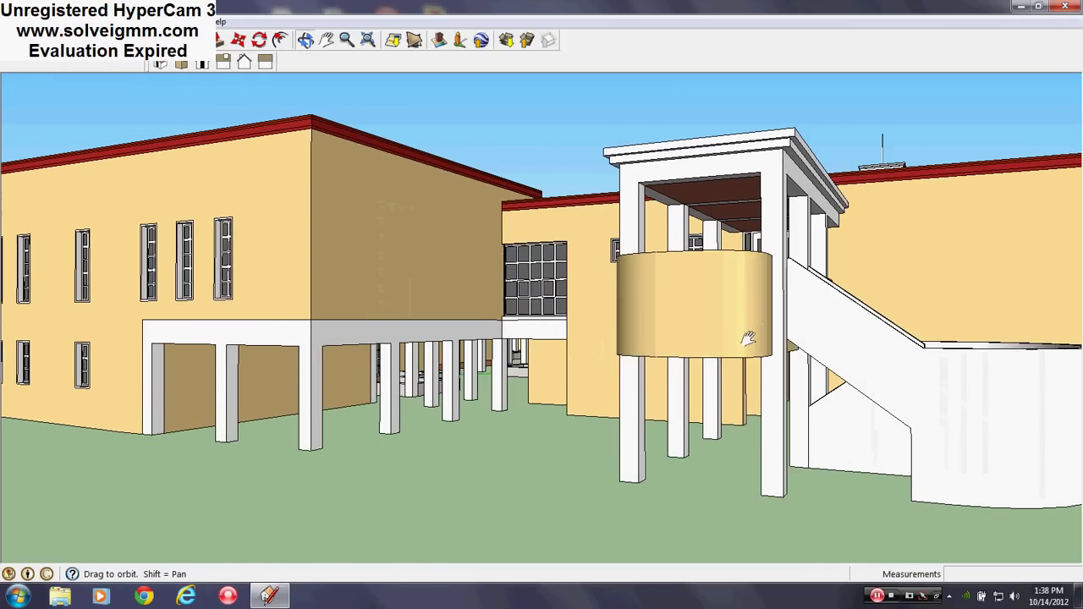
mouse_move(682, 290)
middle_down()
mouse_move(679, 307)
mouse_move(936, 322)
mouse_move(672, 296)
mouse_move(516, 232)
mouse_move(708, 295)
mouse_move(715, 314)
mouse_move(567, 293)
middle_up()
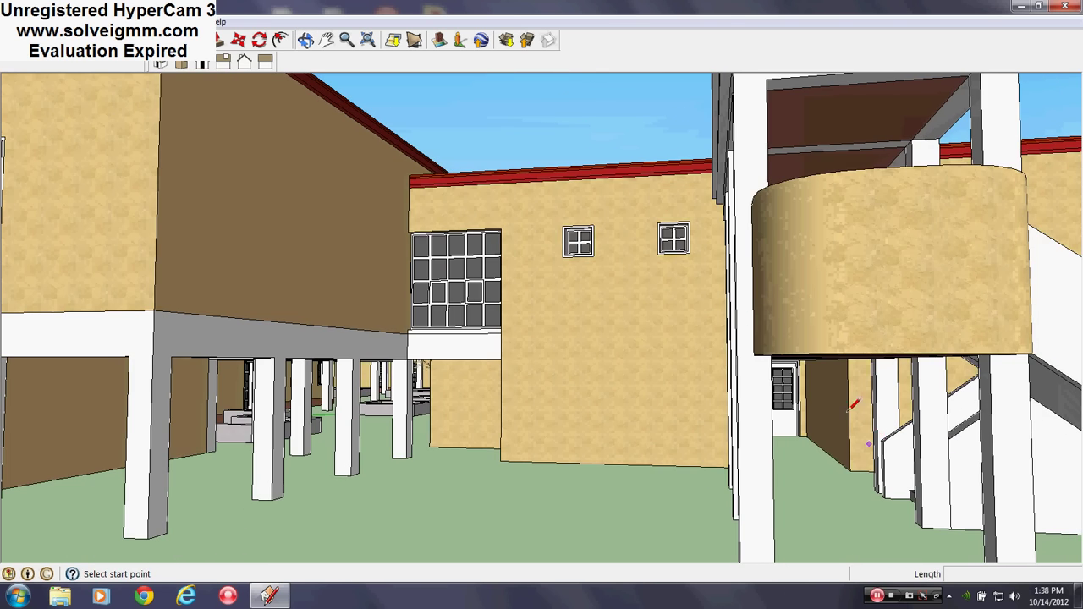
Tour the passage beneath the exterior staircase, past the gridded double doors, to the covered walkway's plain glazed double doors
scroll(848, 409, up, 4)
scroll(846, 408, down, 1)
scroll(842, 408, up, 1)
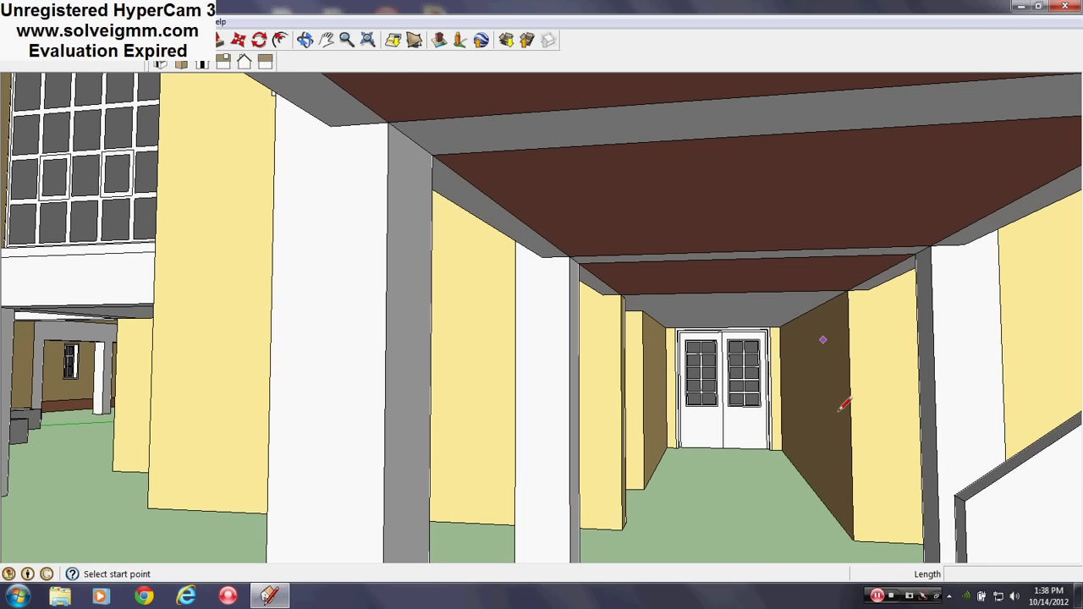
scroll(843, 406, up, 5)
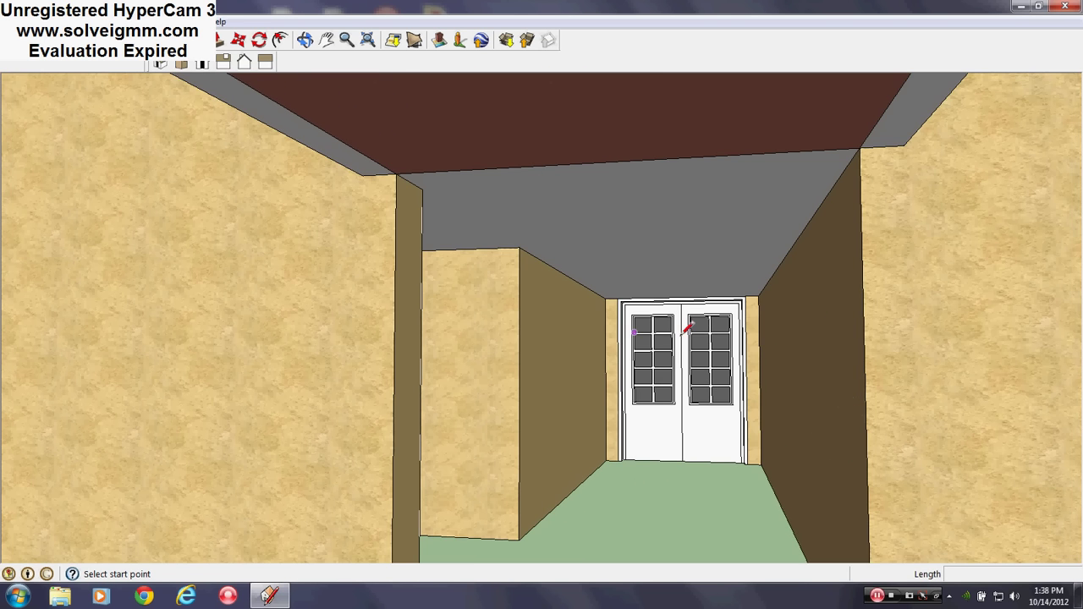
scroll(921, 386, down, 3)
middle_drag(921, 386, 749, 411)
scroll(516, 313, up, 3)
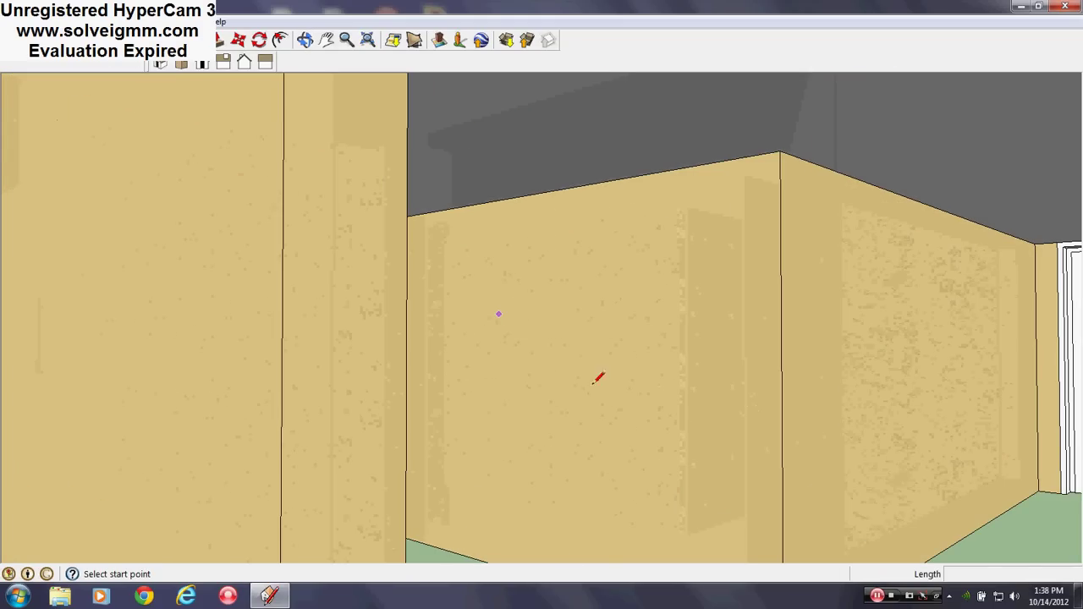
scroll(609, 382, up, 2)
middle_drag(609, 382, 396, 380)
scroll(387, 327, up, 3)
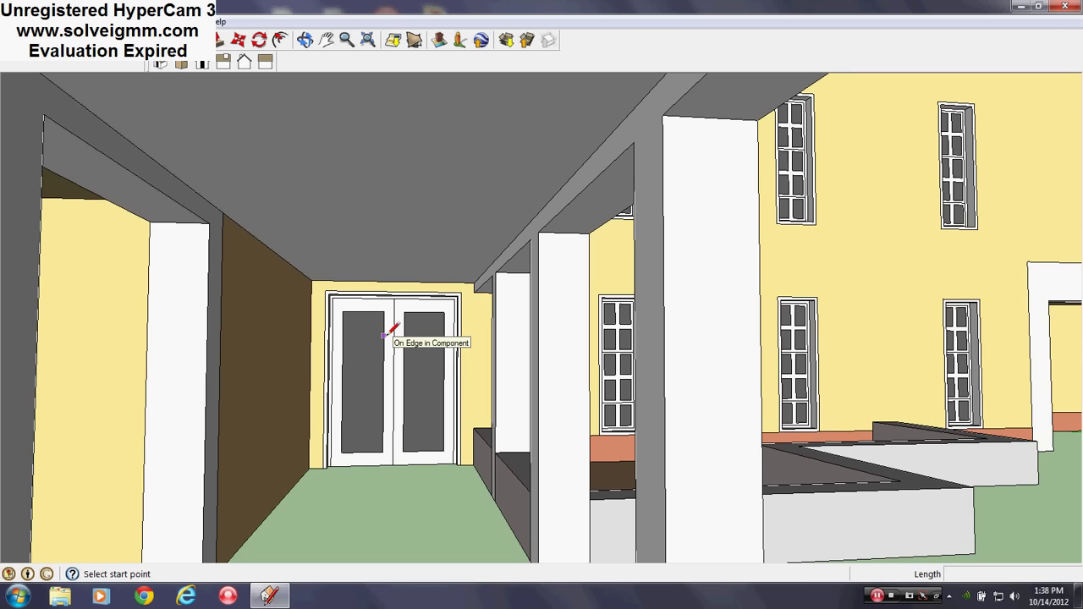
Examine the inner courtyard's raised planters, two trees and column-supported wing from eye level and from above
mouse_move(565, 406)
middle_down()
mouse_move(556, 411)
mouse_move(842, 426)
mouse_move(863, 426)
mouse_move(875, 404)
middle_up()
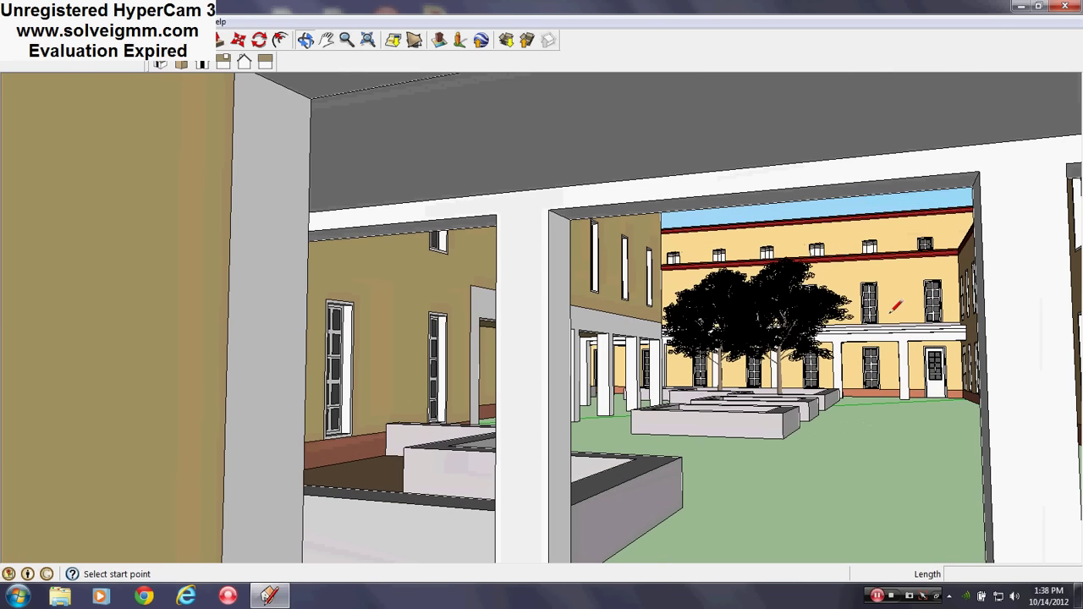
scroll(895, 308, up, 5)
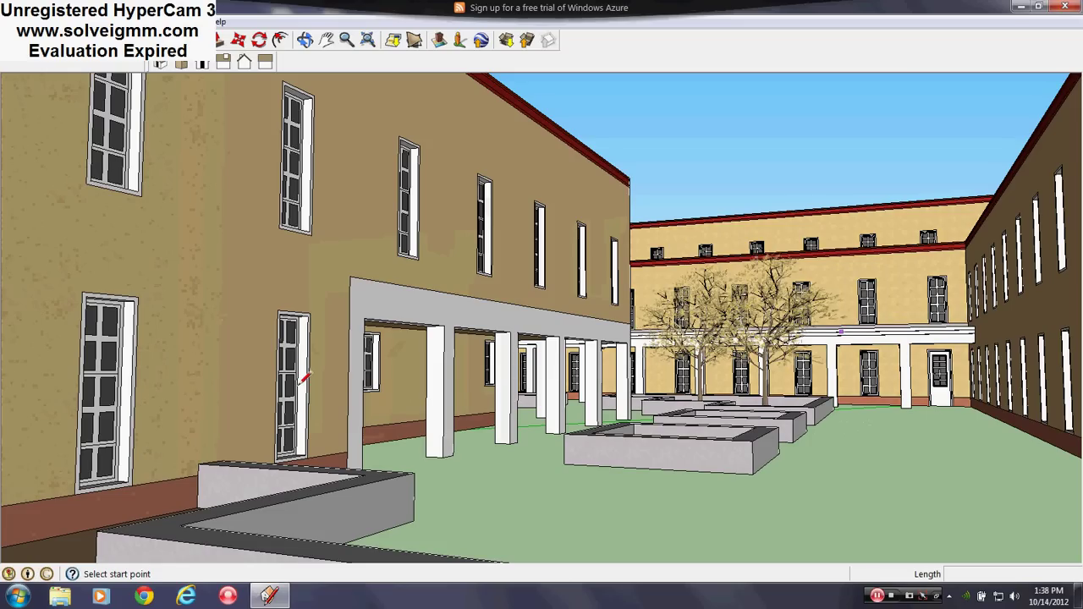
scroll(303, 379, up, 2)
middle_drag(167, 400, 855, 343)
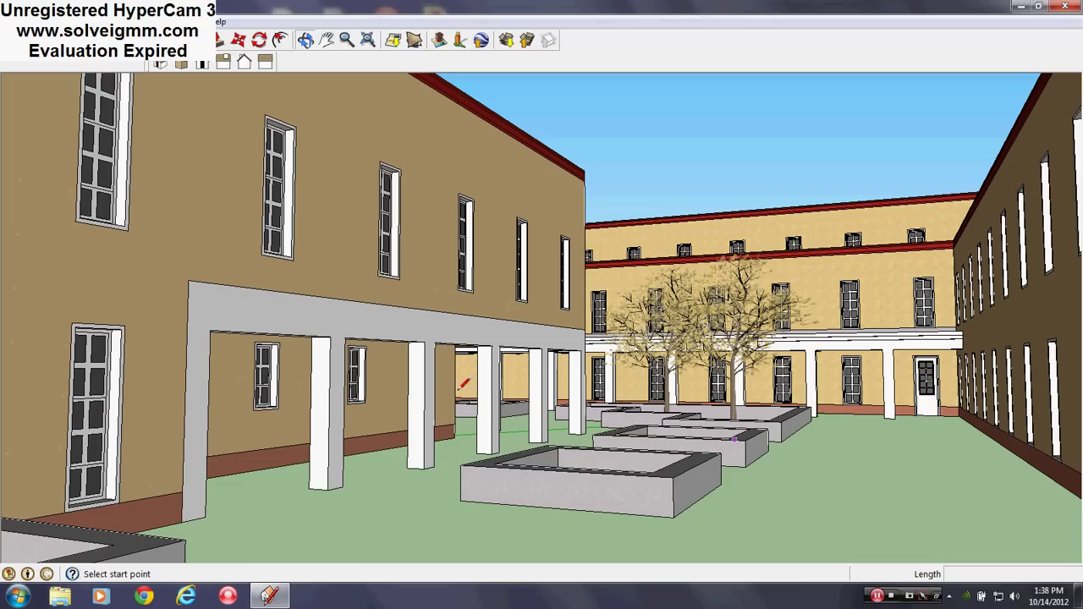
middle_drag(734, 438, 708, 537)
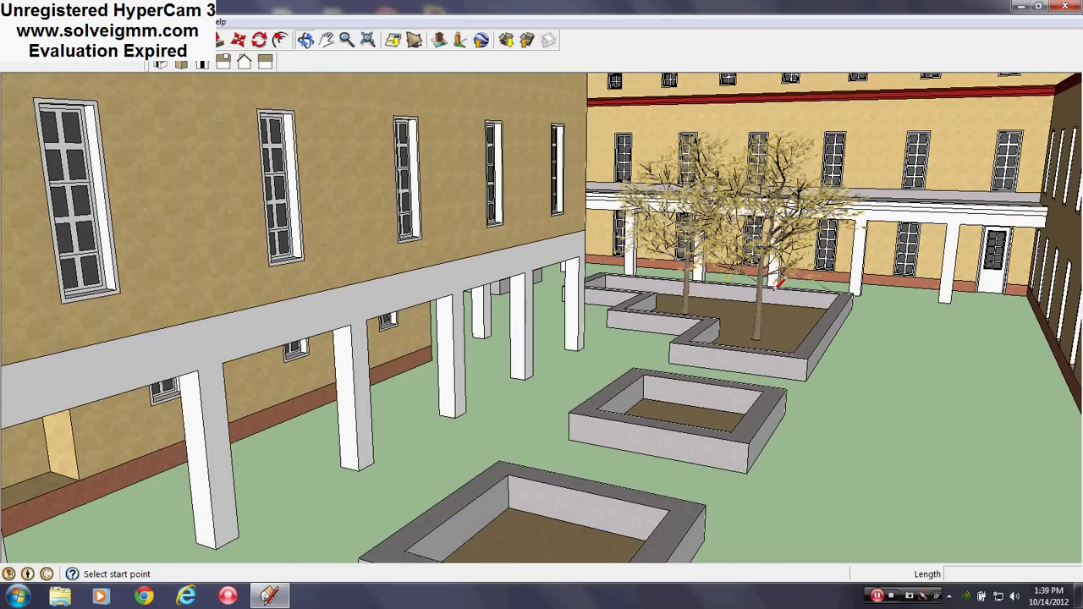
scroll(777, 286, up, 2)
scroll(775, 291, up, 2)
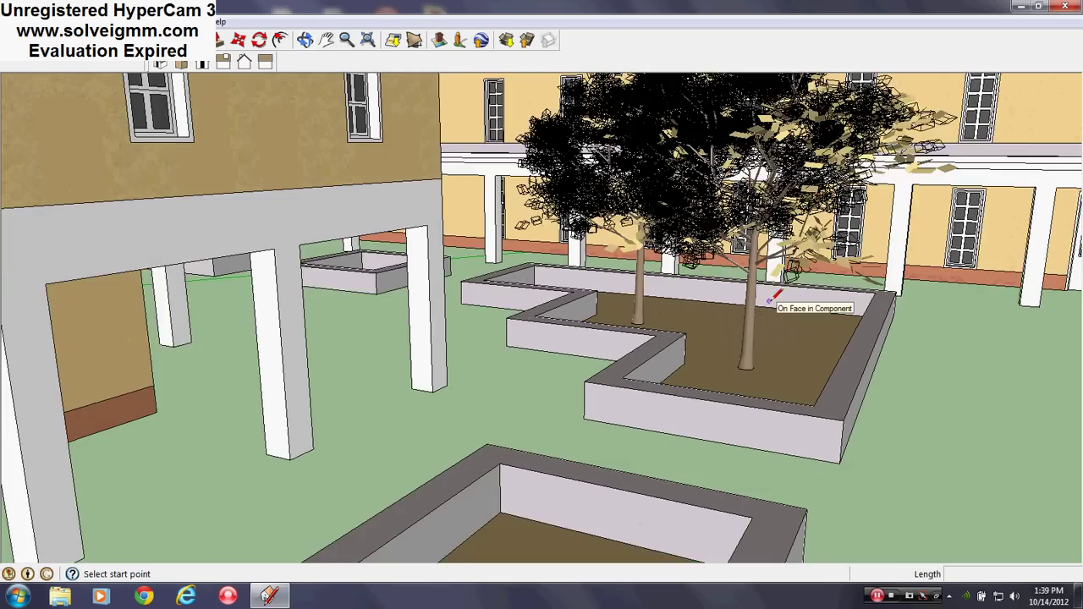
middle_drag(768, 290, 702, 380)
Inspect the courtyard's low connector with its four large gridded windows and the stepped volumes behind it
middle_drag(765, 499, 427, 227)
scroll(569, 216, up, 2)
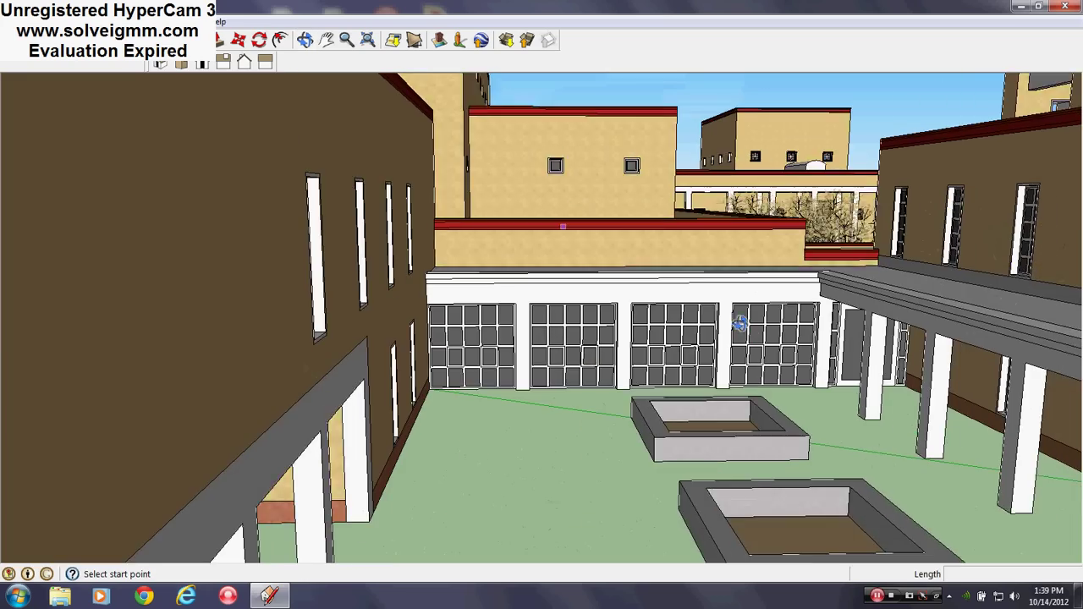
mouse_move(739, 323)
middle_down()
mouse_move(727, 306)
mouse_move(634, 355)
mouse_move(609, 346)
middle_up()
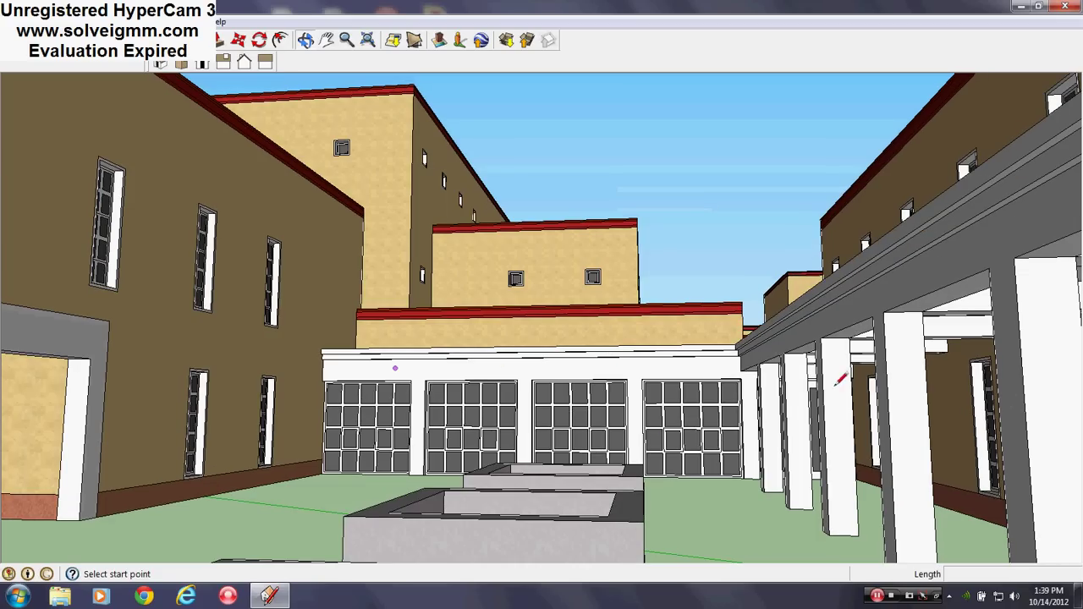
mouse_move(589, 409)
middle_down()
mouse_move(643, 426)
mouse_move(665, 416)
middle_up()
scroll(855, 438, up, 2)
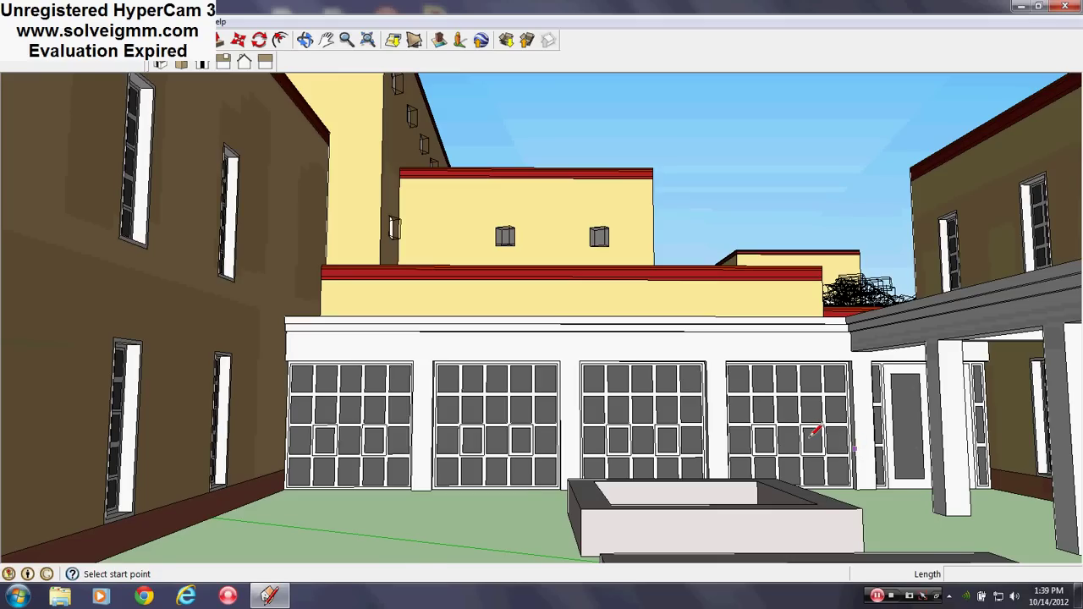
scroll(813, 432, up, 2)
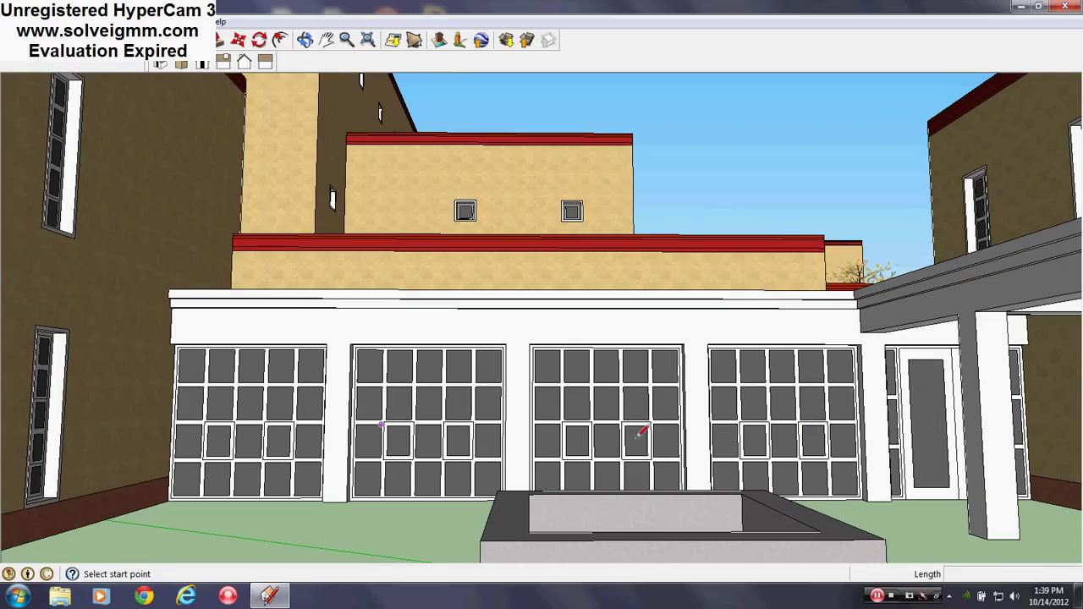
middle_drag(611, 526, 481, 525)
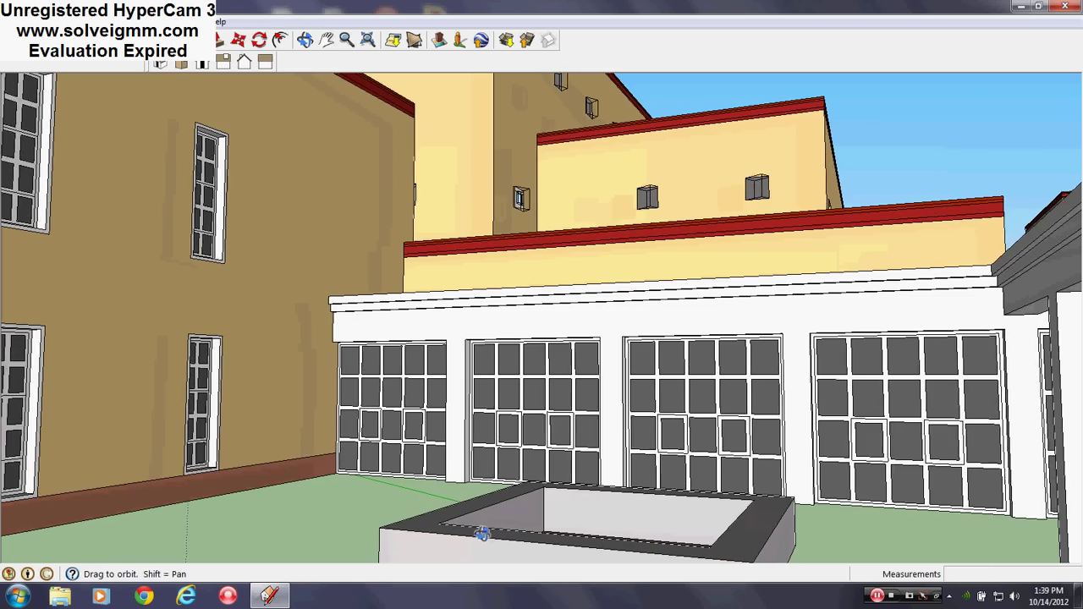
Examine the tall framed windows, textured wall and red base of the courtyard wing up close, returning to the connector view
mouse_move(120, 389)
middle_down()
mouse_move(372, 430)
mouse_move(203, 454)
mouse_move(311, 423)
middle_up()
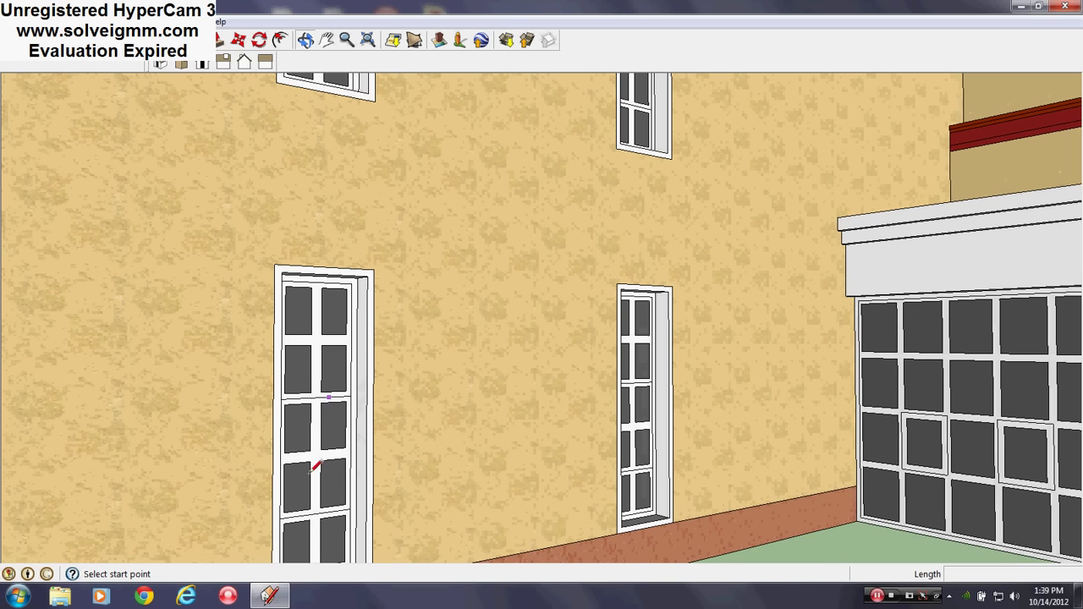
mouse_move(668, 392)
middle_down()
mouse_move(552, 404)
mouse_move(484, 374)
middle_up()
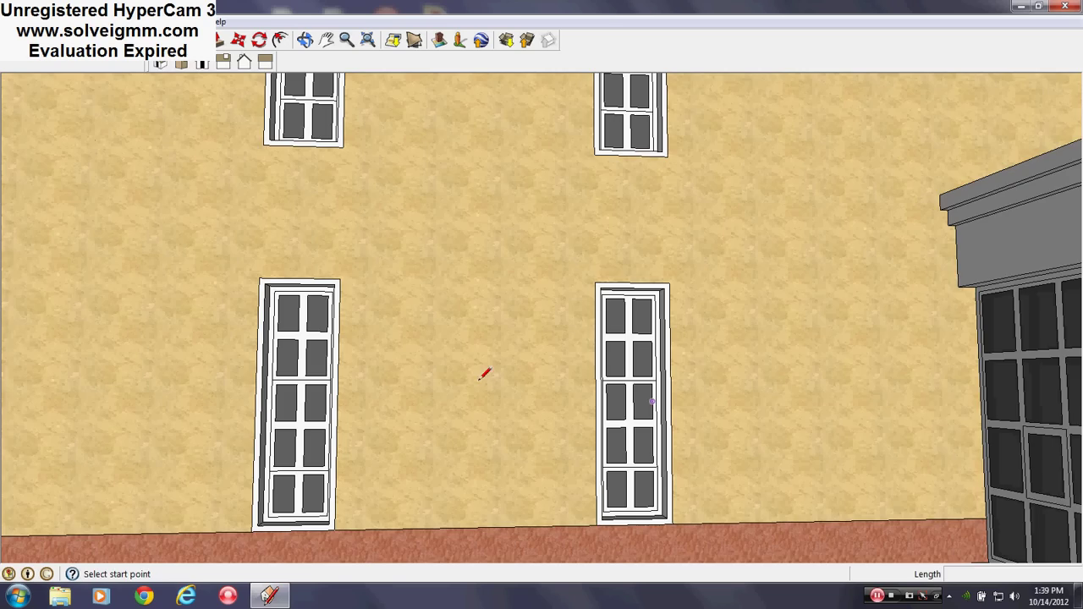
mouse_move(643, 167)
middle_down()
mouse_move(651, 430)
mouse_move(998, 344)
mouse_move(534, 466)
mouse_move(389, 368)
mouse_move(507, 271)
mouse_move(774, 302)
mouse_move(488, 302)
middle_up()
scroll(706, 351, up, 4)
mouse_move(705, 350)
middle_down()
mouse_move(891, 268)
mouse_move(1055, 296)
mouse_move(705, 363)
mouse_move(752, 368)
mouse_move(833, 408)
middle_up()
mouse_move(833, 408)
shift+middle_down()
mouse_move(754, 386)
mouse_move(715, 391)
mouse_move(733, 381)
mouse_move(725, 403)
mouse_move(683, 399)
mouse_move(643, 372)
shift+middle_up()
scroll(719, 387, down, 2)
scroll(723, 414, up, 2)
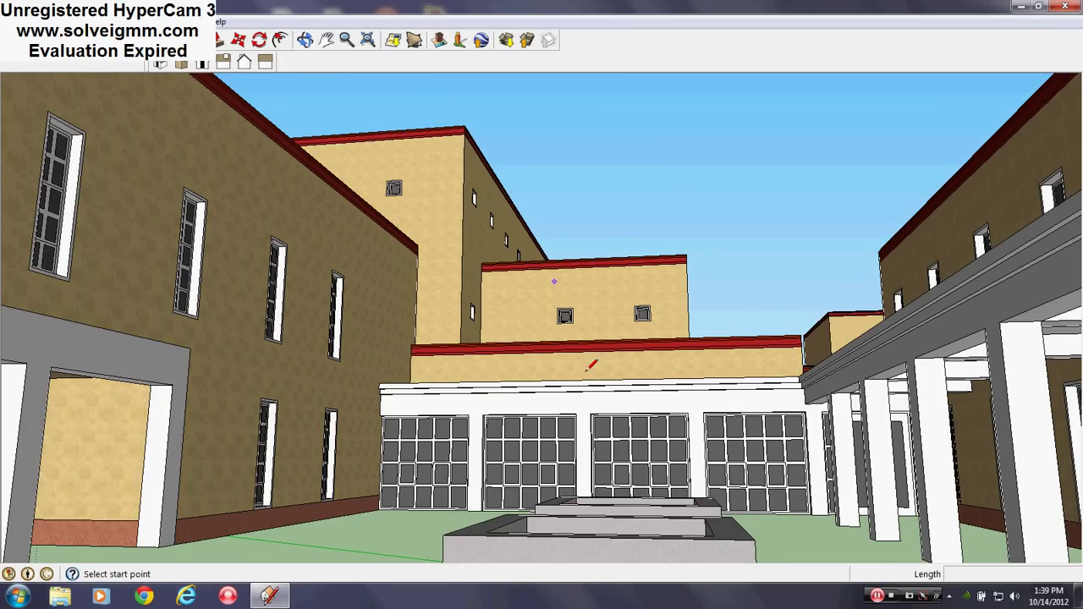
View the long colonnade along the courtyard wing, its tall windows and the tower above the roofline
mouse_move(590, 364)
middle_down()
mouse_move(677, 397)
mouse_move(651, 390)
middle_up()
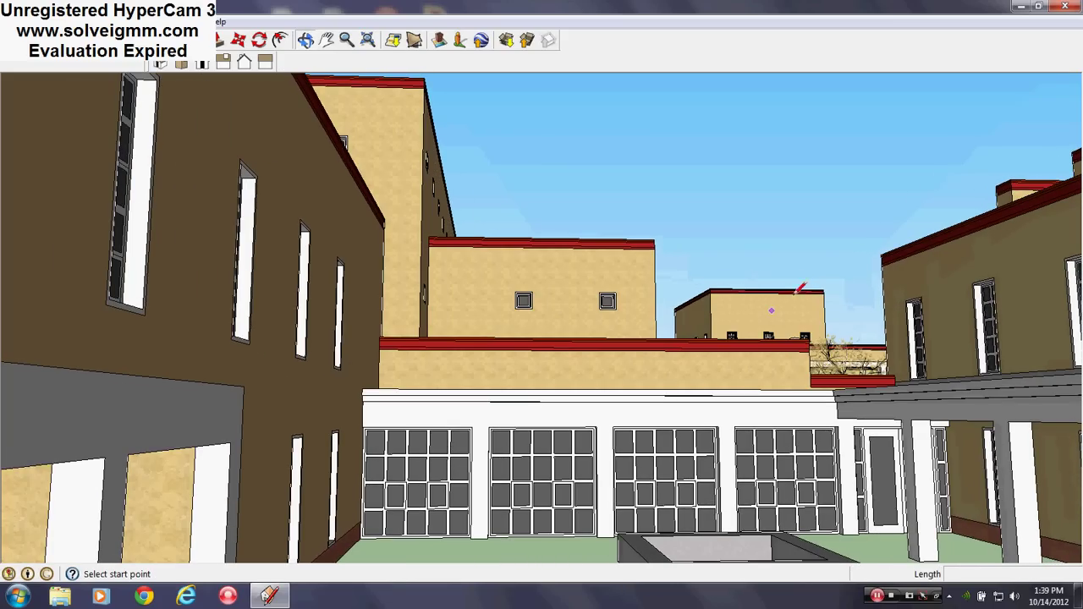
mouse_move(939, 480)
middle_down()
mouse_move(598, 433)
mouse_move(696, 459)
mouse_move(916, 483)
mouse_move(966, 467)
mouse_move(428, 440)
middle_up()
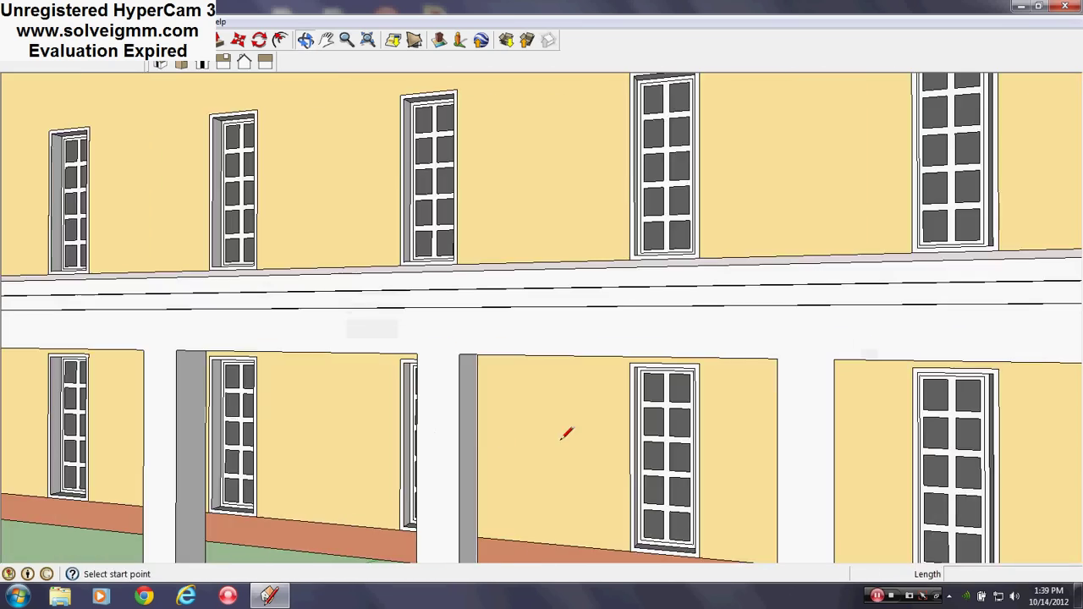
mouse_move(565, 430)
middle_down()
mouse_move(817, 426)
mouse_move(879, 382)
middle_up()
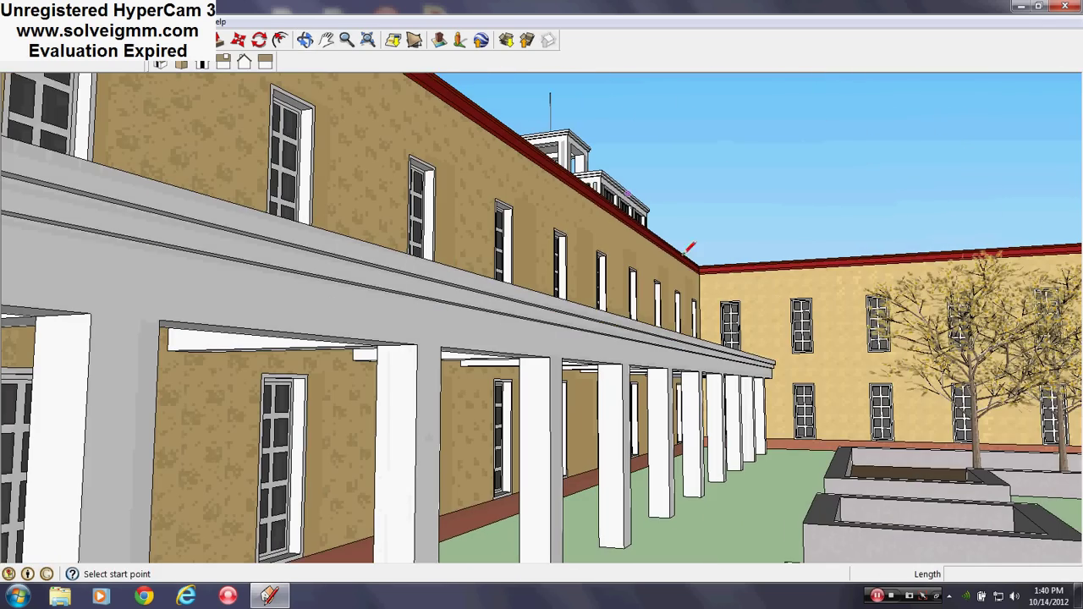
middle_drag(729, 403, 508, 385)
scroll(1021, 334, up, 3)
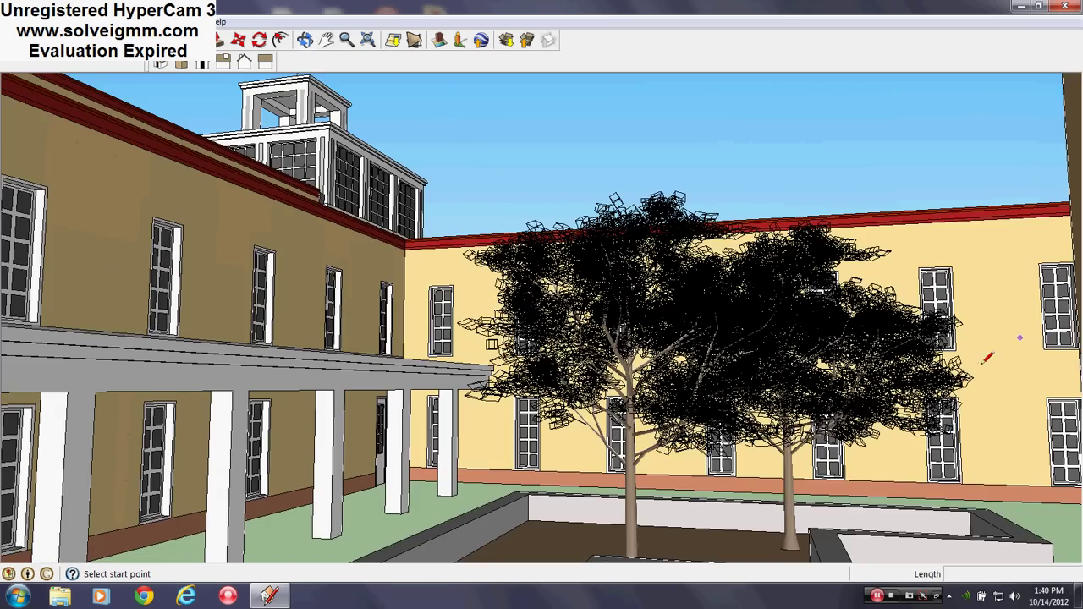
Inspect the two trees in the stepped planter and the two-storey facade behind them from several angles
shift+middle_drag(678, 467, 634, 412)
middle_drag(601, 476, 636, 517)
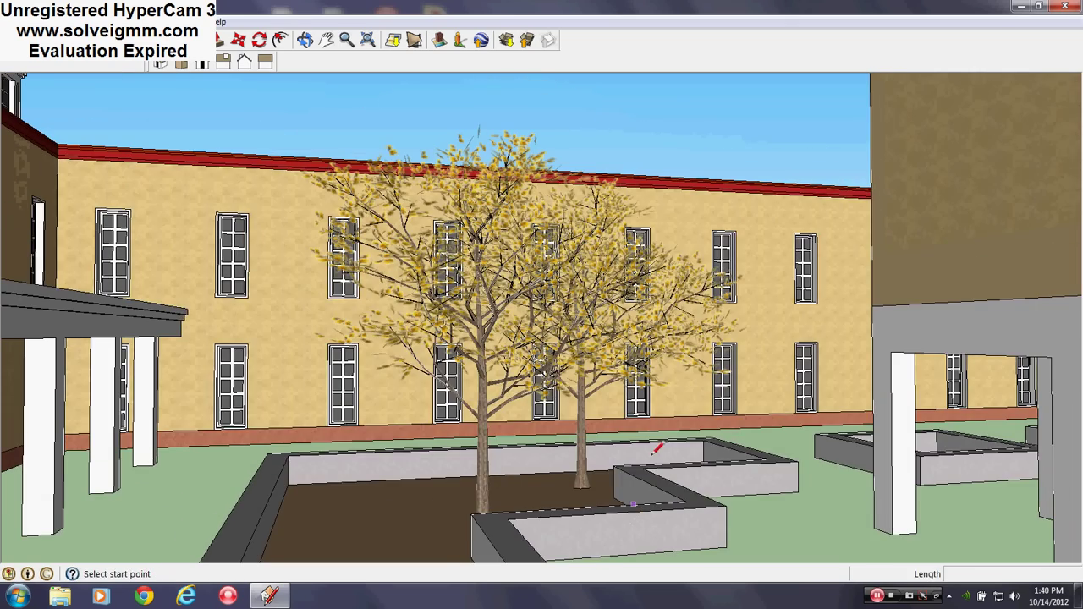
middle_drag(657, 437, 687, 483)
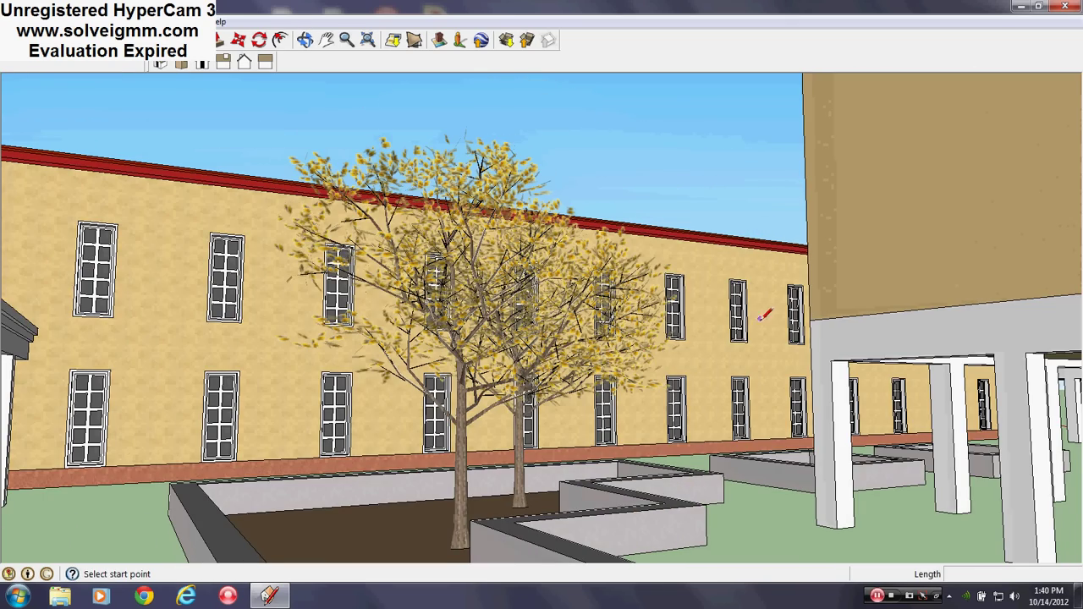
middle_drag(640, 480, 554, 512)
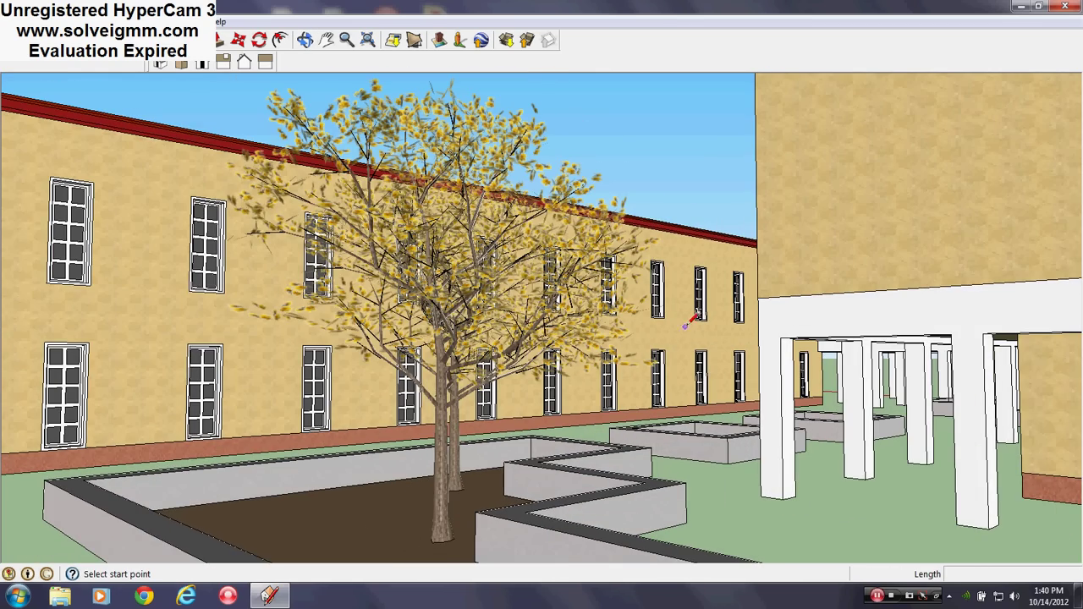
scroll(694, 338, up, 6)
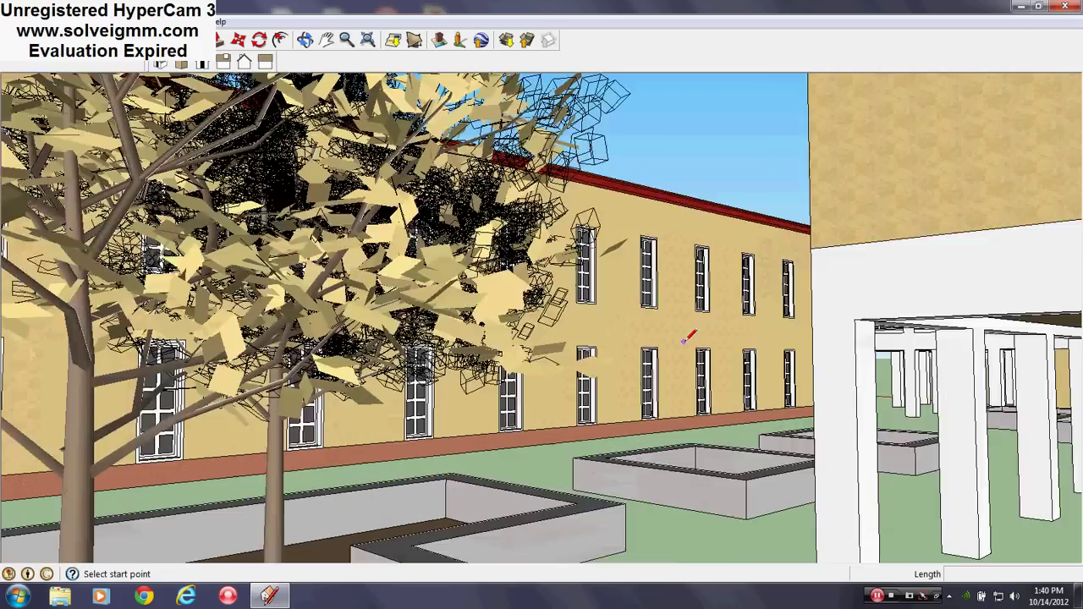
Examine the raised connector with four gridded windows and go through the open passage beneath it
middle_drag(689, 338, 729, 375)
scroll(783, 352, up, 1)
middle_drag(783, 347, 795, 312)
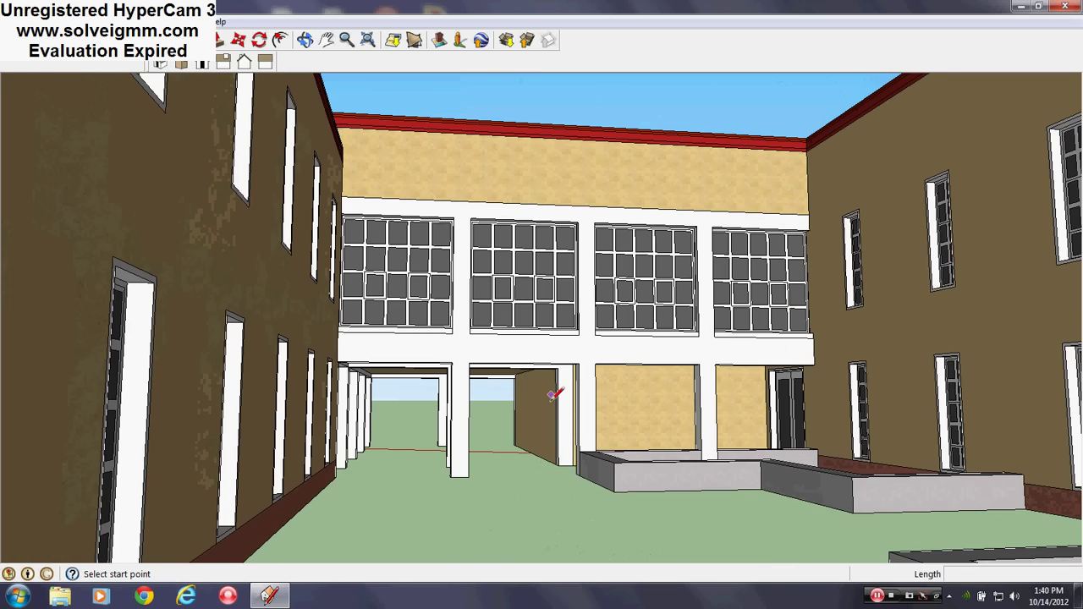
scroll(592, 394, up, 5)
scroll(504, 410, up, 3)
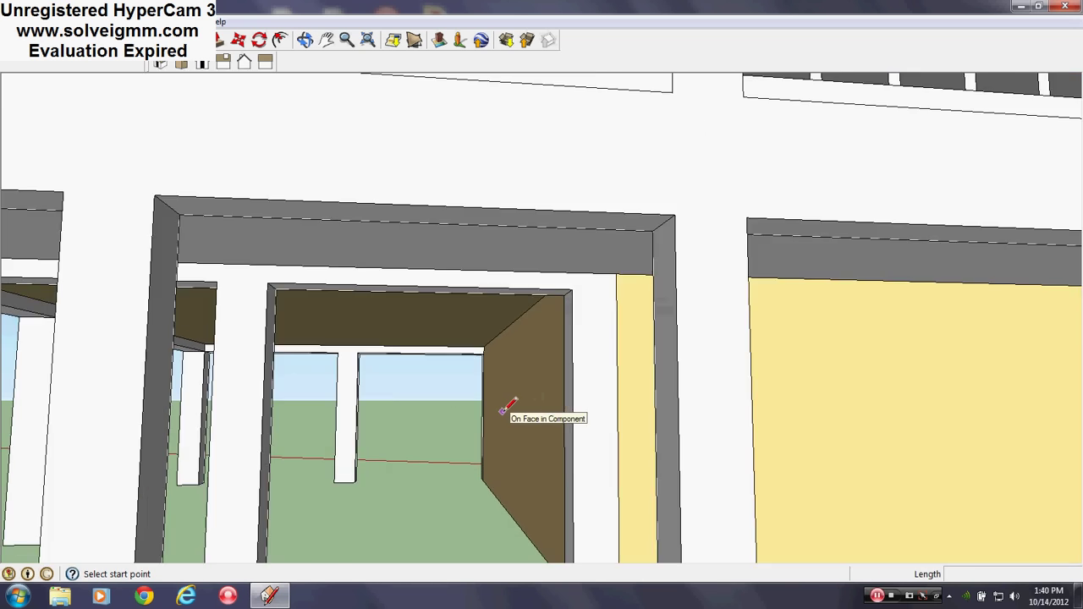
scroll(504, 409, up, 3)
middle_drag(507, 398, 762, 436)
Survey the campus from outside, covering the towers, curved colonnade and long wing with its column-supported corner
middle_drag(279, 390, 422, 380)
shift+middle_drag(932, 464, 584, 424)
middle_drag(710, 439, 688, 446)
scroll(782, 355, up, 2)
middle_drag(850, 359, 325, 271)
scroll(325, 271, down, 3)
middle_drag(732, 401, 778, 376)
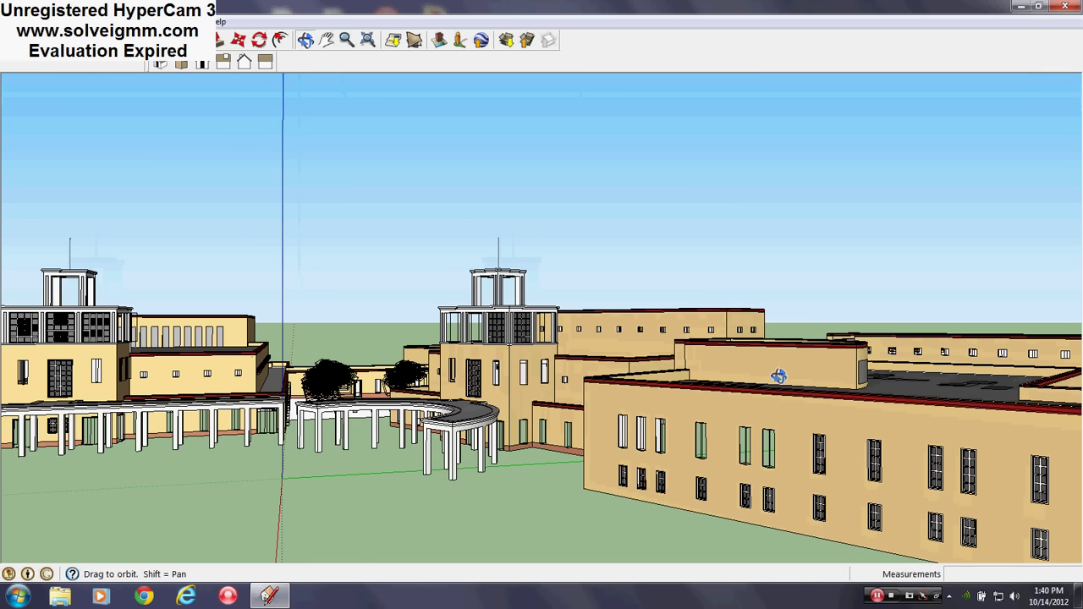
scroll(596, 355, down, 3)
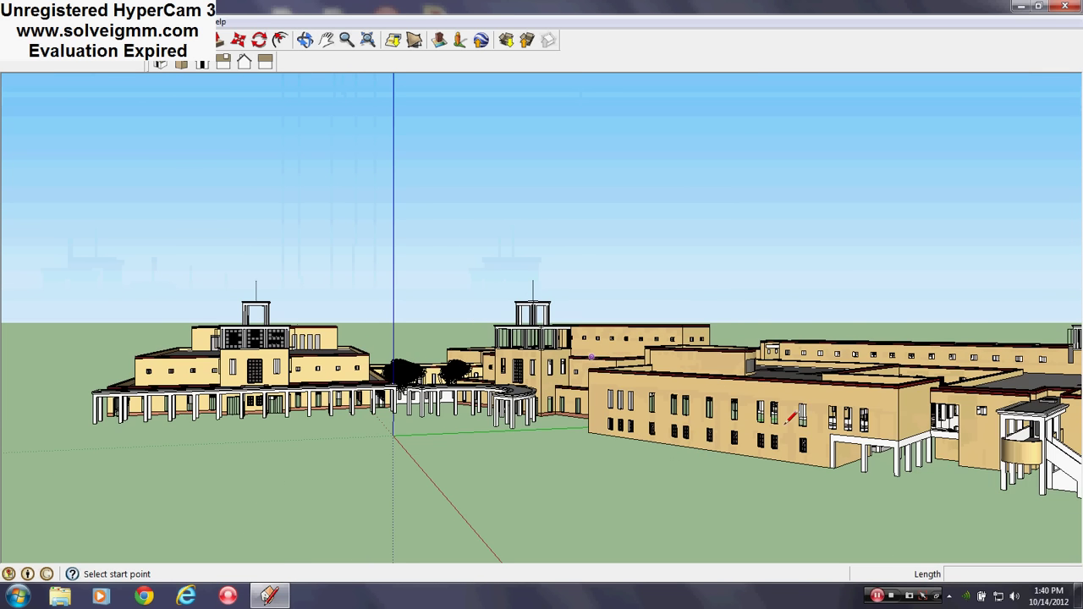
scroll(863, 450, up, 5)
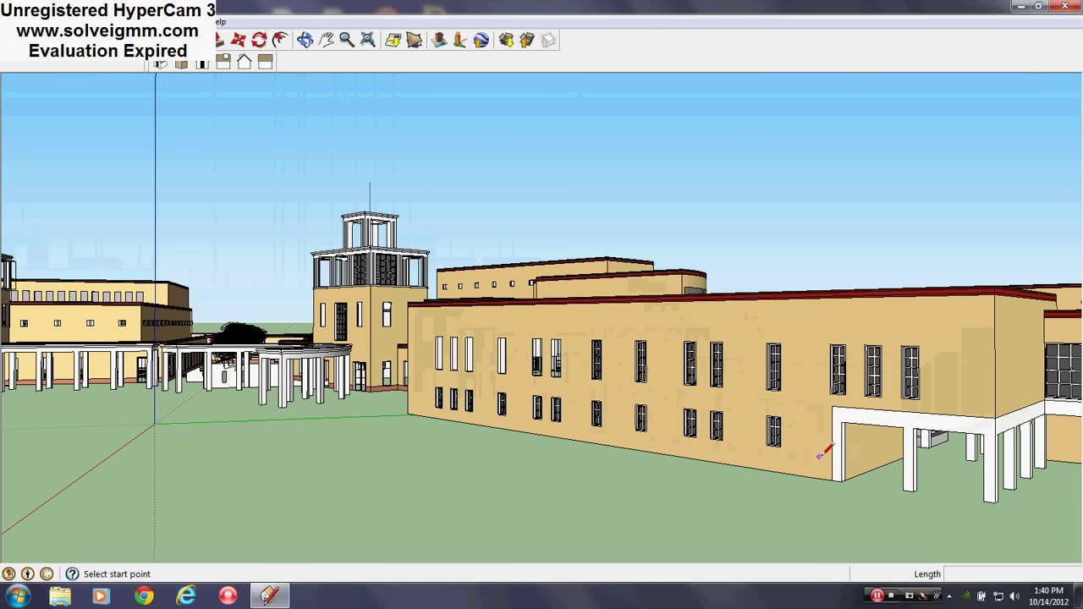
mouse_move(764, 425)
middle_down()
mouse_move(621, 442)
mouse_move(651, 473)
middle_up()
middle_drag(727, 504, 728, 491)
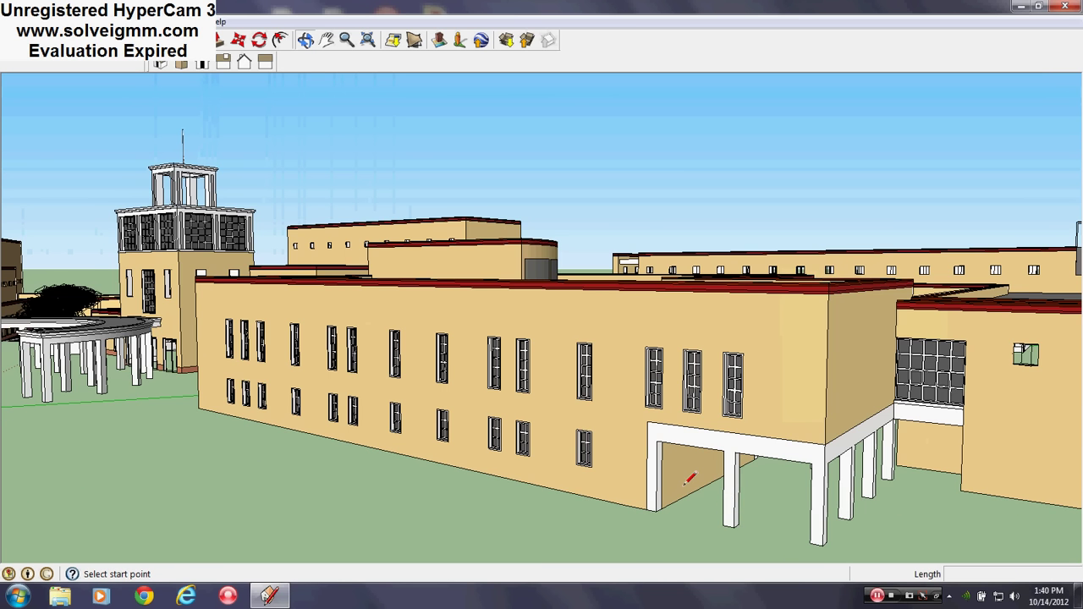
Inspect the long two-storey wing from both ends, including its column-supported corner and the nearby exterior staircase with its covered landing
scroll(688, 479, up, 2)
middle_drag(698, 434, 698, 448)
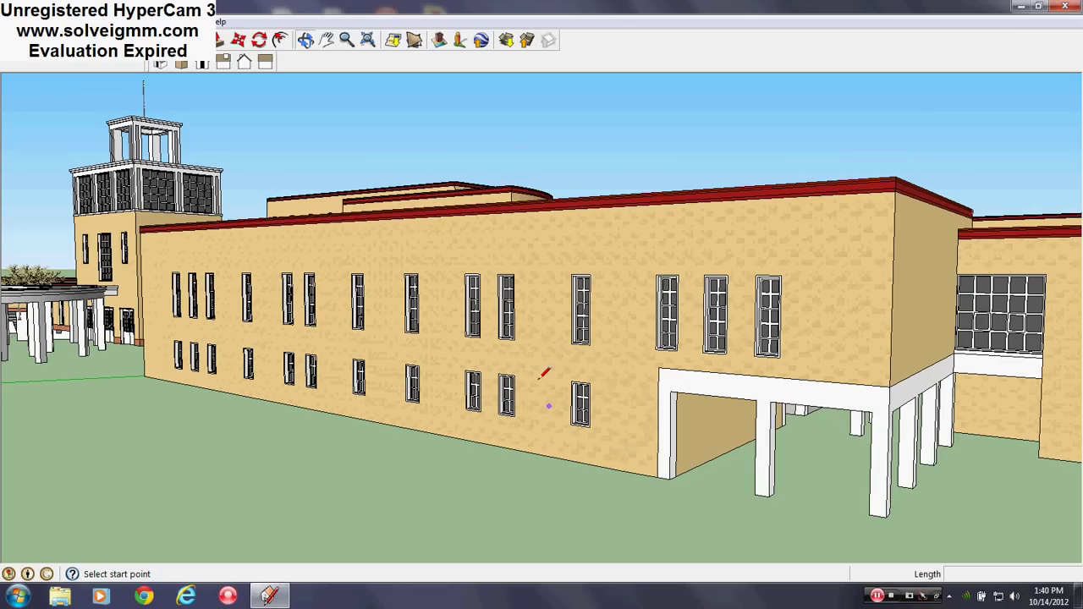
middle_drag(542, 376, 274, 353)
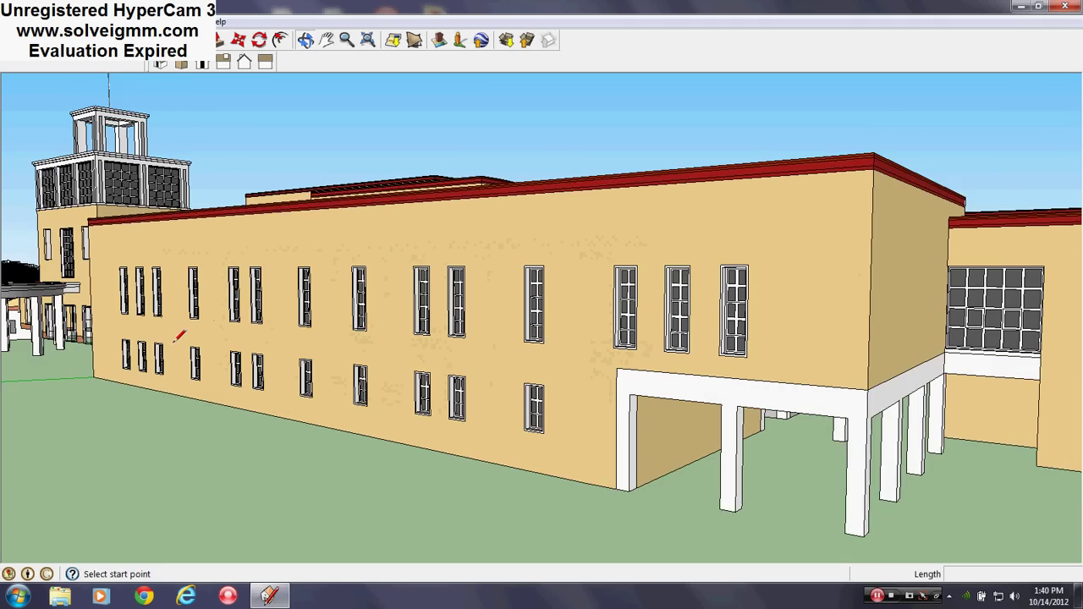
mouse_move(180, 336)
middle_down()
mouse_move(177, 355)
mouse_move(442, 353)
mouse_move(502, 338)
mouse_move(282, 358)
mouse_move(634, 377)
mouse_move(358, 406)
mouse_move(479, 406)
mouse_move(203, 394)
middle_up()
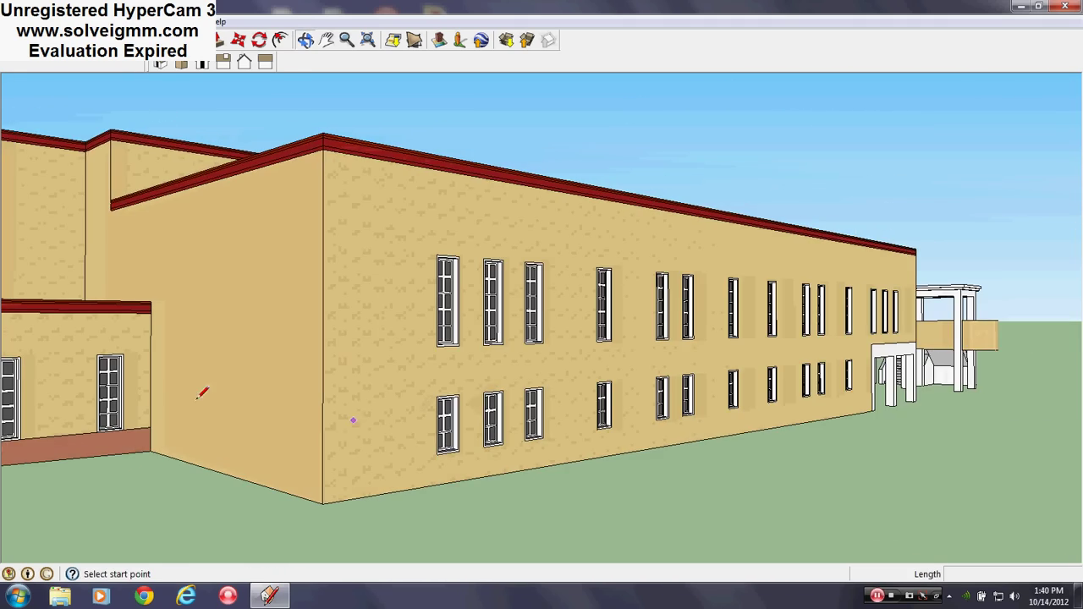
mouse_move(654, 395)
middle_down()
mouse_move(514, 401)
mouse_move(658, 420)
middle_up()
scroll(487, 416, up, 3)
middle_drag(483, 416, 269, 486)
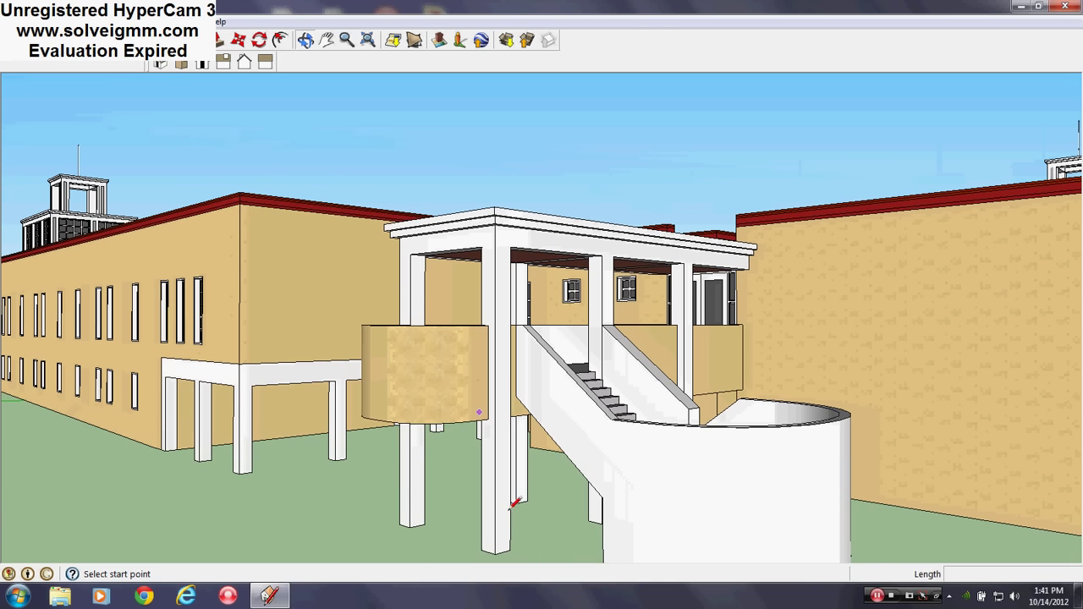
middle_drag(514, 503, 681, 494)
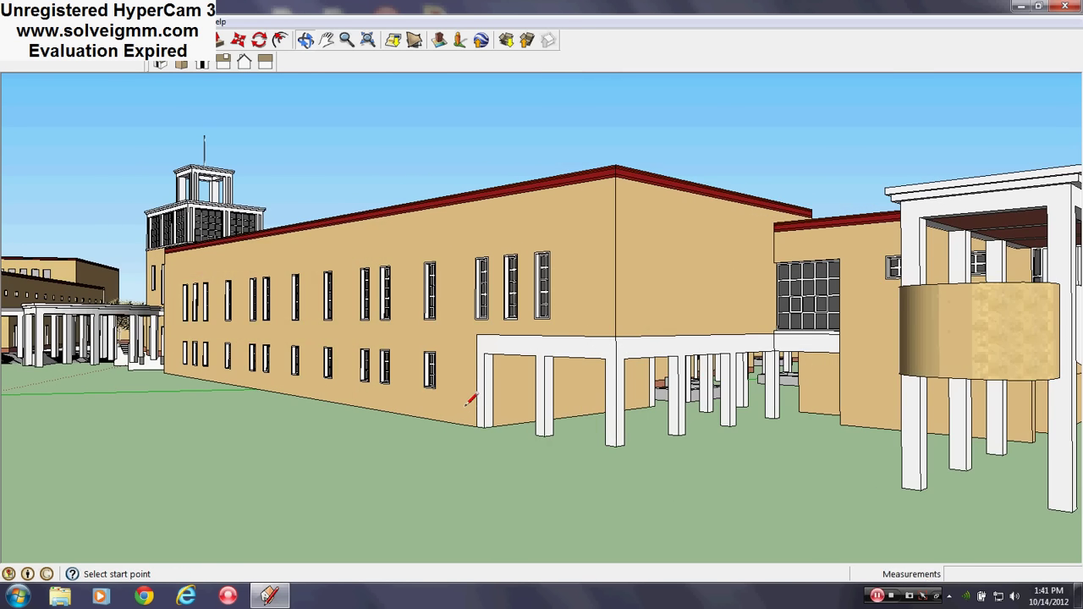
Approach along the two-storey wing to the tower entrance and view its curved colonnade and three double doors from the front
scroll(470, 409, up, 2)
middle_drag(380, 391, 351, 408)
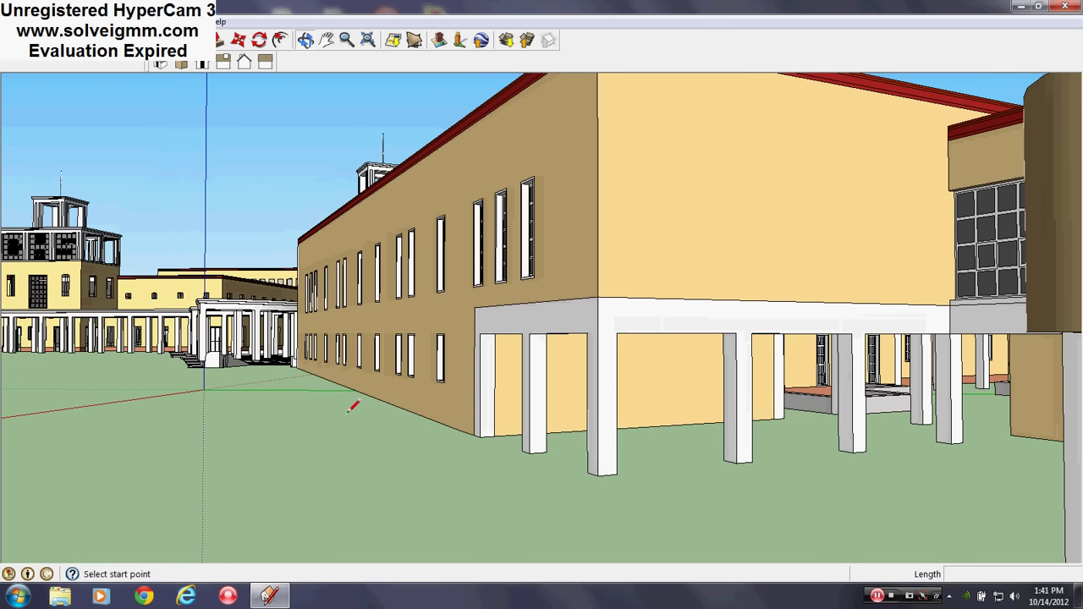
scroll(217, 316, up, 4)
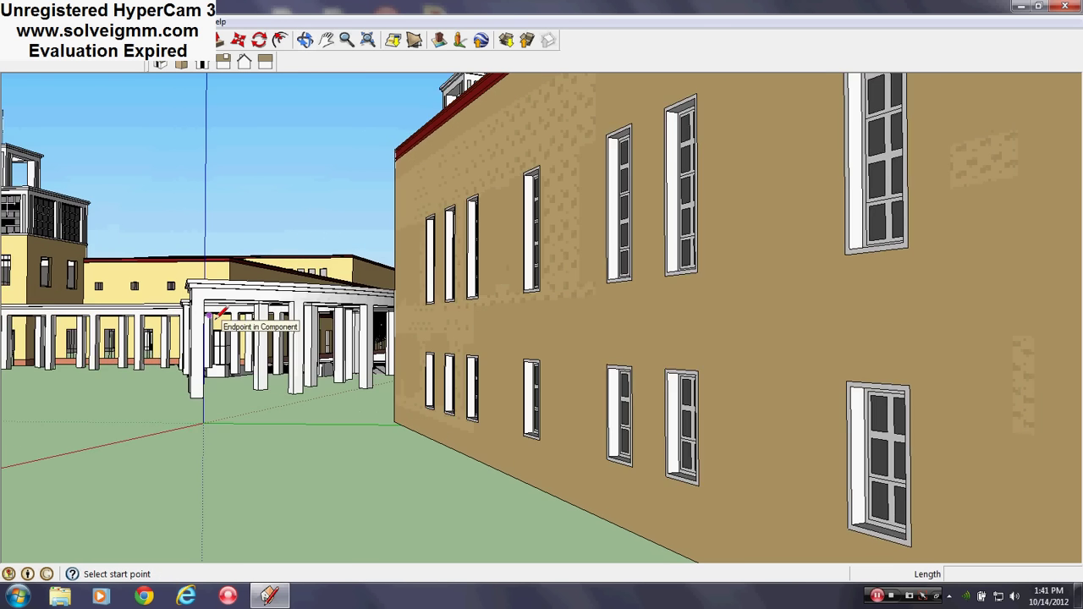
mouse_move(525, 366)
middle_down()
mouse_move(618, 386)
mouse_move(517, 375)
mouse_move(759, 452)
mouse_move(928, 460)
middle_up()
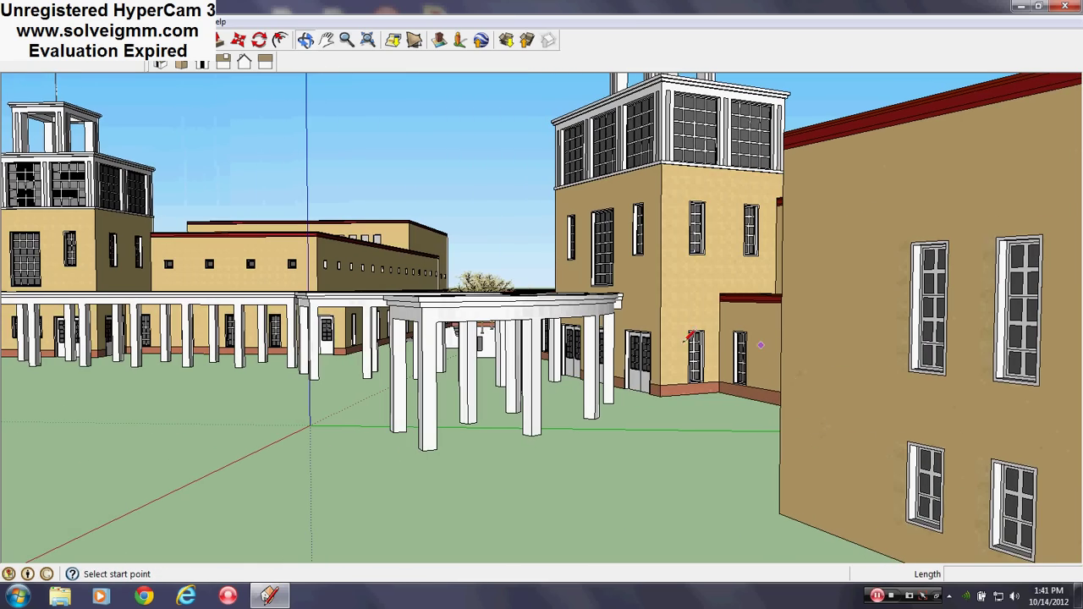
middle_drag(675, 342, 930, 389)
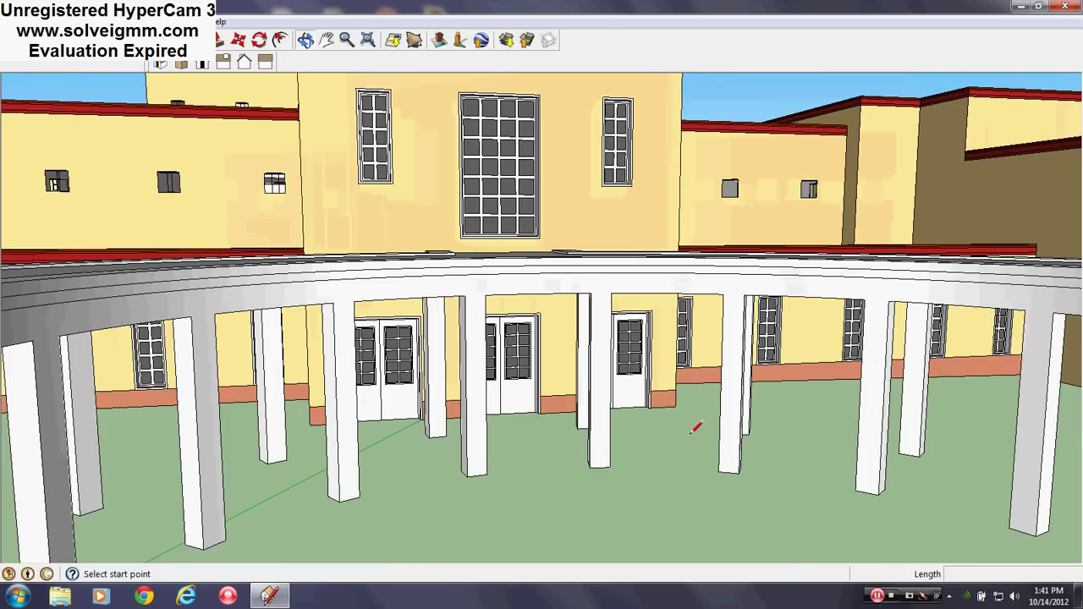
mouse_move(595, 368)
middle_down()
mouse_move(596, 379)
mouse_move(514, 346)
mouse_move(540, 414)
mouse_move(580, 392)
mouse_move(643, 393)
middle_up()
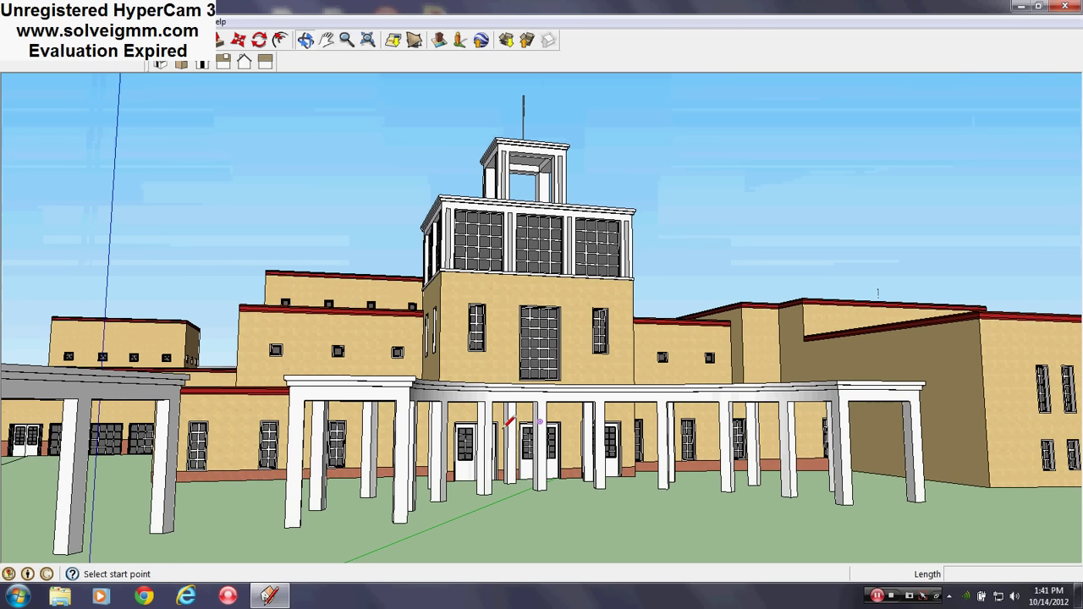
middle_drag(488, 428, 493, 440)
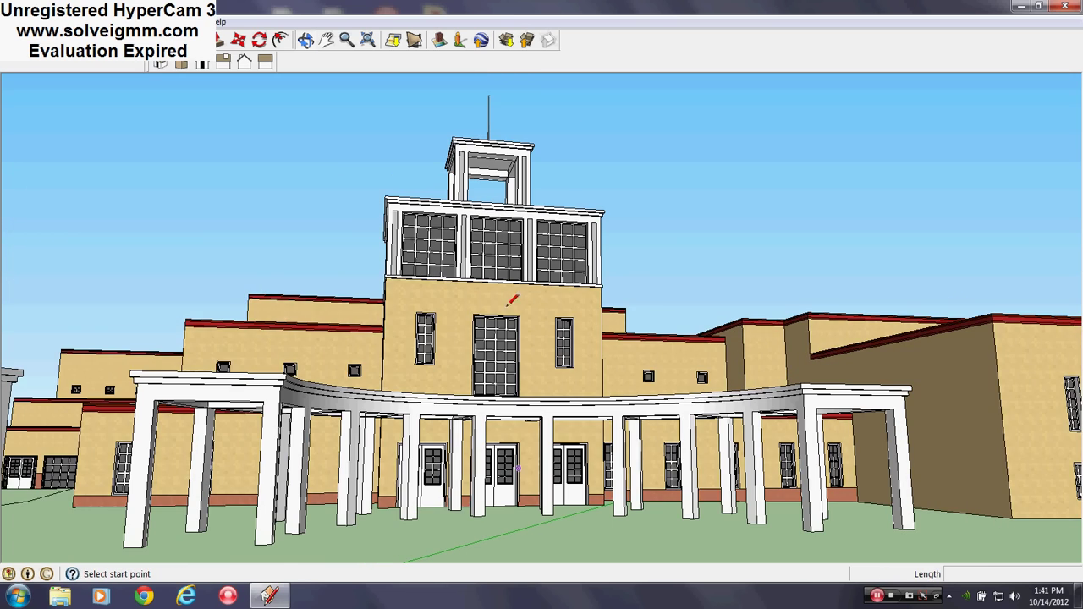
middle_drag(455, 485, 403, 471)
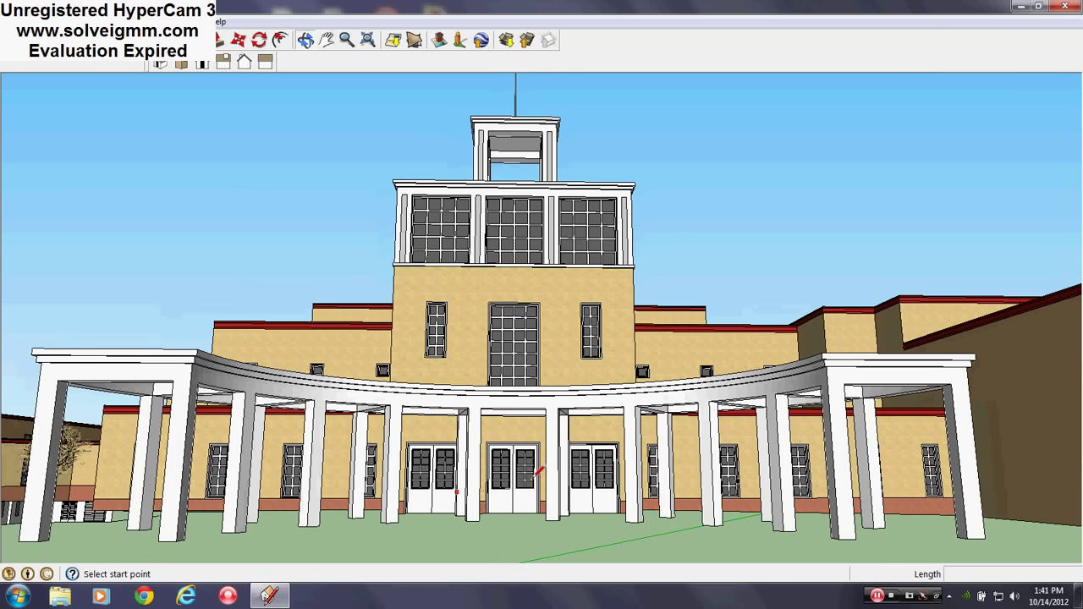
Examine the semicircular colonnade roof from above, including its raised border and the link to the tower
mouse_move(536, 471)
middle_down()
mouse_move(423, 330)
mouse_move(414, 406)
middle_up()
scroll(473, 418, up, 2)
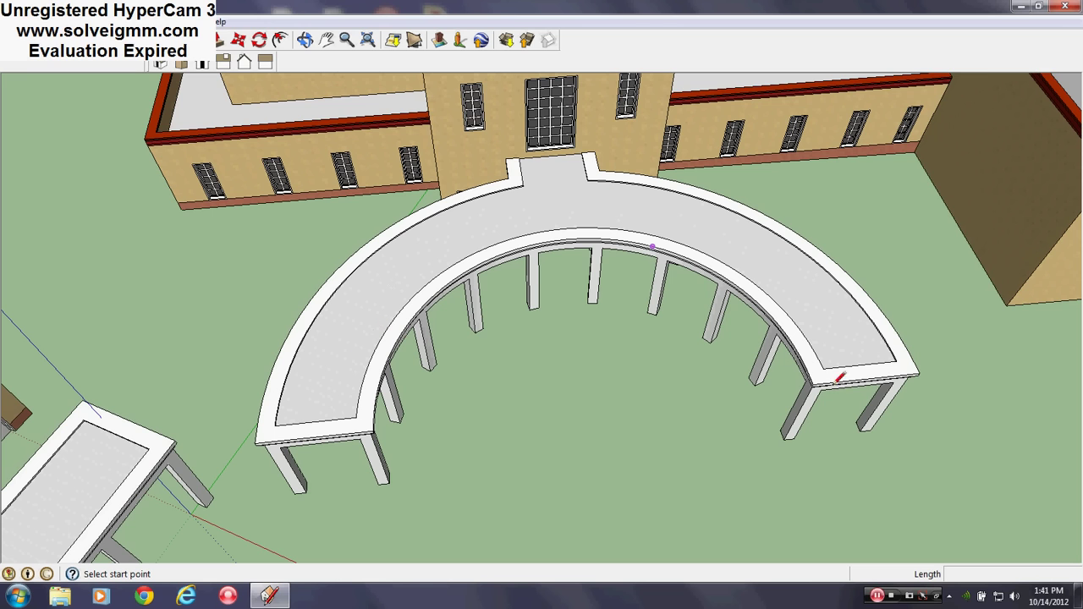
mouse_move(476, 215)
middle_down()
mouse_move(682, 232)
mouse_move(748, 250)
middle_up()
scroll(479, 292, down, 2)
scroll(451, 377, up, 3)
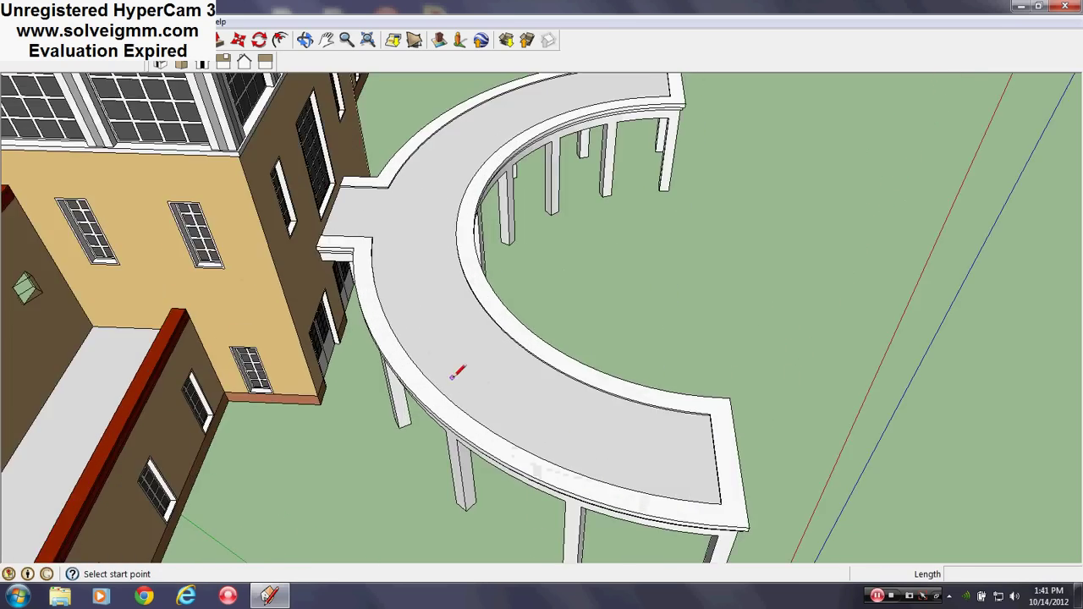
middle_drag(451, 377, 660, 233)
scroll(532, 390, down, 2)
scroll(522, 426, up, 3)
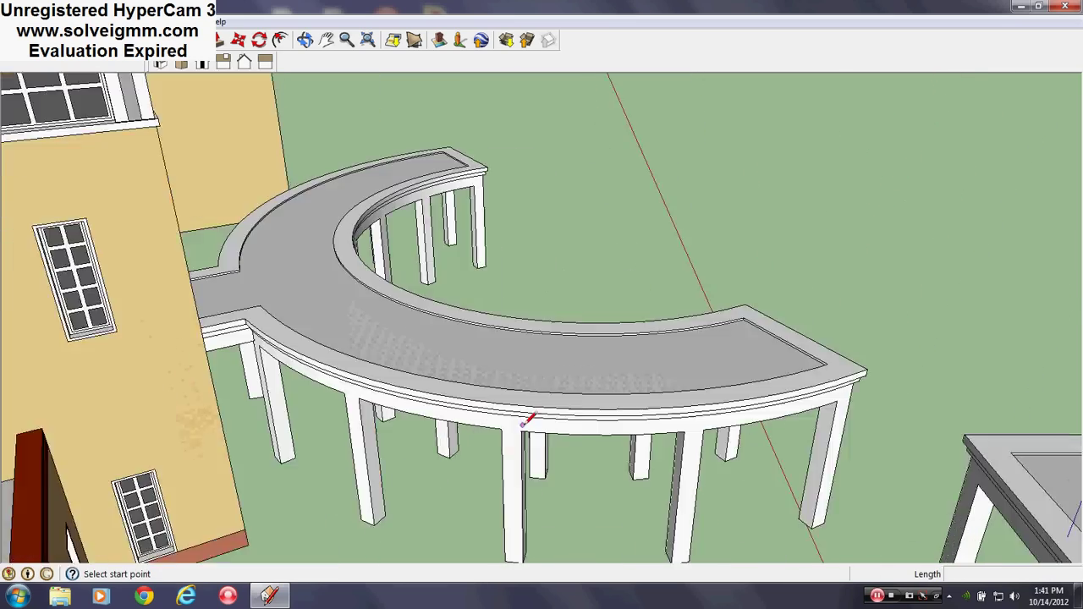
middle_drag(522, 425, 427, 336)
scroll(425, 337, down, 3)
scroll(460, 374, up, 4)
View the outer side of the curved colonnade and its columns from ground level
middle_drag(459, 377, 544, 344)
scroll(541, 347, down, 2)
mouse_move(499, 433)
middle_down()
mouse_move(452, 316)
mouse_move(497, 264)
middle_up()
scroll(542, 299, up, 3)
mouse_move(542, 302)
middle_down()
mouse_move(657, 251)
mouse_move(789, 258)
middle_up()
mouse_move(593, 272)
middle_down()
mouse_move(512, 266)
mouse_move(529, 313)
mouse_move(701, 338)
mouse_move(491, 385)
mouse_move(317, 345)
mouse_move(345, 329)
mouse_move(404, 365)
mouse_move(278, 346)
mouse_move(363, 347)
middle_up()
scroll(318, 347, down, 4)
mouse_move(241, 418)
shift+middle_down()
mouse_move(278, 367)
mouse_move(267, 373)
shift+middle_up()
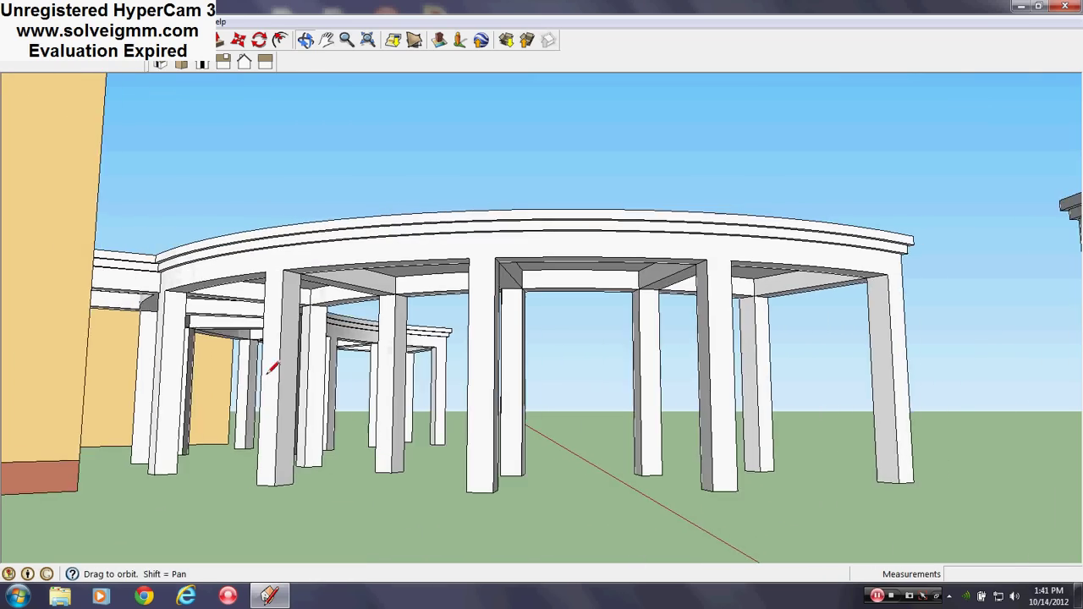
mouse_move(499, 301)
middle_down()
mouse_move(362, 254)
mouse_move(266, 285)
mouse_move(346, 307)
mouse_move(566, 296)
middle_up()
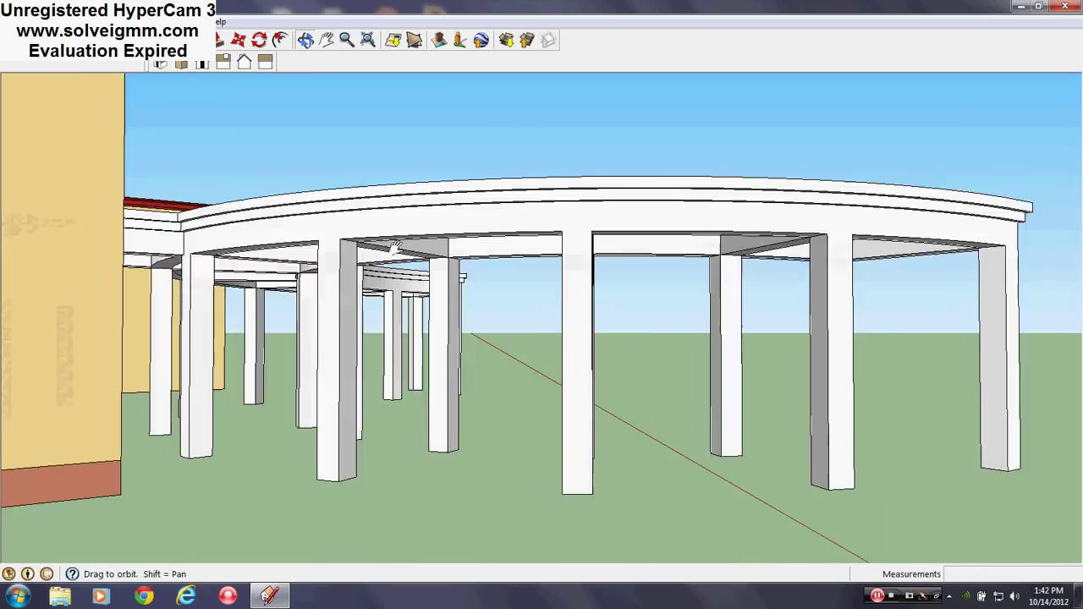
Inspect the underside of the curved colonnade, following its ceiling, cross beams and column joints from within
mouse_move(395, 246)
middle_down()
mouse_move(449, 242)
mouse_move(398, 136)
mouse_move(259, 135)
mouse_move(166, 262)
mouse_move(614, 280)
mouse_move(527, 271)
mouse_move(685, 311)
middle_up()
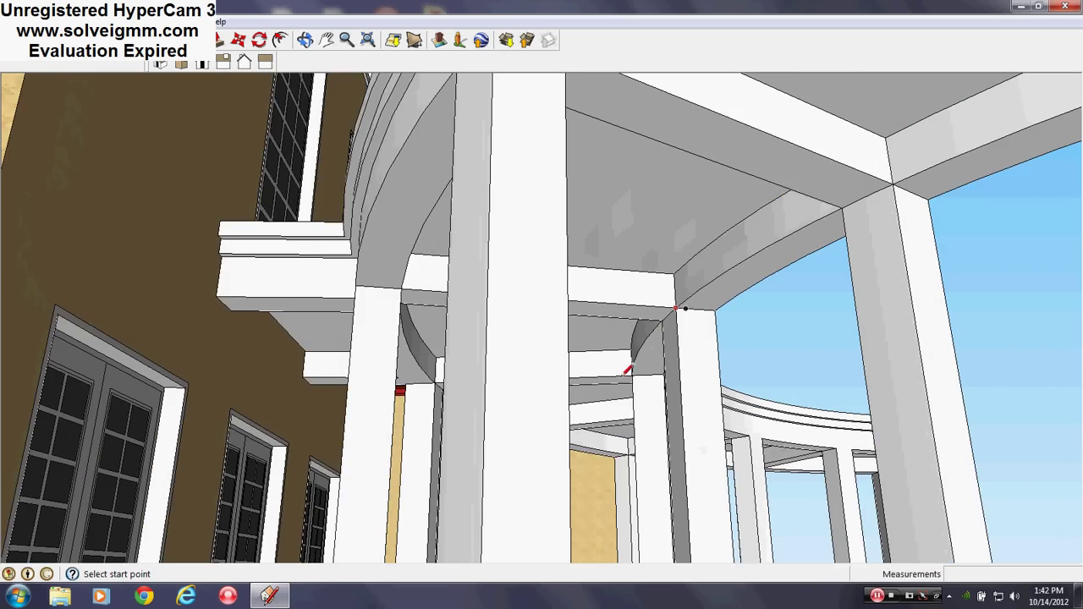
middle_drag(627, 369, 707, 383)
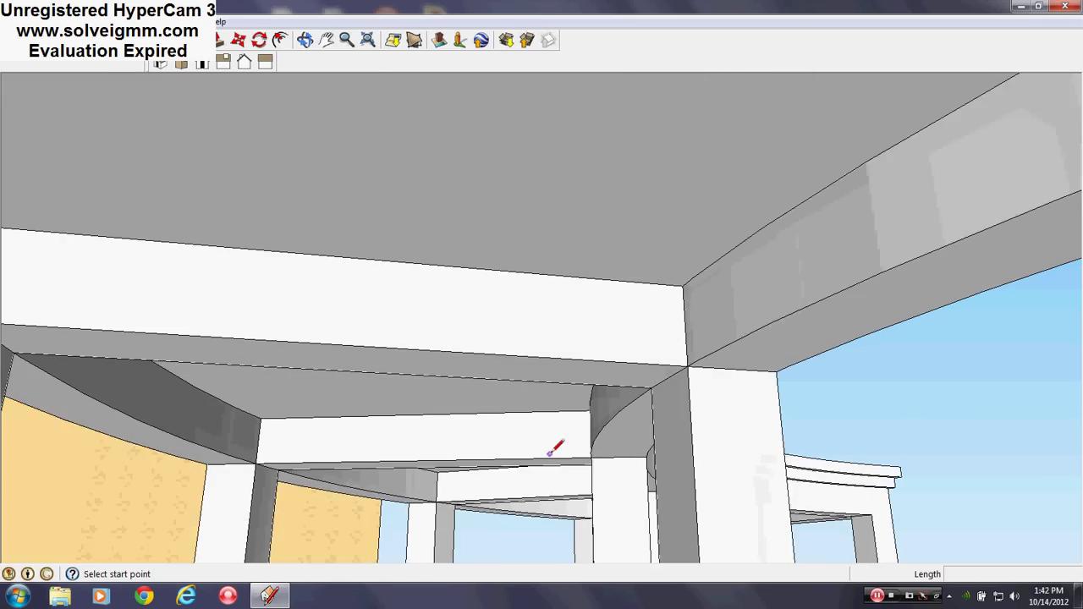
middle_drag(555, 448, 640, 436)
shift+middle_drag(510, 477, 428, 351)
scroll(404, 434, up, 4)
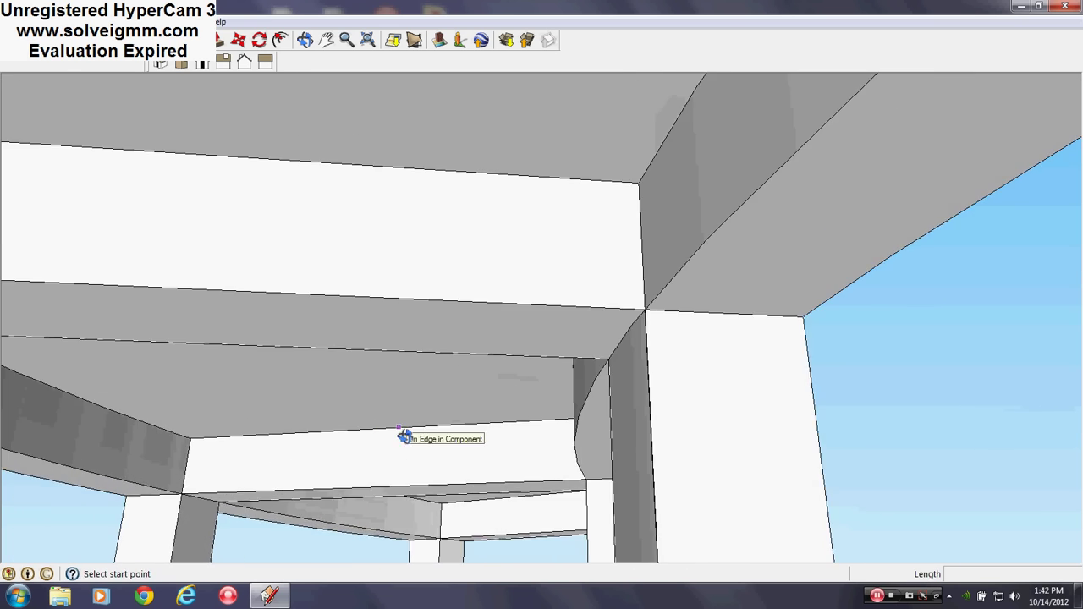
mouse_move(403, 435)
middle_down()
mouse_move(449, 496)
mouse_move(499, 373)
middle_up()
scroll(503, 365, up, 3)
mouse_move(614, 307)
middle_down()
mouse_move(409, 116)
mouse_move(377, 130)
mouse_move(758, 427)
middle_up()
scroll(265, 327, down, 4)
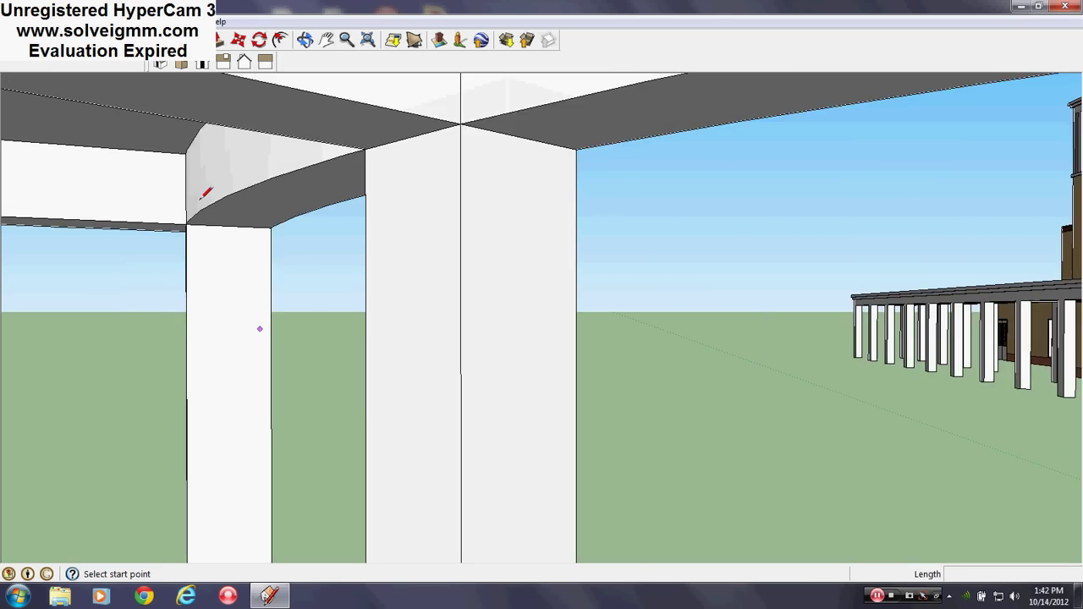
shift+middle_drag(206, 195, 412, 213)
mouse_move(160, 164)
middle_down()
mouse_move(663, 101)
mouse_move(903, 156)
middle_up()
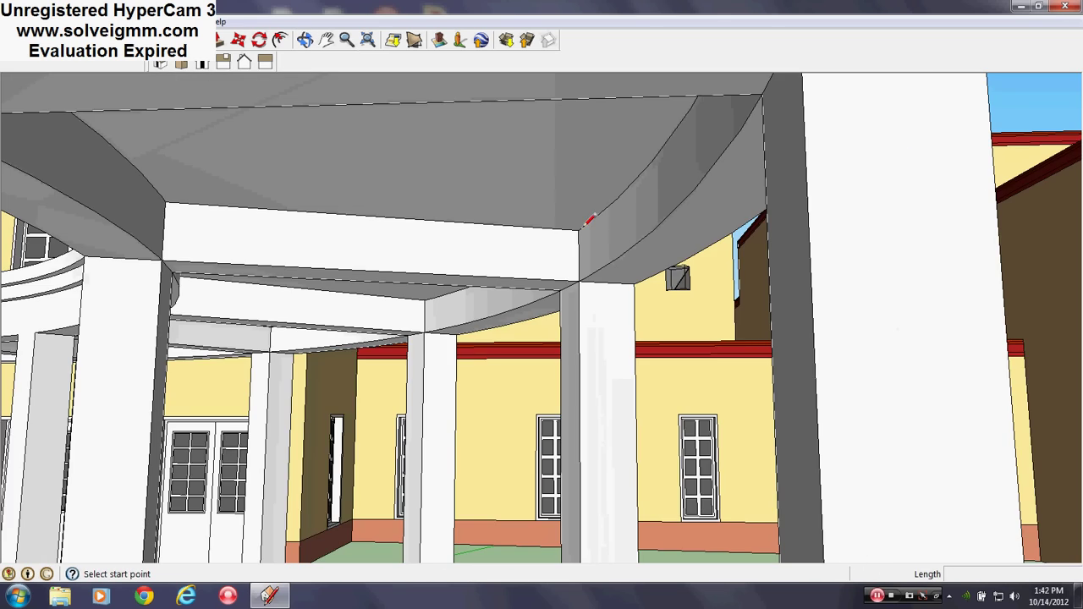
Look over the whole semicircular colonnade from above together with the tower facade and stepped roofs behind it
scroll(589, 220, down, 5)
middle_drag(570, 220, 135, 516)
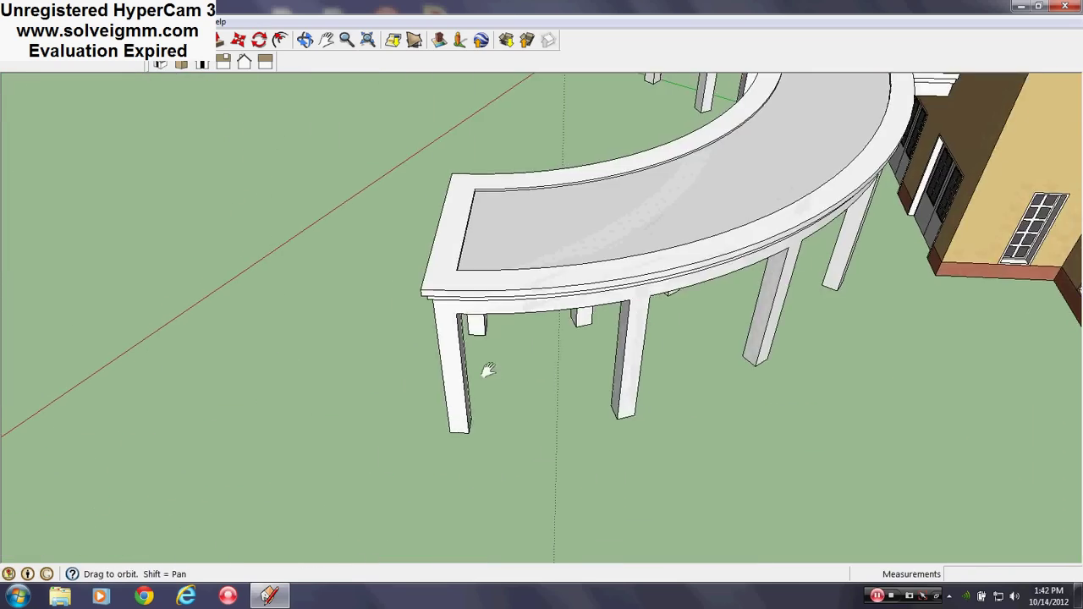
shift+middle_drag(488, 370, 203, 541)
scroll(773, 245, up, 4)
middle_drag(773, 245, 914, 195)
scroll(604, 234, down, 3)
mouse_move(635, 203)
middle_down()
mouse_move(656, 182)
mouse_move(665, 200)
middle_up()
middle_drag(523, 243, 561, 336)
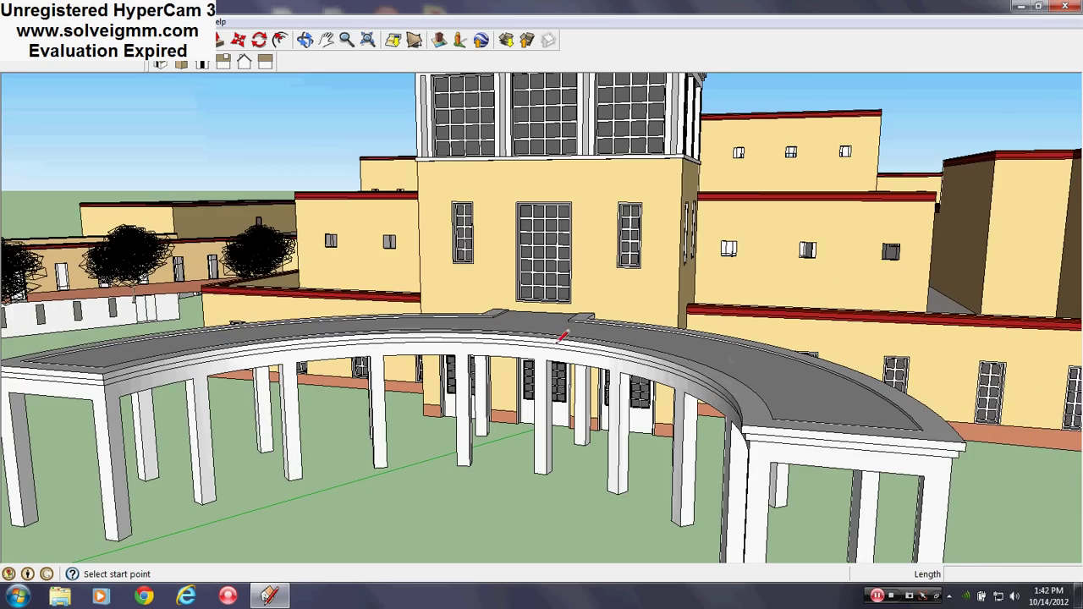
mouse_move(597, 268)
middle_down()
mouse_move(600, 353)
mouse_move(573, 443)
mouse_move(547, 387)
middle_up()
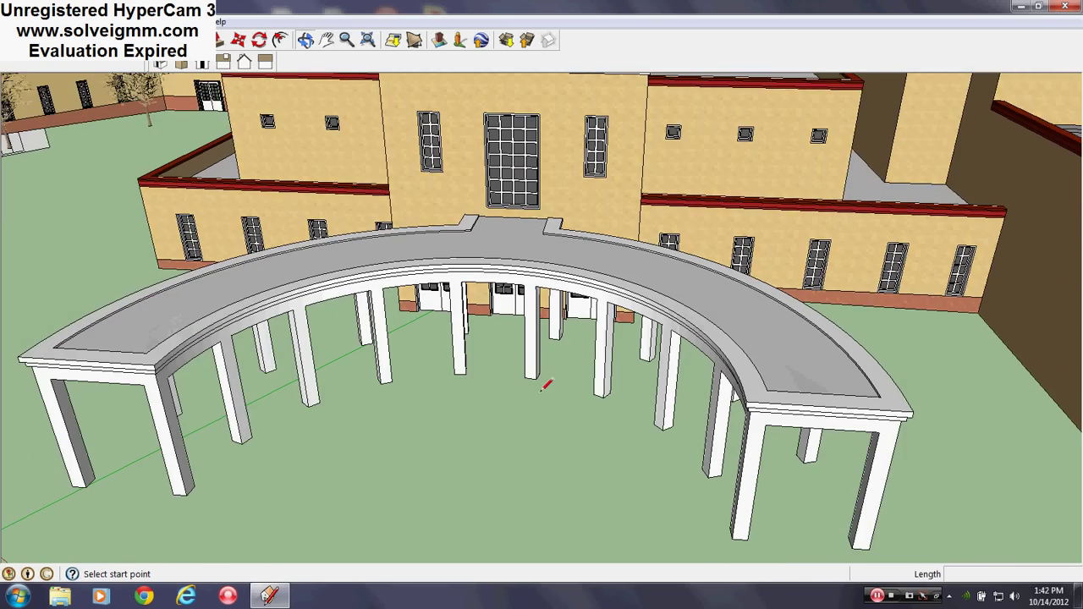
scroll(515, 408, down, 2)
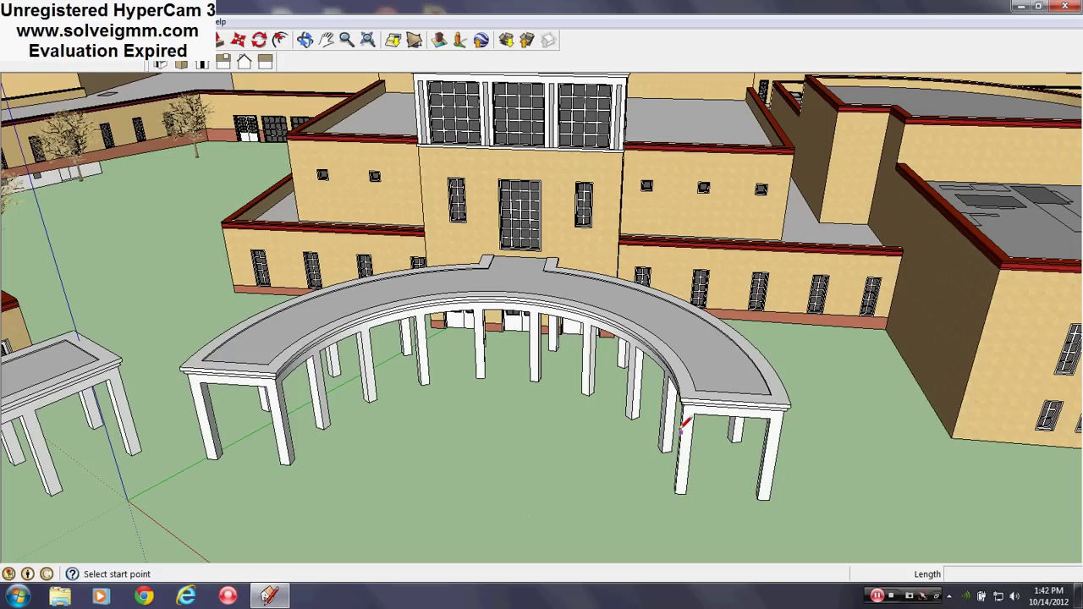
View the entrance doors through the colonnade and the tall-windowed facade beside the tower
scroll(621, 332, up, 3)
middle_drag(618, 339, 734, 185)
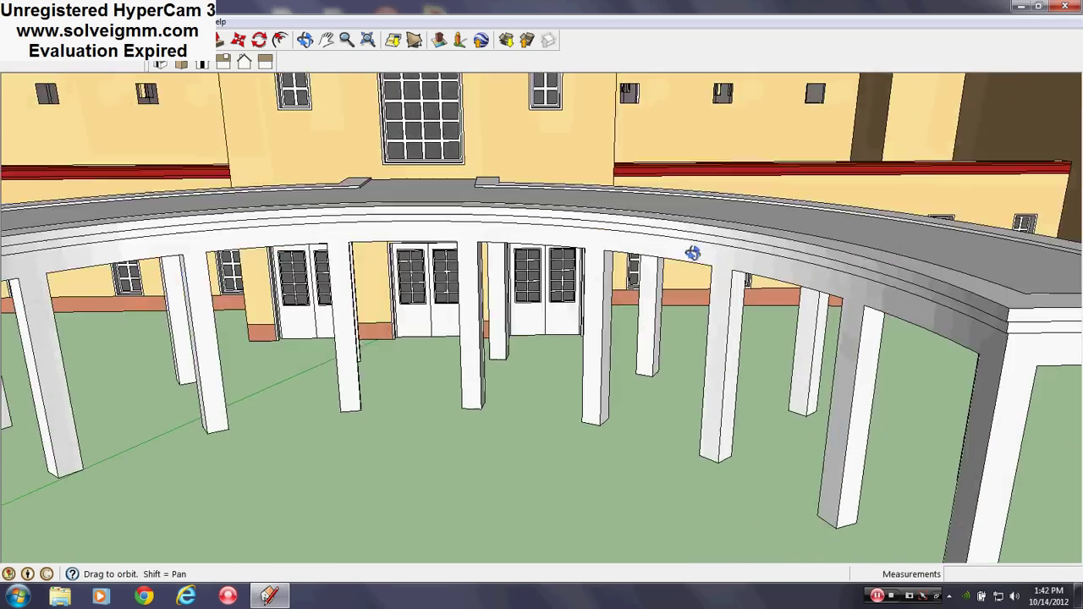
scroll(508, 514, down, 5)
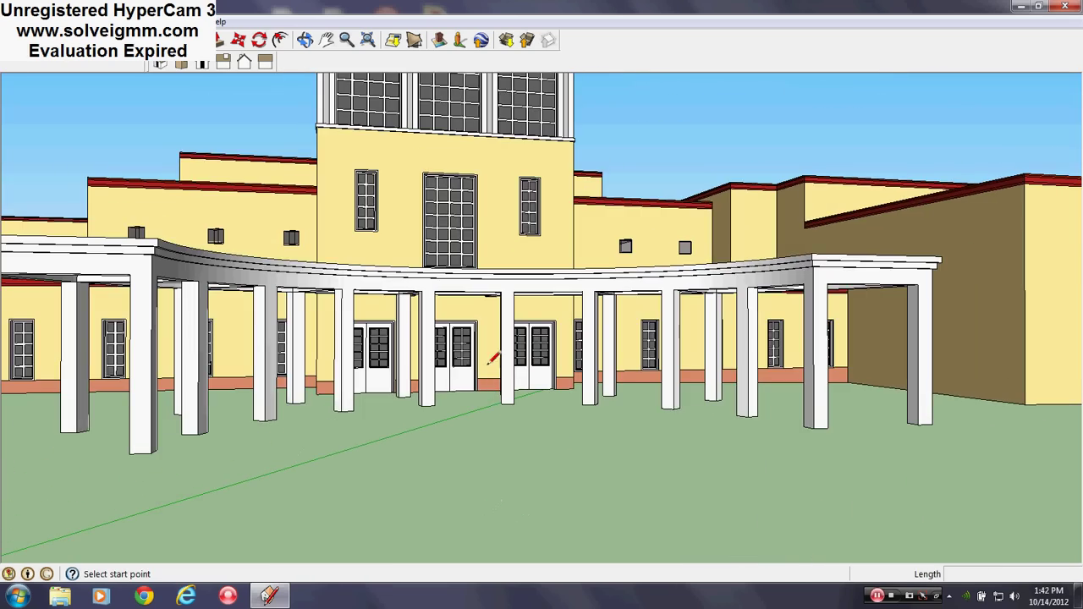
scroll(502, 344, up, 2)
middle_drag(493, 343, 268, 390)
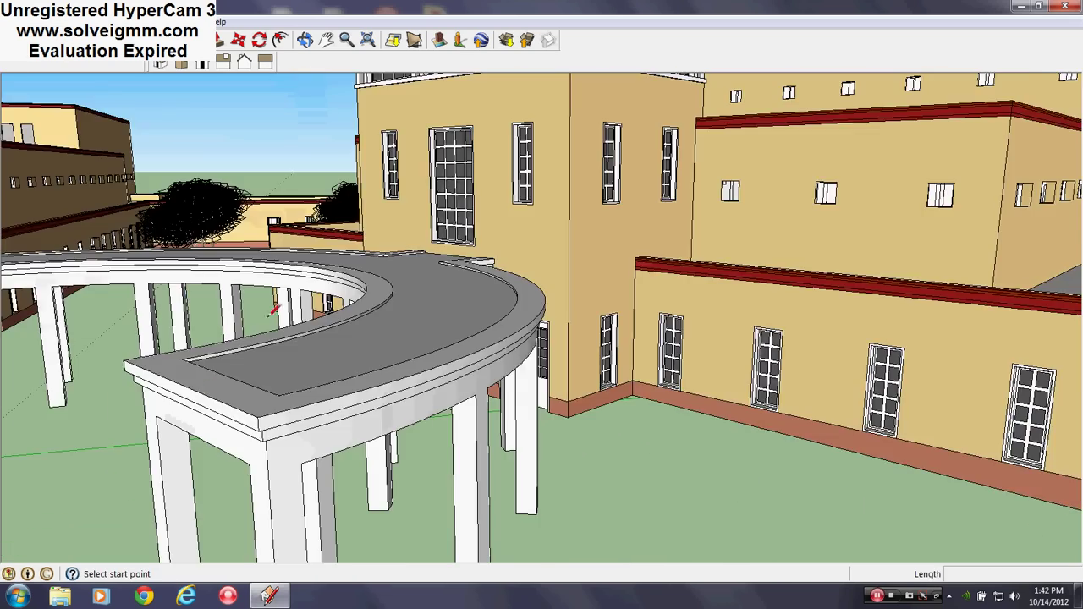
shift+middle_drag(848, 315, 941, 319)
mouse_move(289, 296)
shift+middle_down()
mouse_move(278, 321)
mouse_move(127, 355)
shift+middle_up()
Survey the flat red-edged roofs beside the tower and the overall campus from above
mouse_move(904, 372)
middle_down()
mouse_move(785, 367)
mouse_move(543, 423)
middle_up()
mouse_move(981, 462)
middle_down()
mouse_move(408, 403)
mouse_move(652, 400)
middle_up()
scroll(784, 489, down, 3)
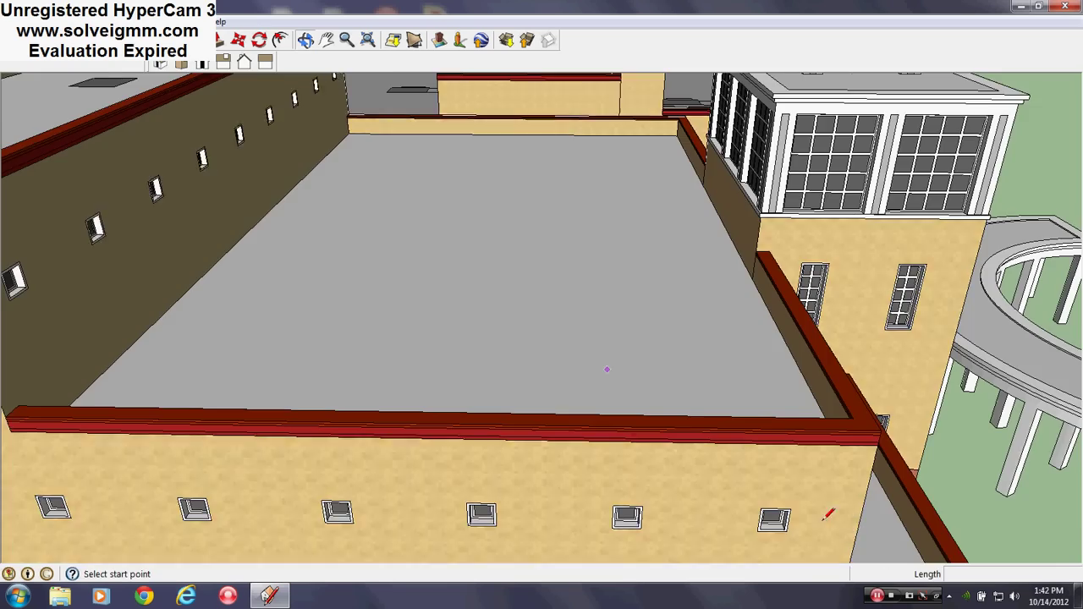
scroll(826, 513, down, 3)
mouse_move(547, 411)
middle_down()
mouse_move(431, 415)
mouse_move(397, 448)
middle_up()
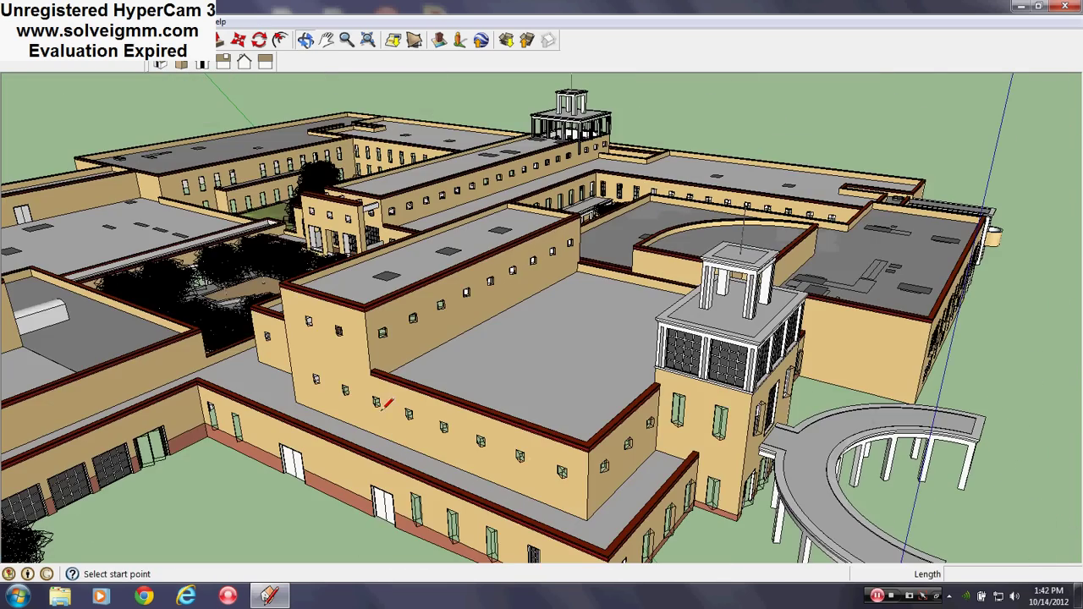
Examine the side facade with two white double doors and small square windows, and the adjoining courtyard with three large gridded windows
scroll(398, 423, up, 5)
middle_drag(481, 323, 541, 268)
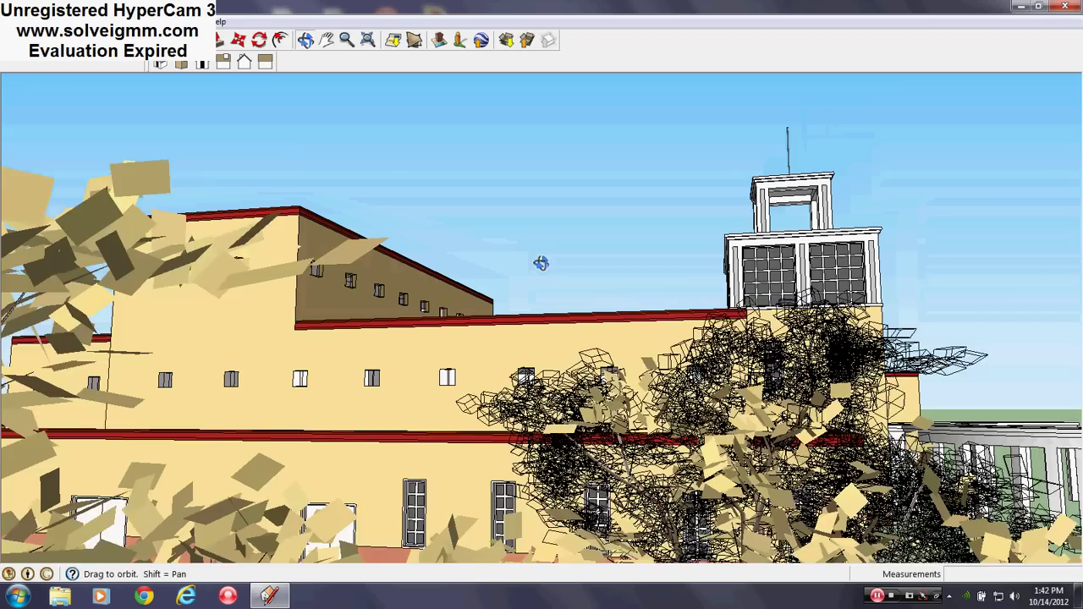
scroll(410, 430, up, 3)
mouse_move(410, 430)
middle_down()
mouse_move(449, 338)
mouse_move(684, 314)
middle_up()
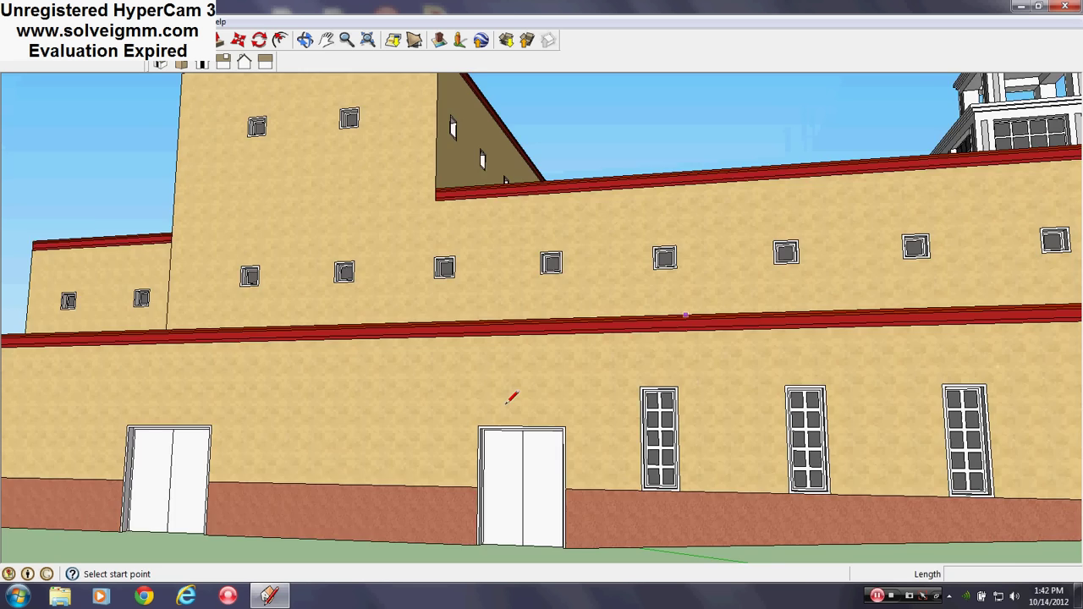
mouse_move(506, 404)
middle_down()
mouse_move(583, 400)
mouse_move(571, 415)
mouse_move(544, 415)
mouse_move(580, 413)
mouse_move(520, 425)
mouse_move(534, 419)
middle_up()
scroll(584, 400, down, 1)
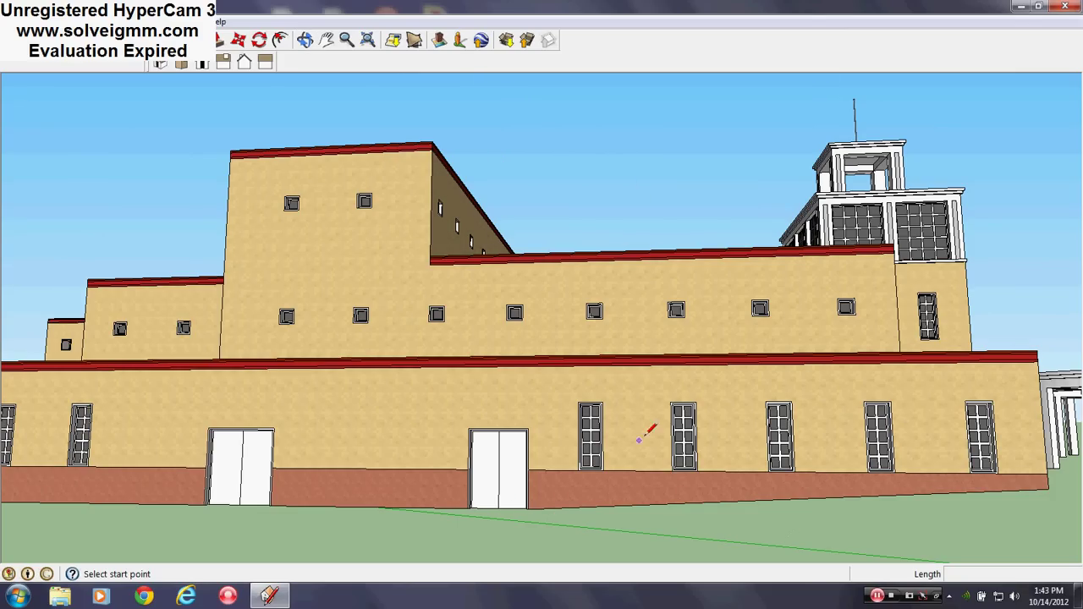
middle_drag(641, 438, 309, 298)
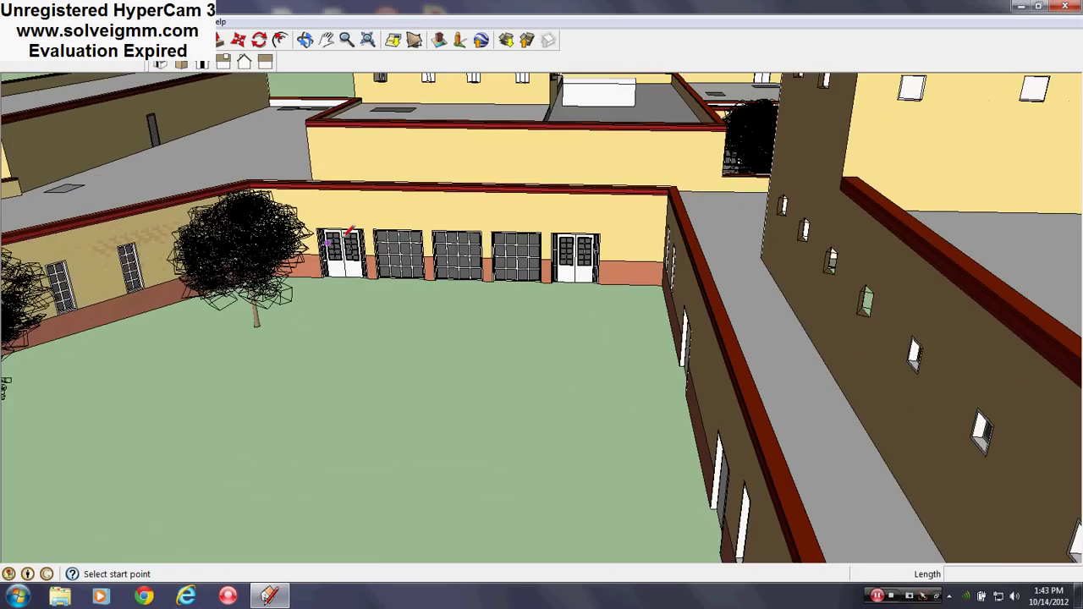
Look around the grassy courtyard with its trees, tall-windowed walls and the opening towards the curved colonnade
mouse_move(333, 235)
middle_down()
mouse_move(456, 279)
mouse_move(555, 279)
mouse_move(604, 247)
mouse_move(677, 241)
mouse_move(737, 220)
mouse_move(623, 160)
mouse_move(461, 295)
mouse_move(200, 394)
mouse_move(212, 237)
mouse_move(801, 255)
mouse_move(438, 375)
mouse_move(495, 406)
middle_up()
scroll(403, 332, up, 4)
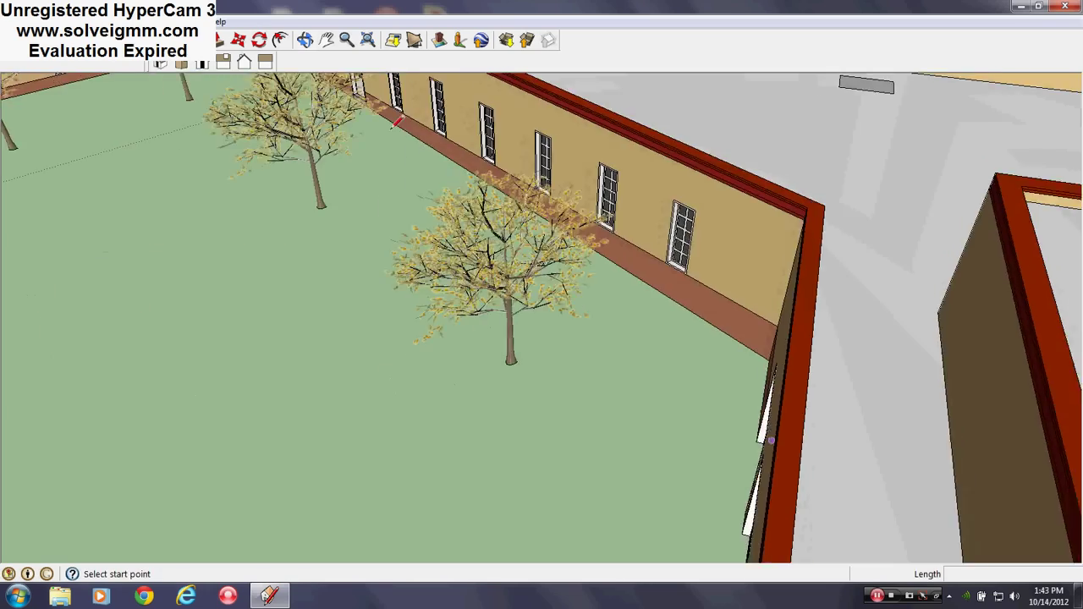
scroll(580, 211, up, 2)
shift+middle_drag(580, 211, 432, 250)
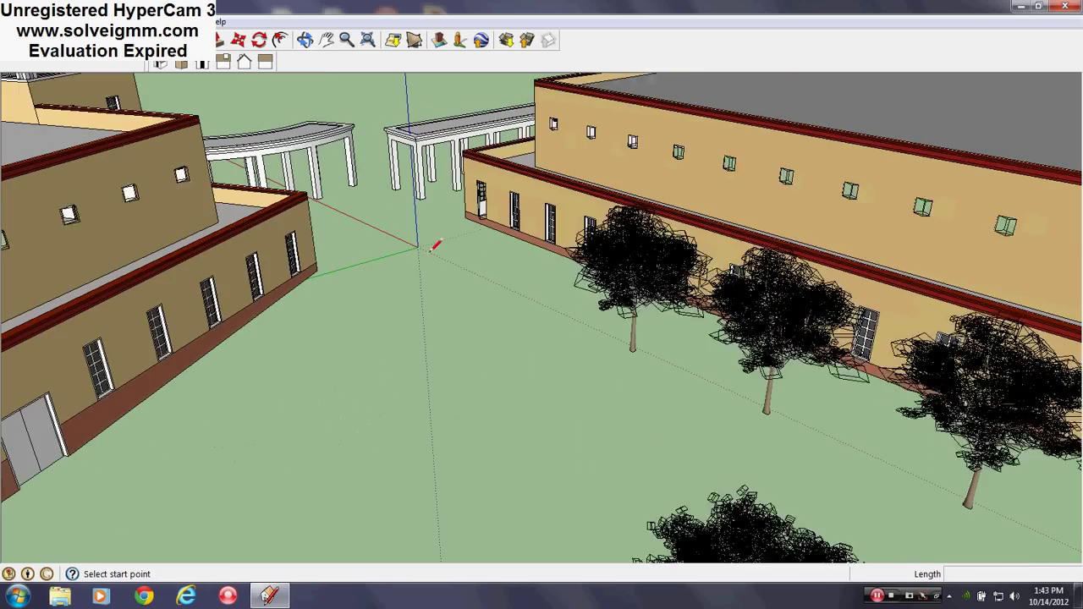
middle_drag(602, 210, 476, 160)
scroll(346, 238, down, 3)
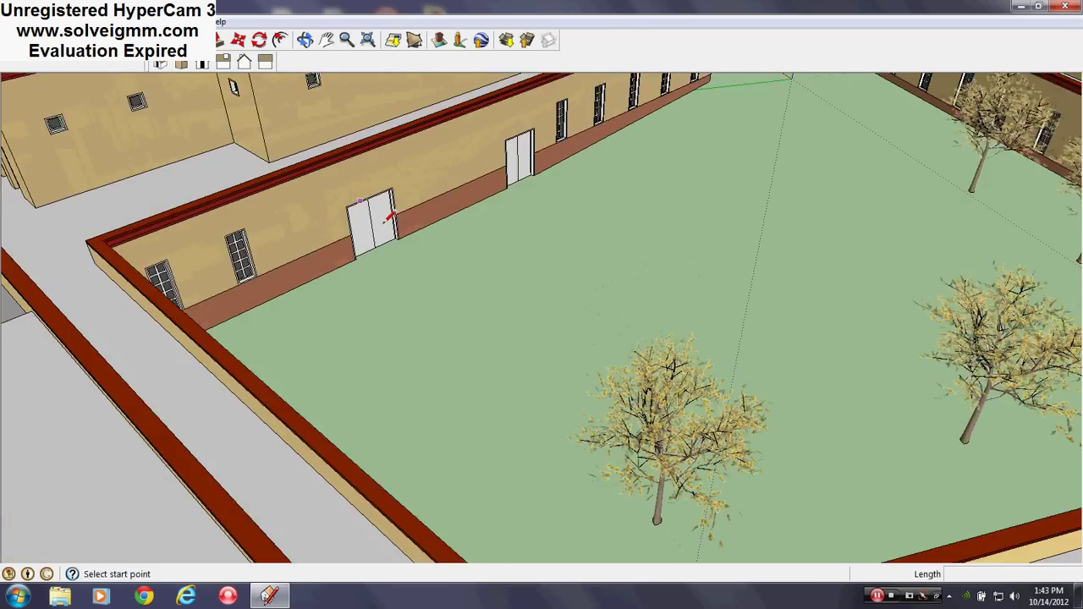
Survey the whole grassy courtyard and the adjoining stepped roofs from above
middle_drag(384, 225, 539, 340)
scroll(277, 345, down, 2)
shift+middle_drag(473, 343, 391, 427)
scroll(278, 347, down, 3)
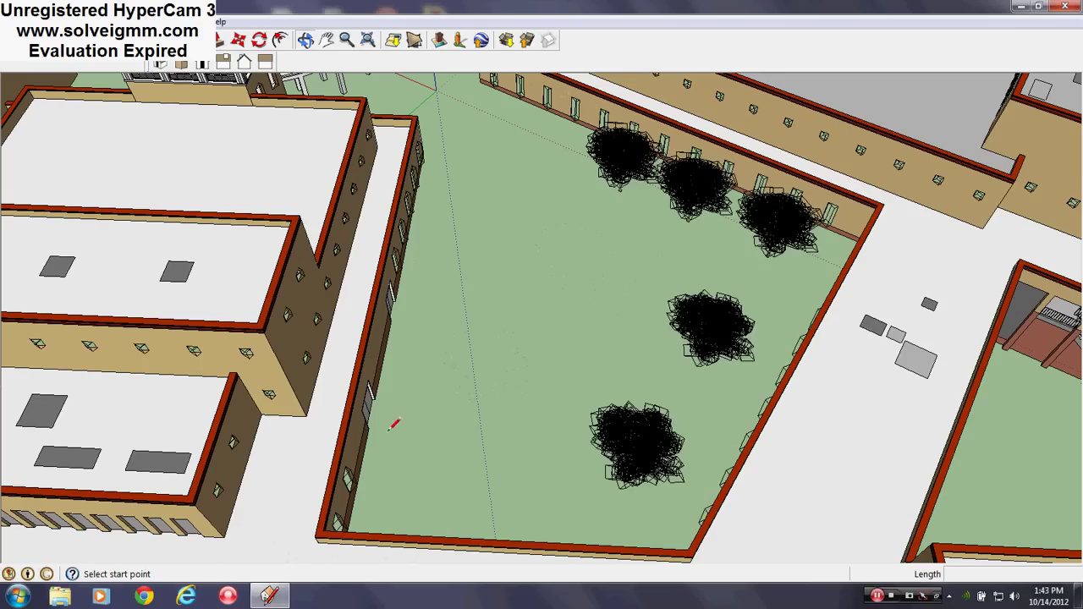
scroll(548, 429, up, 1)
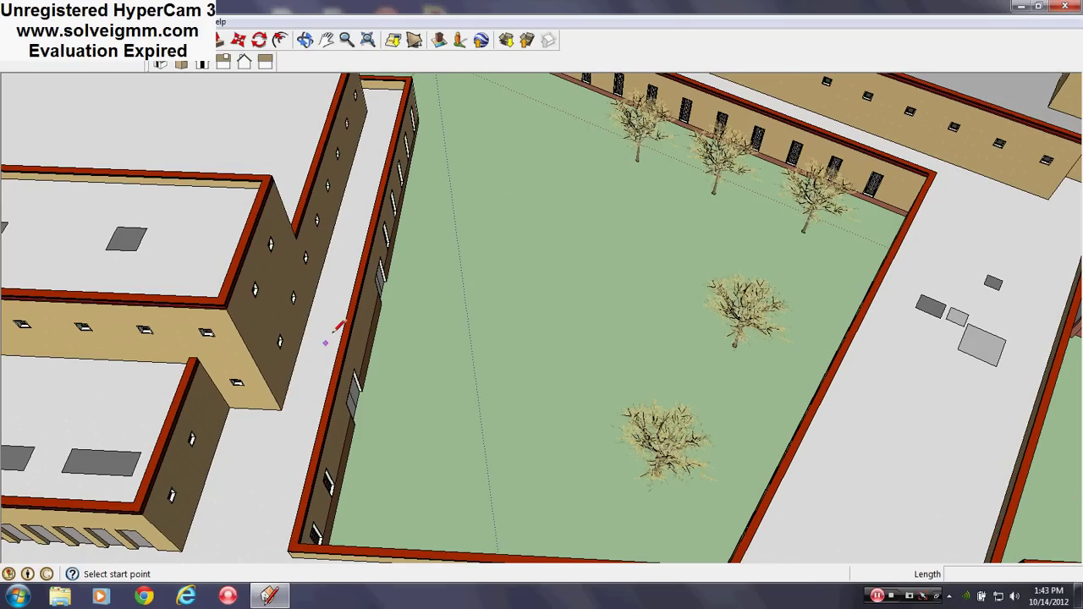
Examine the courtyard side wall with its grey double doors, tall windows and the higher storeys behind it
scroll(353, 272, up, 2)
middle_drag(354, 273, 93, 169)
shift+middle_drag(523, 188, 521, 406)
middle_drag(692, 348, 502, 307)
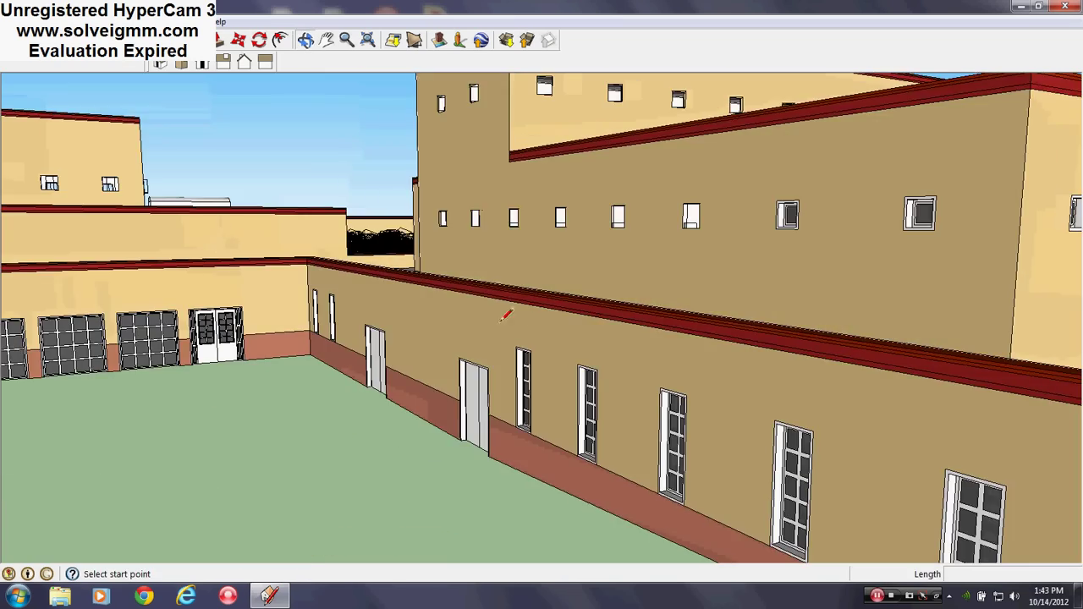
middle_drag(684, 426, 661, 401)
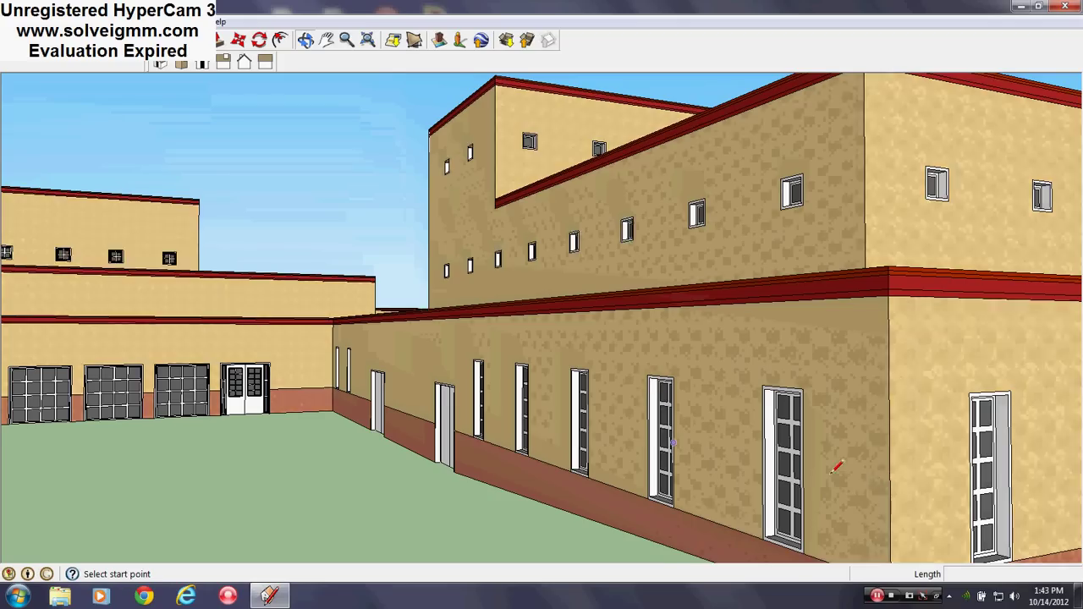
scroll(768, 441, up, 2)
scroll(769, 442, down, 3)
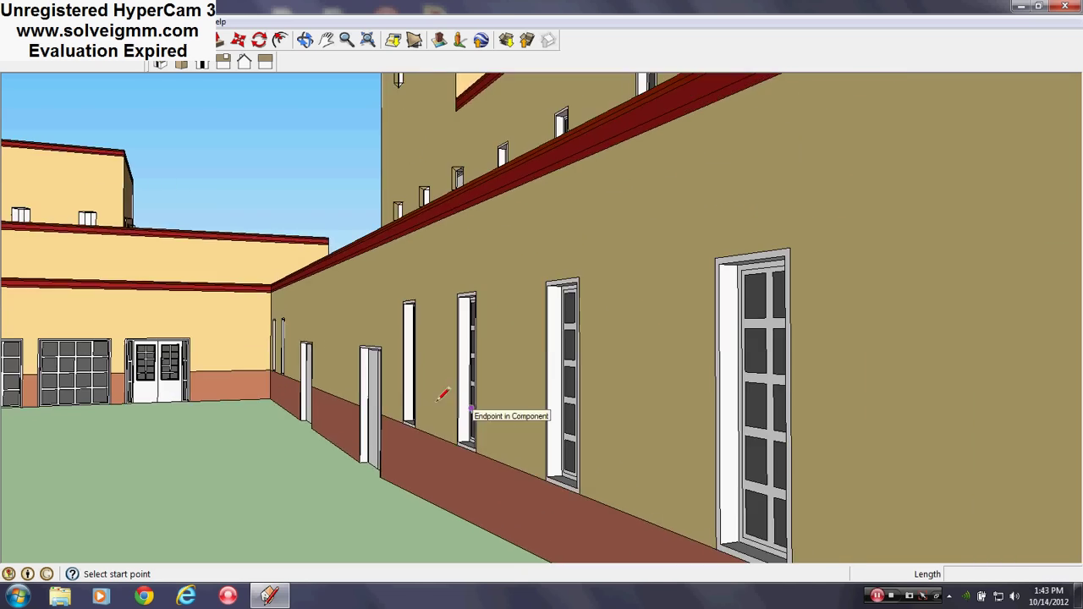
View the courtyard's end facade with two white double doors and three gridded windows from ground level
middle_drag(448, 392, 546, 412)
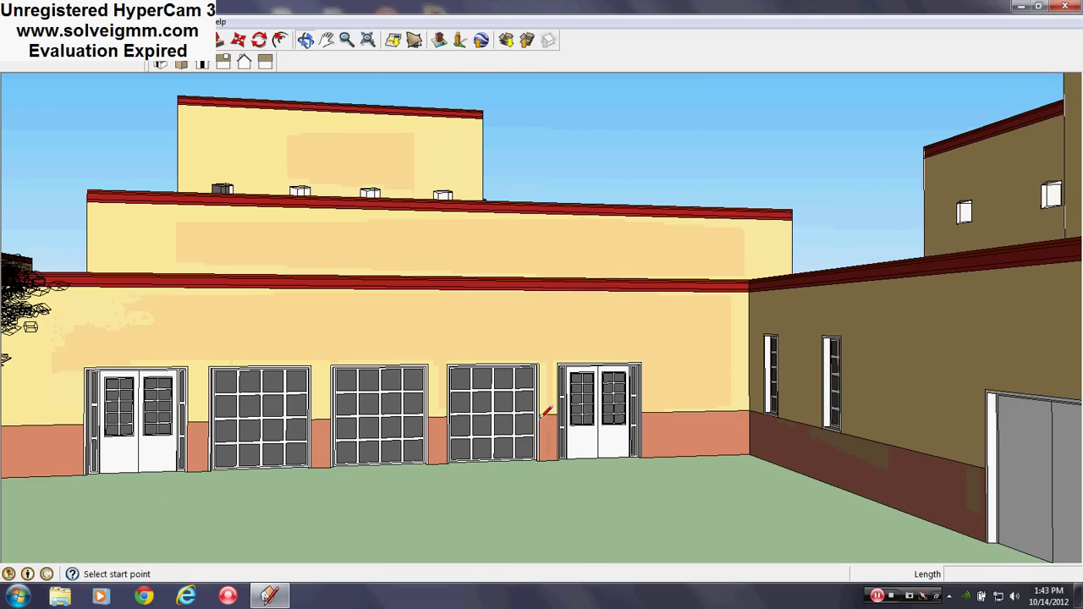
scroll(550, 374, down, 1)
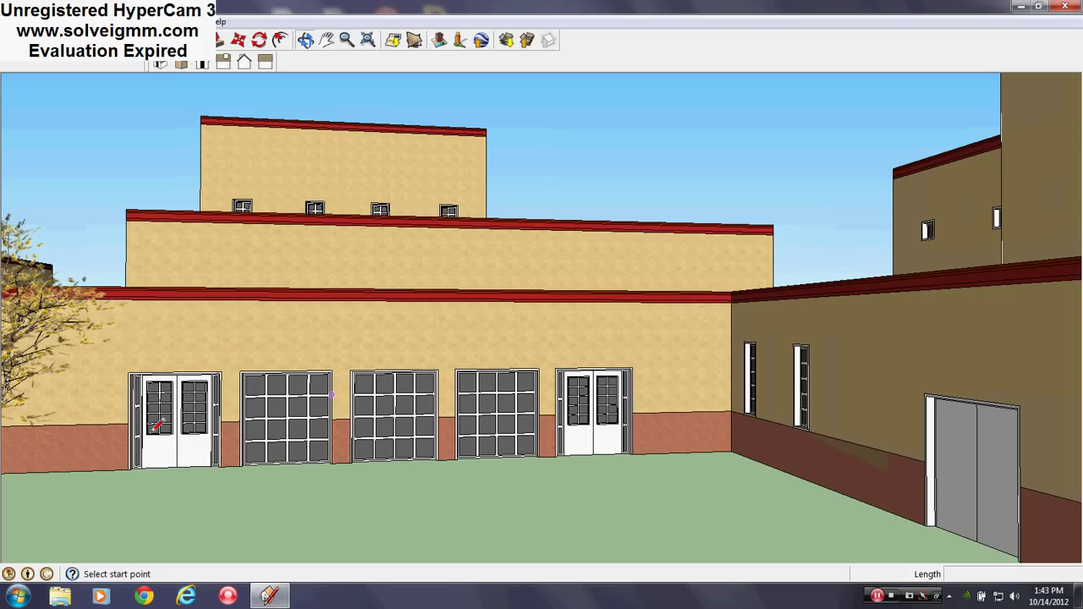
scroll(151, 430, up, 2)
scroll(151, 430, up, 2)
middle_drag(151, 430, 92, 433)
scroll(324, 356, down, 8)
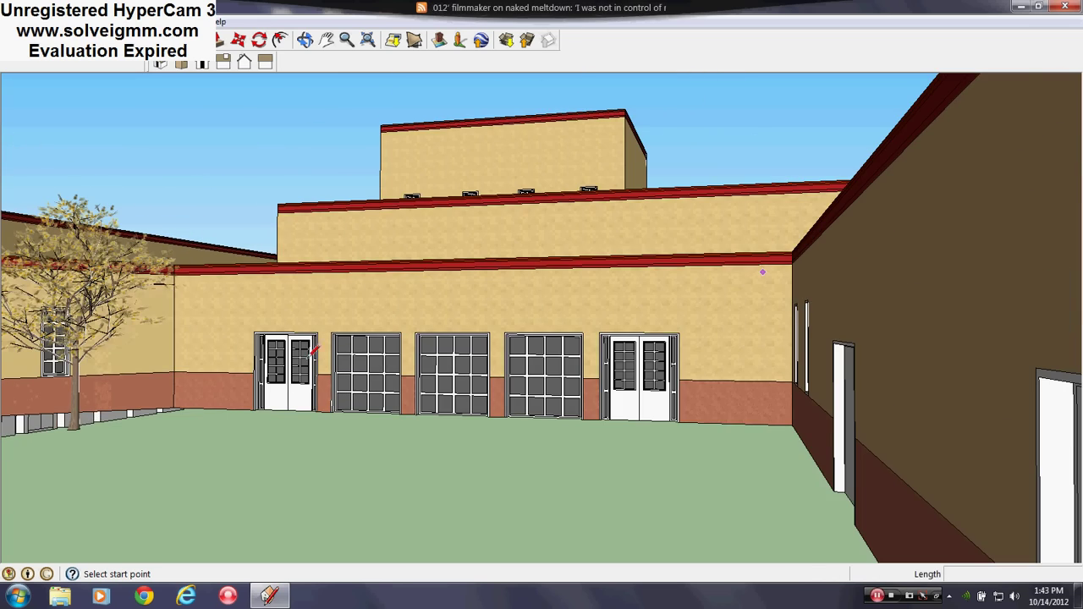
Inspect the white double doors and large gridded windows of the courtyard's end facade up close
scroll(297, 357, up, 8)
scroll(234, 322, down, 2)
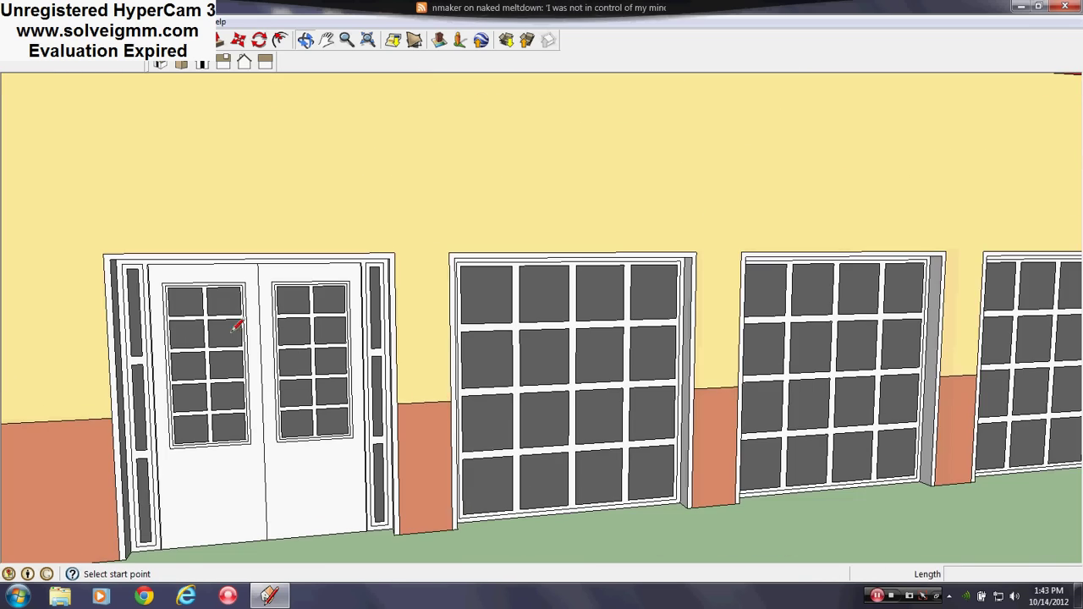
scroll(55, 249, down, 3)
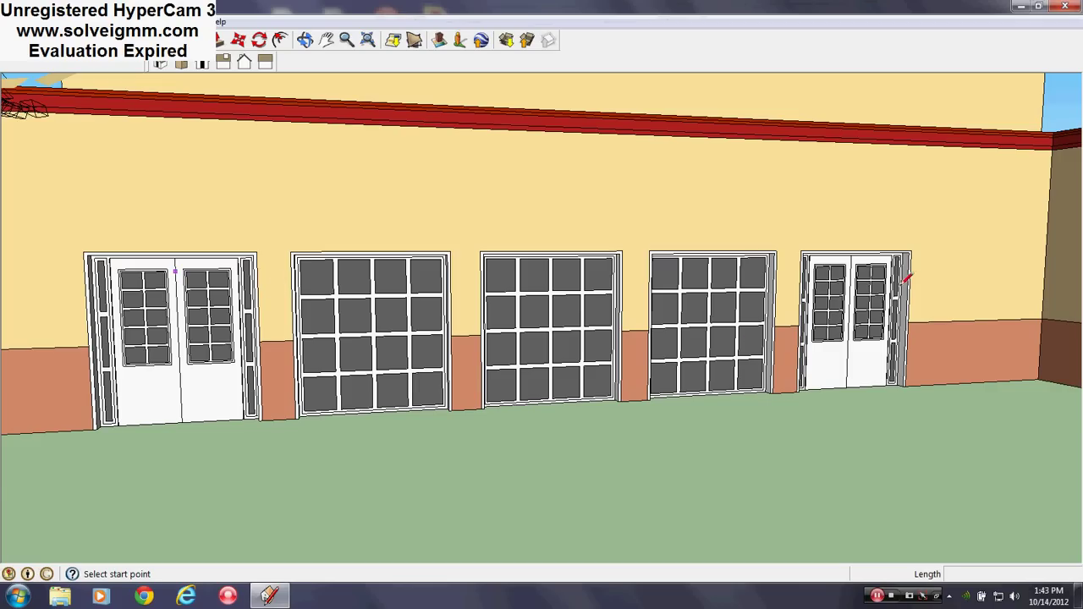
scroll(906, 278, up, 2)
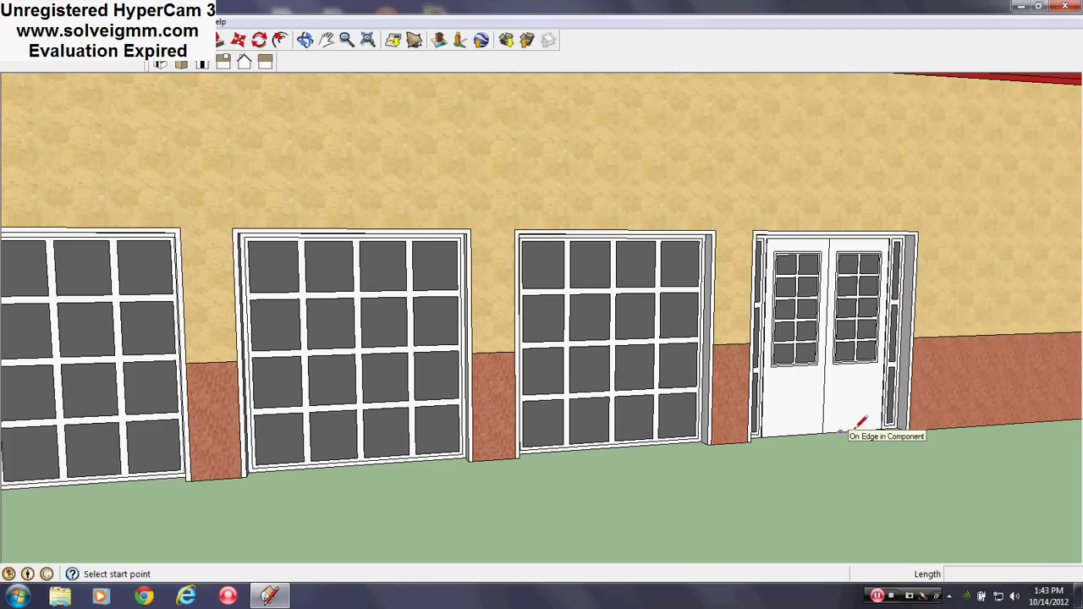
middle_drag(309, 242, 430, 314)
scroll(427, 320, down, 2)
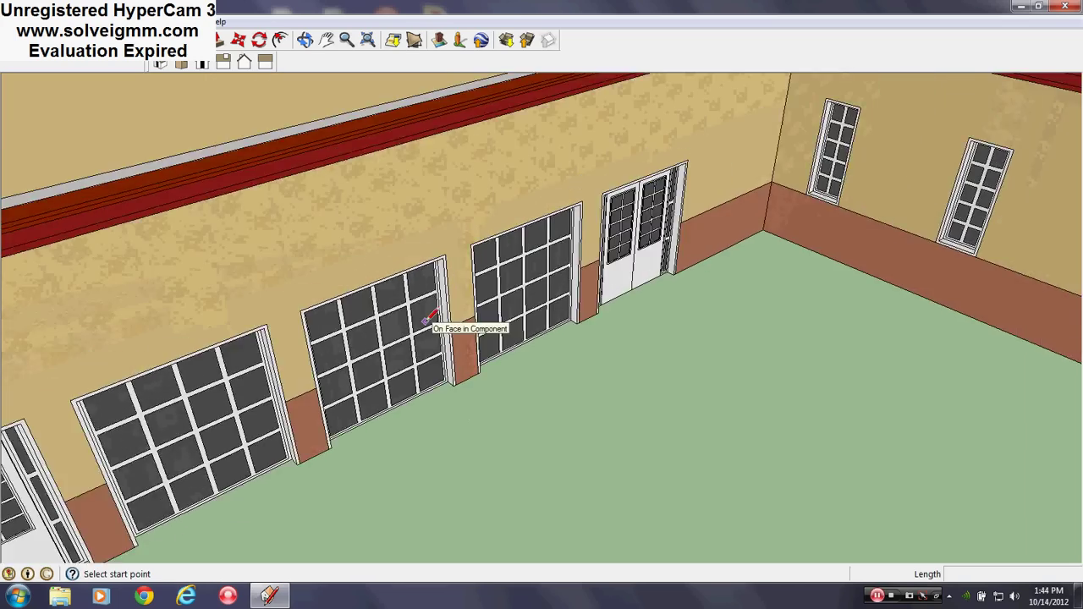
View the end facade's doors and gridded windows obliquely from both ends, including the adjoining corner walls
scroll(425, 322, down, 1)
scroll(711, 208, up, 4)
scroll(485, 275, up, 3)
middle_drag(485, 275, 220, 203)
scroll(718, 341, down, 3)
middle_drag(719, 341, 446, 304)
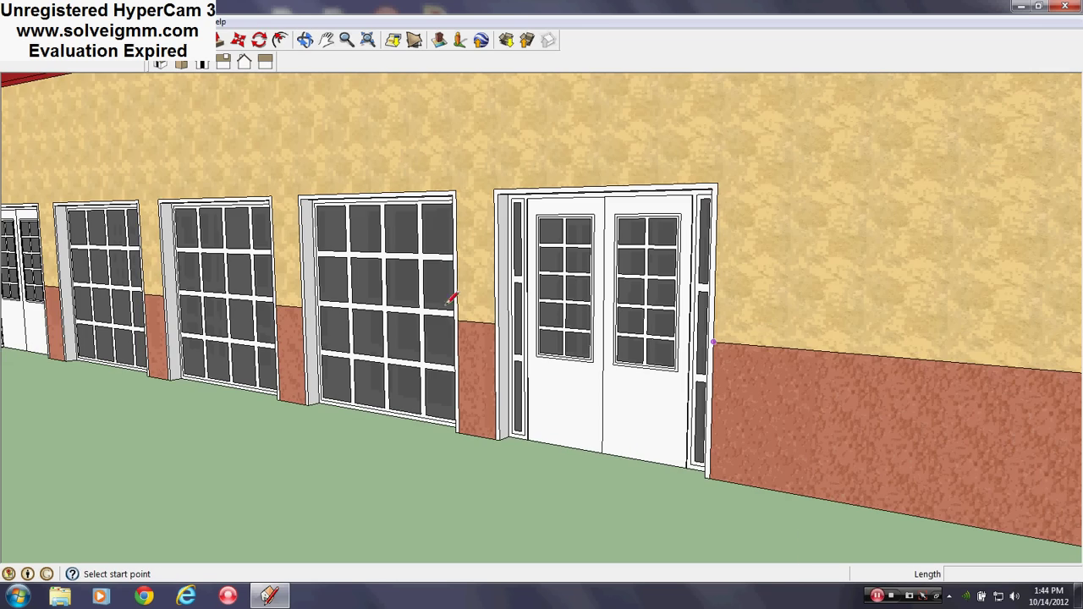
middle_drag(623, 365, 913, 444)
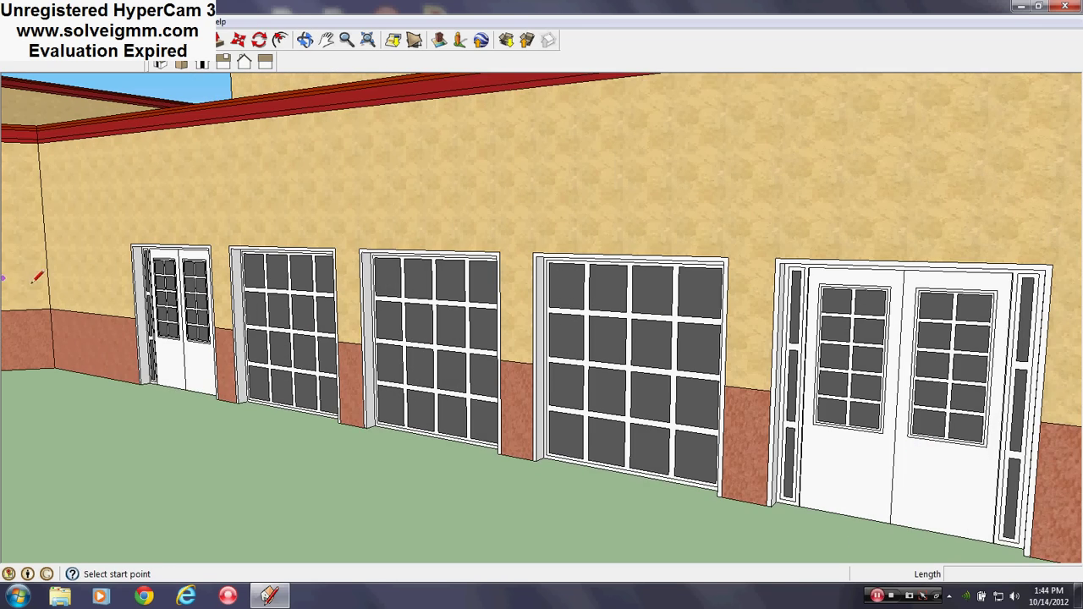
middle_drag(197, 280, 623, 316)
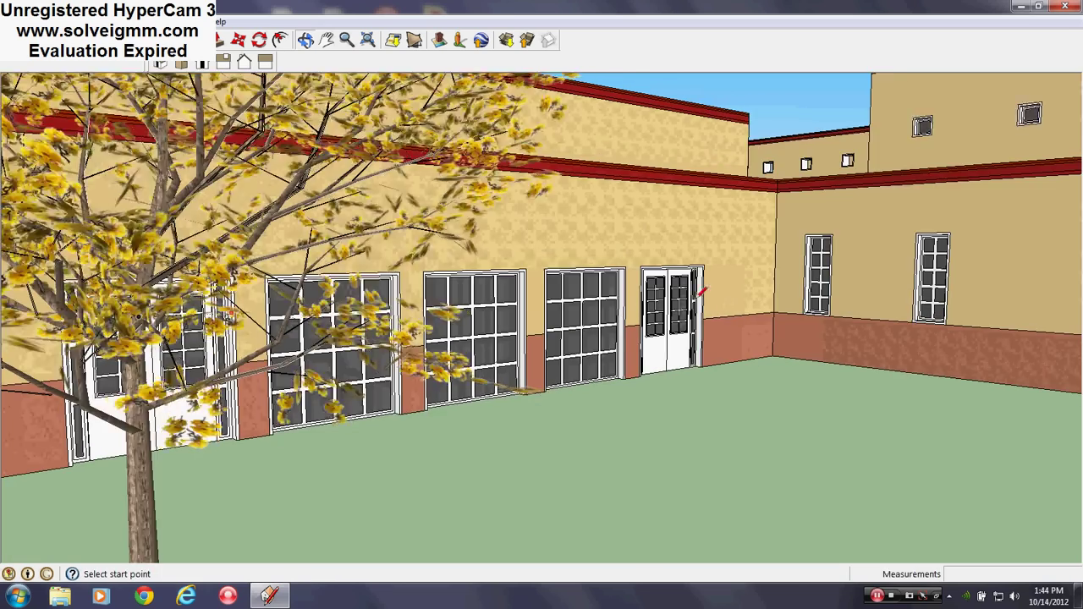
Examine the stepped upper storeys above the end facade and the flat roofs with the white rooftop unit
scroll(697, 302, up, 2)
scroll(647, 351, down, 1)
mouse_move(531, 273)
middle_down()
mouse_move(476, 280)
mouse_move(454, 262)
mouse_move(460, 366)
mouse_move(481, 372)
mouse_move(540, 242)
middle_up()
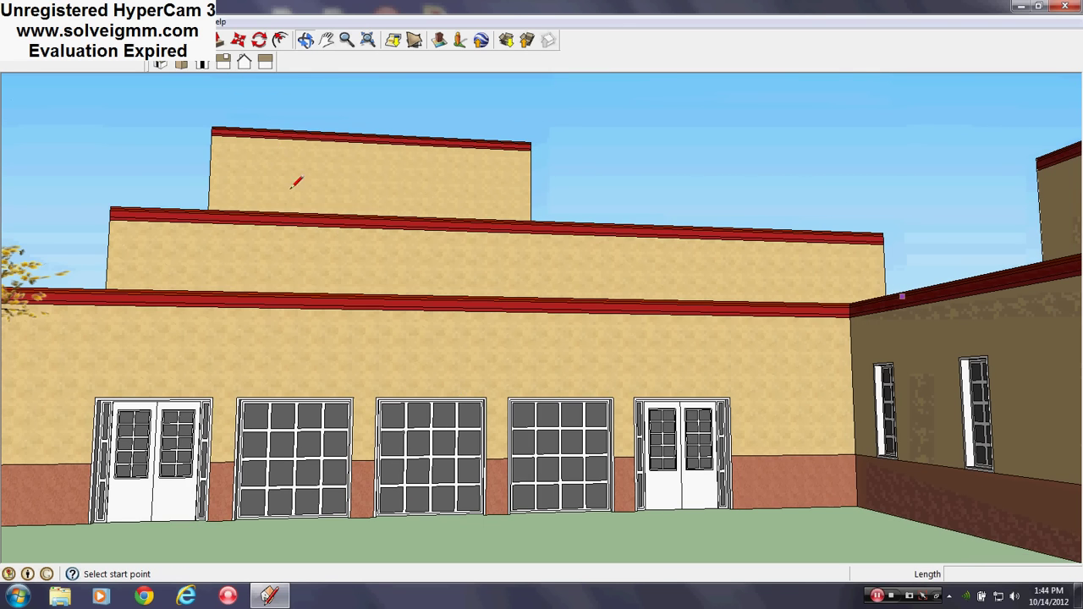
middle_drag(429, 294, 420, 372)
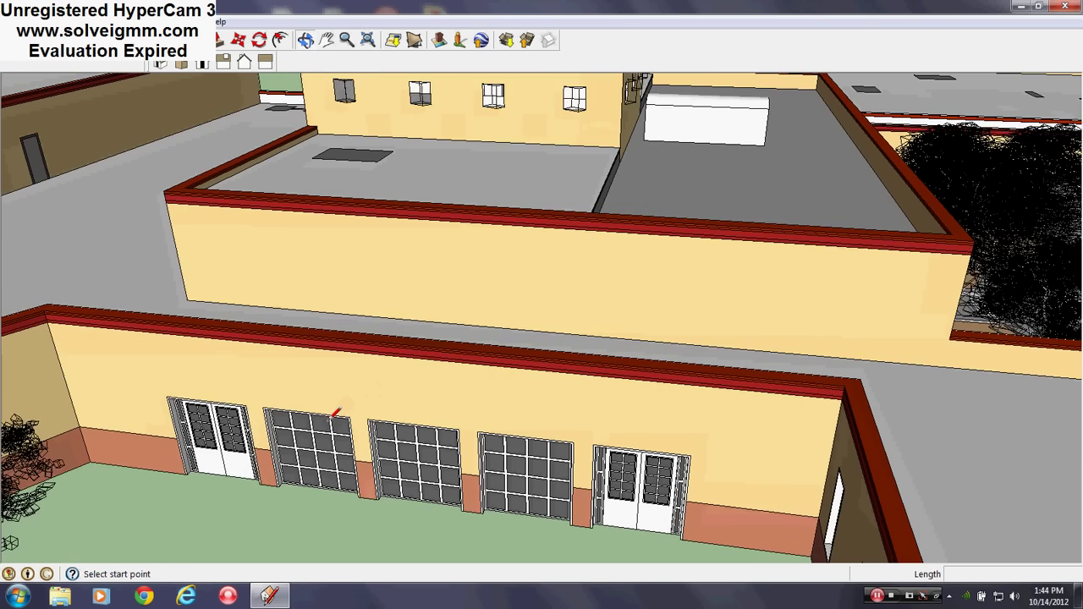
scroll(519, 302, up, 3)
middle_drag(520, 302, 328, 440)
scroll(328, 440, down, 2)
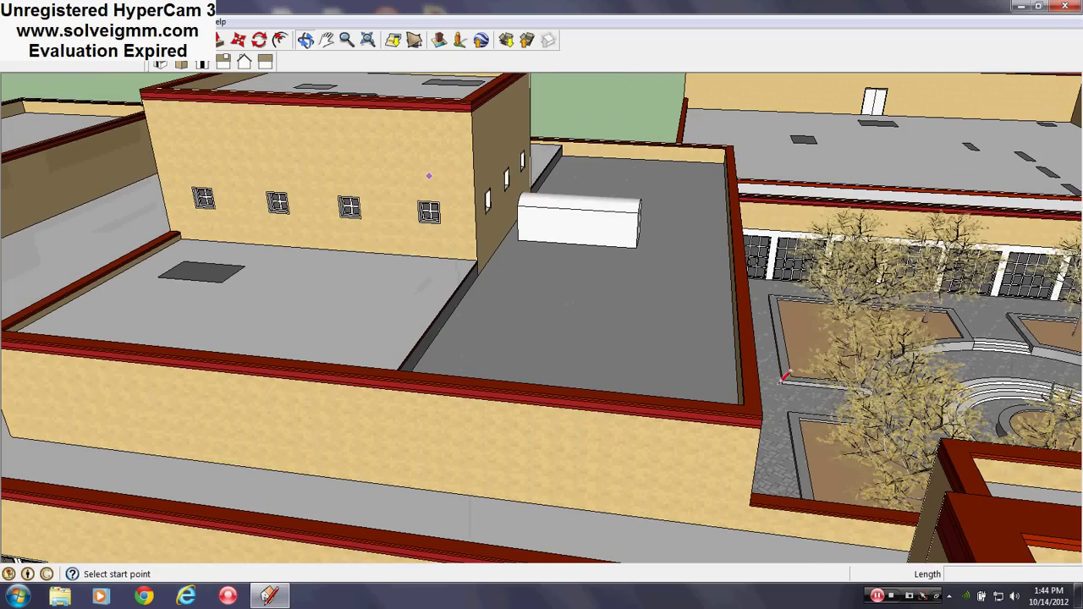
View the central plaza's white-columned facade with its tall middle entrance, behind the bare tree sculpture
mouse_move(736, 351)
middle_down()
mouse_move(490, 386)
mouse_move(318, 190)
middle_up()
middle_drag(750, 343, 716, 247)
scroll(569, 318, up, 6)
scroll(716, 247, up, 1)
scroll(597, 357, down, 2)
middle_drag(592, 344, 585, 331)
scroll(585, 336, down, 3)
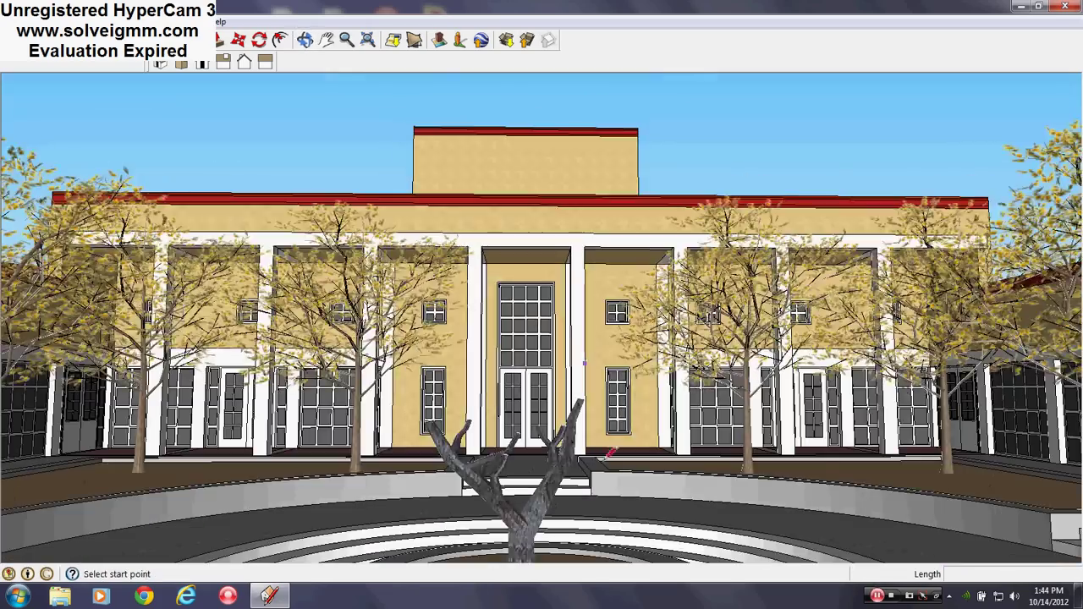
mouse_move(597, 479)
middle_down()
mouse_move(608, 490)
mouse_move(608, 478)
middle_up()
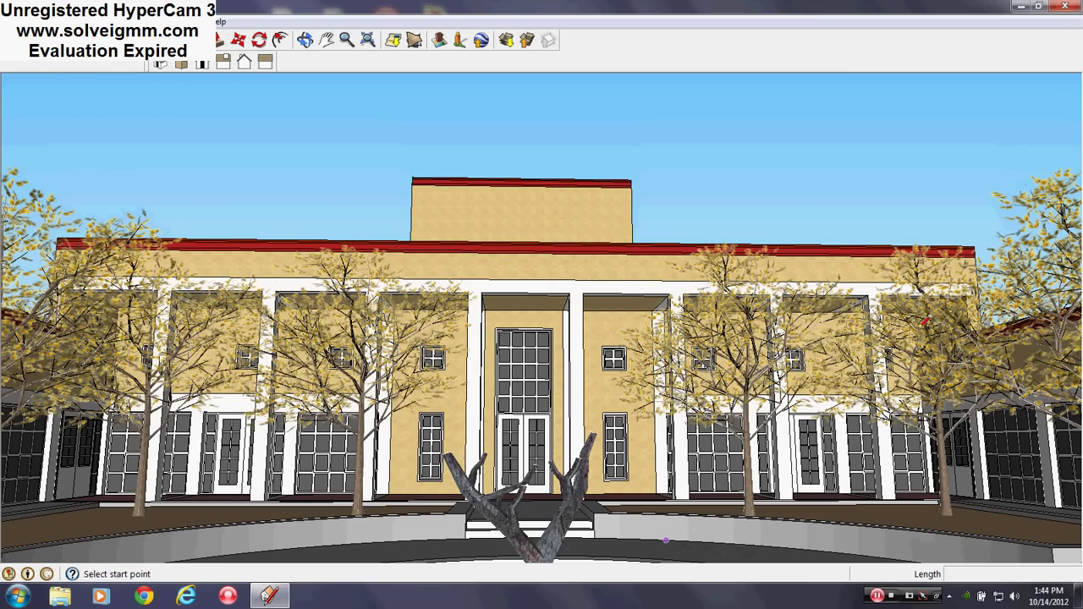
scroll(529, 414, up, 3)
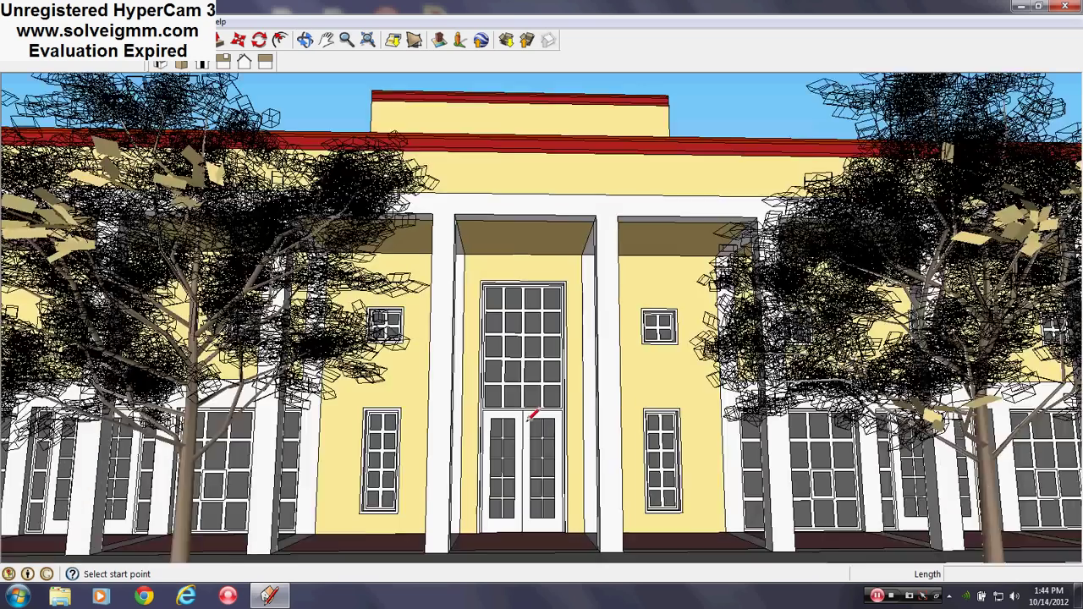
Tour the covered walkway behind the white columns, with its red floor, gridded windows and end double doors
middle_drag(527, 415, 483, 284)
scroll(288, 498, up, 4)
scroll(203, 437, up, 2)
middle_drag(538, 349, 500, 236)
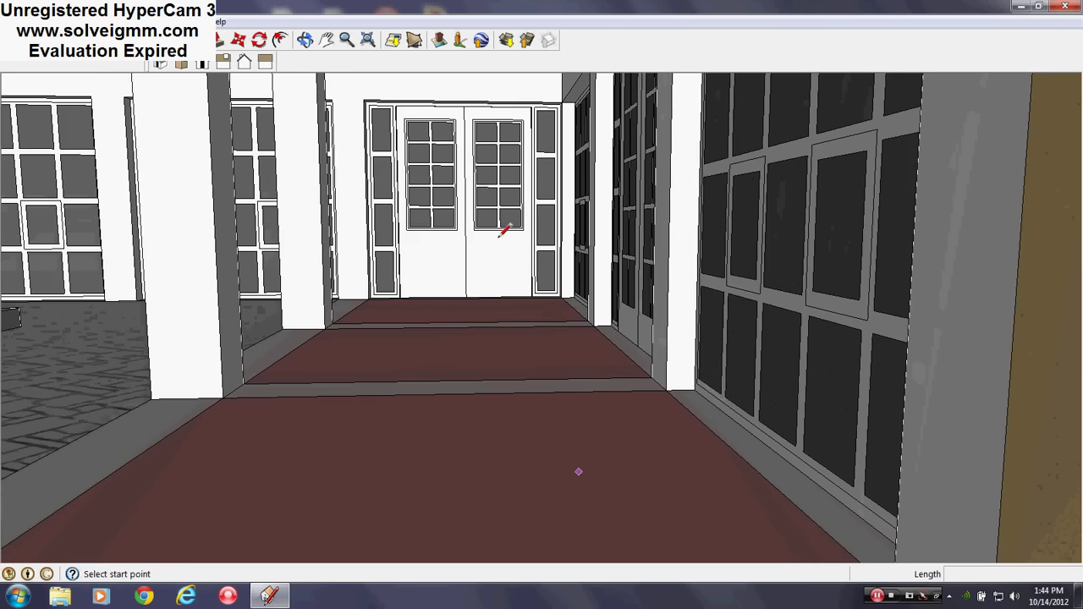
scroll(497, 236, up, 1)
scroll(428, 254, up, 1)
shift+middle_drag(288, 305, 716, 327)
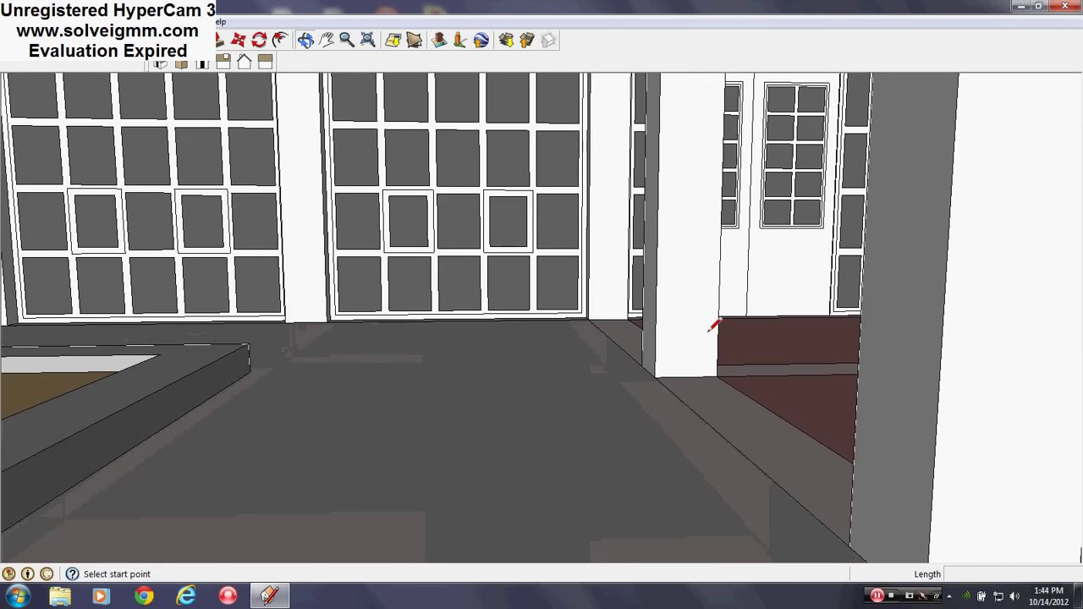
View the tower facade across the central plaza, with the circular steps and bare tree sculpture in front
mouse_move(512, 478)
middle_down()
mouse_move(510, 517)
mouse_move(518, 476)
middle_up()
middle_drag(397, 336, 526, 443)
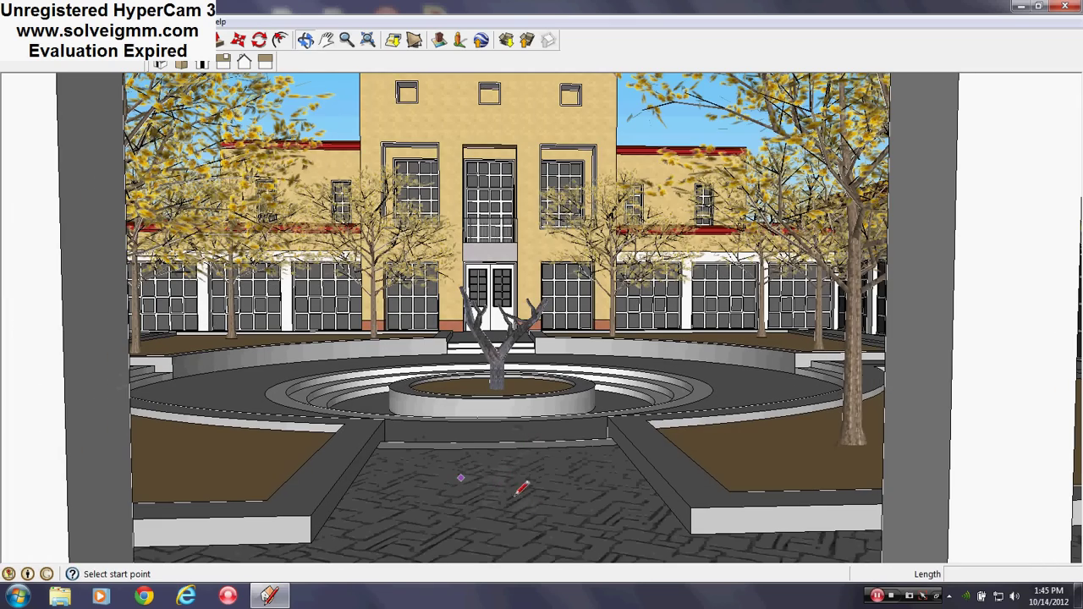
middle_drag(522, 489, 521, 499)
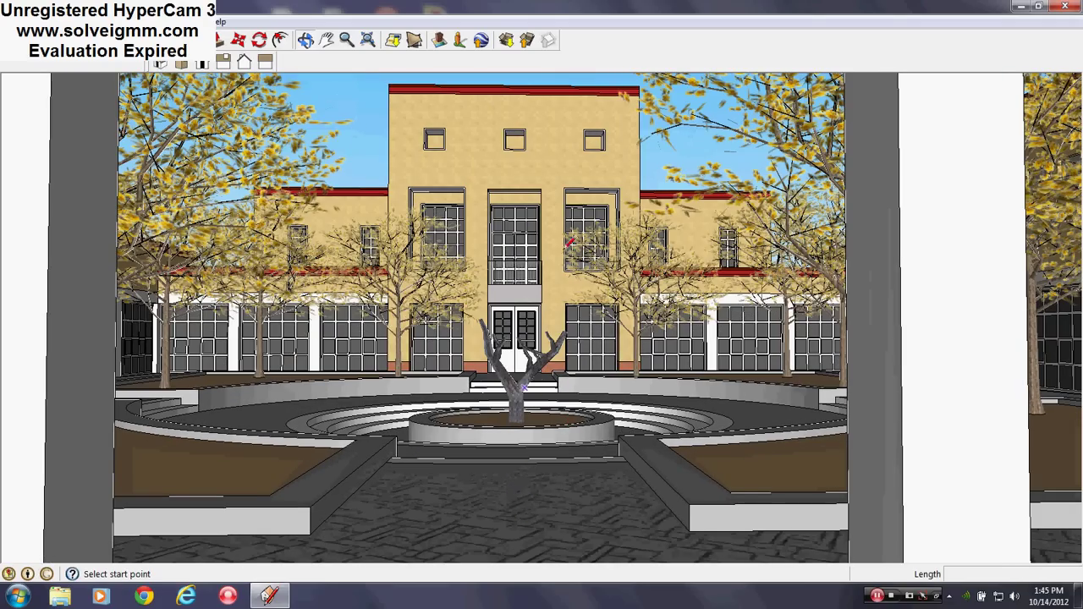
middle_drag(540, 225, 551, 165)
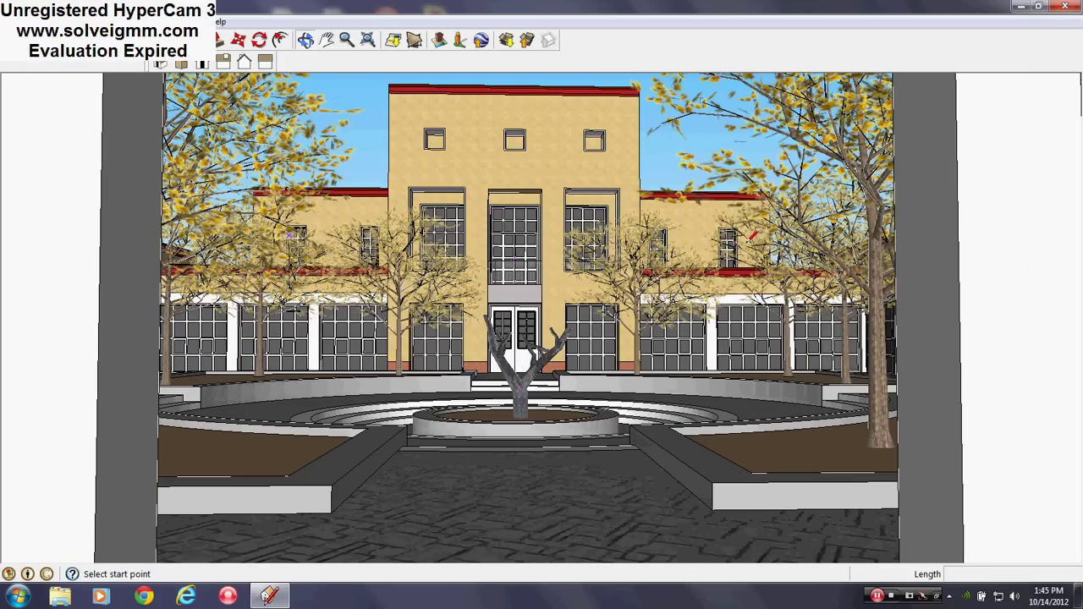
middle_drag(520, 454, 495, 471)
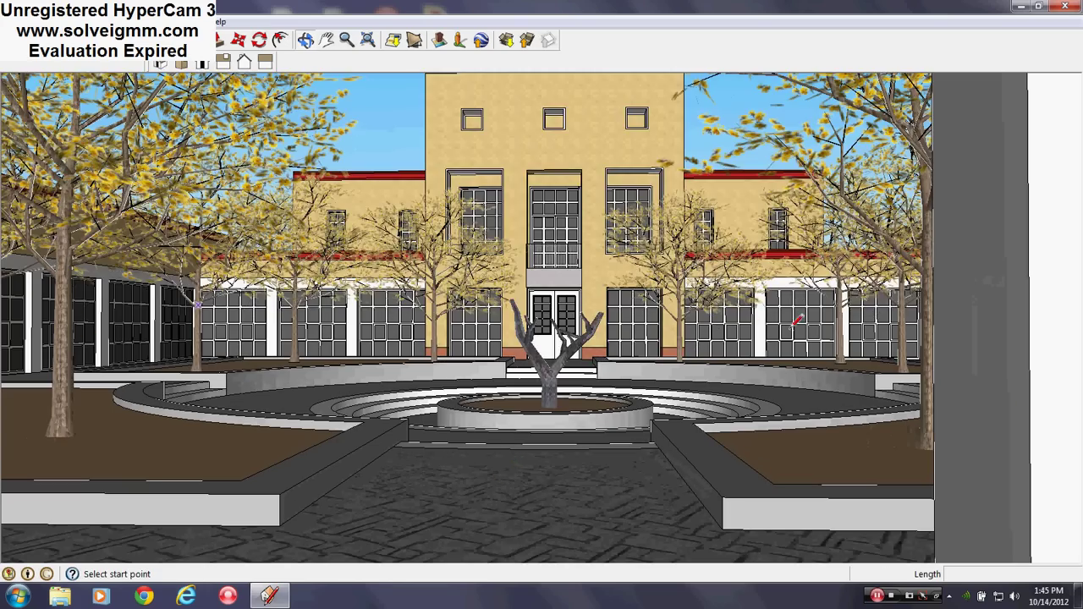
Examine the plaza's gridded-window wall and corner doors behind the raised planter with trees
scroll(793, 323, up, 3)
mouse_move(761, 371)
middle_down()
mouse_move(903, 387)
mouse_move(836, 383)
mouse_move(941, 324)
mouse_move(618, 330)
mouse_move(507, 436)
mouse_move(703, 431)
middle_up()
scroll(940, 324, up, 3)
middle_drag(769, 336, 630, 454)
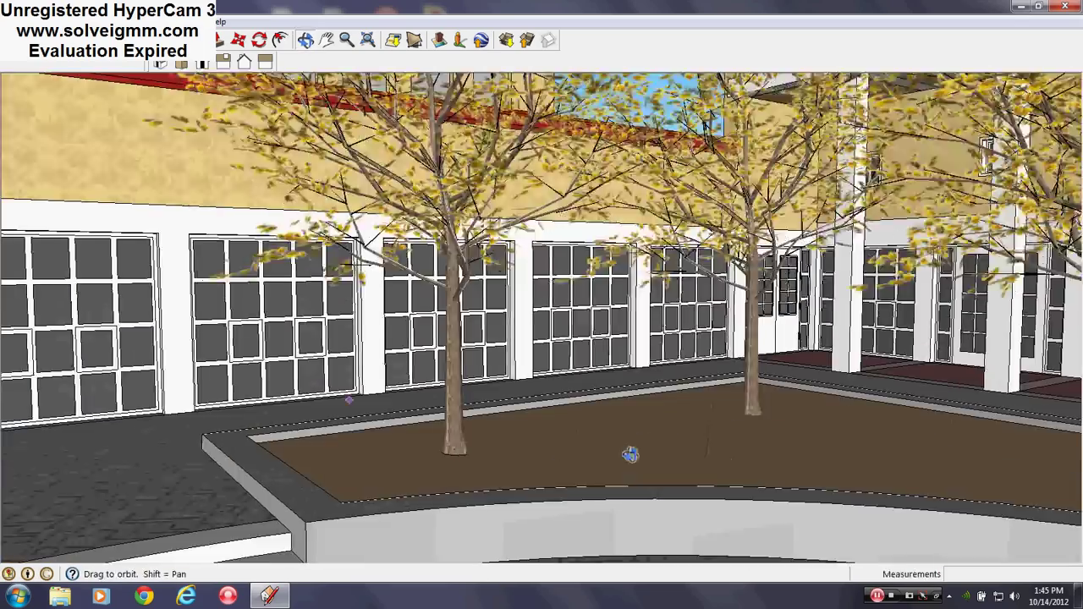
scroll(829, 313, up, 5)
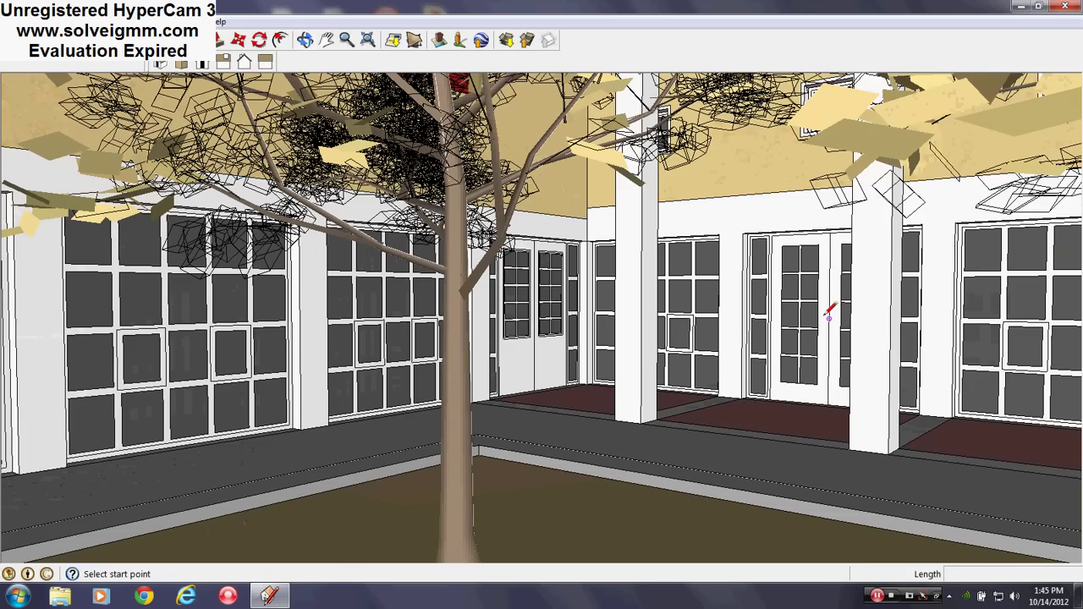
Inspect the doors and windows behind the white columns from the plaza corner to the central entrance
scroll(828, 318, up, 3)
middle_drag(826, 319, 859, 324)
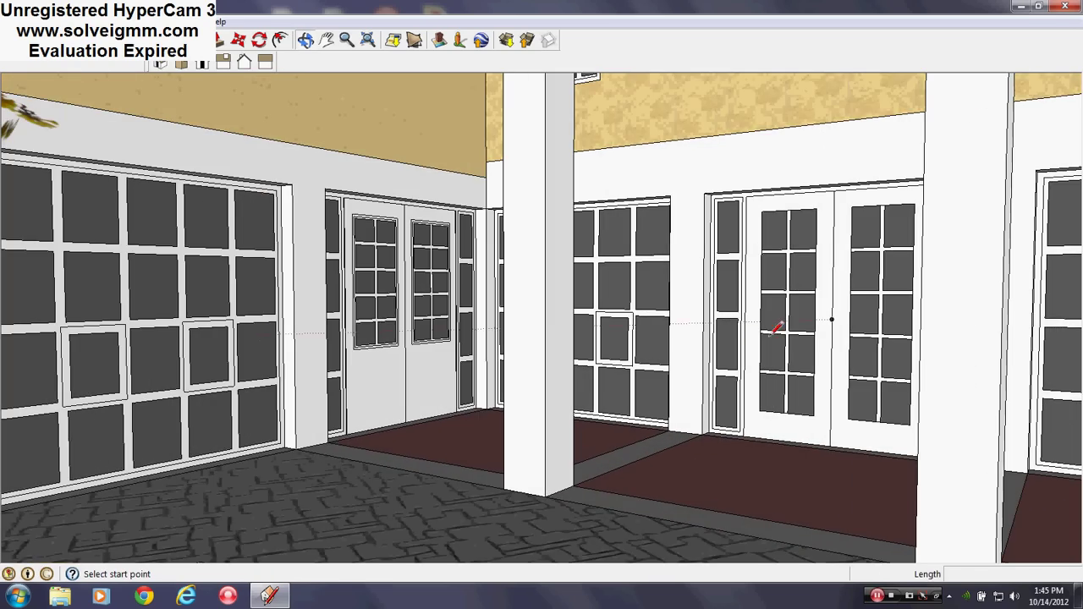
middle_drag(775, 328, 597, 327)
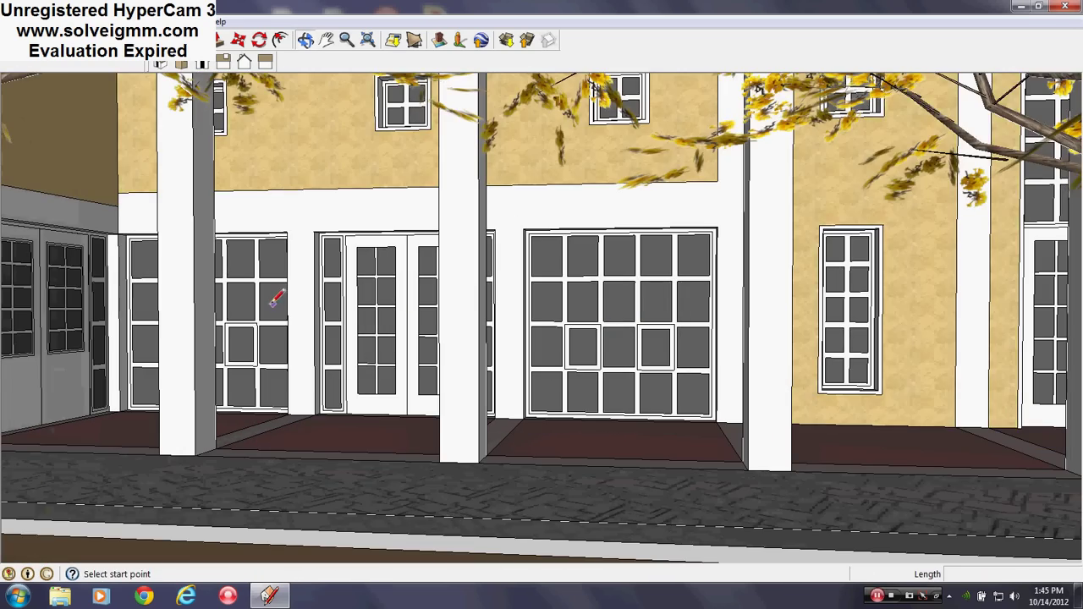
middle_drag(855, 330, 34, 363)
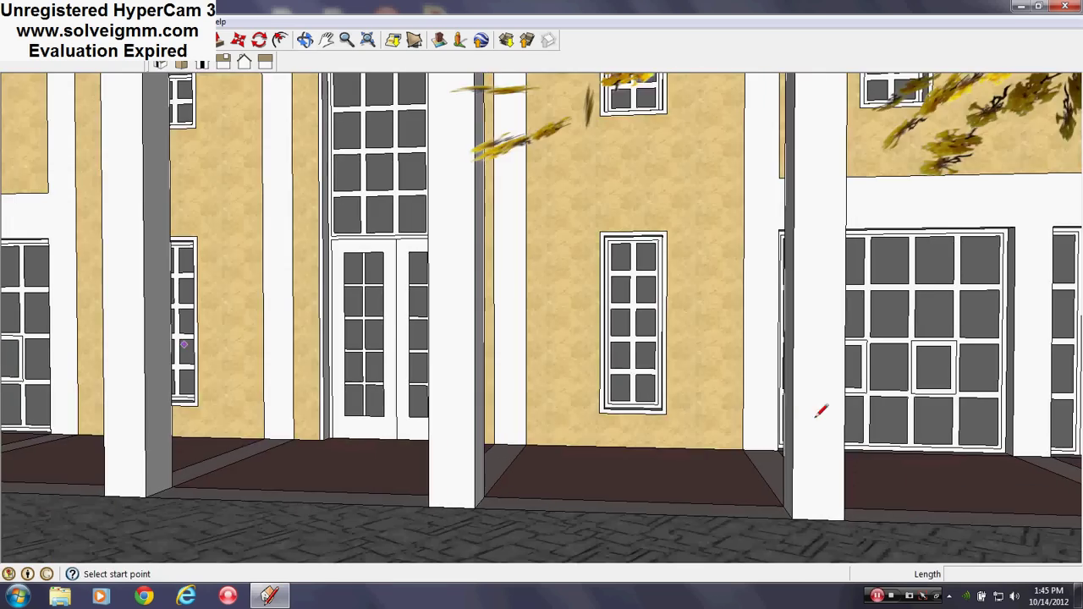
View the central plaza and its surrounding roofs from above, including the circular steps and four tree planters
middle_drag(817, 416, 600, 389)
scroll(640, 336, up, 5)
middle_drag(640, 336, 558, 442)
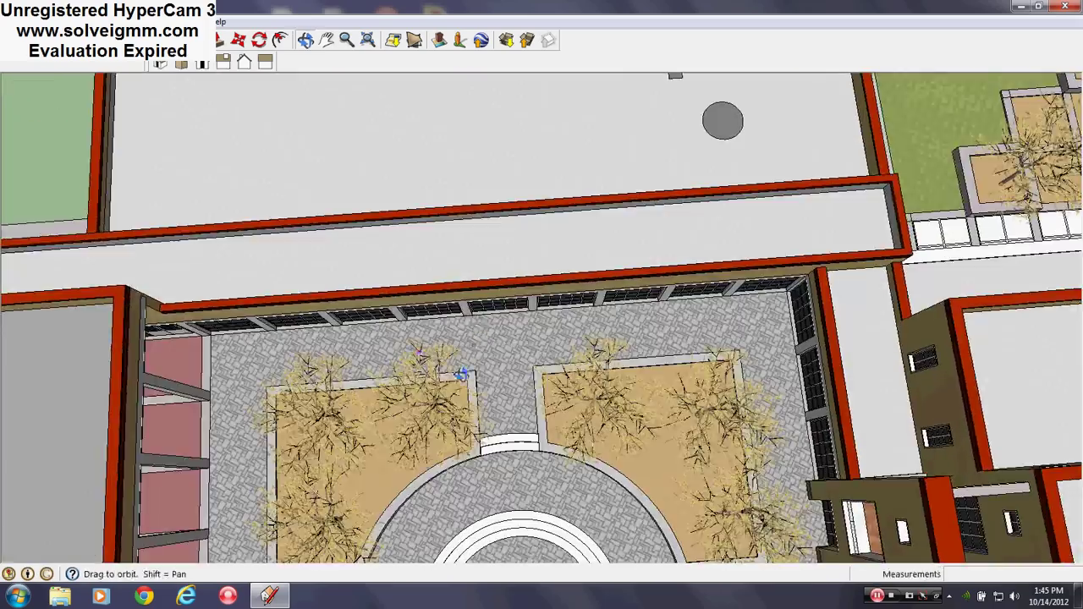
middle_drag(462, 373, 464, 351)
scroll(464, 351, down, 3)
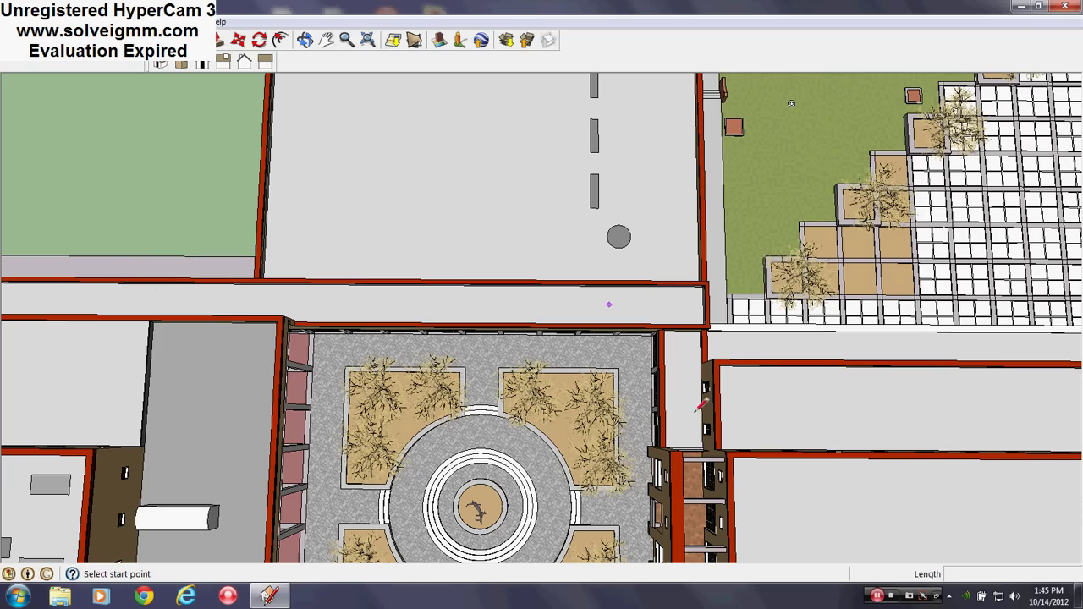
middle_drag(950, 408, 1073, 398)
mouse_move(833, 300)
shift+middle_down()
mouse_move(621, 247)
mouse_move(795, 245)
shift+middle_up()
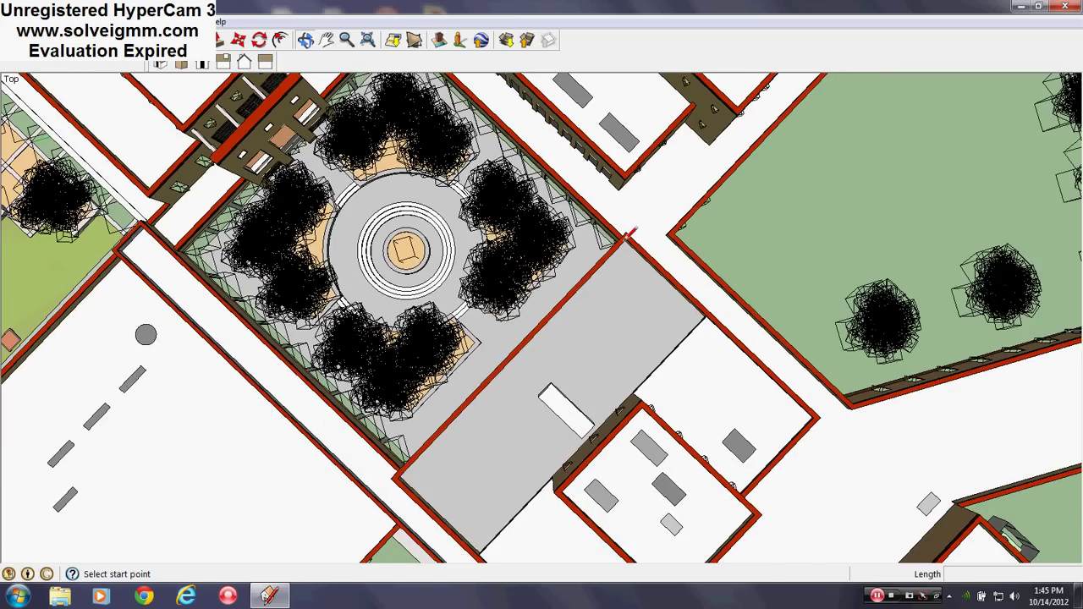
scroll(402, 191, up, 3)
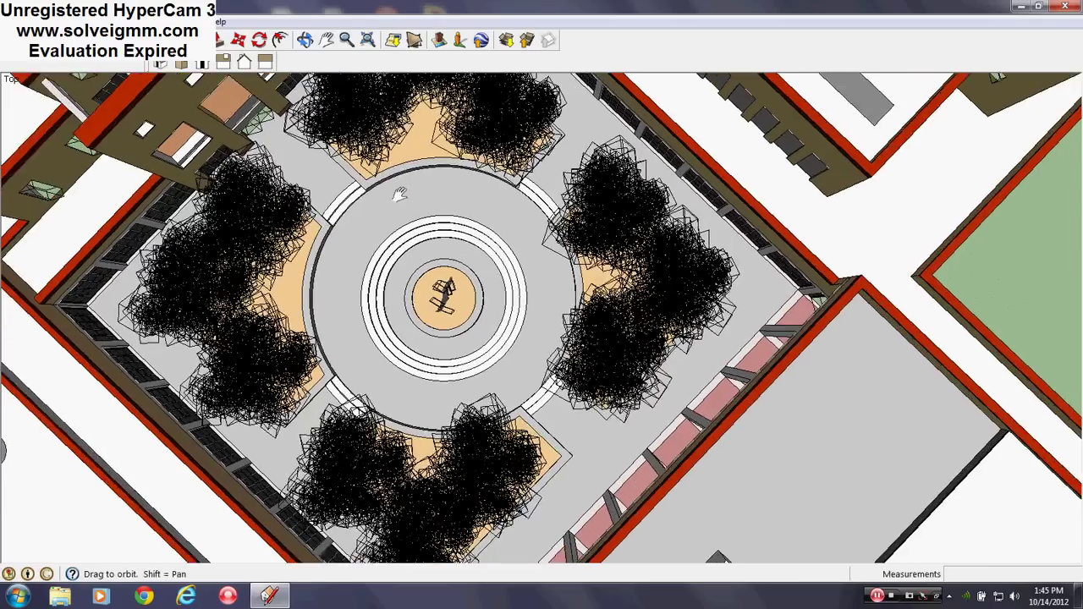
Examine the bare tree sculpture, circular steps and raised planters in front of the tower's double doors
shift+middle_drag(400, 193, 543, 395)
middle_drag(440, 273, 346, 327)
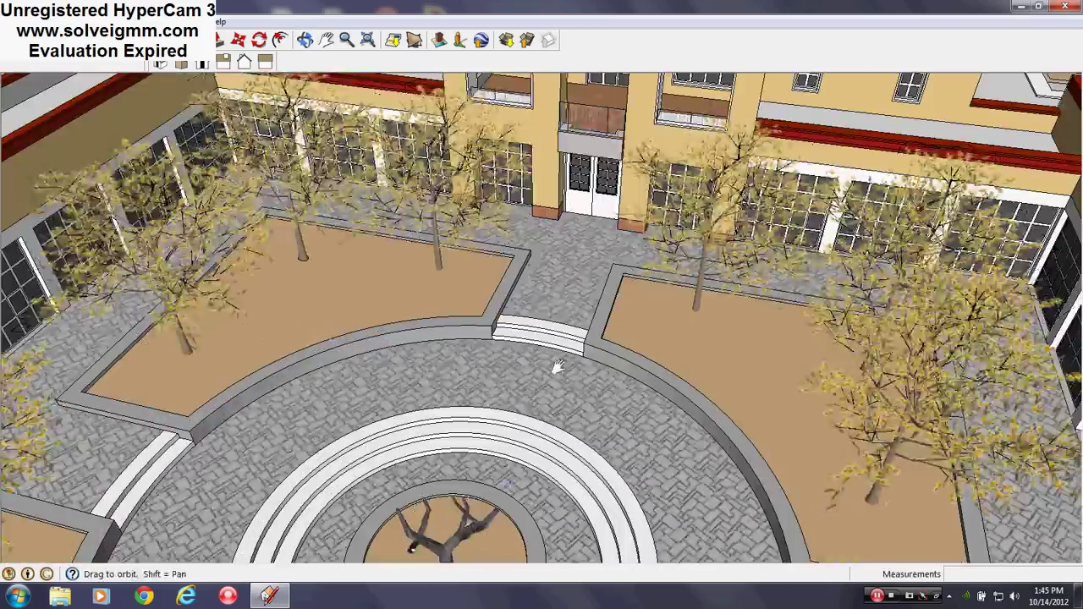
middle_drag(557, 366, 592, 258)
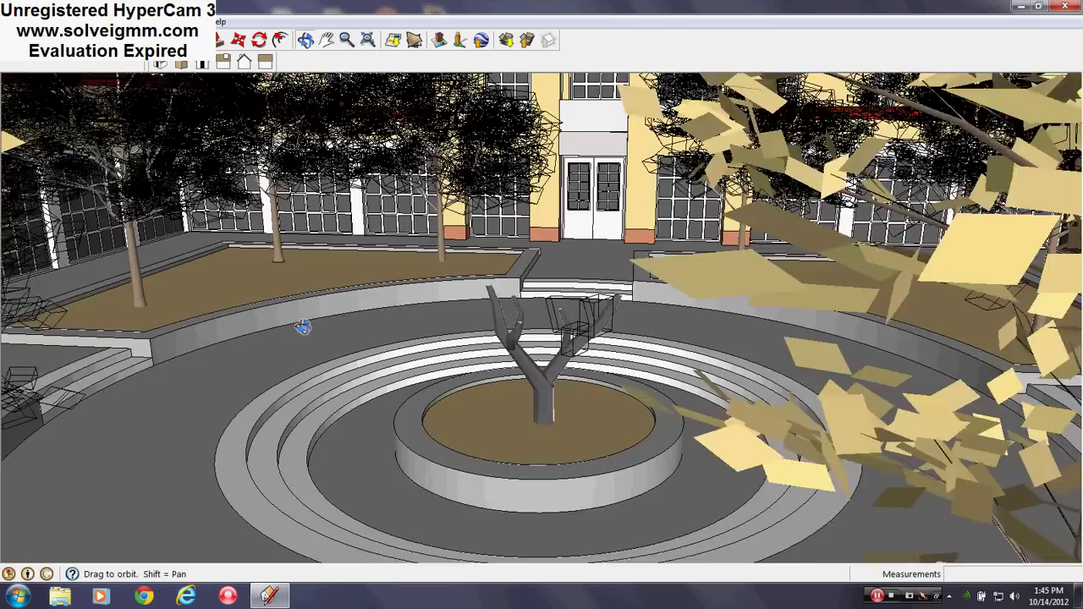
middle_drag(302, 326, 289, 330)
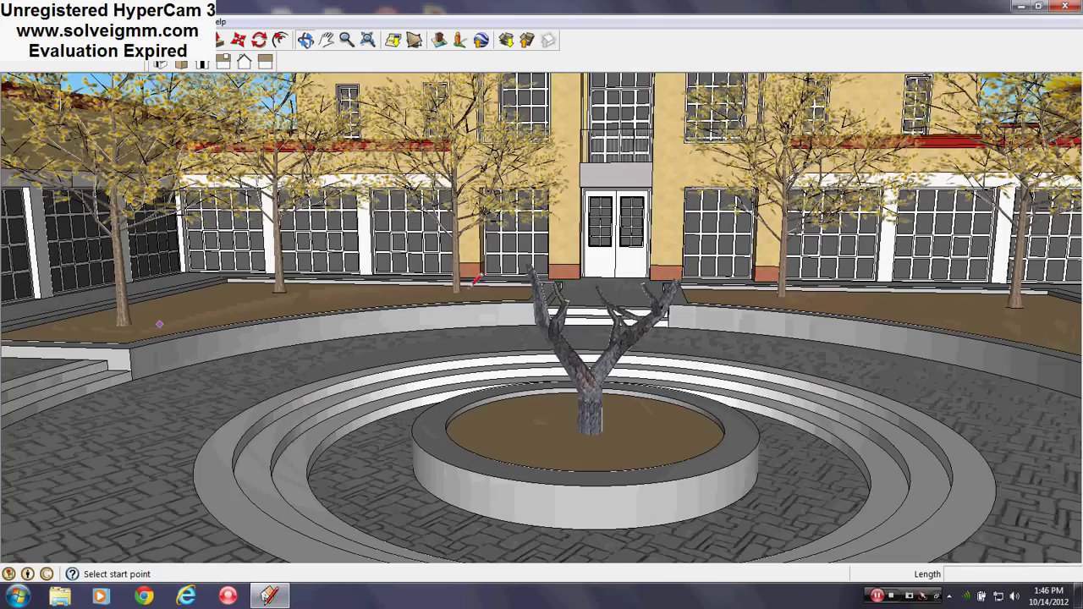
Inspect the white-columned facade across the plaza, from its tall central entrance window to the roof above
mouse_move(305, 320)
middle_down()
mouse_move(425, 466)
mouse_move(406, 425)
mouse_move(991, 437)
mouse_move(780, 349)
mouse_move(780, 401)
mouse_move(888, 307)
mouse_move(894, 285)
middle_up()
scroll(597, 205, up, 1)
middle_drag(597, 205, 725, 323)
scroll(734, 380, up, 1)
scroll(726, 322, down, 3)
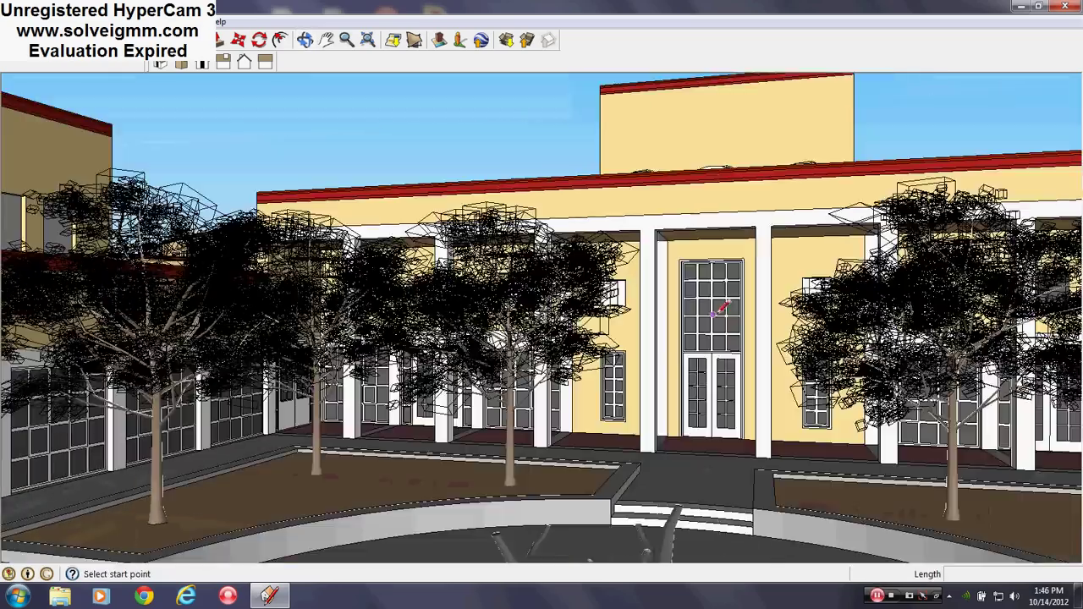
mouse_move(691, 224)
shift+middle_down()
mouse_move(536, 503)
mouse_move(483, 537)
shift+middle_up()
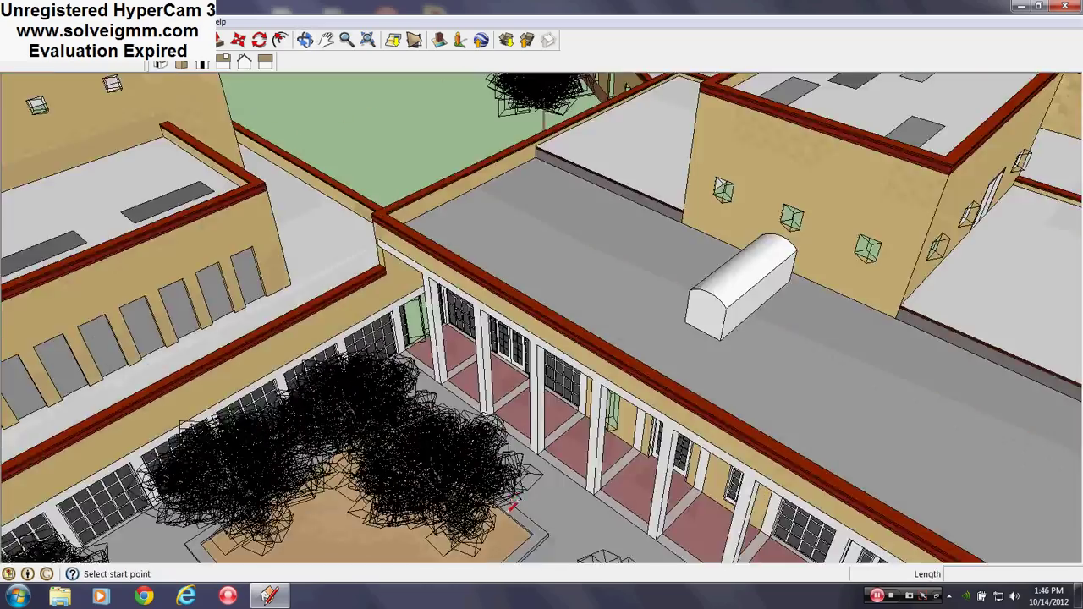
Examine the stepped building opposite the plaza, with its row of upper windows above the gridded ground-floor wall
mouse_move(587, 440)
middle_down()
mouse_move(571, 463)
mouse_move(290, 310)
mouse_move(706, 496)
middle_up()
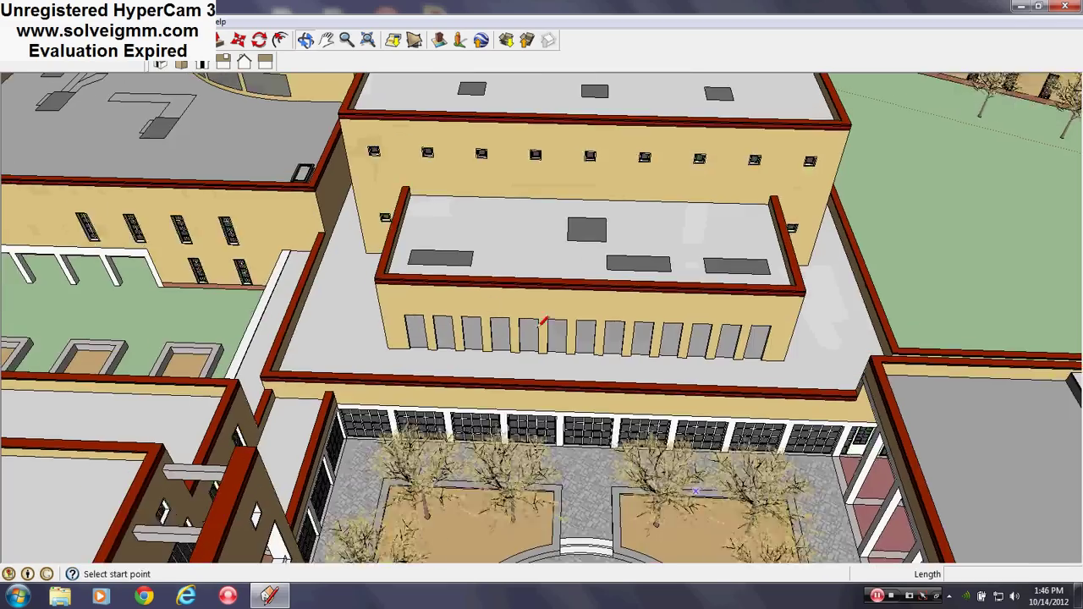
scroll(544, 323, up, 3)
middle_drag(544, 323, 572, 96)
scroll(572, 97, down, 1)
scroll(555, 298, down, 1)
shift+middle_drag(555, 297, 449, 248)
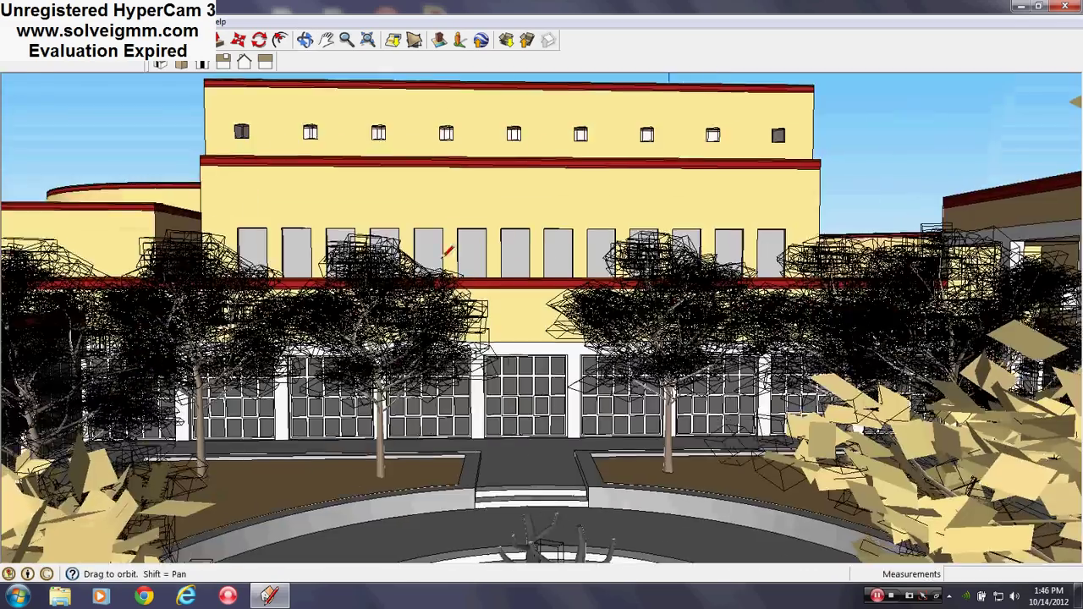
mouse_move(509, 361)
middle_down()
mouse_move(499, 336)
mouse_move(503, 373)
mouse_move(527, 410)
mouse_move(518, 414)
middle_up()
scroll(500, 336, up, 1)
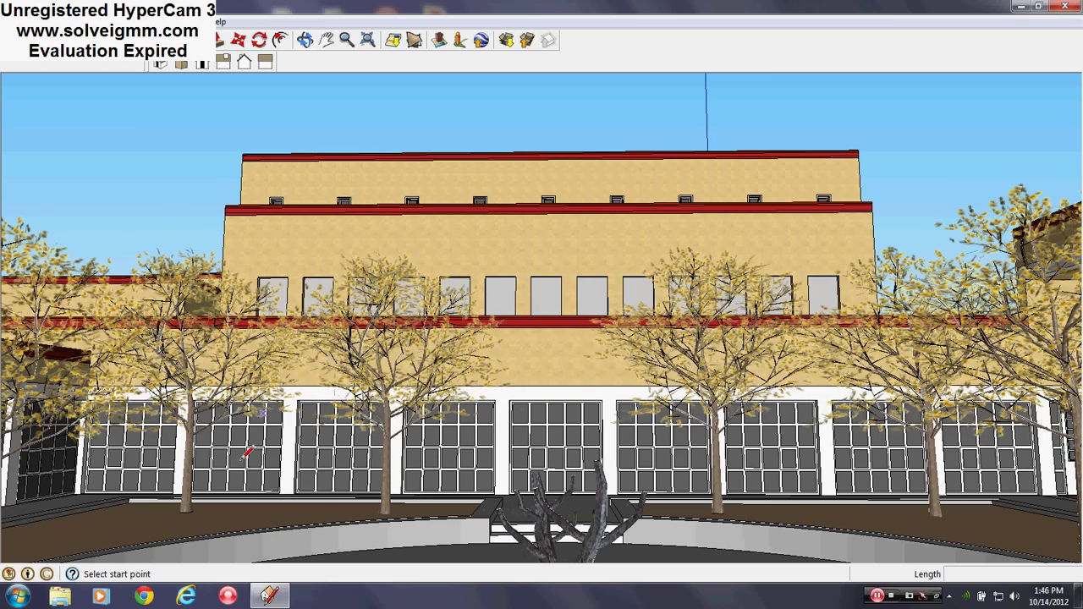
scroll(513, 462, up, 2)
View the tower facade from the plaza, with its square openings, central balcony and white double doors
mouse_move(513, 463)
middle_down()
mouse_move(416, 498)
mouse_move(182, 408)
mouse_move(814, 459)
mouse_move(854, 496)
mouse_move(648, 462)
middle_up()
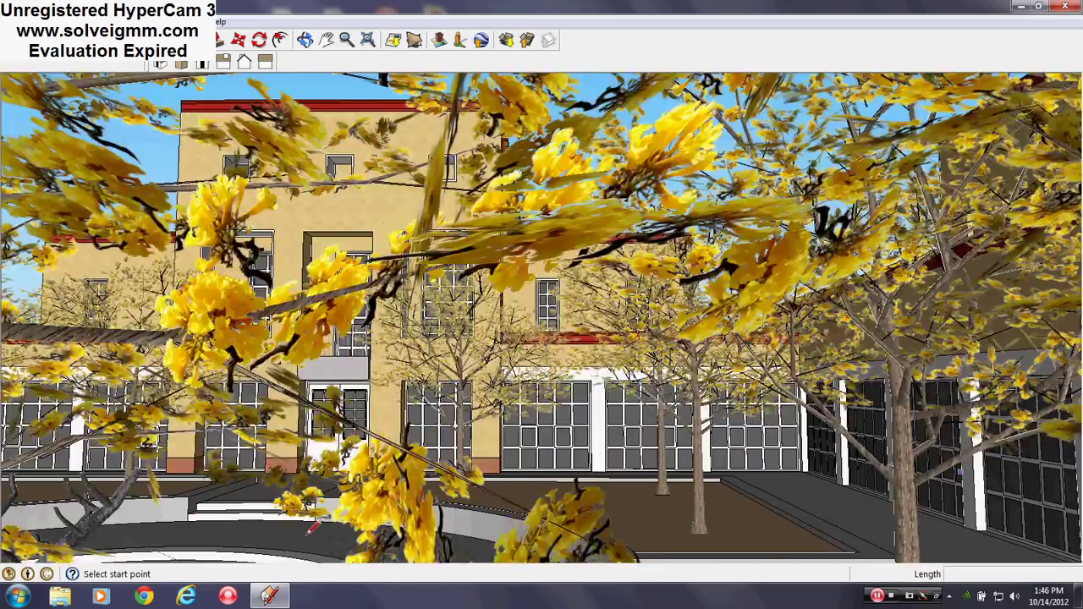
scroll(302, 505, up, 3)
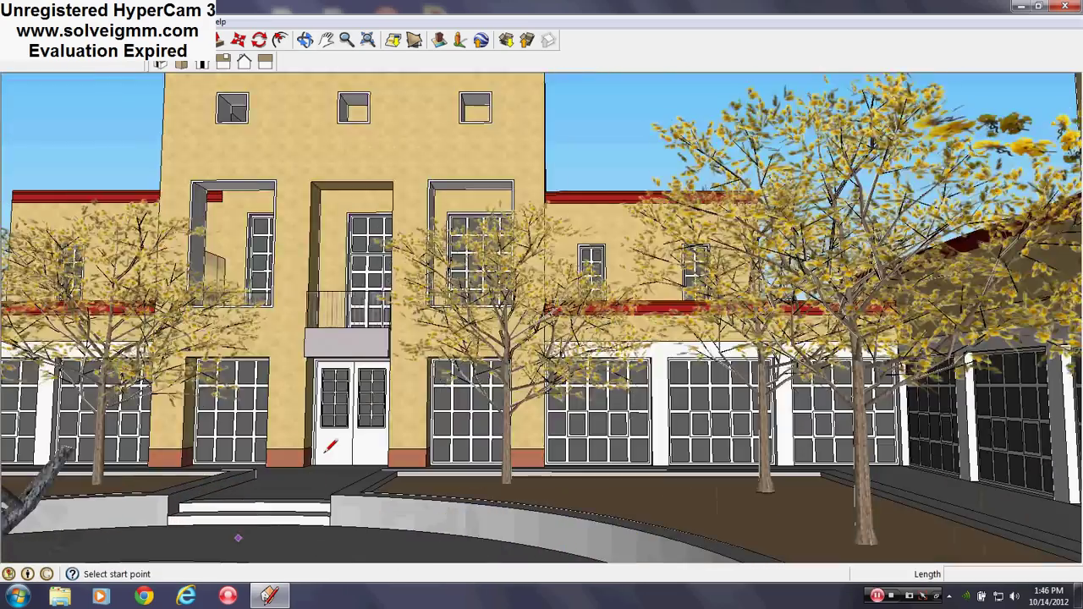
scroll(347, 457, up, 1)
mouse_move(373, 473)
shift+middle_down()
mouse_move(508, 536)
mouse_move(541, 529)
mouse_move(615, 479)
mouse_move(595, 460)
mouse_move(397, 471)
shift+middle_up()
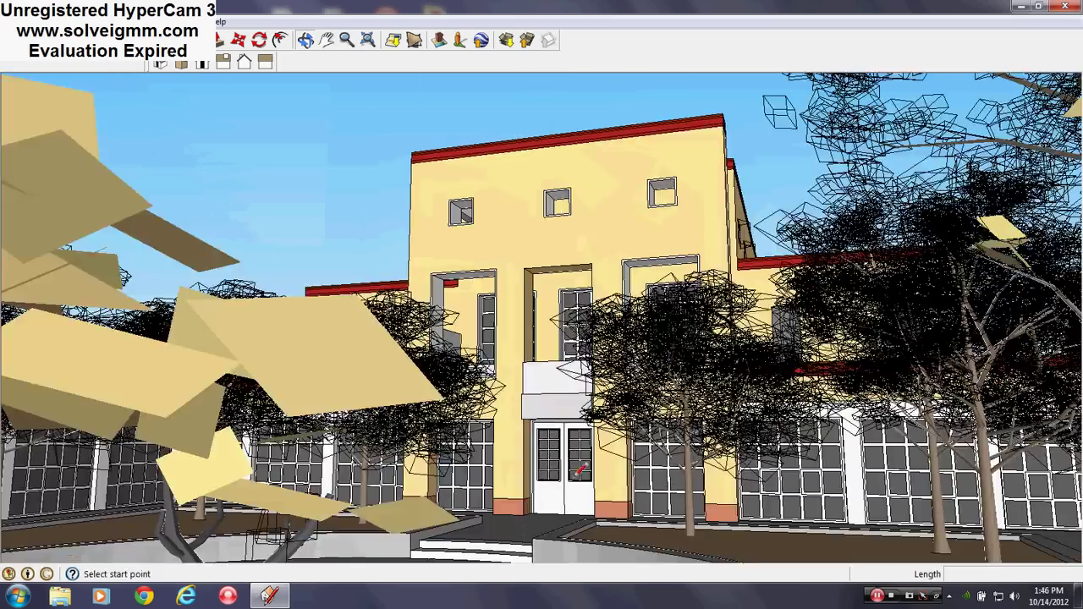
shift+middle_drag(570, 475, 518, 321)
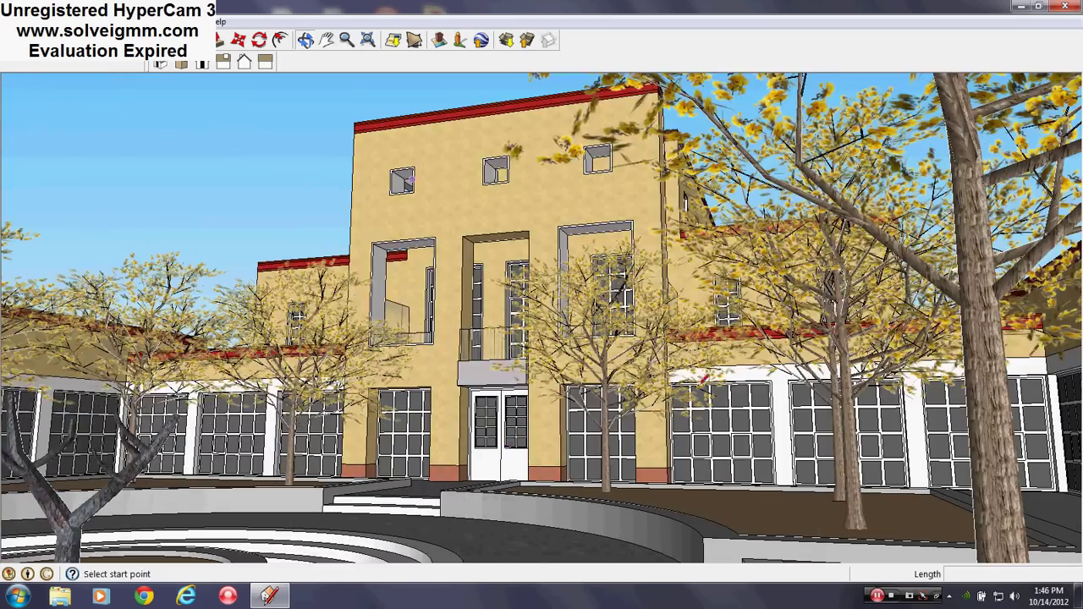
middle_drag(409, 180, 617, 420)
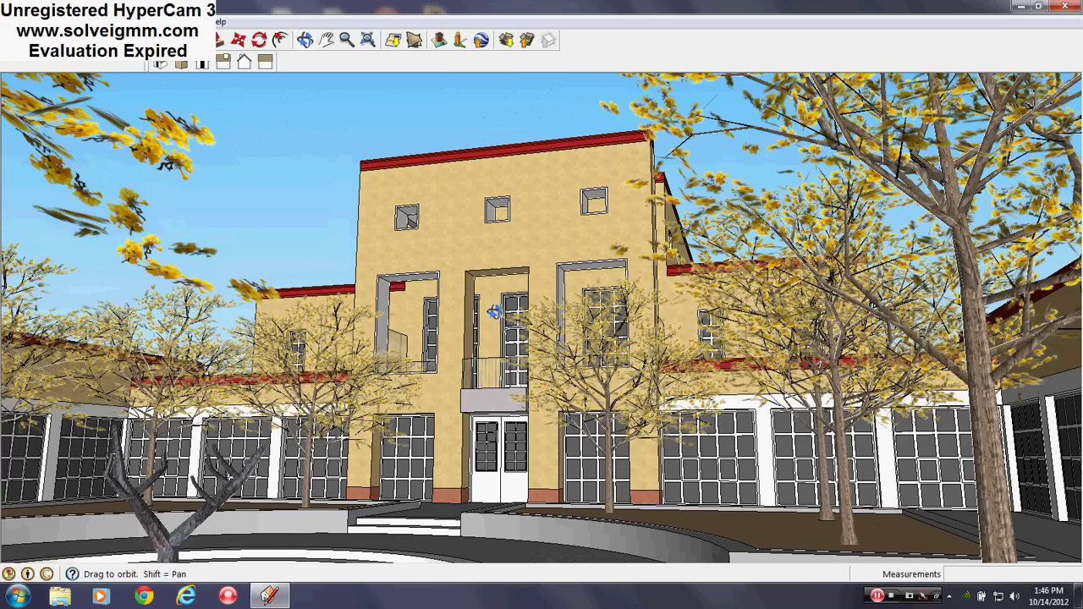
Inspect the red-tiled balcony passage inside the tower, and return to the facade view beside the tree sculpture
mouse_move(493, 311)
middle_down()
mouse_move(542, 305)
mouse_move(558, 286)
mouse_move(761, 321)
middle_up()
scroll(553, 290, up, 3)
mouse_move(352, 324)
shift+middle_down()
mouse_move(747, 518)
mouse_move(838, 310)
mouse_move(943, 176)
mouse_move(1010, 172)
mouse_move(1009, 351)
mouse_move(645, 415)
mouse_move(538, 102)
mouse_move(477, 381)
mouse_move(442, 350)
shift+middle_up()
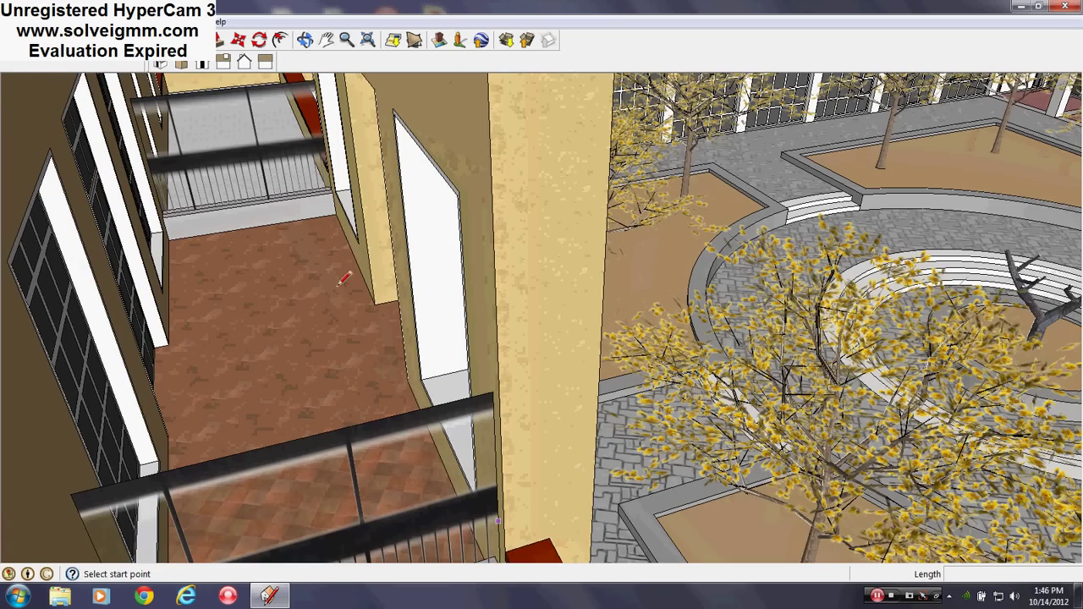
shift+middle_drag(774, 268, 240, 516)
scroll(817, 300, up, 6)
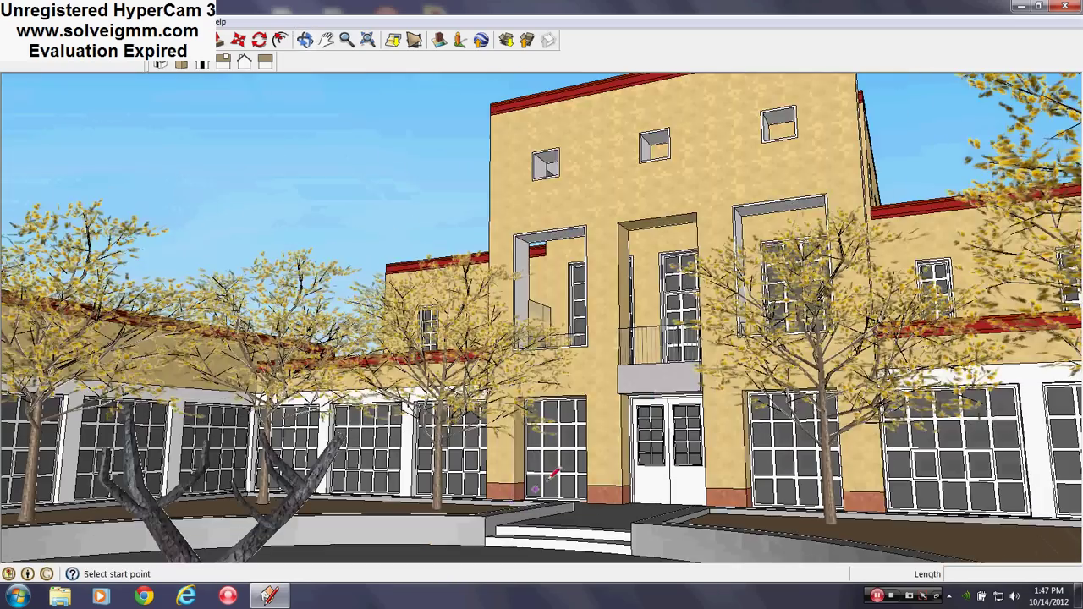
mouse_move(548, 476)
middle_down()
mouse_move(575, 432)
mouse_move(554, 470)
mouse_move(560, 499)
mouse_move(524, 480)
mouse_move(506, 441)
middle_up()
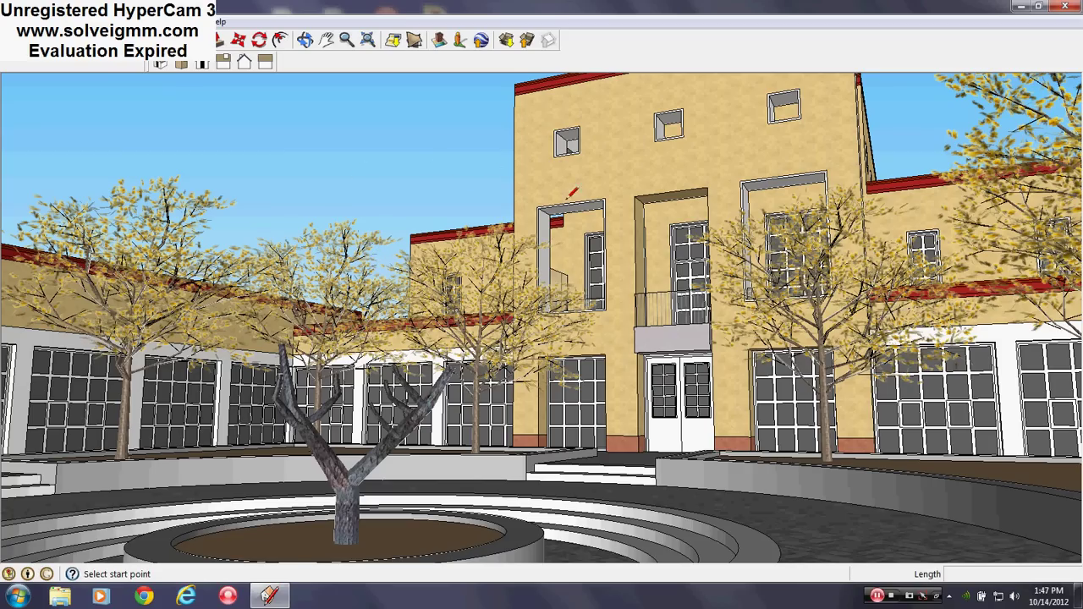
Survey the whole school complex from above, starting at the roofs around the plaza tower
middle_drag(574, 208, 618, 388)
scroll(618, 389, down, 3)
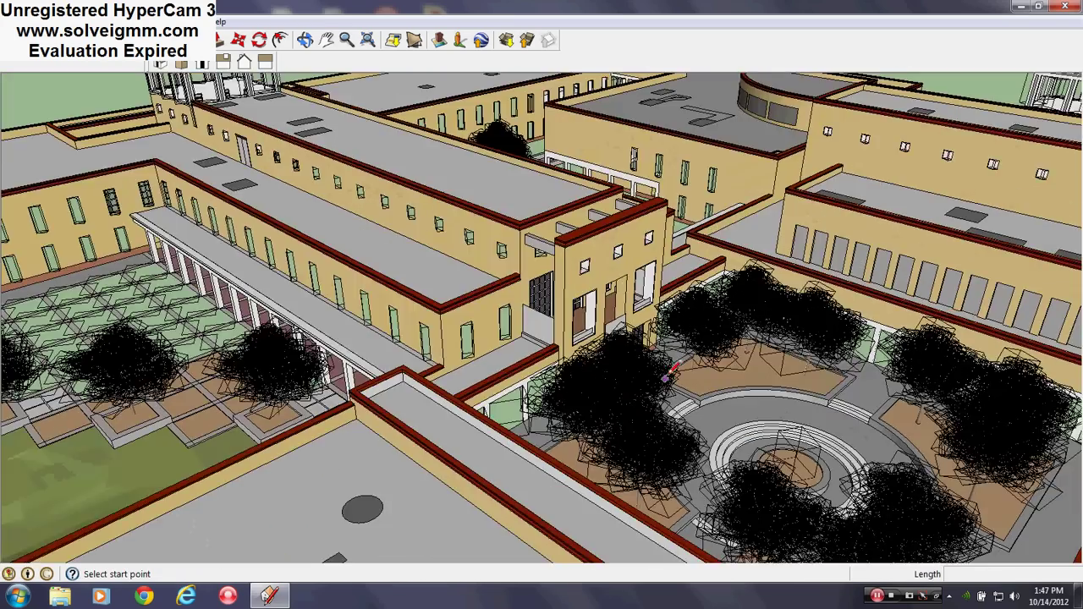
scroll(207, 224, down, 2)
middle_drag(208, 224, 677, 262)
scroll(677, 263, down, 4)
scroll(351, 345, up, 1)
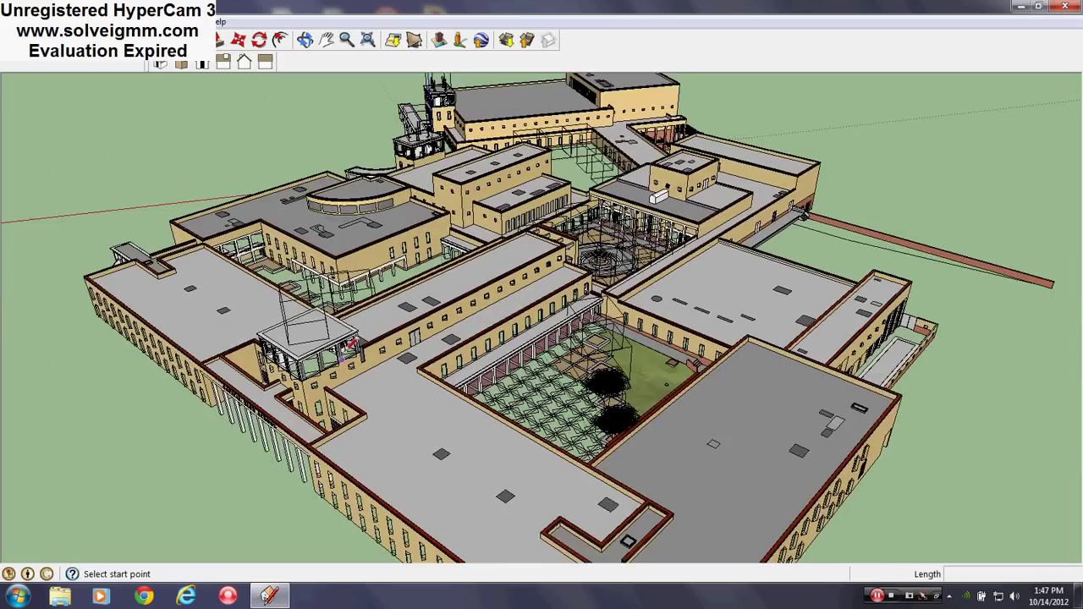
Examine the front entrance with the CAPITAL HIGH SCHOOL lettering, white columns, green arch and windowed tower
middle_drag(350, 345, 645, 167)
scroll(493, 227, up, 2)
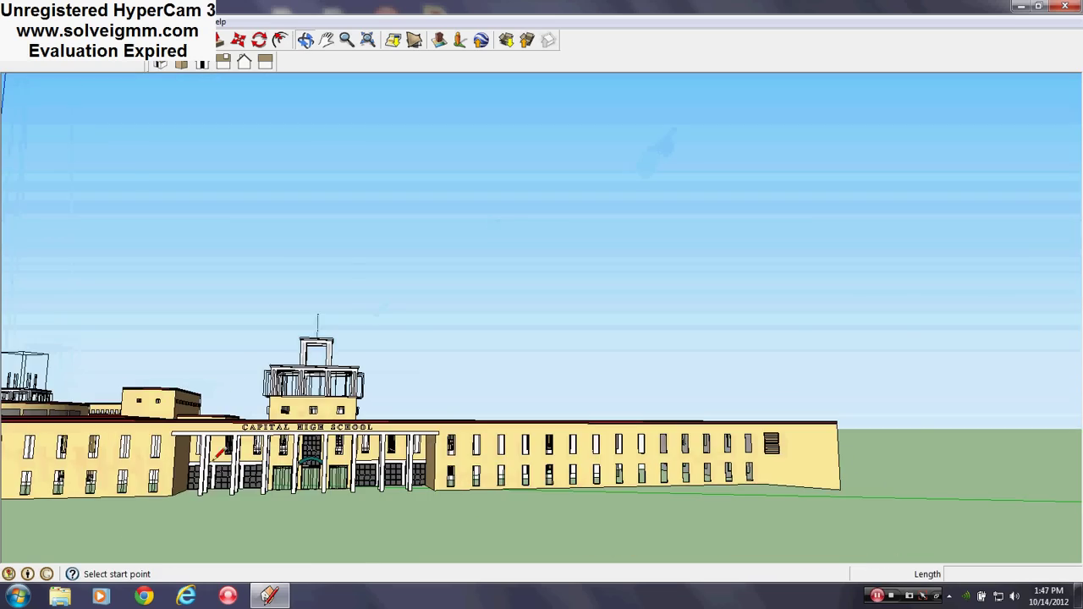
scroll(214, 461, up, 2)
mouse_move(214, 461)
middle_down()
mouse_move(269, 434)
mouse_move(255, 451)
middle_up()
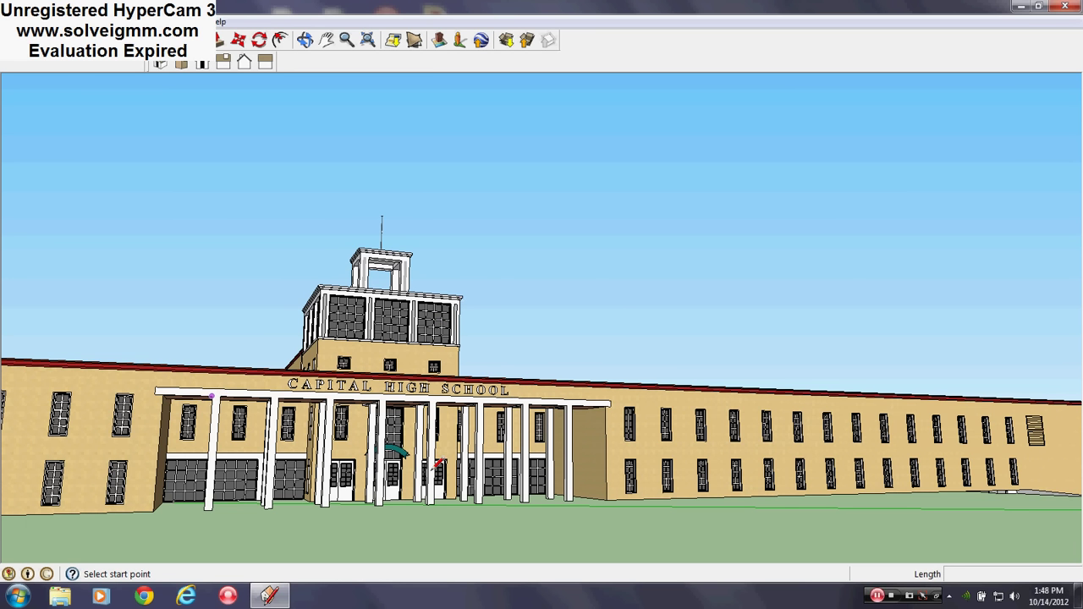
scroll(434, 469, up, 5)
middle_drag(433, 470, 267, 476)
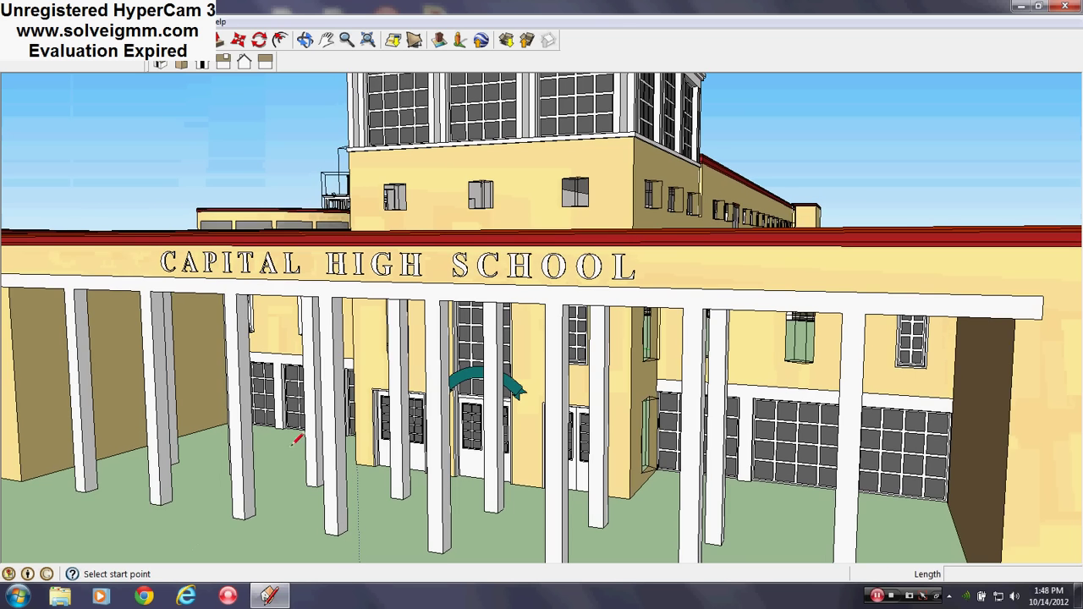
scroll(176, 389, down, 2)
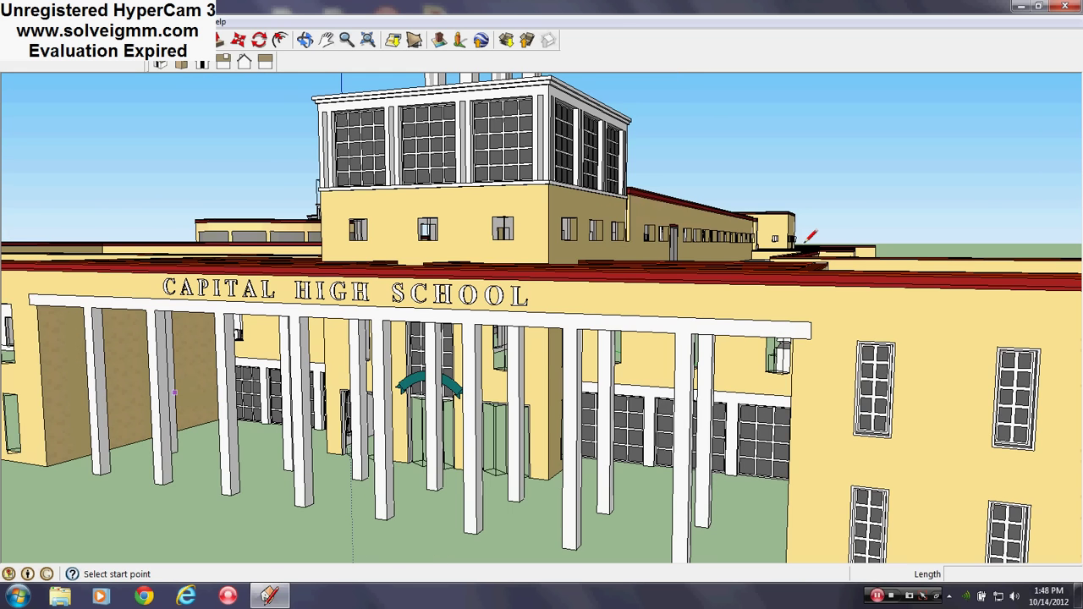
Locate the grassy courtyard within the complex and view its paved grid, planters and lawn from above
mouse_move(770, 285)
middle_down()
mouse_move(683, 312)
mouse_move(393, 362)
middle_up()
key(l)
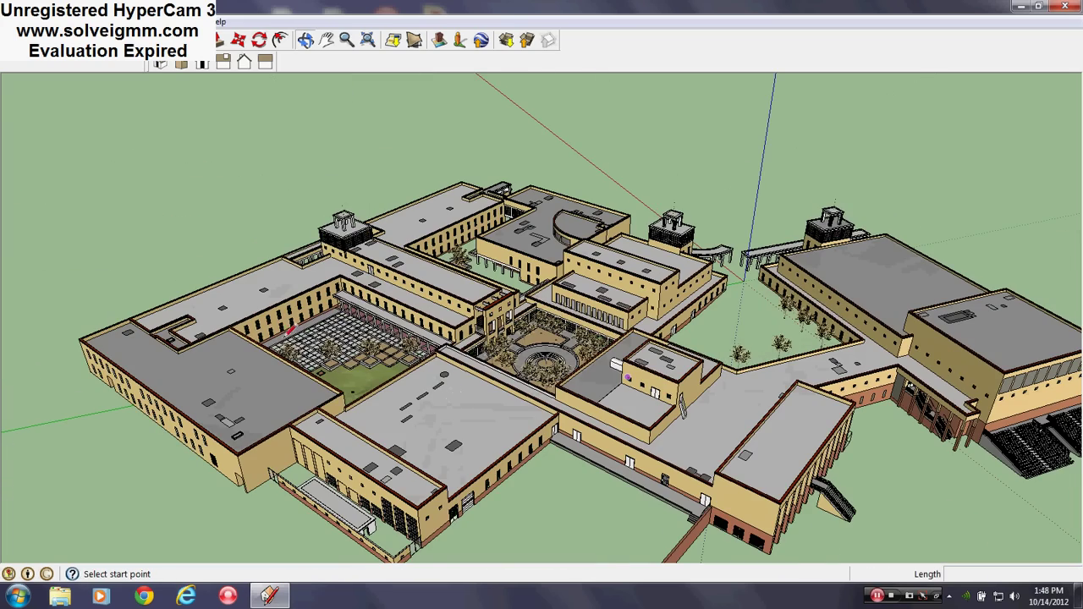
scroll(312, 335, up, 5)
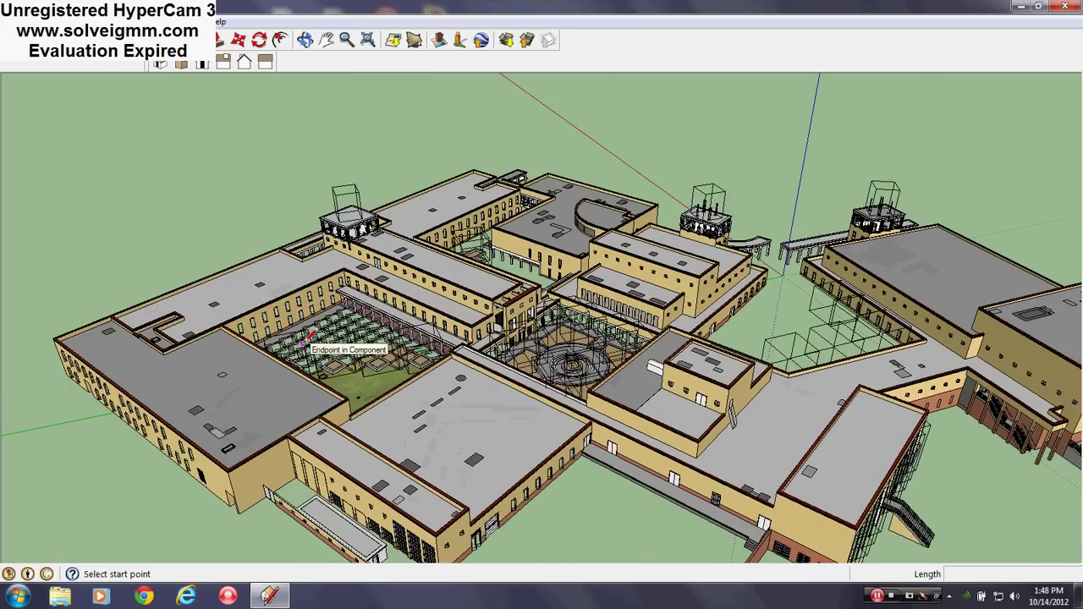
scroll(482, 372, up, 2)
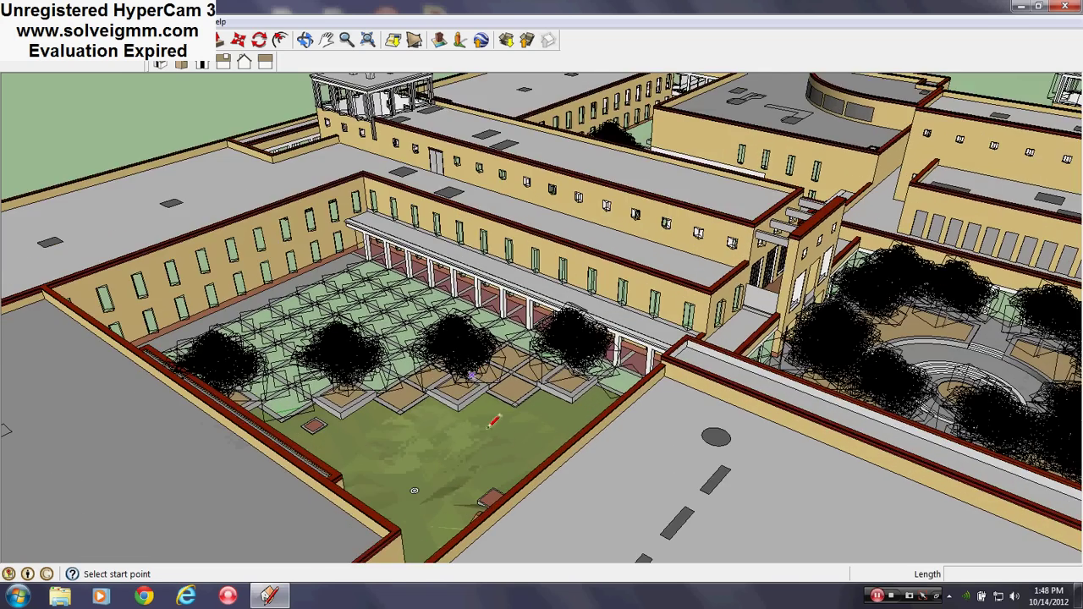
middle_drag(494, 421, 558, 382)
scroll(559, 382, down, 2)
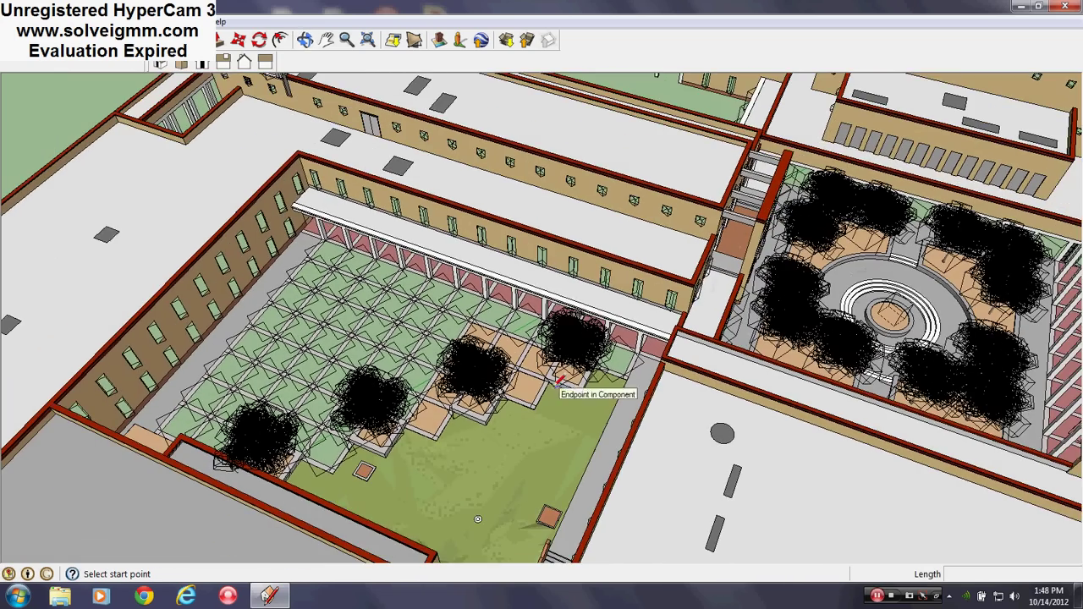
Examine the courtyard's square paving and staggered tree planters between the windowed wings
scroll(643, 174, up, 4)
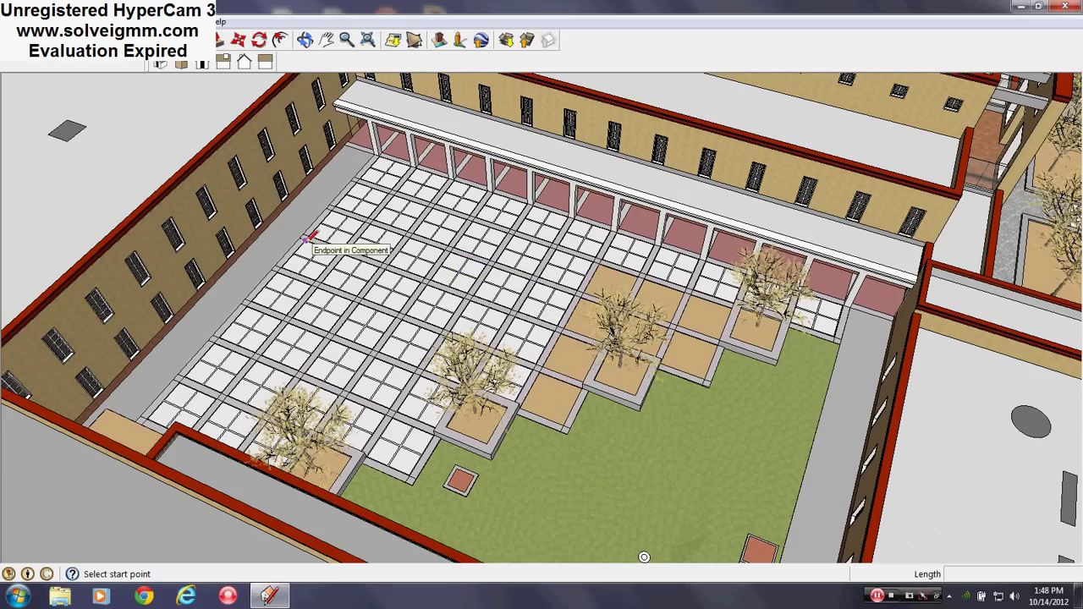
middle_drag(522, 308, 274, 238)
scroll(396, 294, down, 1)
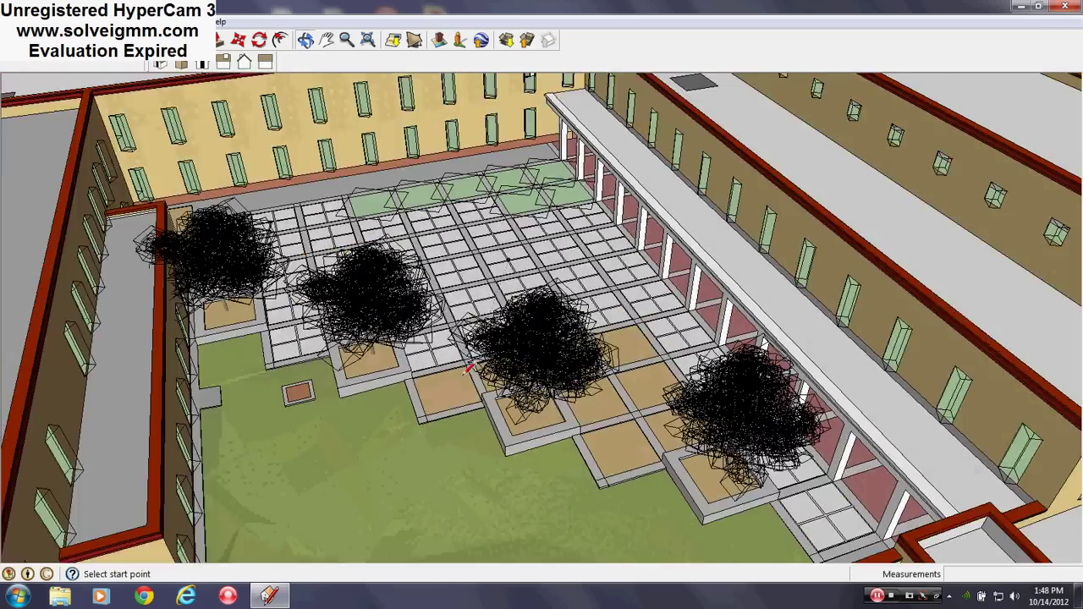
scroll(396, 295, up, 2)
middle_drag(403, 288, 460, 234)
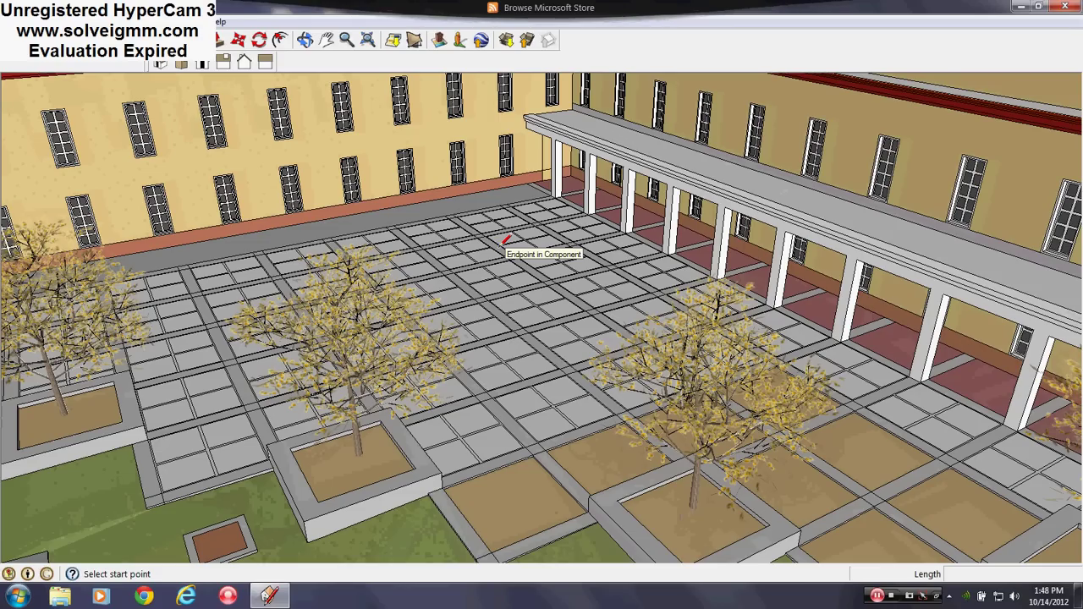
Inspect the courtyard's white colonnade and the corner where it meets the windowed side wing
middle_drag(787, 269, 815, 262)
scroll(376, 394, down, 2)
scroll(382, 417, down, 3)
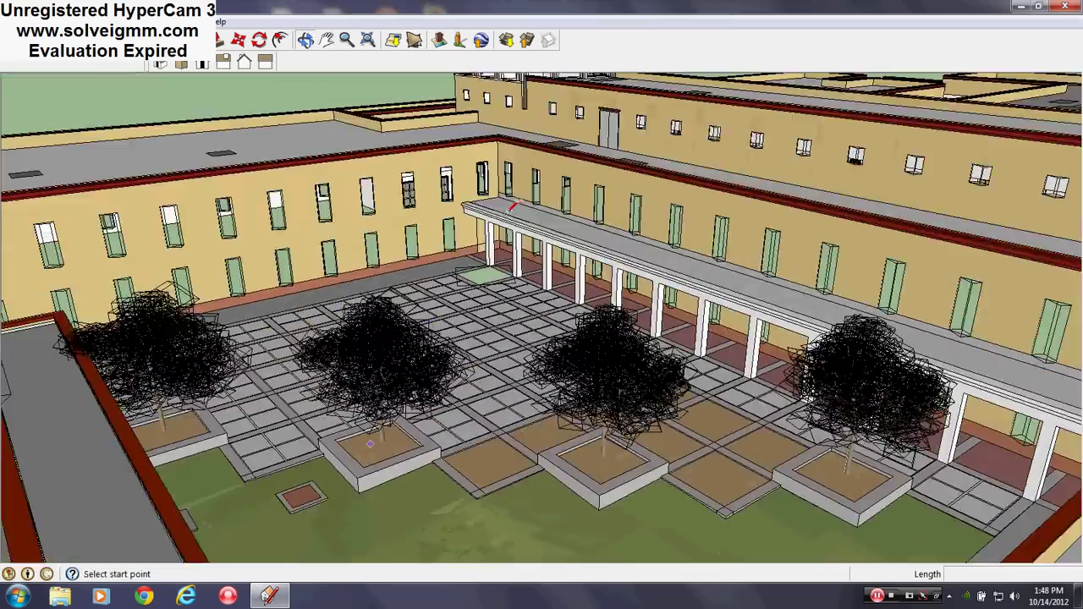
scroll(510, 209, up, 5)
middle_drag(508, 212, 425, 309)
scroll(369, 330, up, 2)
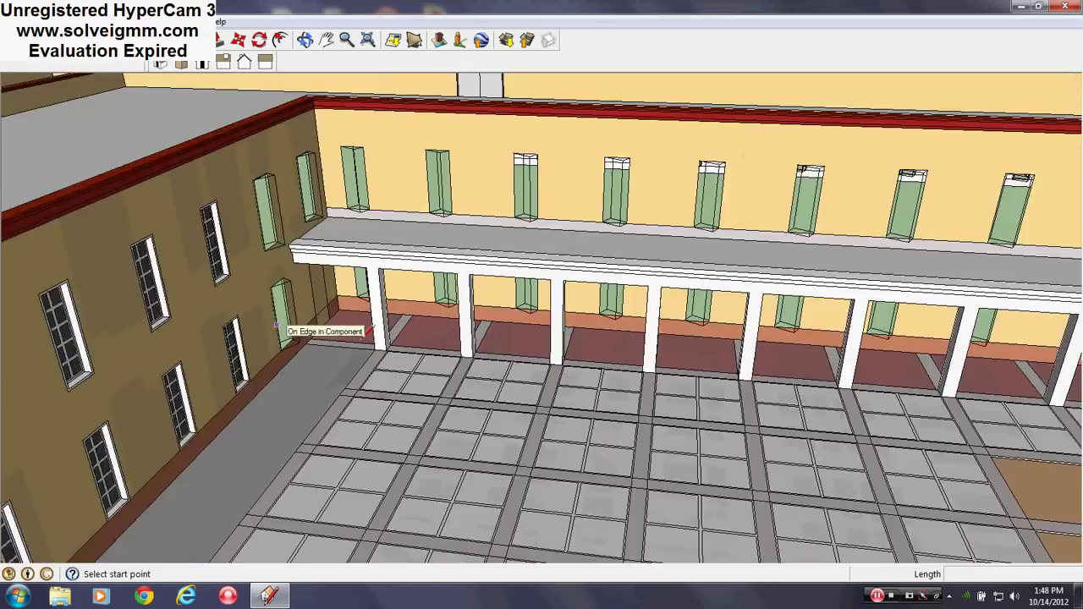
Survey the courtyard's lawn, tree planters and neighbouring roofs from above, closing in on the single-storey windowed wall
middle_drag(813, 395, 622, 444)
scroll(440, 364, down, 3)
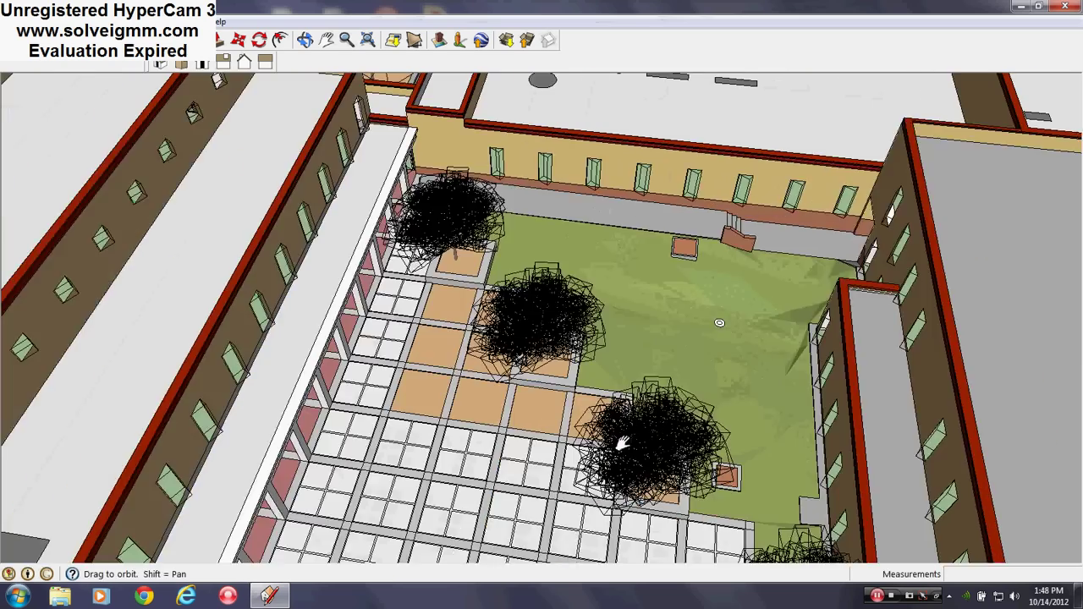
scroll(619, 441, down, 1)
shift+middle_drag(599, 253, 533, 533)
scroll(533, 523, down, 1)
shift+middle_drag(508, 417, 520, 466)
scroll(558, 471, up, 1)
scroll(566, 428, up, 2)
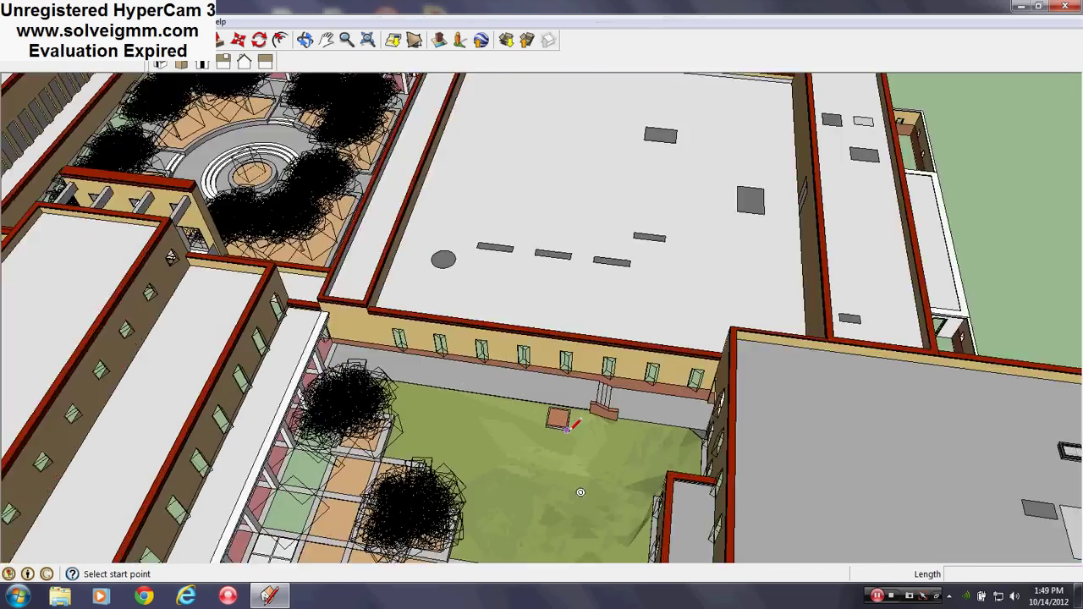
scroll(563, 427, up, 2)
middle_drag(556, 429, 812, 306)
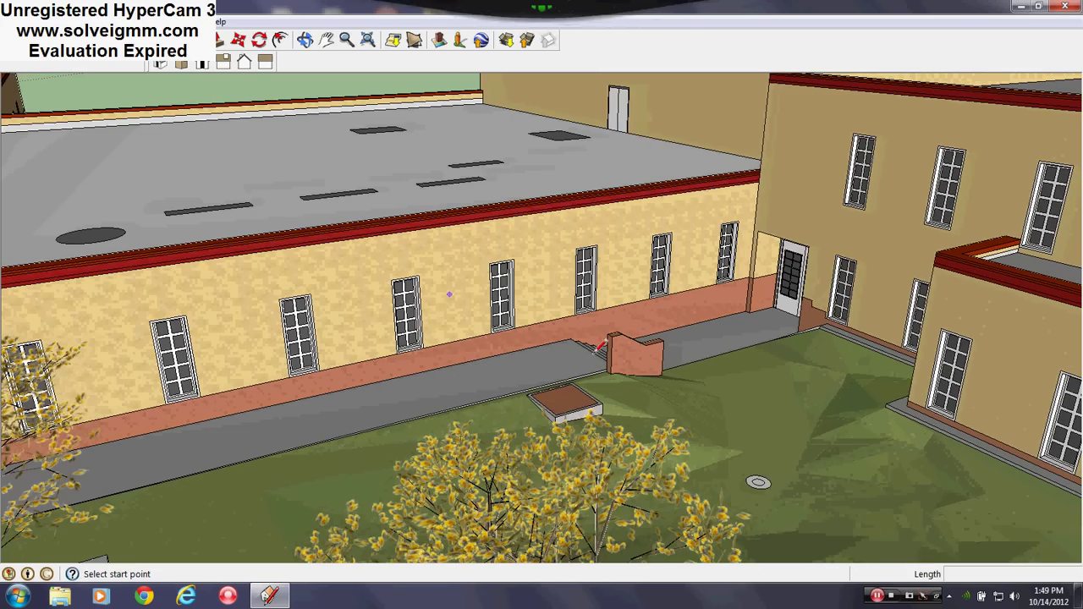
Examine the single-storey wall's windows, the raised walkway with its steps, and the double doors beside the colonnade
middle_drag(449, 295, 447, 380)
scroll(370, 321, up, 1)
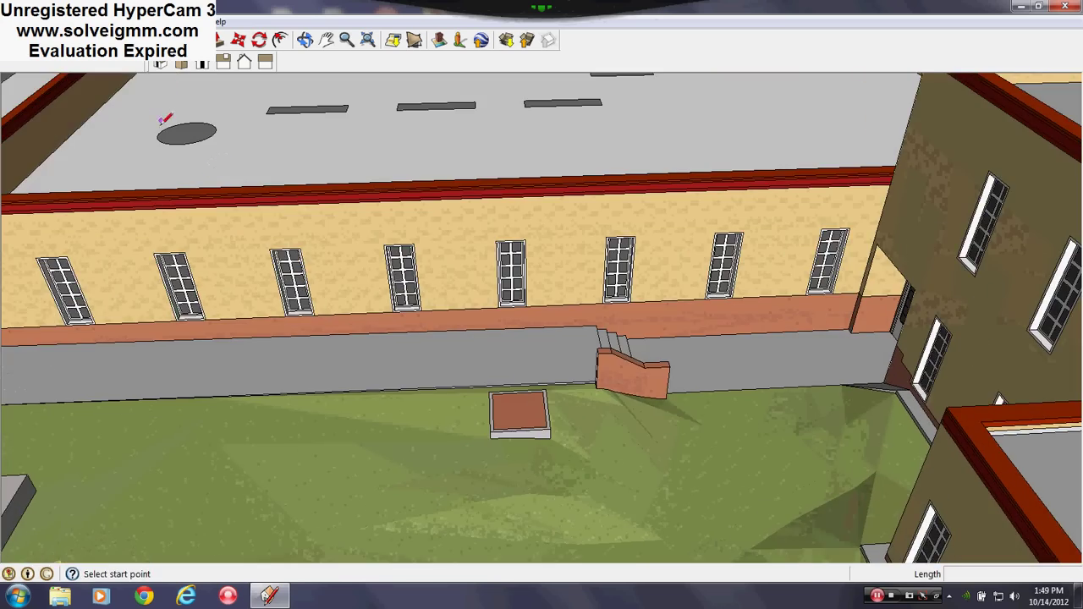
shift+middle_drag(250, 160, 493, 235)
scroll(437, 211, up, 3)
middle_drag(437, 211, 364, 34)
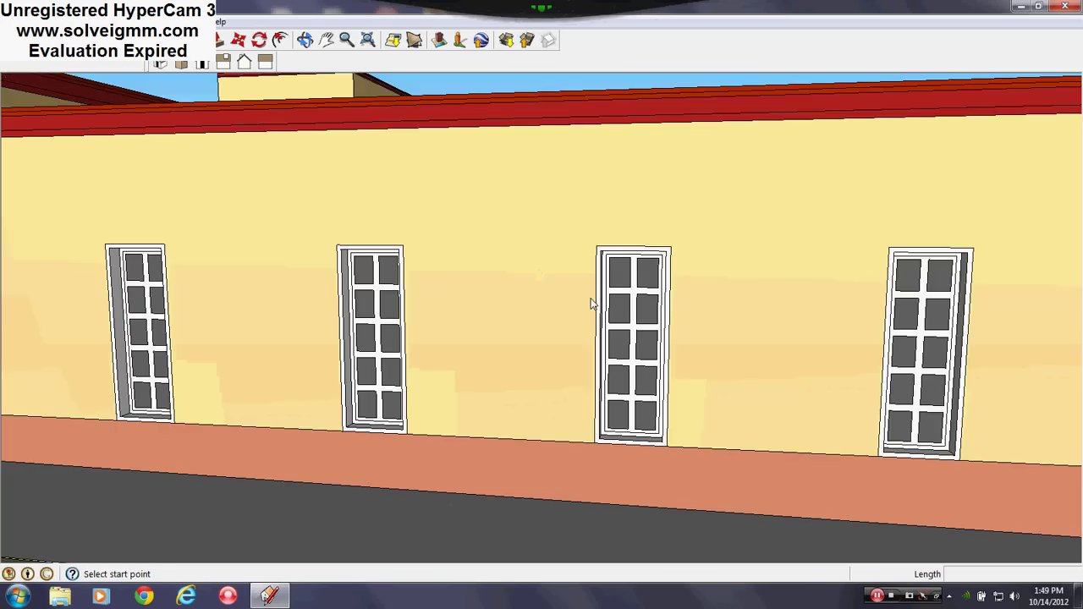
scroll(593, 300, down, 4)
scroll(597, 292, down, 3)
middle_drag(717, 304, 416, 293)
scroll(299, 302, up, 2)
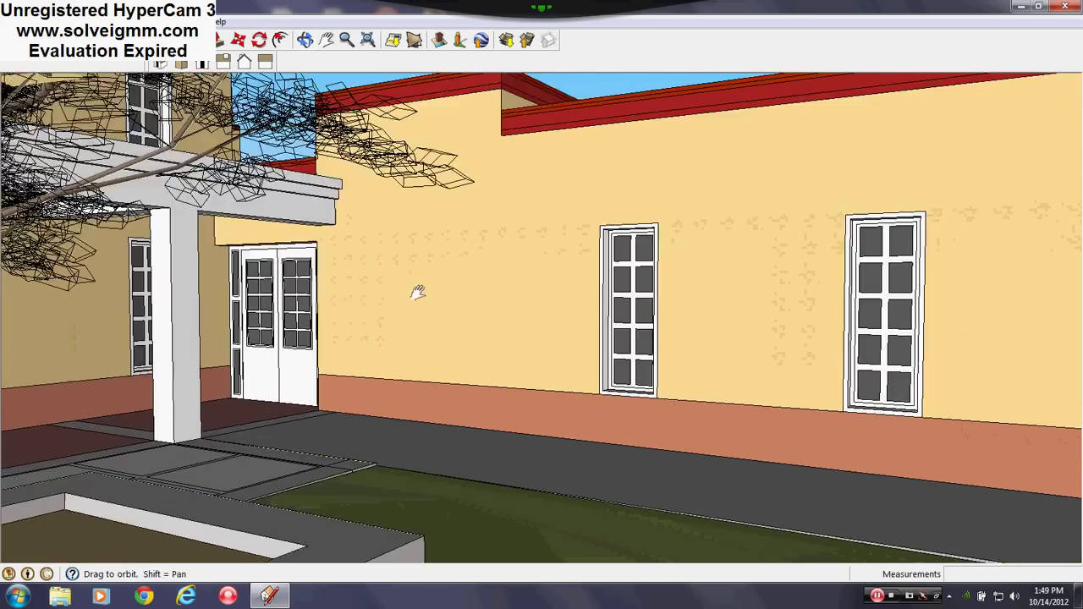
scroll(412, 254, up, 2)
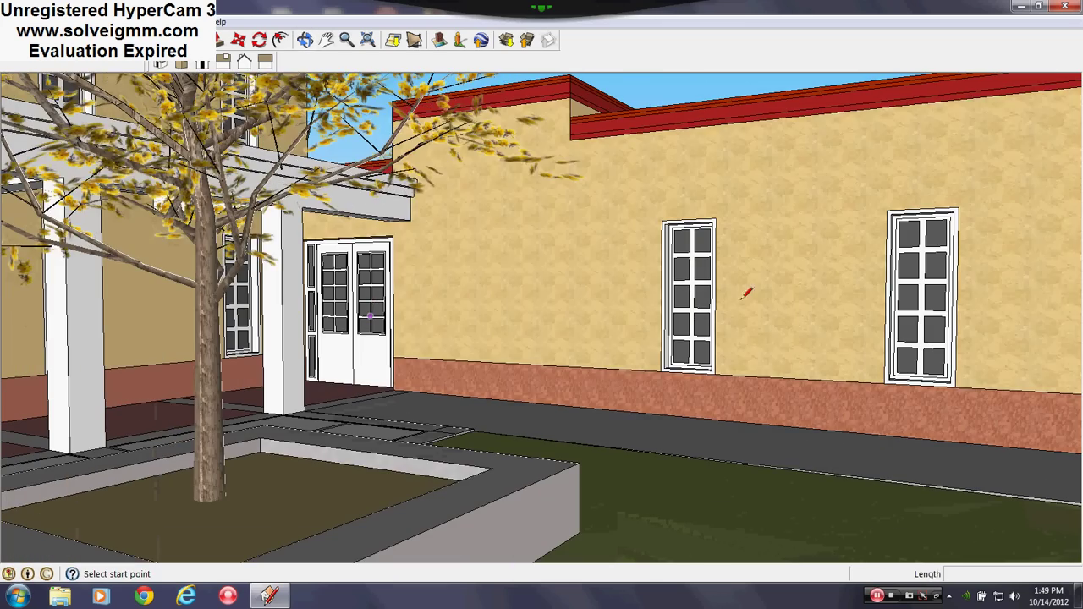
mouse_move(753, 359)
middle_down()
mouse_move(485, 380)
mouse_move(244, 436)
mouse_move(722, 438)
middle_up()
scroll(584, 222, up, 2)
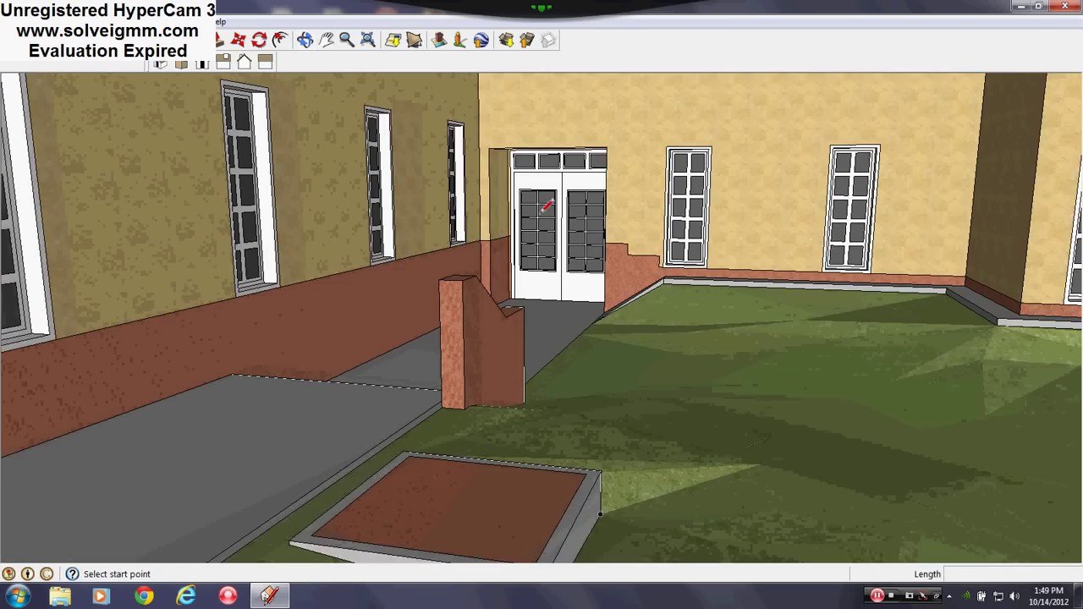
Inspect the double doors in the courtyard corner, the reddish stair wall and the square framed box in the grass
mouse_move(548, 205)
middle_down()
mouse_move(634, 184)
mouse_move(567, 201)
middle_up()
middle_drag(649, 347, 253, 469)
scroll(258, 364, up, 2)
shift+middle_drag(389, 385, 816, 423)
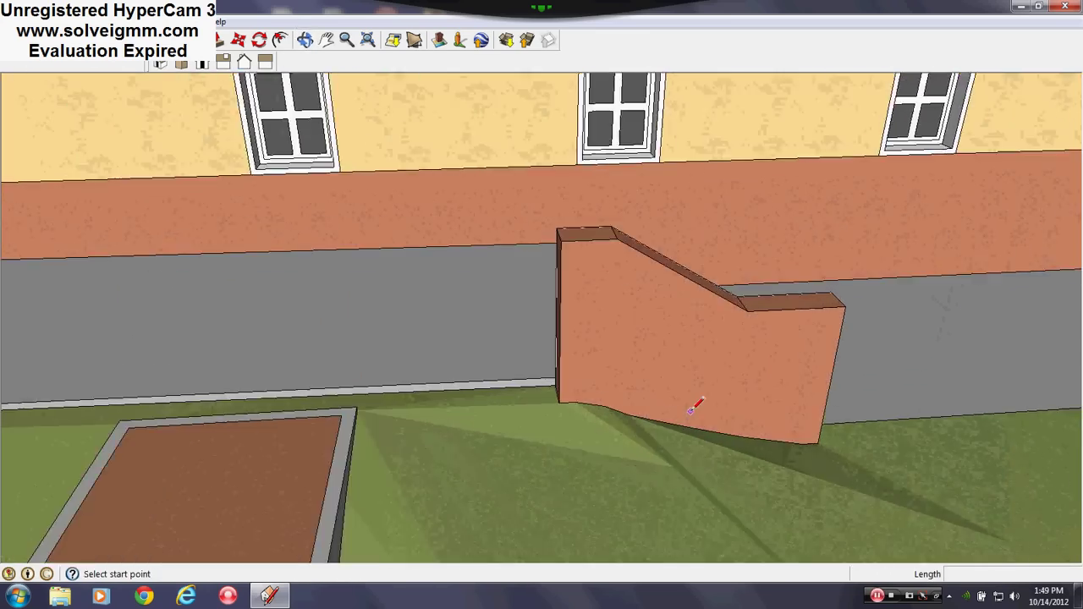
middle_drag(697, 401, 67, 279)
middle_drag(691, 325, 581, 449)
middle_drag(597, 408, 161, 500)
middle_drag(385, 273, 375, 515)
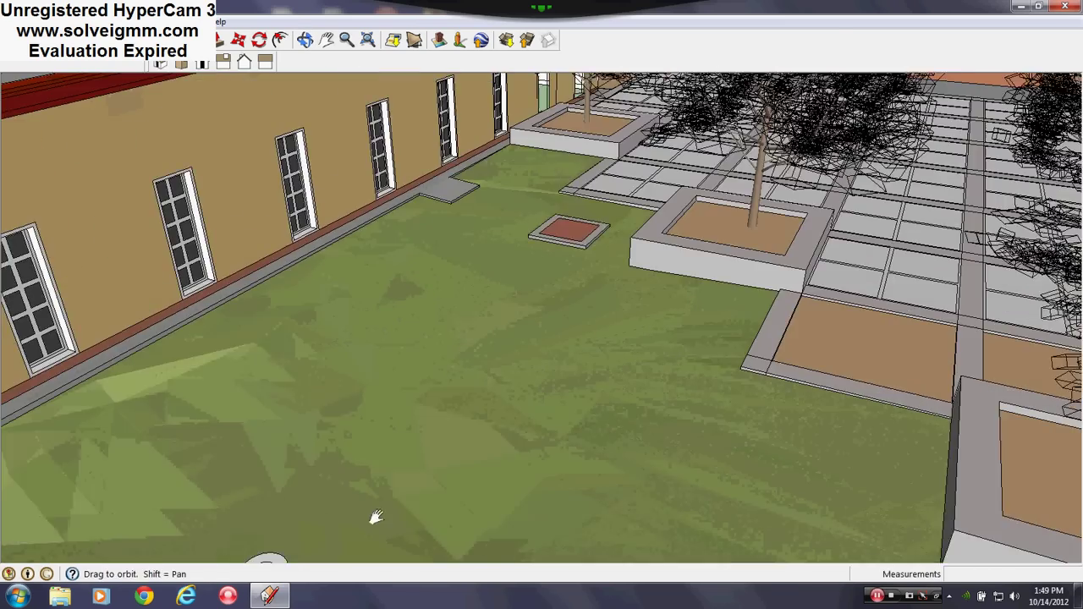
View the courtyard within the whole complex, then examine its low projecting wing, tree planters and white colonnade
mouse_move(431, 339)
middle_down()
mouse_move(738, 218)
mouse_move(674, 314)
mouse_move(608, 277)
mouse_move(584, 240)
middle_up()
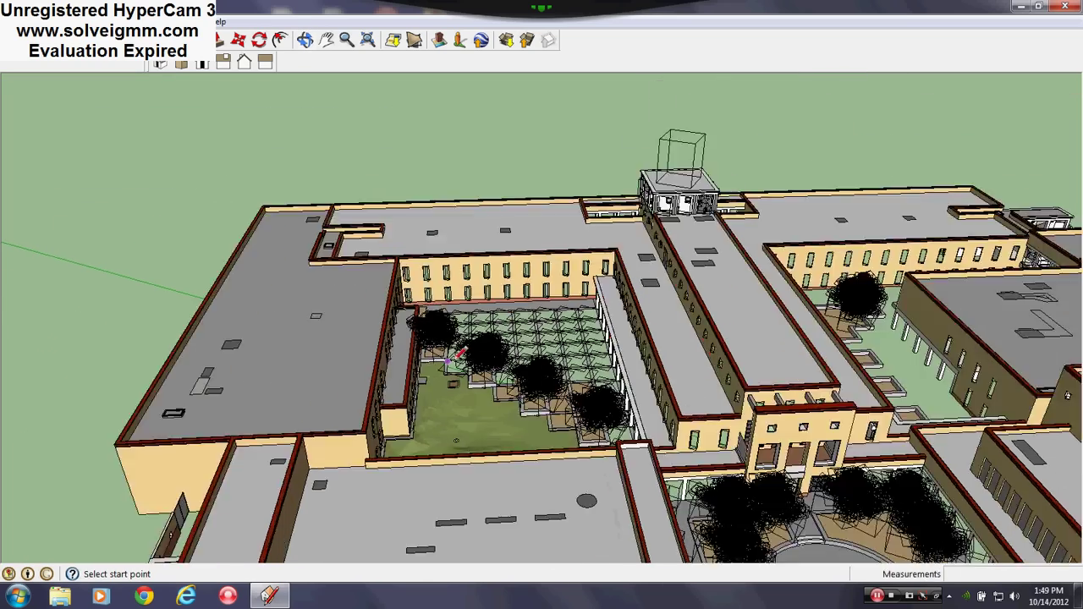
scroll(456, 352, up, 10)
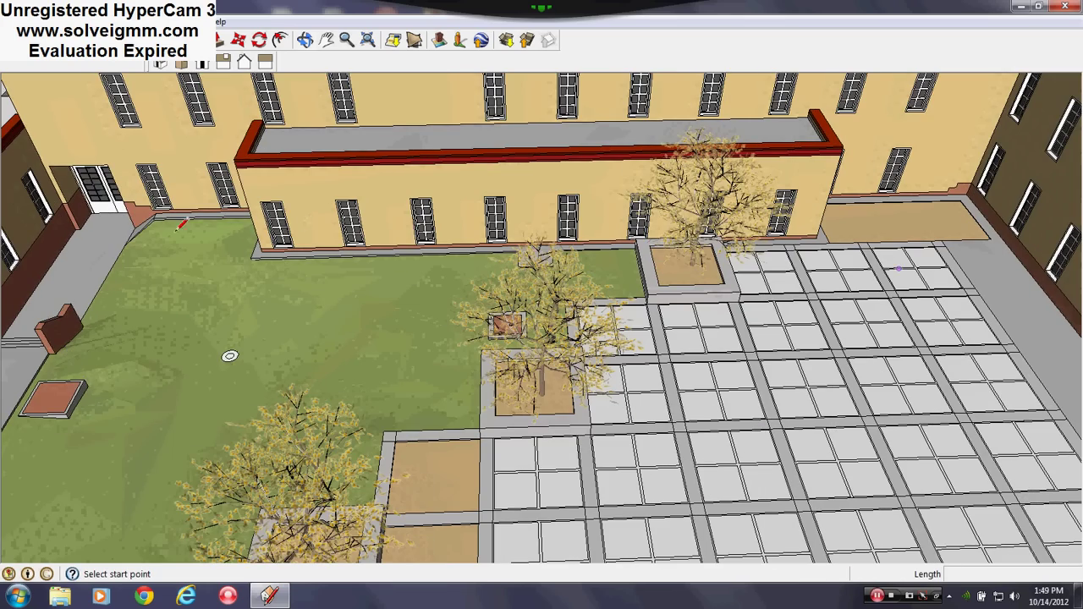
mouse_move(229, 355)
middle_down()
mouse_move(265, 423)
mouse_move(491, 293)
mouse_move(583, 324)
mouse_move(416, 358)
mouse_move(496, 285)
middle_up()
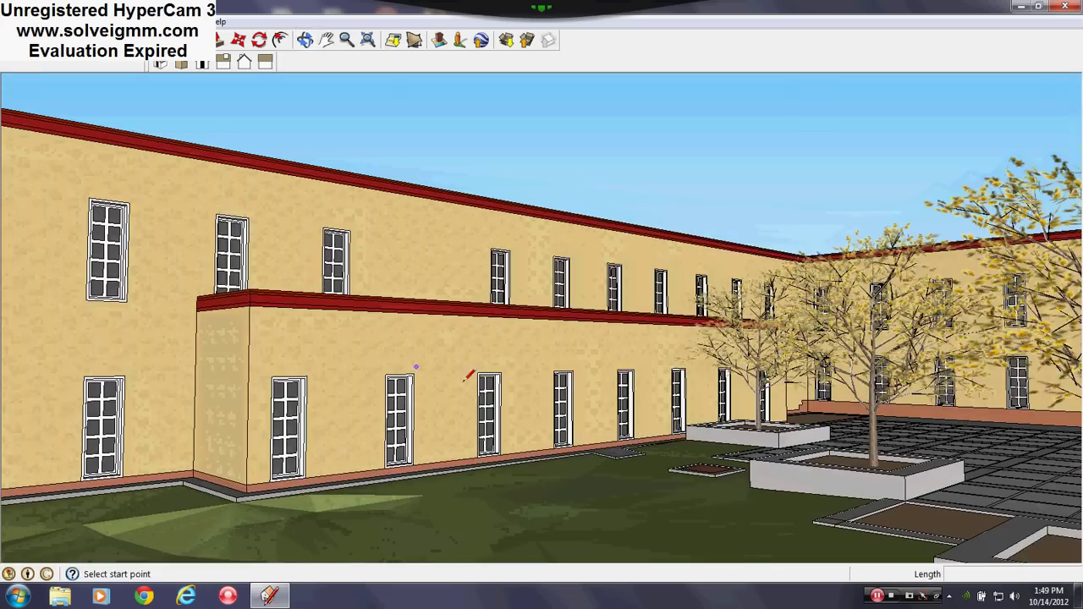
mouse_move(561, 396)
middle_down()
mouse_move(423, 422)
mouse_move(473, 398)
mouse_move(647, 404)
mouse_move(454, 362)
mouse_move(658, 378)
mouse_move(203, 307)
mouse_move(600, 436)
mouse_move(339, 251)
mouse_move(542, 406)
mouse_move(551, 264)
mouse_move(566, 275)
middle_up()
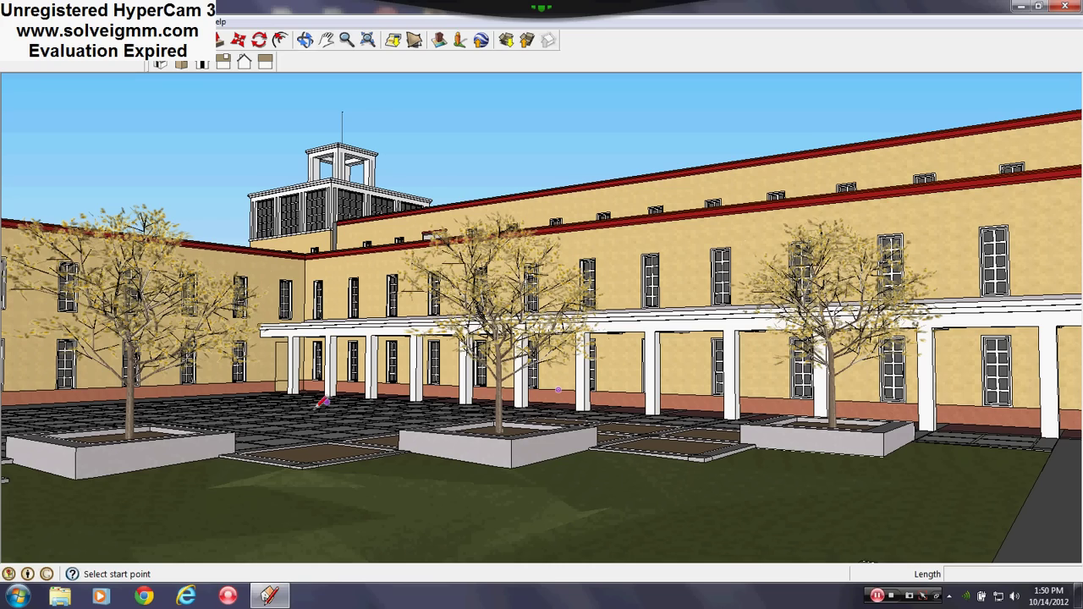
middle_drag(322, 402, 292, 580)
scroll(513, 264, down, 3)
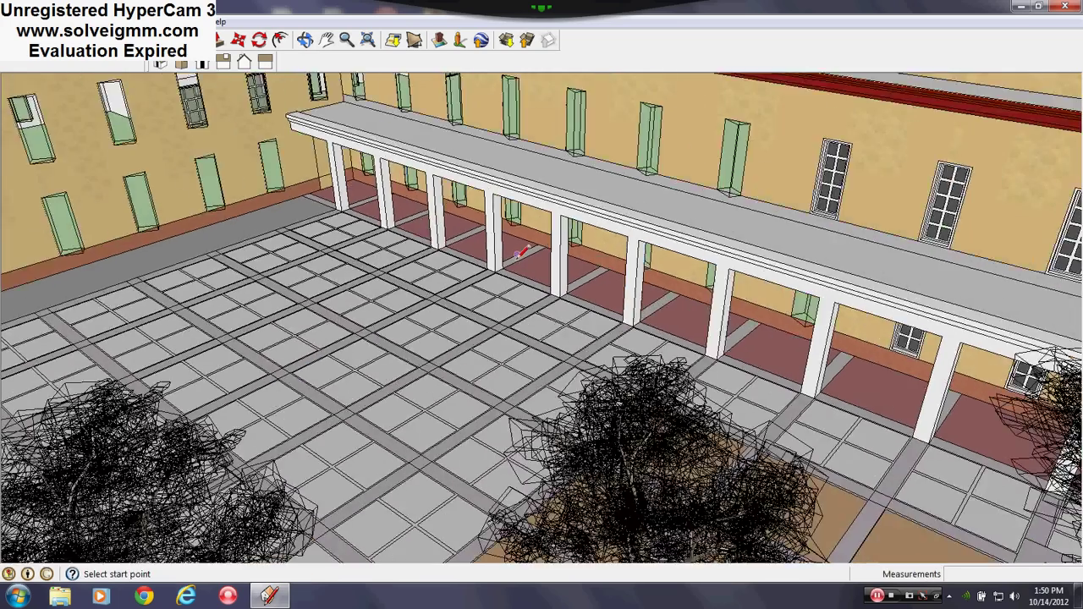
mouse_move(513, 264)
middle_down()
mouse_move(445, 426)
mouse_move(363, 461)
middle_up()
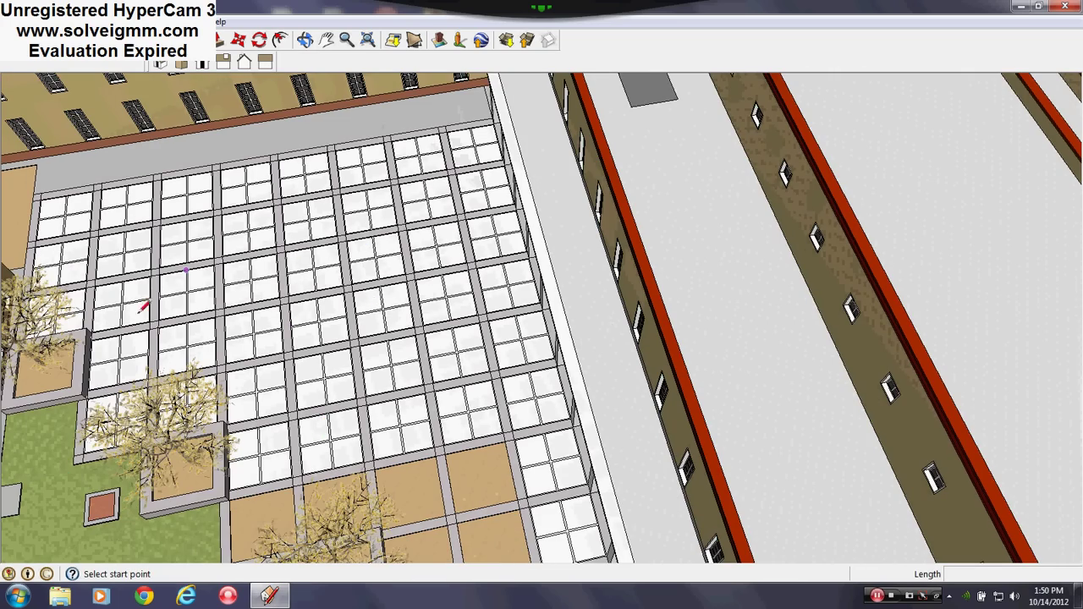
Examine the courtyard's square paving grid from several angles between the two-storey wings and the colonnade roof
scroll(627, 331, down, 3)
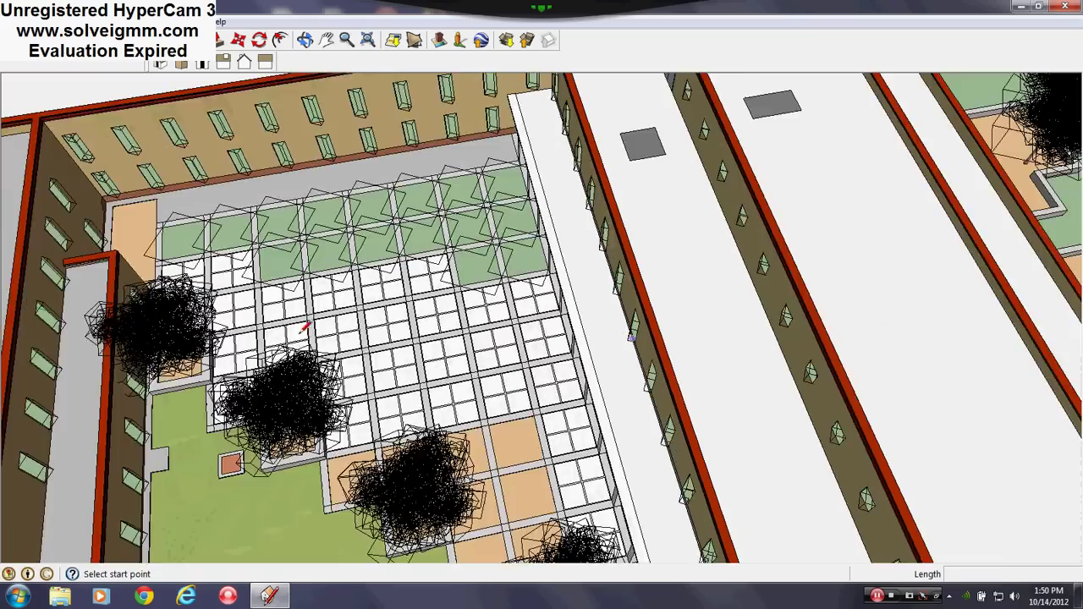
scroll(261, 329, up, 3)
middle_drag(262, 330, 230, 243)
scroll(699, 418, down, 1)
scroll(699, 418, down, 1)
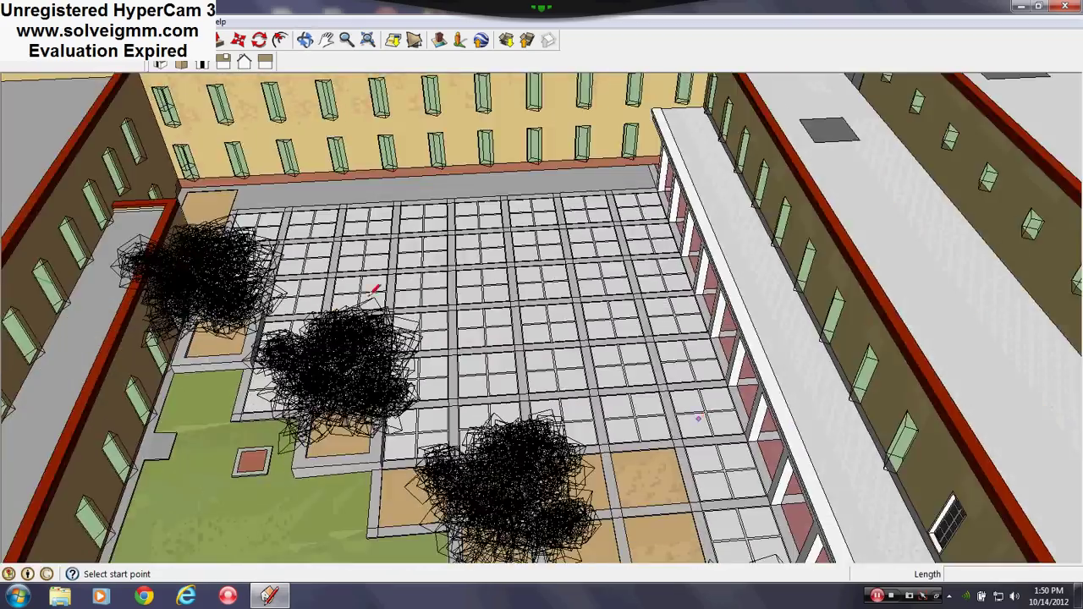
scroll(367, 296, up, 3)
middle_drag(368, 295, 331, 278)
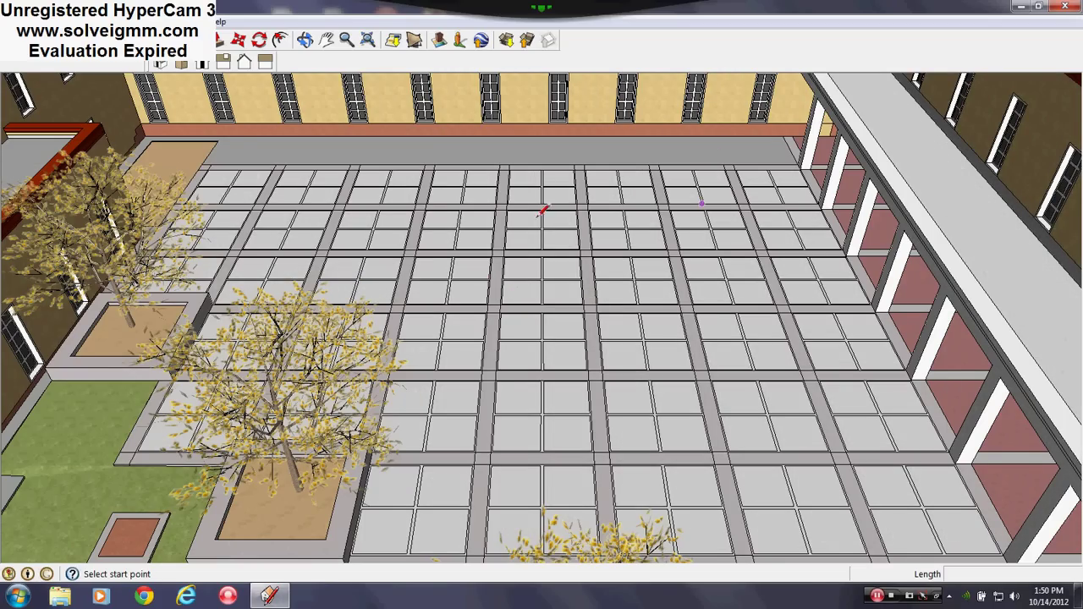
middle_drag(664, 392, 575, 415)
scroll(576, 416, down, 2)
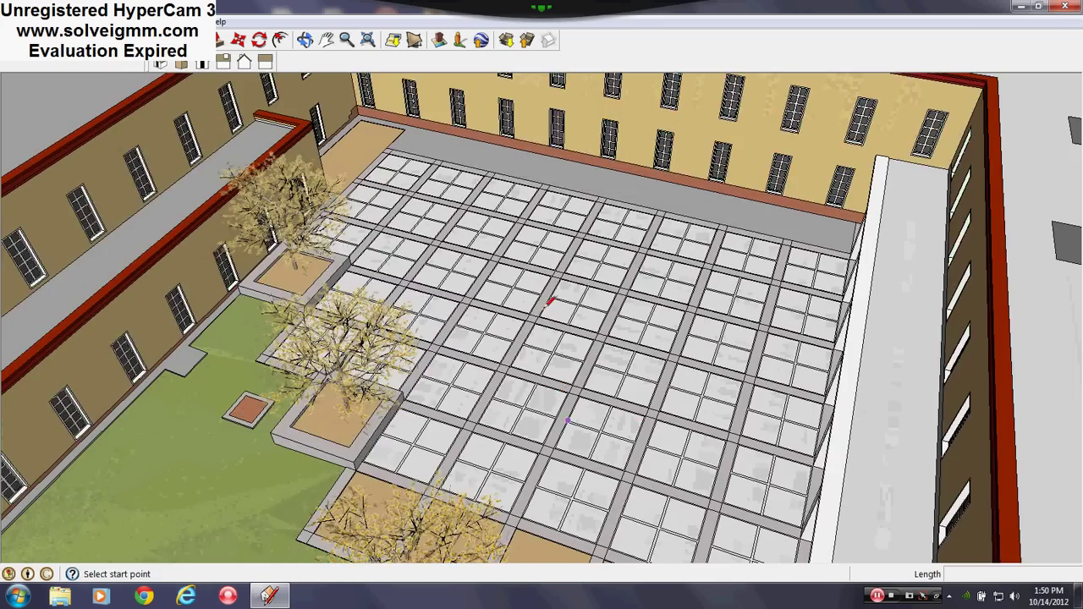
scroll(479, 240, up, 2)
middle_drag(479, 240, 572, 315)
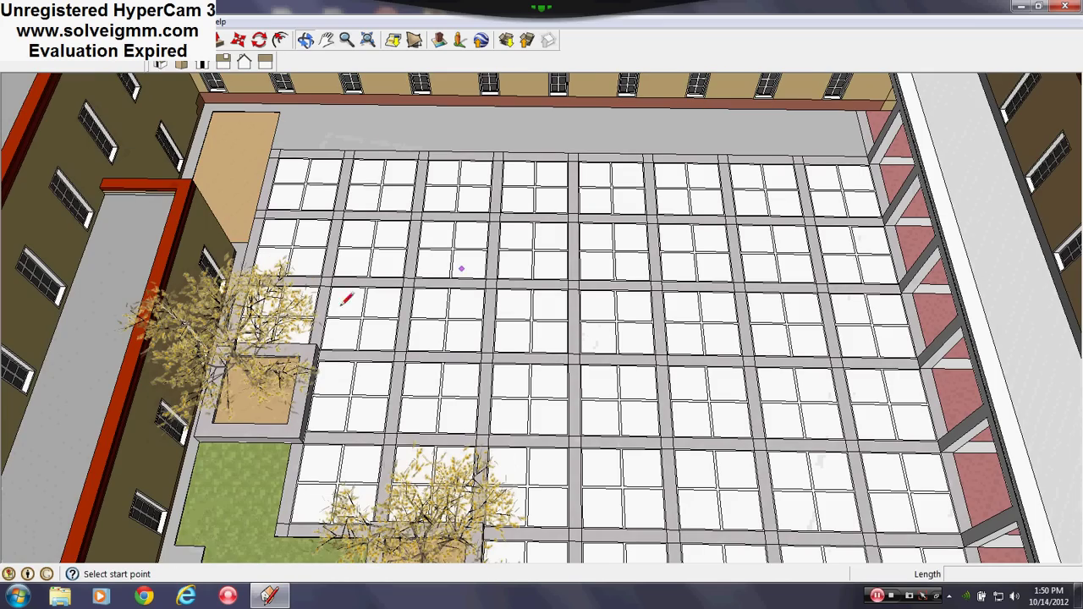
middle_drag(442, 370, 472, 318)
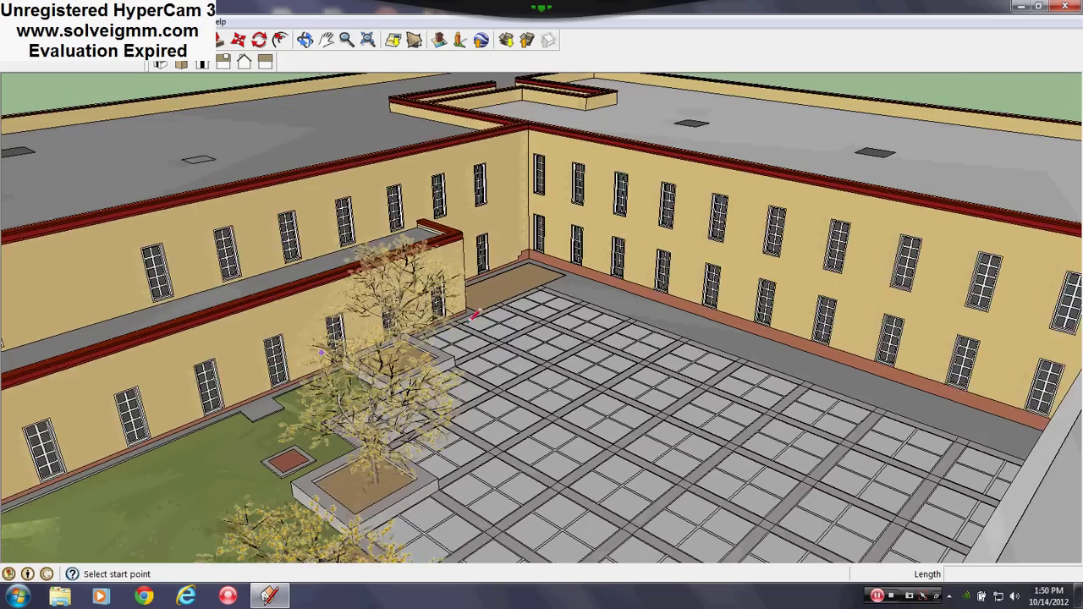
Inspect the planting bed in the paved courtyard's corner and the stepped row of tree planters and soil beds beside the lawn
scroll(559, 361, up, 2)
scroll(519, 493, down, 3)
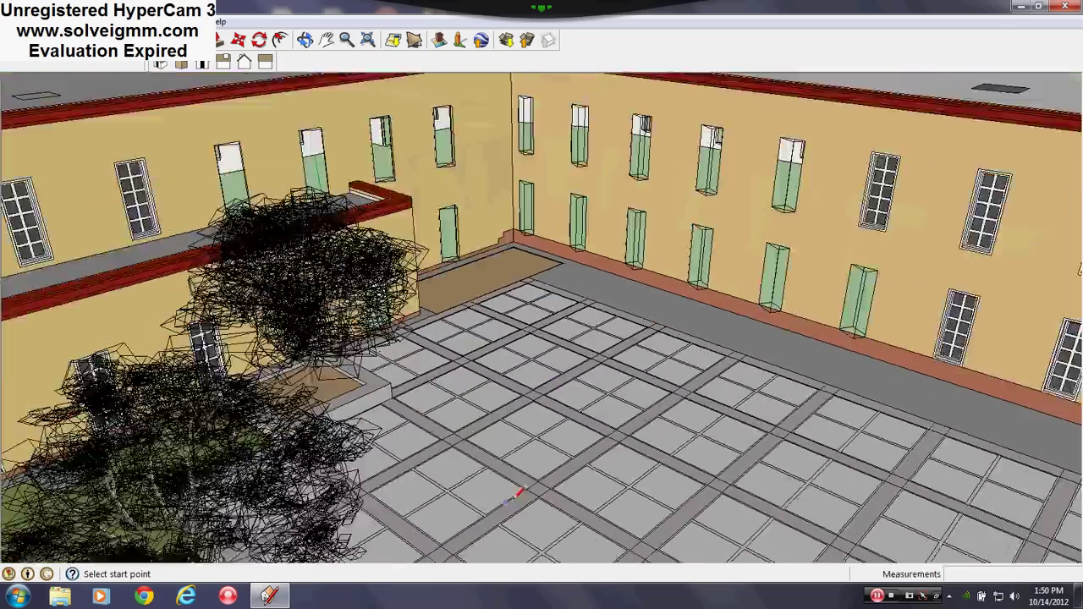
middle_drag(520, 493, 187, 468)
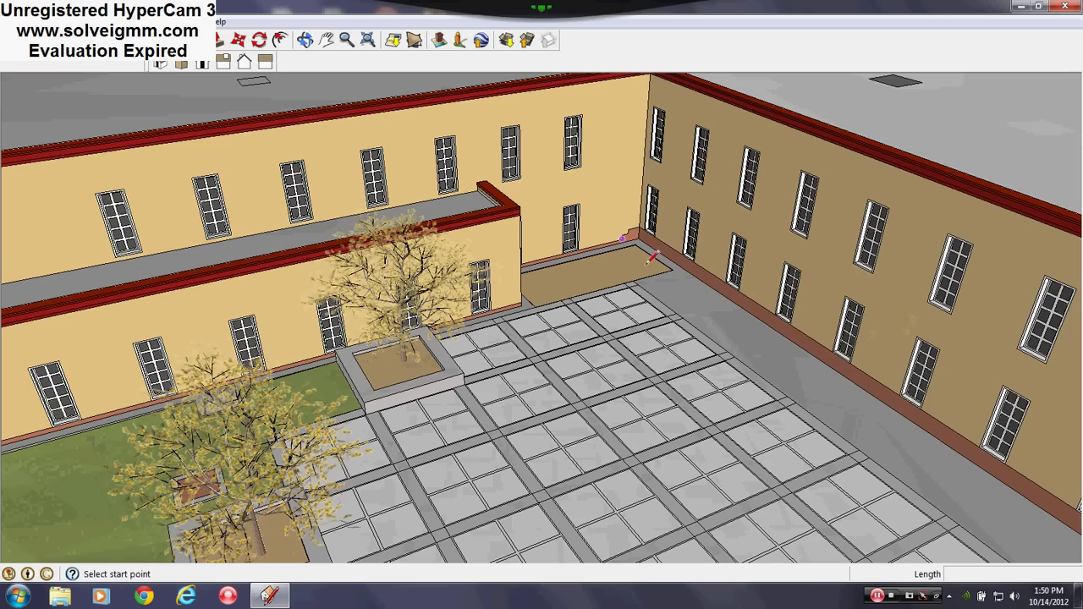
middle_drag(610, 395, 267, 440)
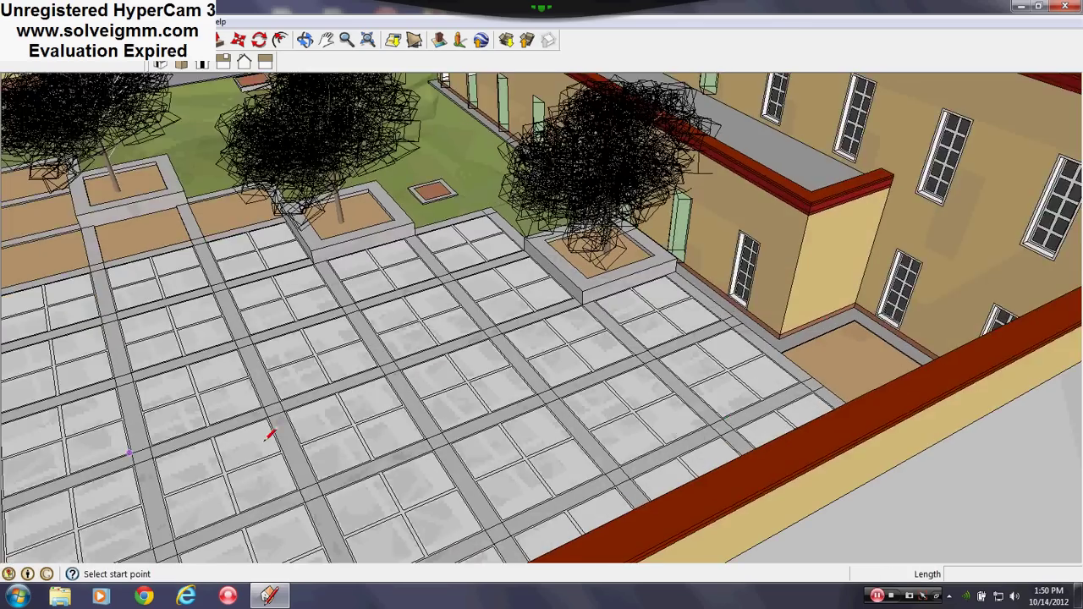
scroll(718, 429, down, 3)
scroll(187, 269, up, 3)
middle_drag(303, 322, 355, 325)
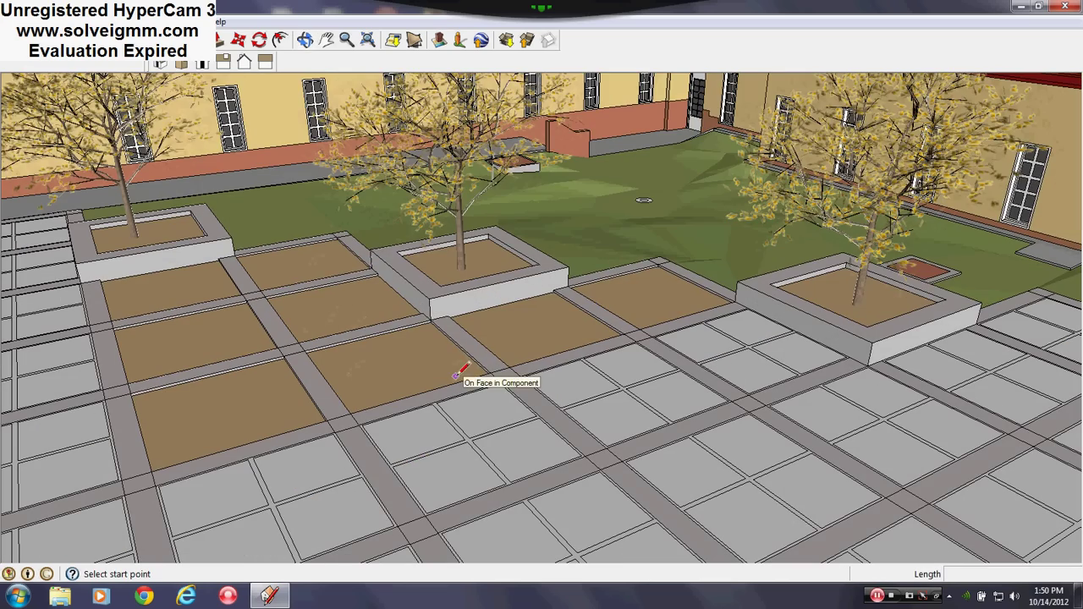
middle_drag(459, 450, 442, 386)
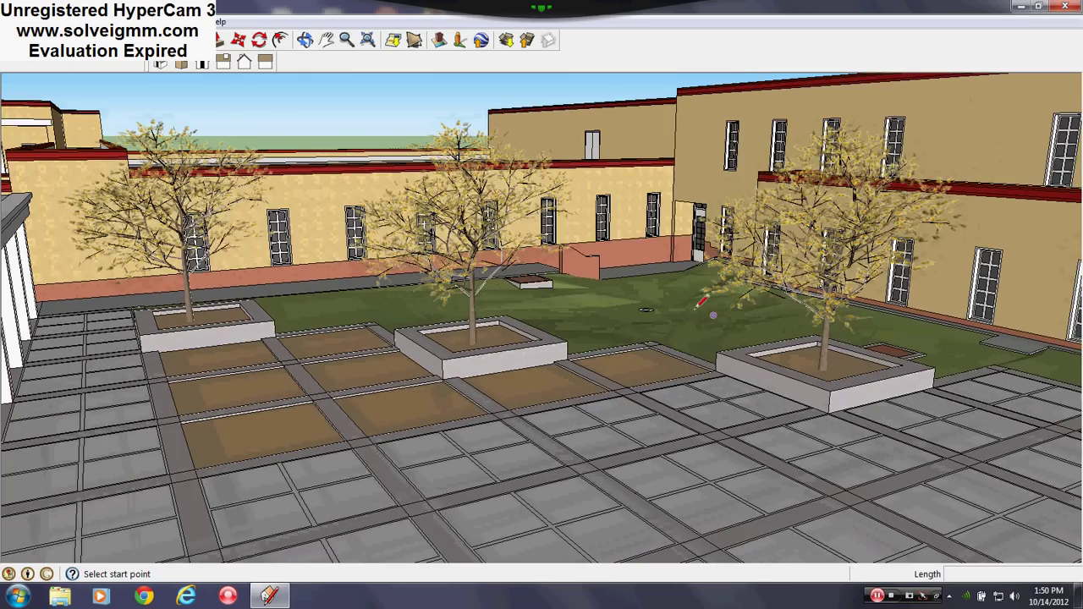
Examine the uneven lawn up close, with its sloped square box, stair wall and round ground cover
scroll(669, 310, up, 6)
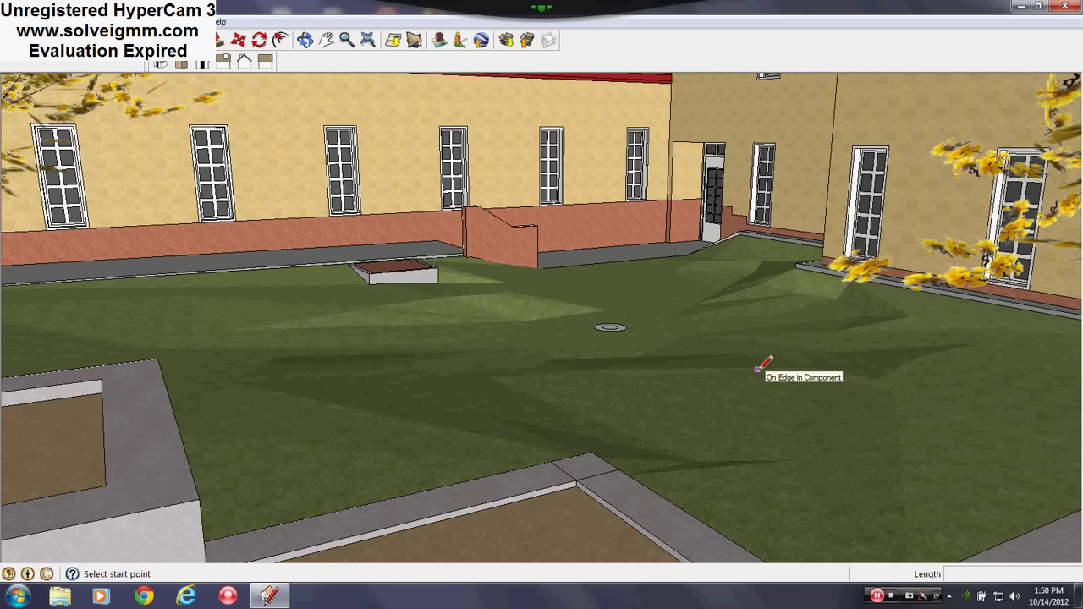
middle_drag(673, 470, 513, 360)
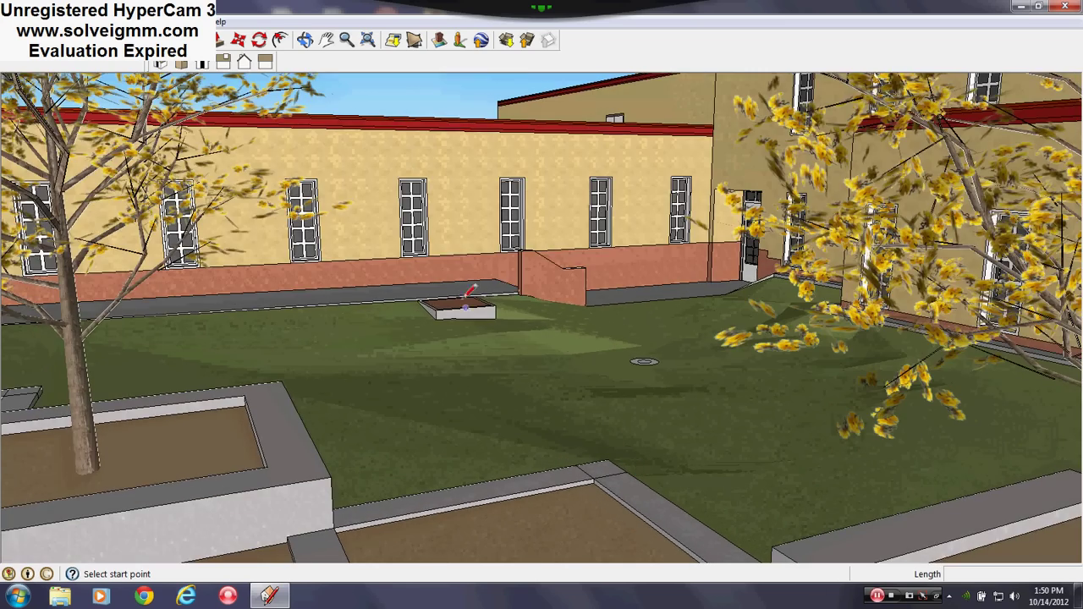
scroll(471, 302, up, 4)
middle_drag(442, 341, 655, 444)
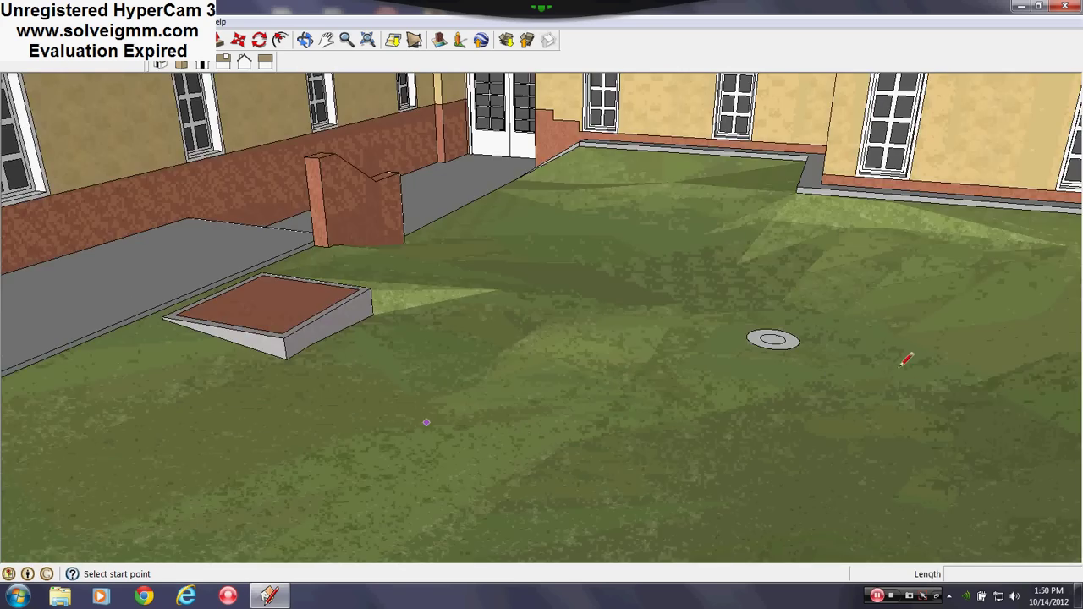
scroll(905, 362, down, 2)
scroll(346, 362, up, 3)
middle_drag(385, 365, 76, 364)
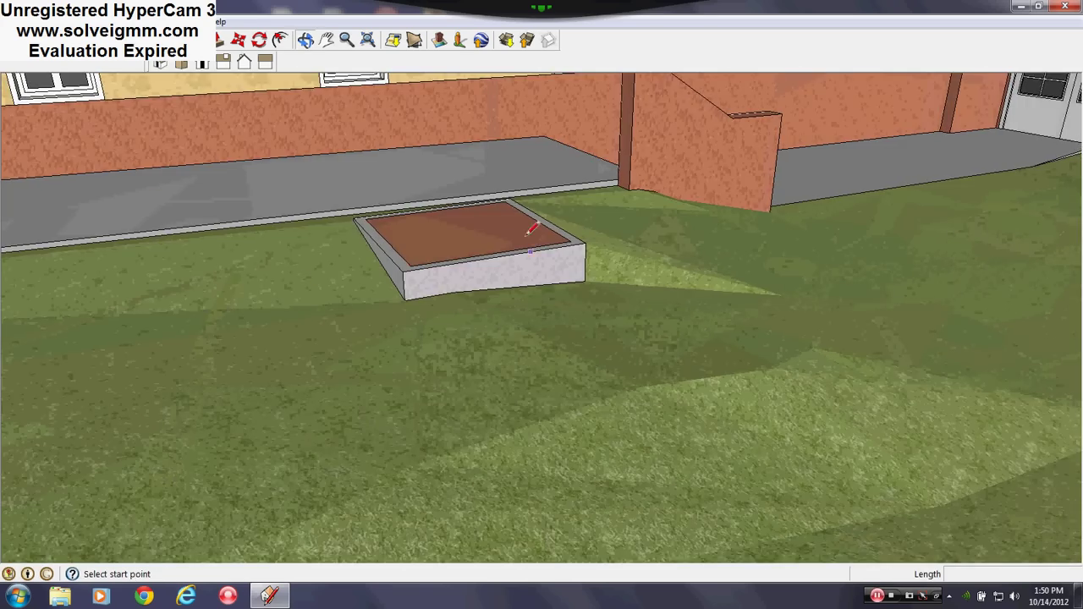
middle_drag(489, 242, 551, 423)
scroll(552, 422, down, 1)
middle_drag(593, 251, 279, 369)
scroll(827, 324, down, 3)
middle_drag(216, 437, 242, 244)
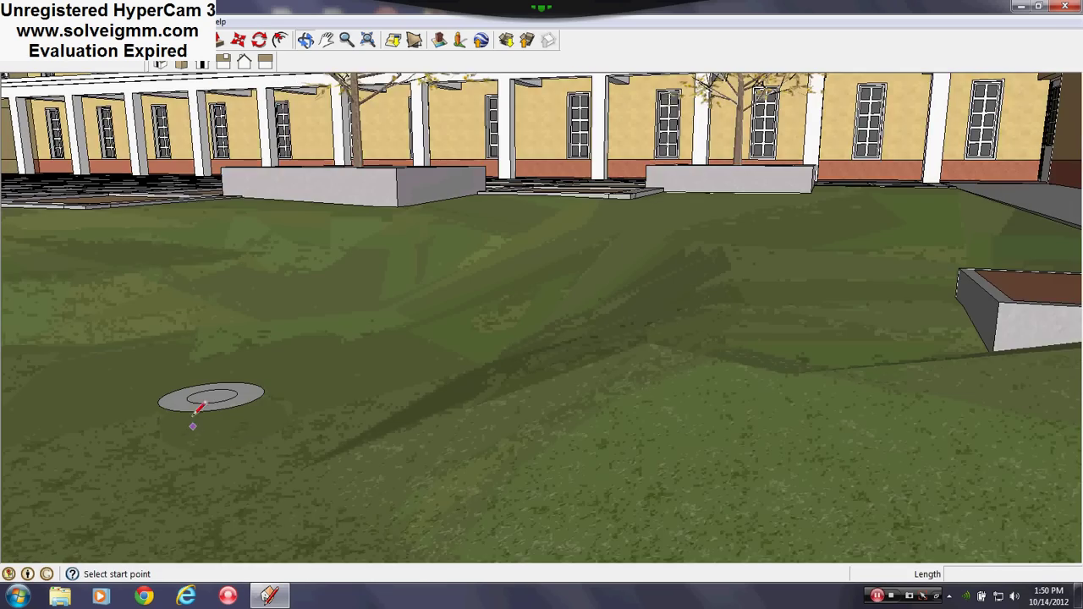
View the lawn's terrain against the single-storey wall and walkway, from above and from near ground level
mouse_move(196, 410)
middle_down()
mouse_move(186, 411)
mouse_move(819, 505)
mouse_move(706, 408)
mouse_move(689, 420)
mouse_move(664, 360)
middle_up()
scroll(667, 356, down, 3)
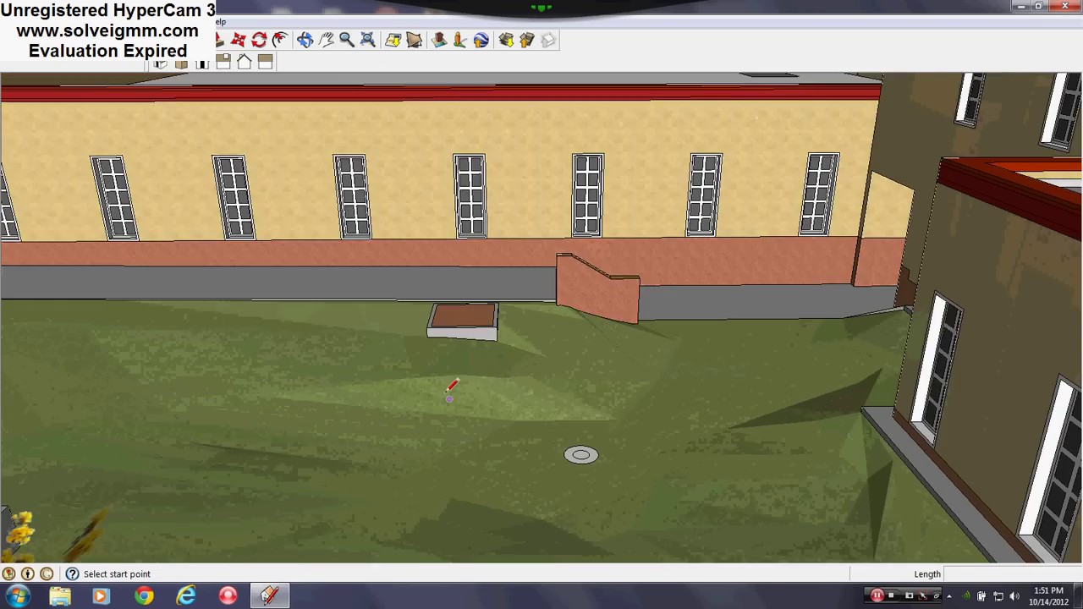
mouse_move(449, 382)
middle_down()
mouse_move(292, 333)
mouse_move(600, 394)
mouse_move(696, 447)
mouse_move(375, 404)
middle_up()
mouse_move(482, 366)
middle_down()
mouse_move(489, 377)
mouse_move(466, 345)
middle_up()
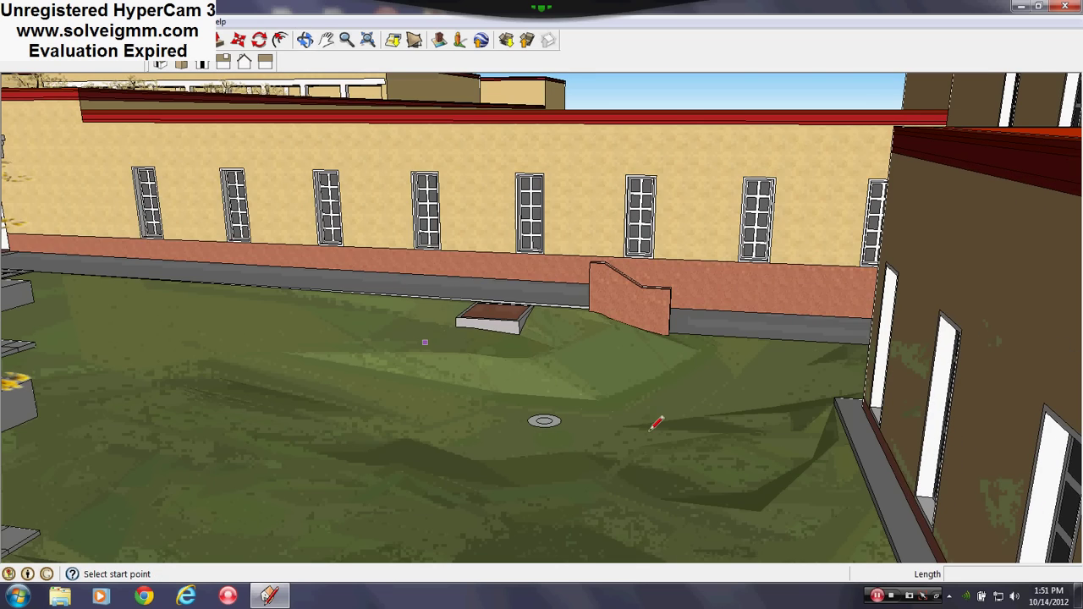
scroll(656, 423, down, 2)
middle_drag(656, 396, 658, 394)
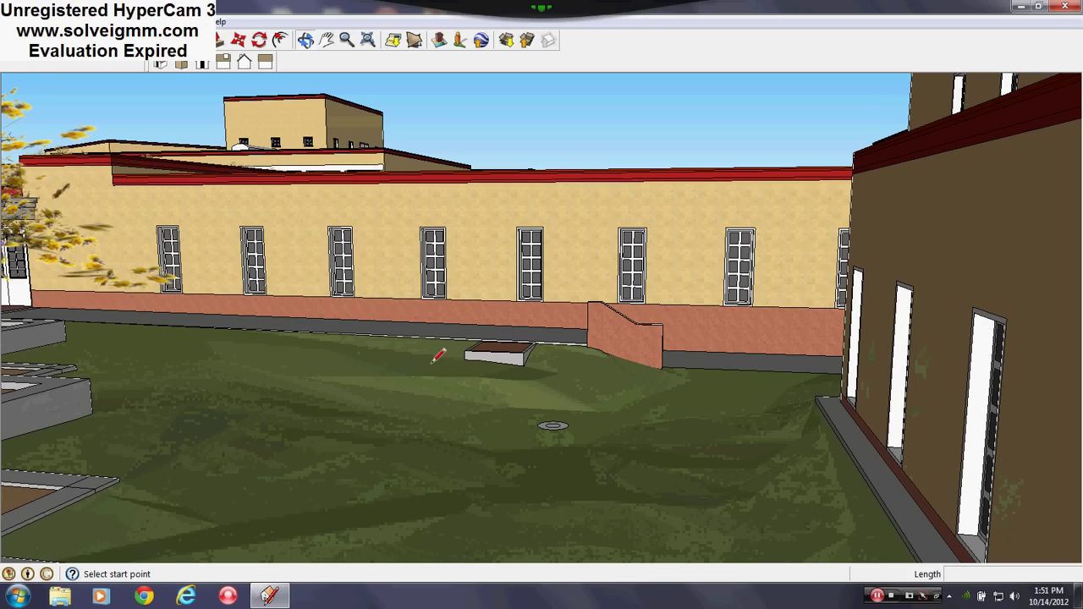
View the single-storey wing's windowed wall and walkway beside the lawn, ending at the double doors in the building's corner
mouse_move(438, 356)
middle_down()
mouse_move(536, 401)
mouse_move(619, 402)
middle_up()
scroll(859, 428, down, 3)
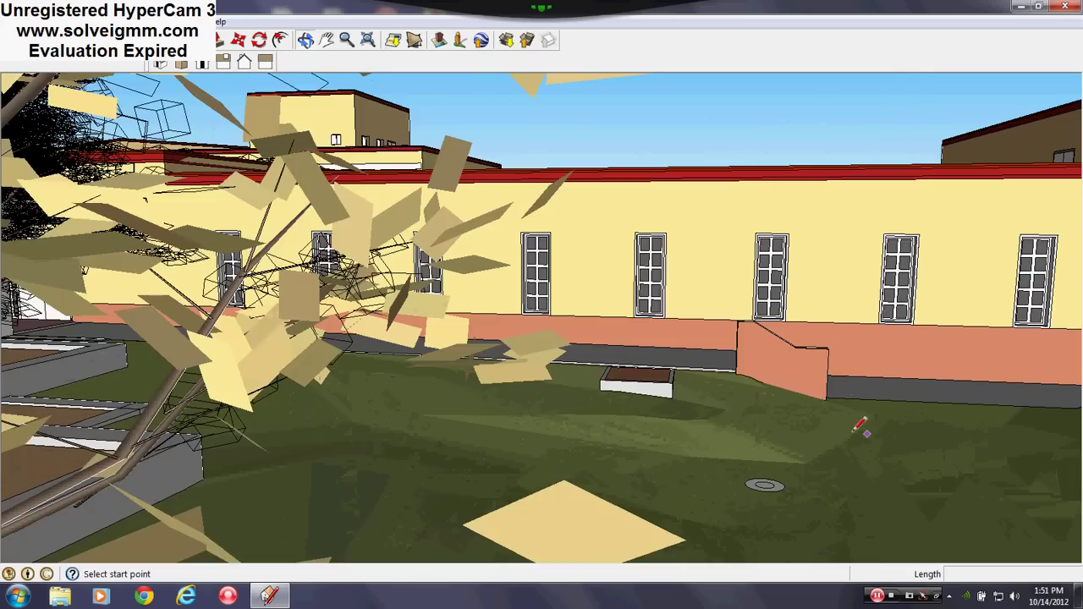
middle_drag(859, 427, 804, 430)
middle_drag(612, 366, 631, 416)
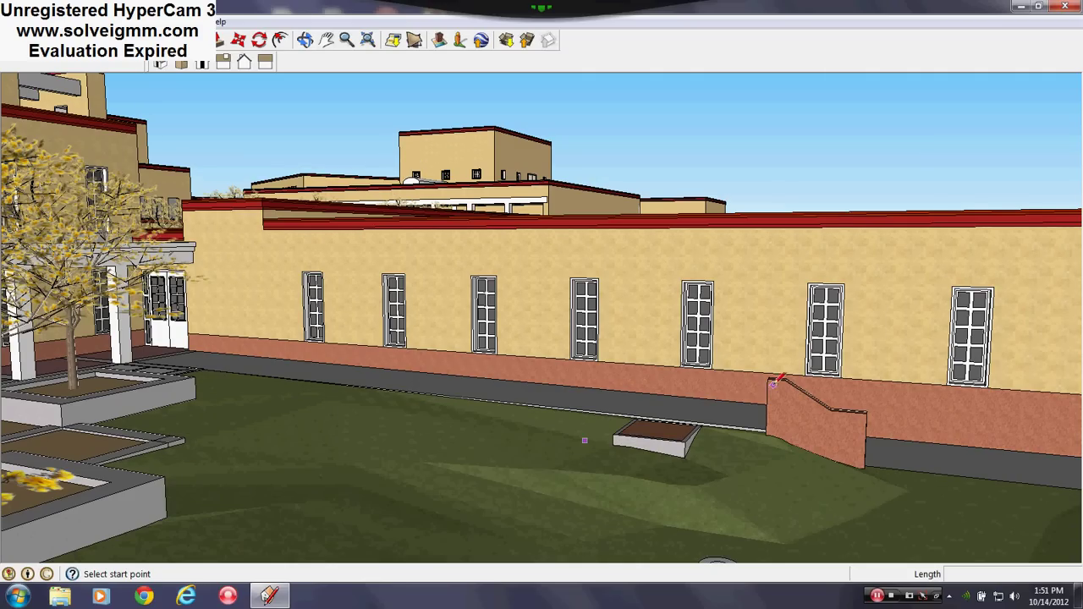
scroll(773, 383, up, 5)
middle_drag(550, 364, 906, 386)
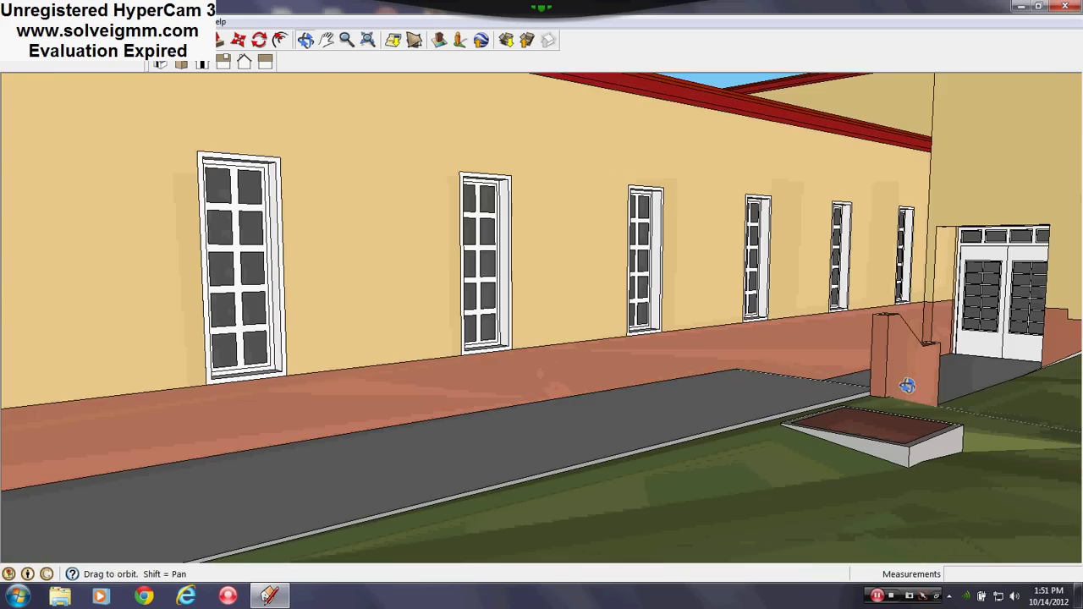
middle_drag(785, 391, 670, 432)
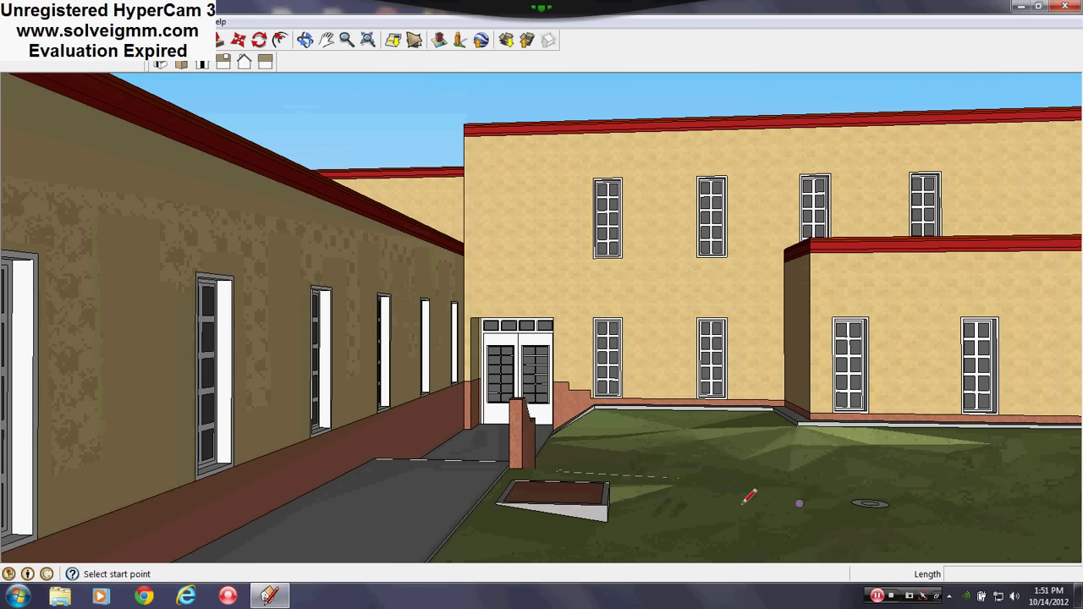
Inspect the two-storey wing's projecting ground-floor block from the lawn, the paved courtyard's corner bed, and the tree planters
scroll(732, 501, up, 3)
middle_drag(730, 500, 884, 515)
mouse_move(774, 495)
shift+middle_down()
mouse_move(561, 541)
mouse_move(720, 512)
shift+middle_up()
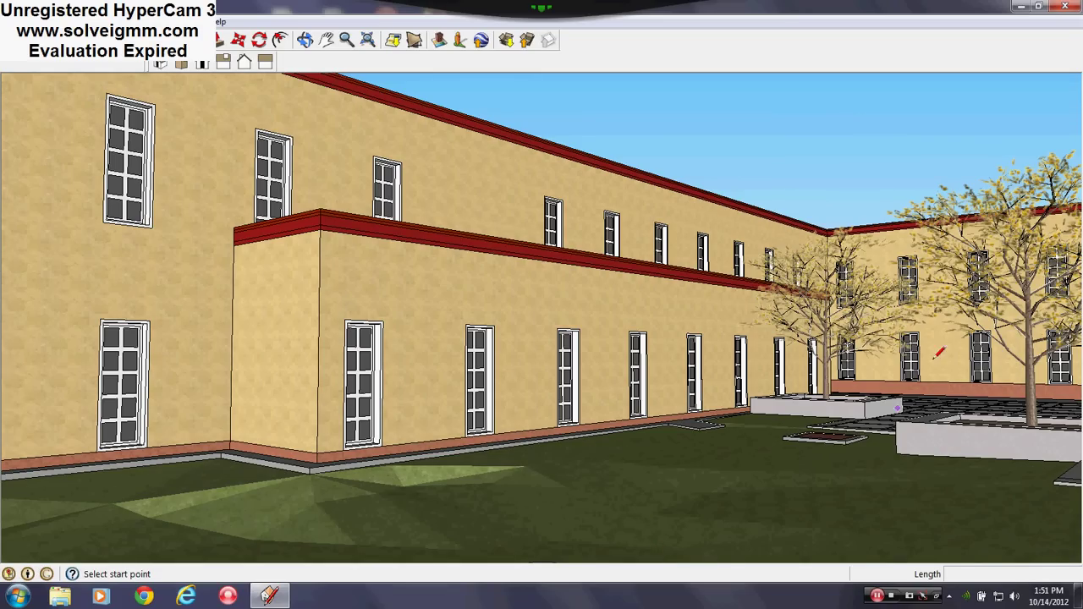
scroll(936, 357, up, 7)
middle_drag(919, 377, 570, 432)
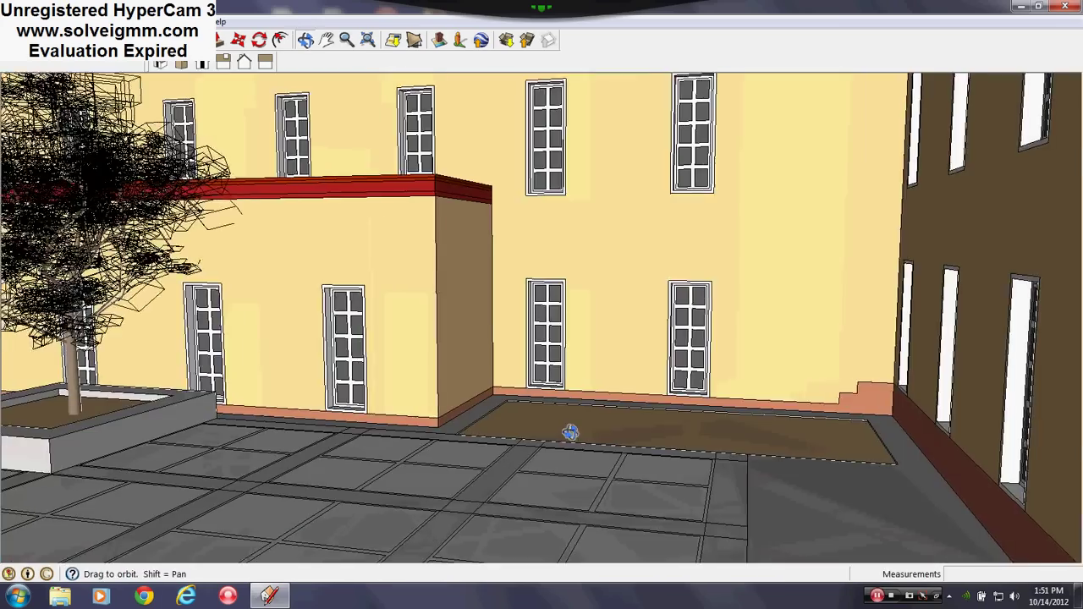
scroll(228, 389, down, 1)
scroll(207, 364, up, 5)
middle_drag(208, 365, 617, 386)
scroll(746, 390, down, 2)
scroll(617, 387, down, 4)
mouse_move(406, 375)
middle_down()
mouse_move(527, 356)
mouse_move(362, 266)
middle_up()
scroll(486, 368, up, 2)
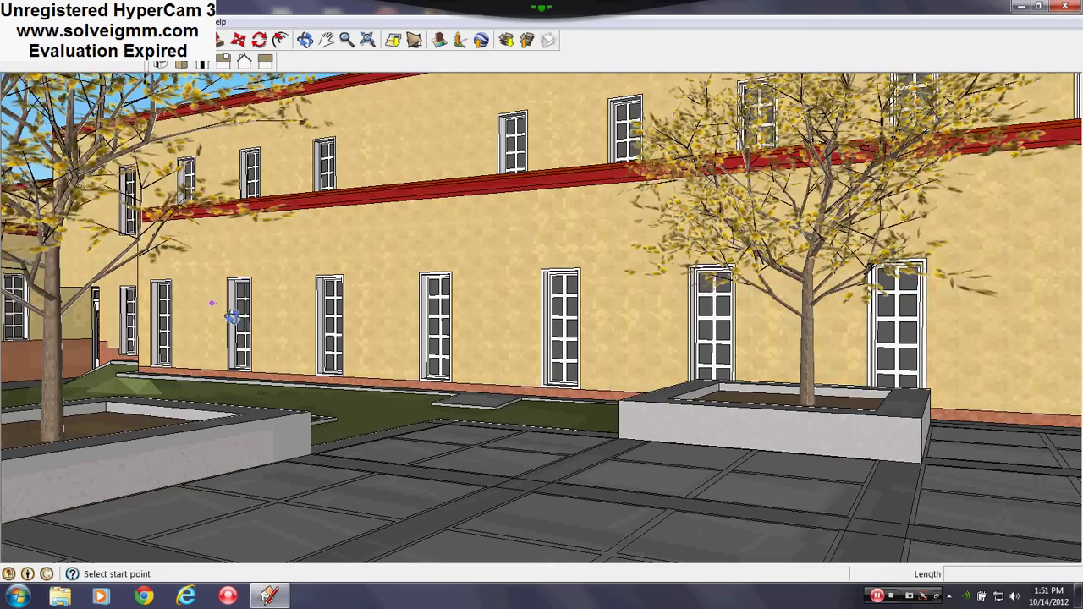
Examine the window row and red cornice of the projecting ground-floor block up close from the lawn
middle_drag(232, 318, 406, 314)
scroll(270, 314, up, 3)
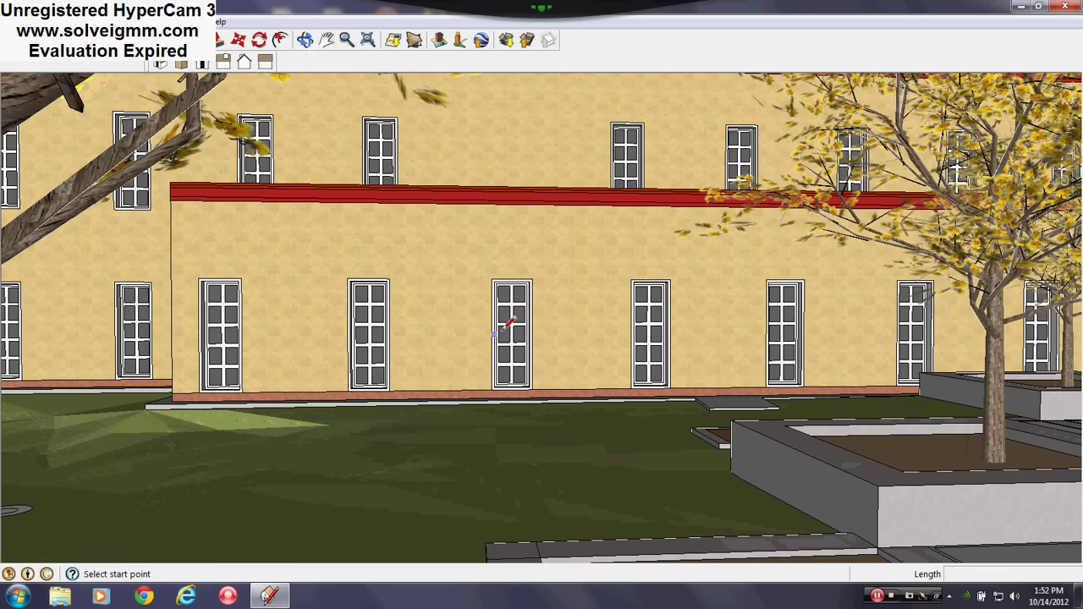
shift+middle_drag(766, 347, 742, 387)
scroll(742, 388, up, 1)
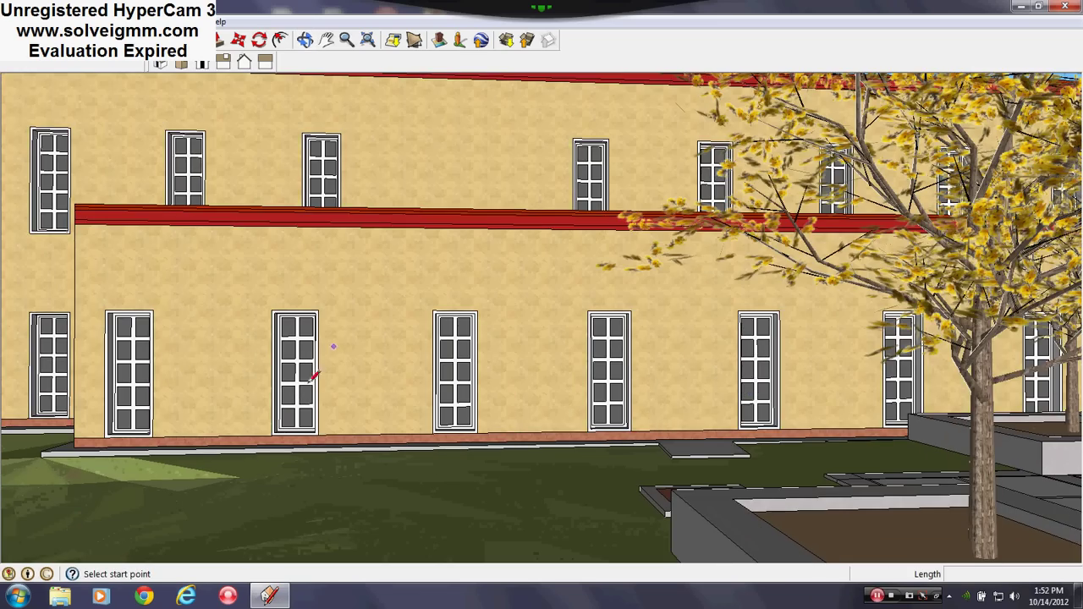
scroll(310, 381, up, 3)
middle_drag(309, 381, 414, 381)
scroll(391, 386, down, 1)
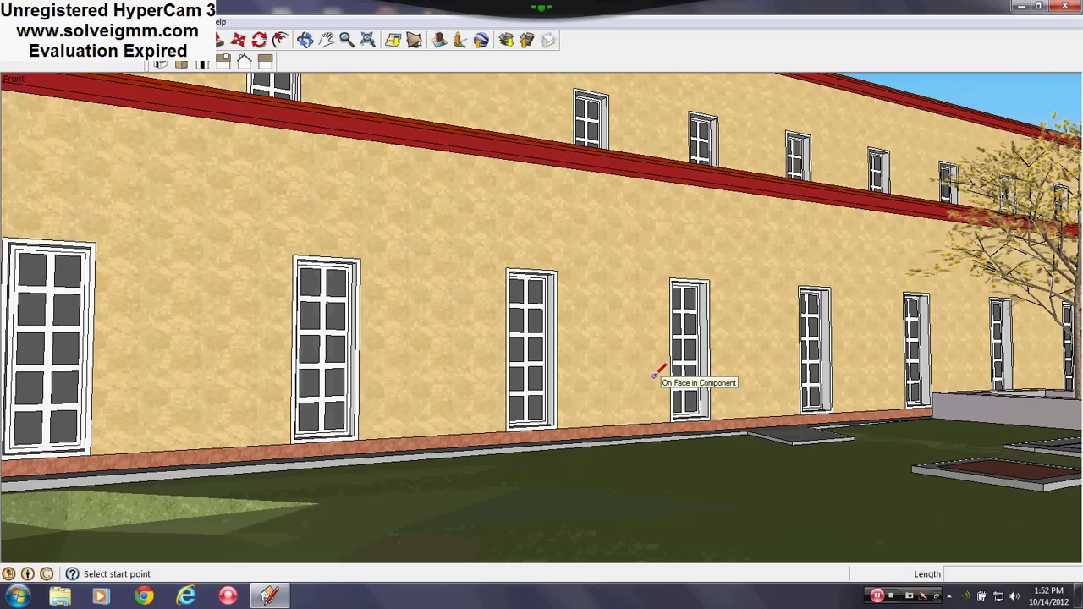
Look along the projecting block in both directions, then survey the two-storey facade and the paved courtyard from higher viewpoints
mouse_move(652, 380)
middle_down()
mouse_move(648, 411)
mouse_move(326, 431)
mouse_move(260, 424)
middle_up()
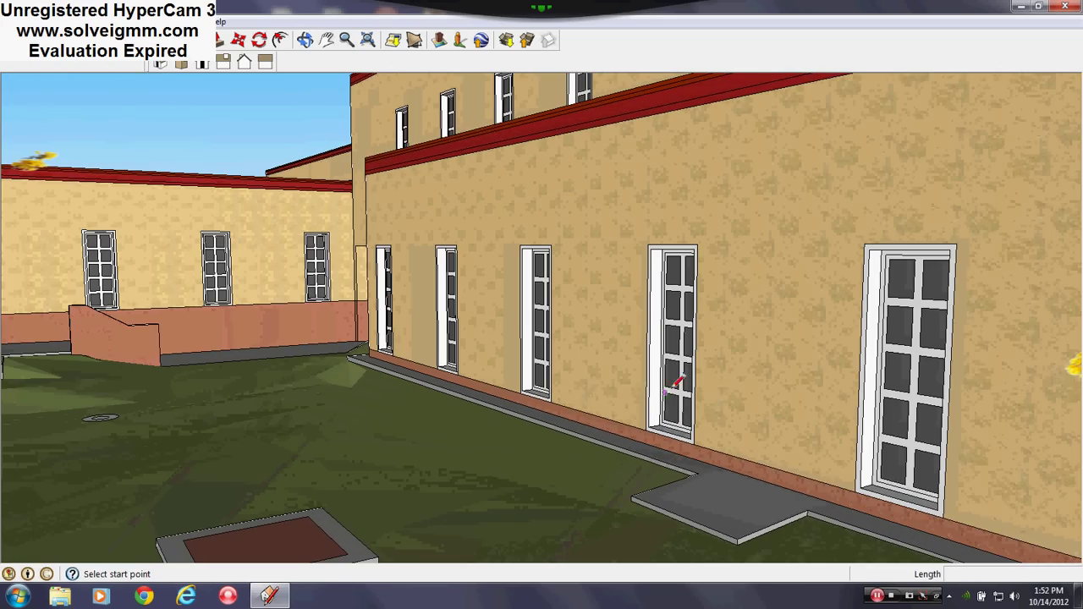
middle_drag(531, 389, 695, 450)
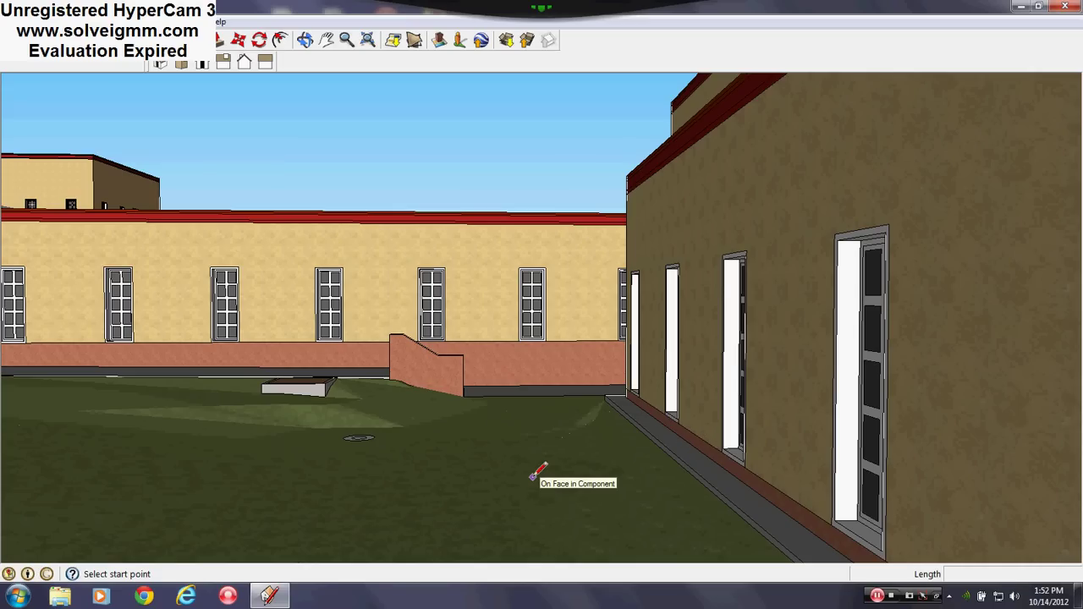
mouse_move(281, 368)
middle_down()
mouse_move(524, 409)
mouse_move(784, 418)
mouse_move(917, 360)
mouse_move(461, 523)
middle_up()
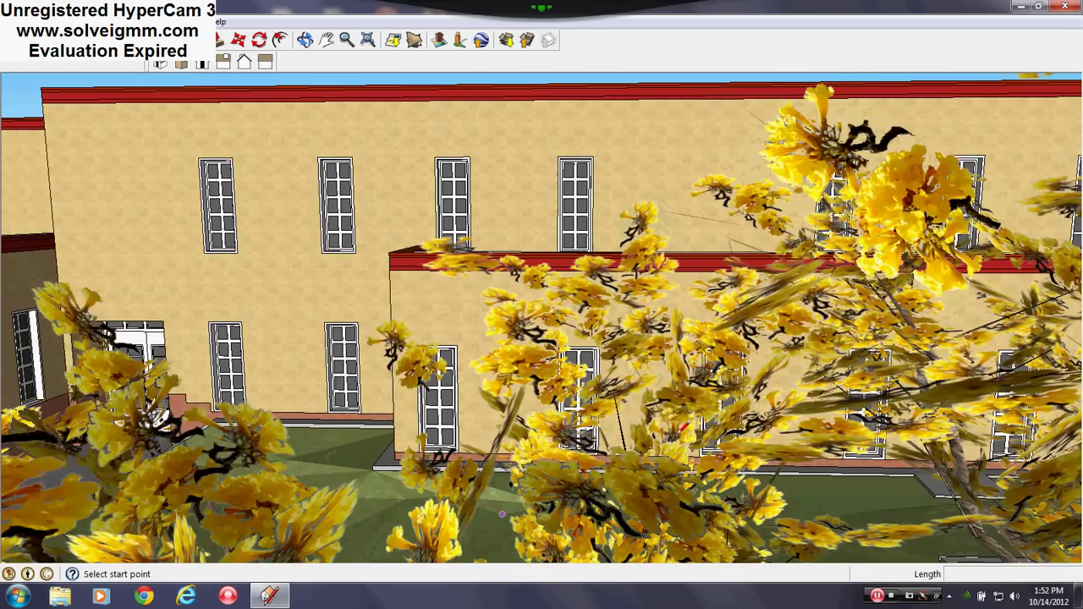
scroll(393, 423, up, 3)
middle_drag(381, 428, 668, 398)
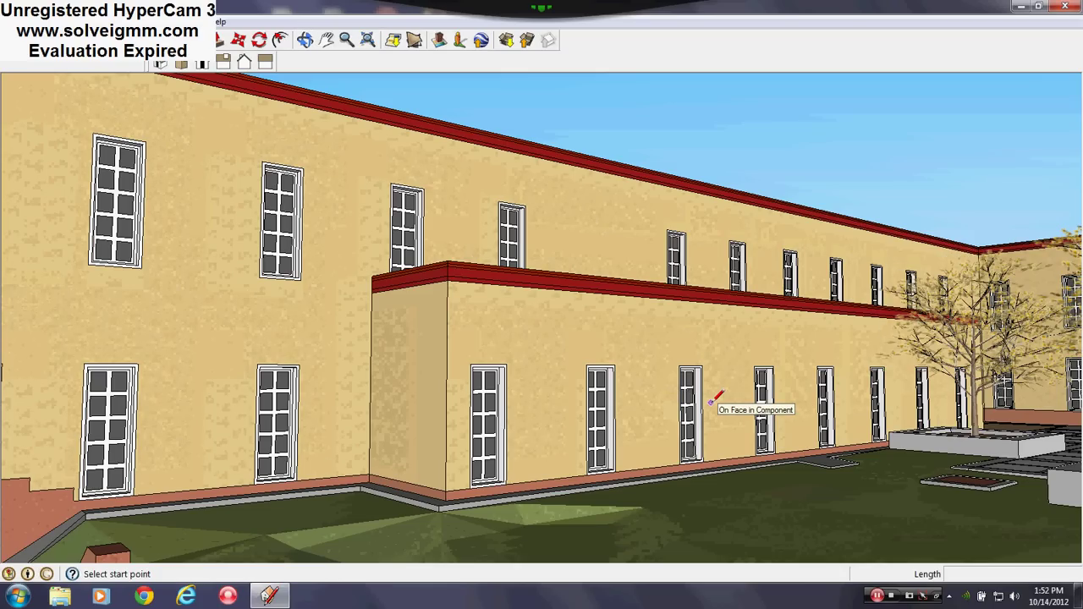
middle_drag(552, 343, 479, 510)
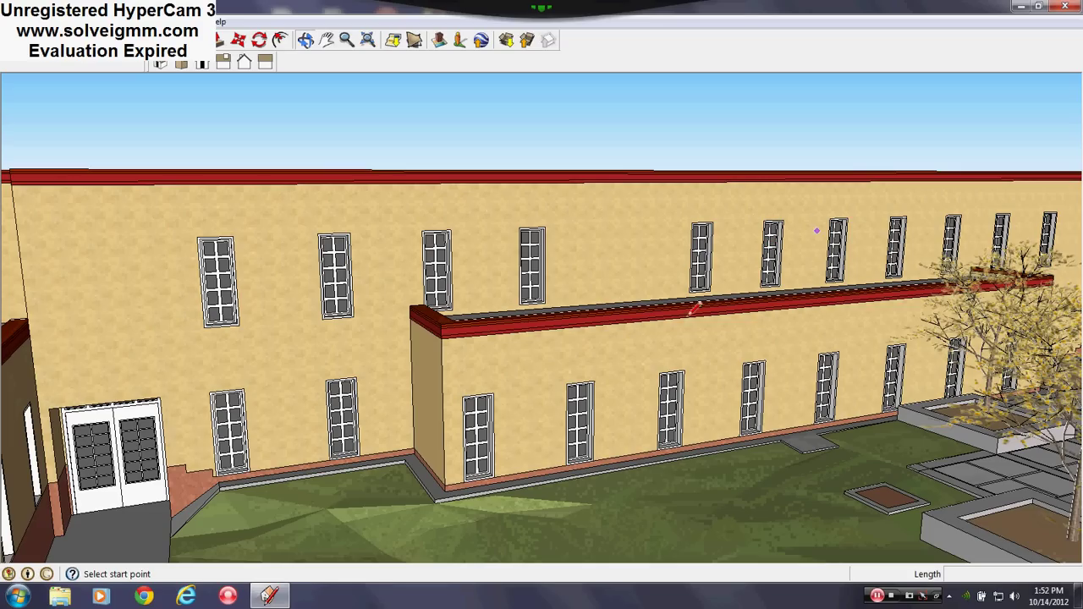
middle_drag(691, 311, 657, 363)
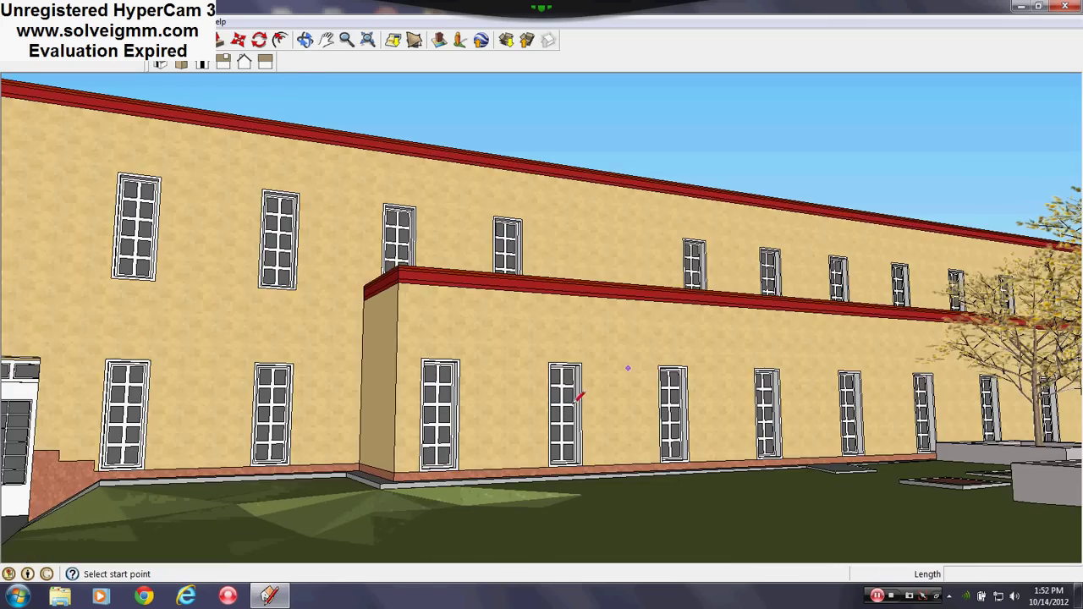
middle_drag(579, 396, 668, 434)
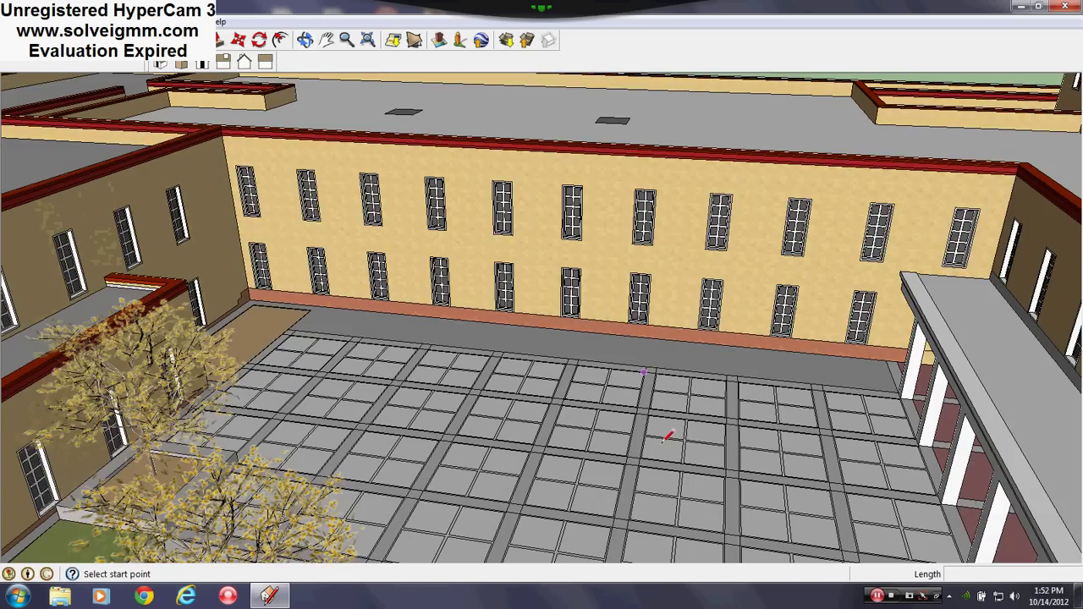
Examine the paved courtyard's two-storey window wall and the view into the courtyard through a window from inside the building
middle_drag(740, 524, 716, 373)
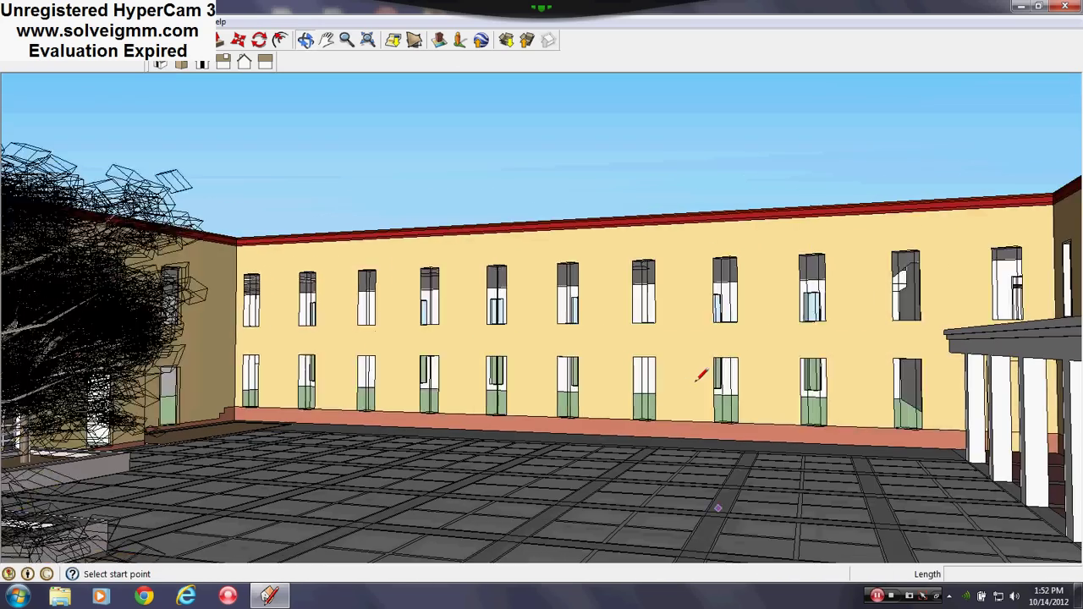
middle_drag(563, 298, 258, 287)
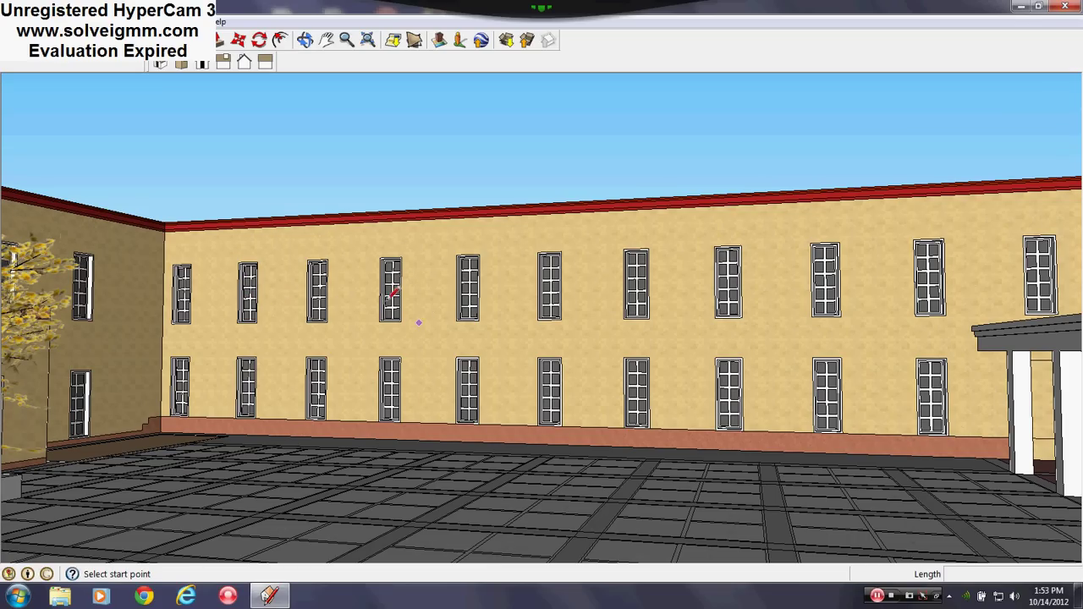
middle_drag(391, 292, 793, 474)
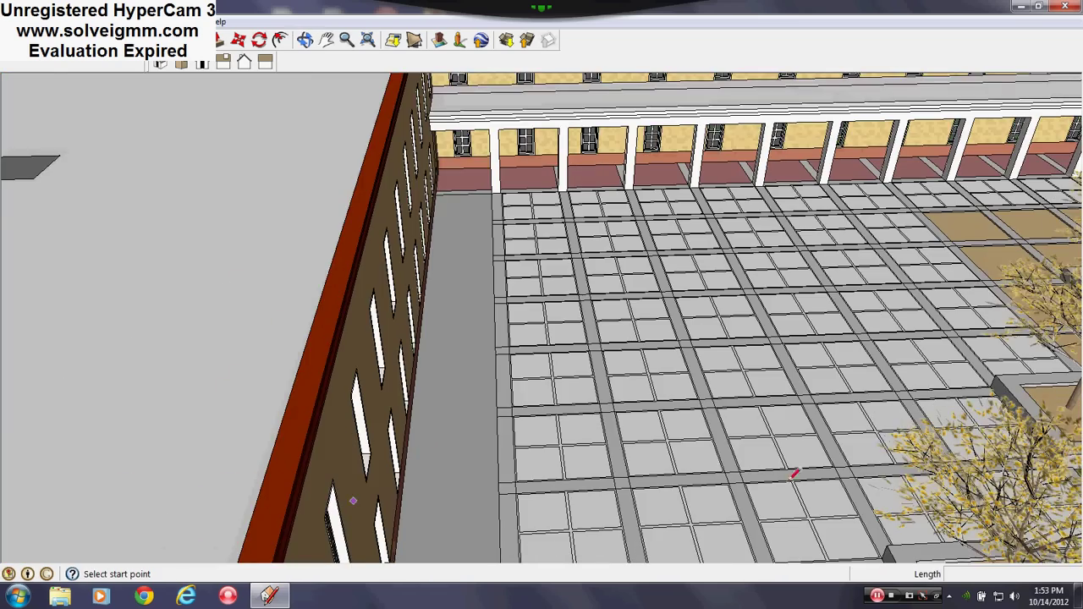
scroll(362, 428, up, 4)
middle_drag(362, 428, 660, 304)
scroll(470, 343, up, 3)
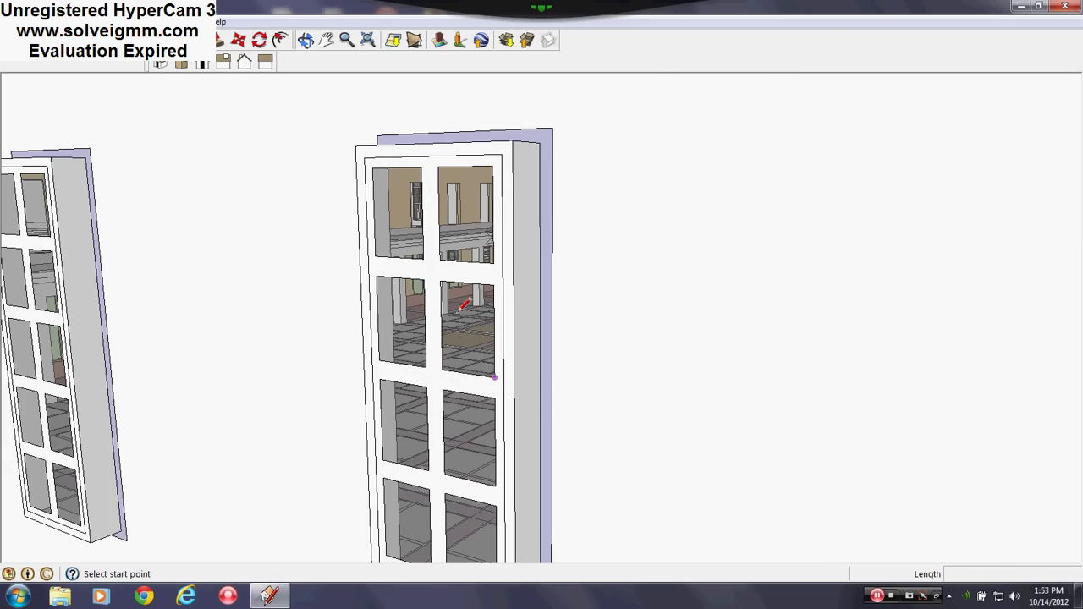
scroll(461, 310, up, 5)
scroll(464, 310, up, 5)
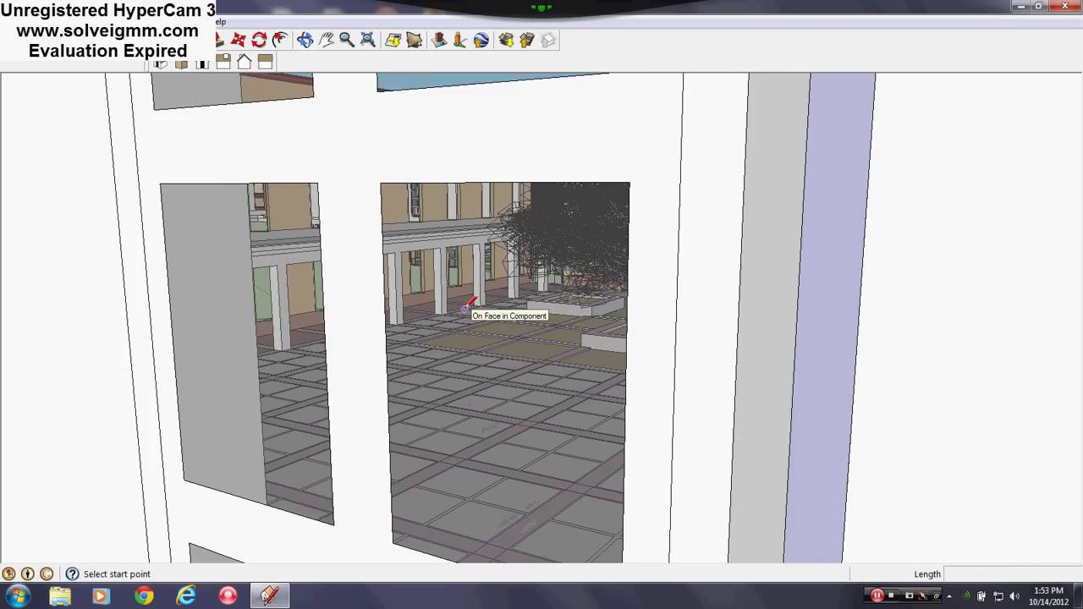
scroll(465, 310, down, 5)
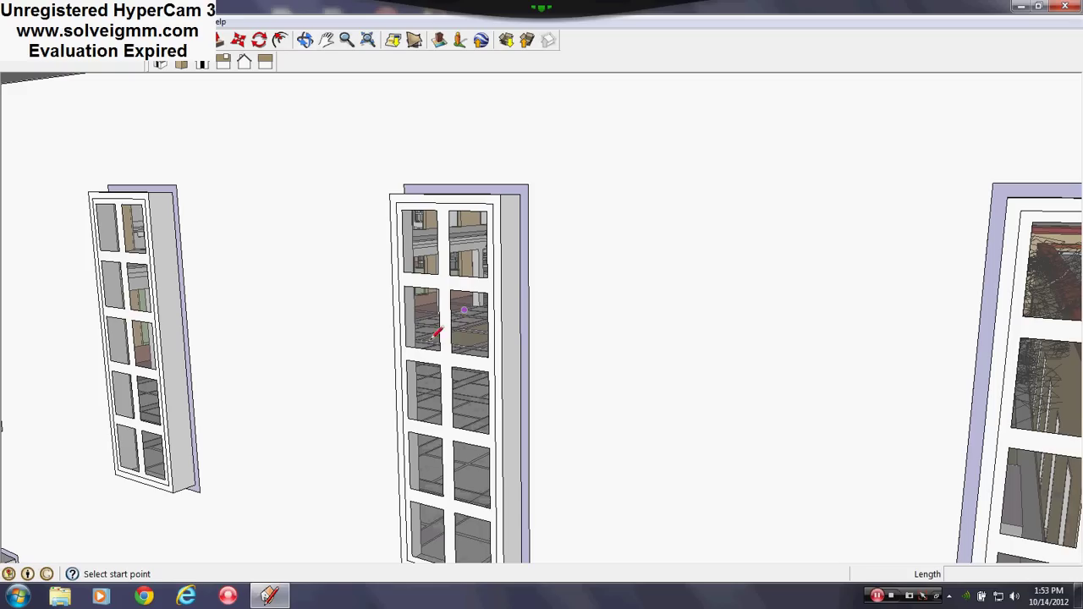
scroll(461, 320, up, 2)
scroll(460, 324, up, 3)
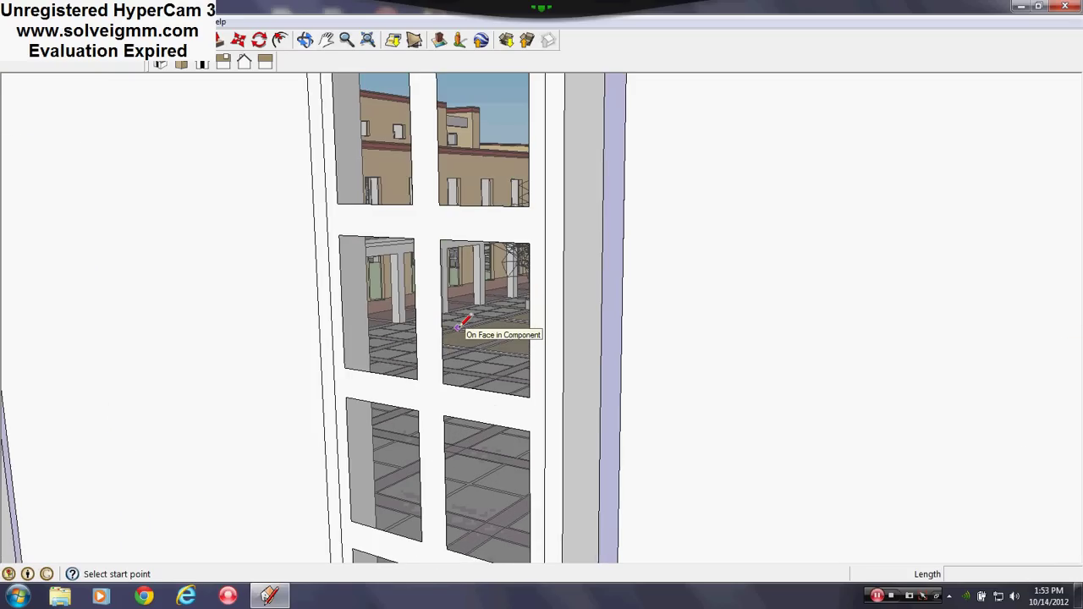
middle_drag(458, 328, 499, 338)
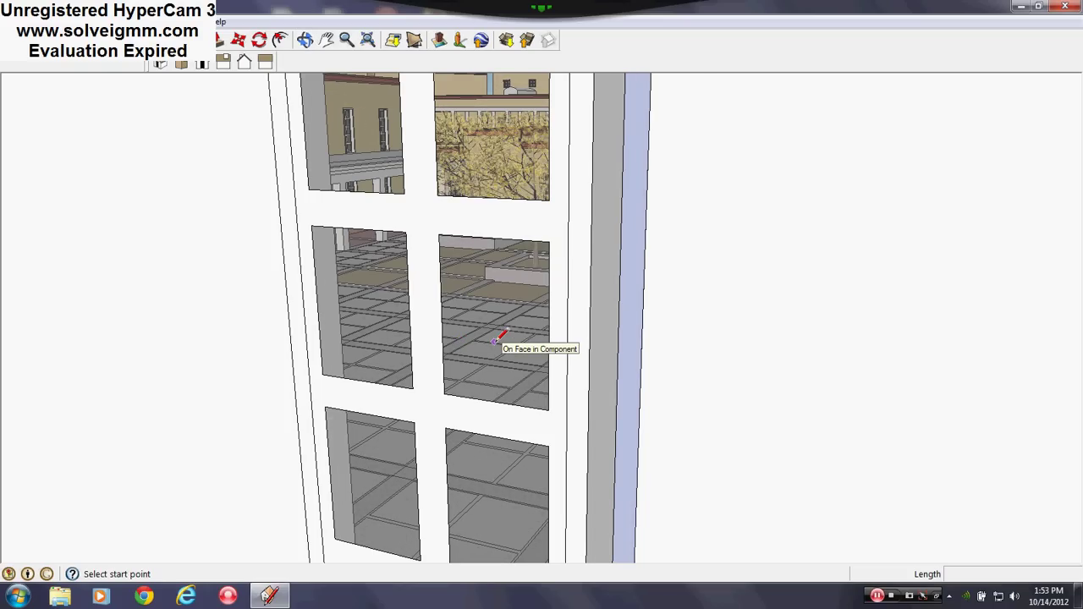
scroll(503, 326, up, 2)
scroll(519, 284, up, 2)
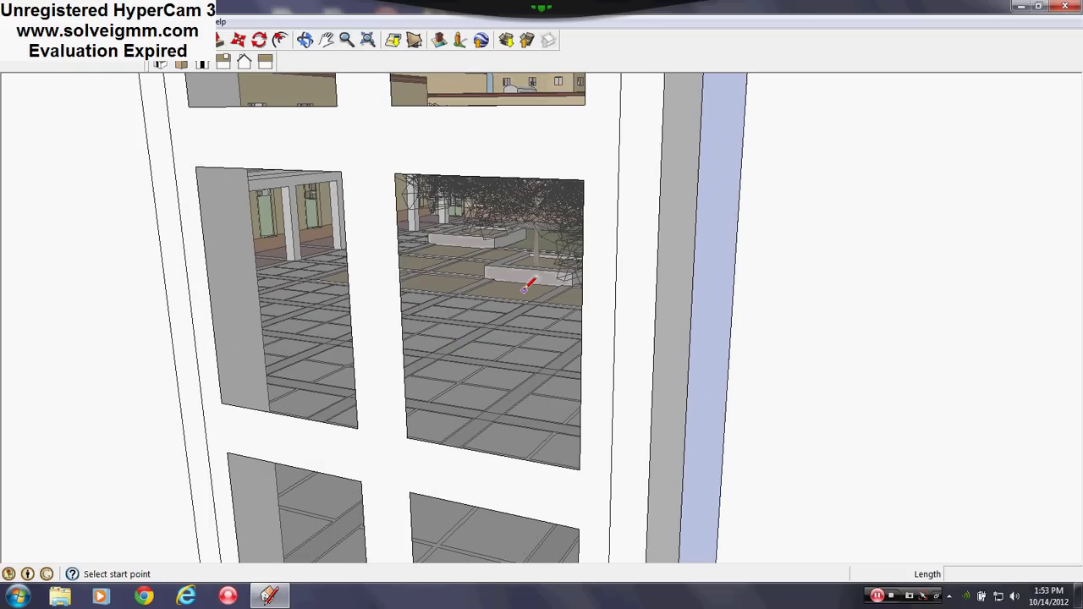
scroll(525, 288, up, 4)
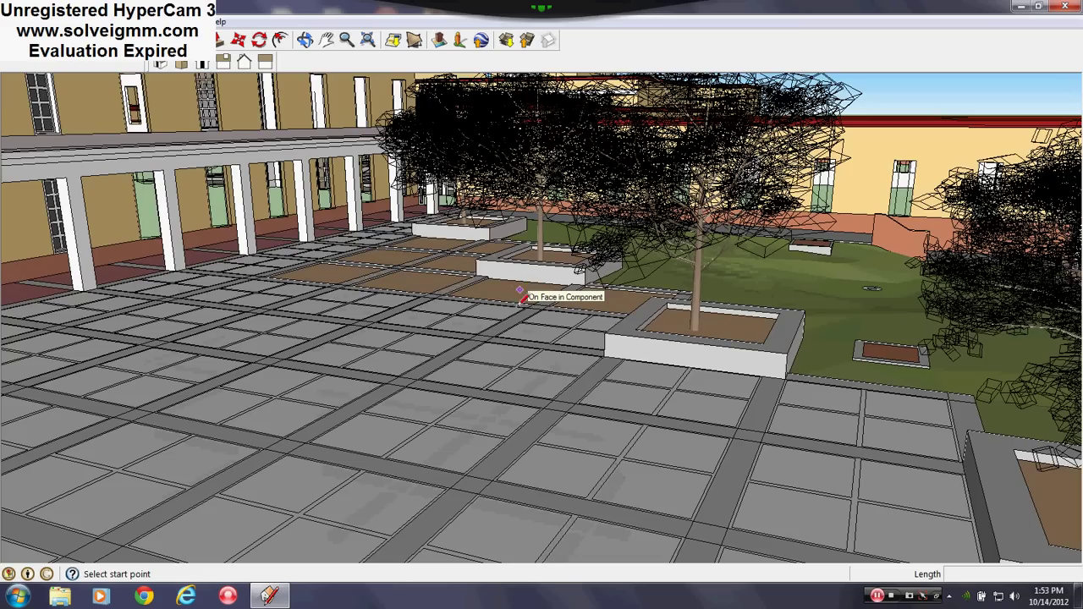
Look around the paved courtyard from the colonnade and tree planters to the windows of the single-storey wing beside the lawn
mouse_move(521, 298)
middle_down()
mouse_move(573, 415)
mouse_move(793, 443)
middle_up()
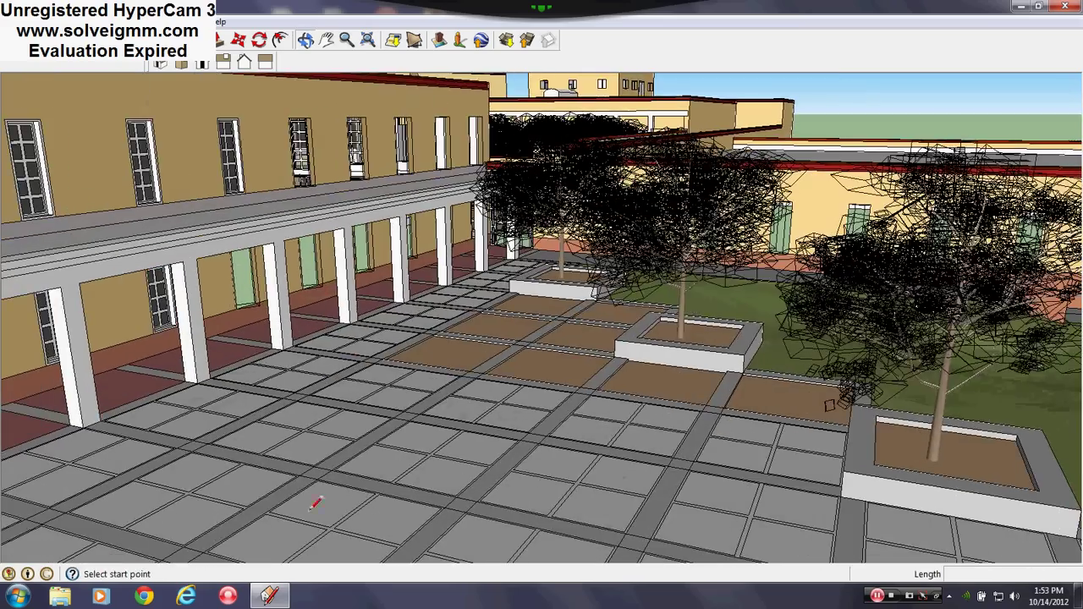
mouse_move(314, 503)
middle_down()
mouse_move(314, 355)
mouse_move(482, 431)
mouse_move(349, 467)
mouse_move(8, 414)
middle_up()
scroll(170, 355, up, 1)
mouse_move(700, 327)
middle_down()
mouse_move(437, 333)
mouse_move(609, 295)
mouse_move(496, 302)
mouse_move(507, 296)
mouse_move(464, 266)
middle_up()
scroll(437, 333, up, 2)
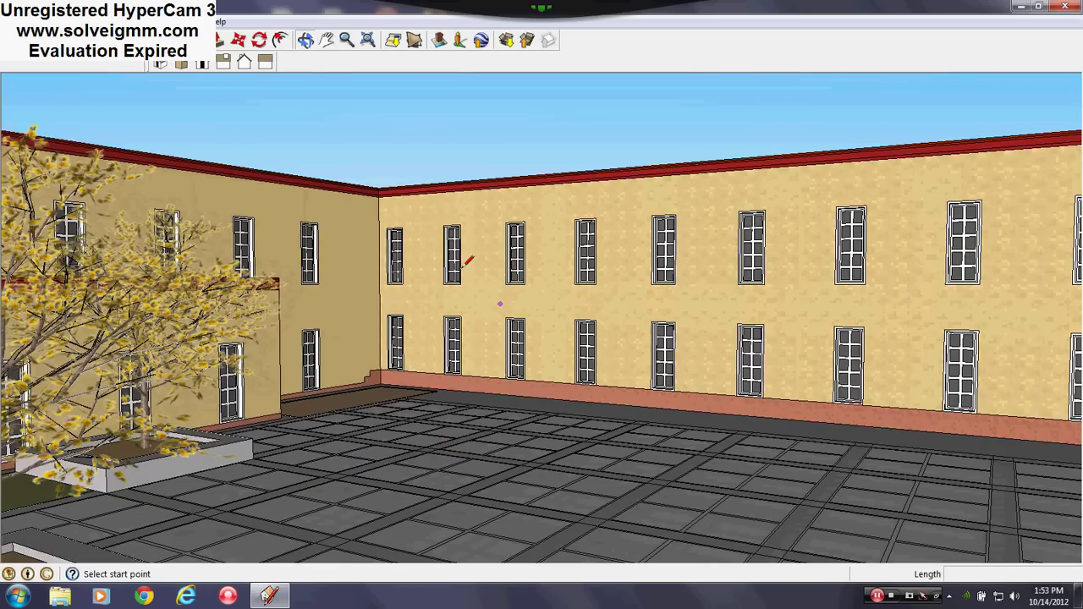
middle_drag(509, 326, 377, 356)
scroll(62, 323, up, 2)
mouse_move(74, 316)
middle_down()
mouse_move(350, 321)
mouse_move(166, 525)
mouse_move(327, 433)
mouse_move(567, 382)
mouse_move(299, 330)
mouse_move(246, 339)
mouse_move(258, 290)
middle_up()
scroll(238, 336, up, 5)
scroll(257, 290, up, 1)
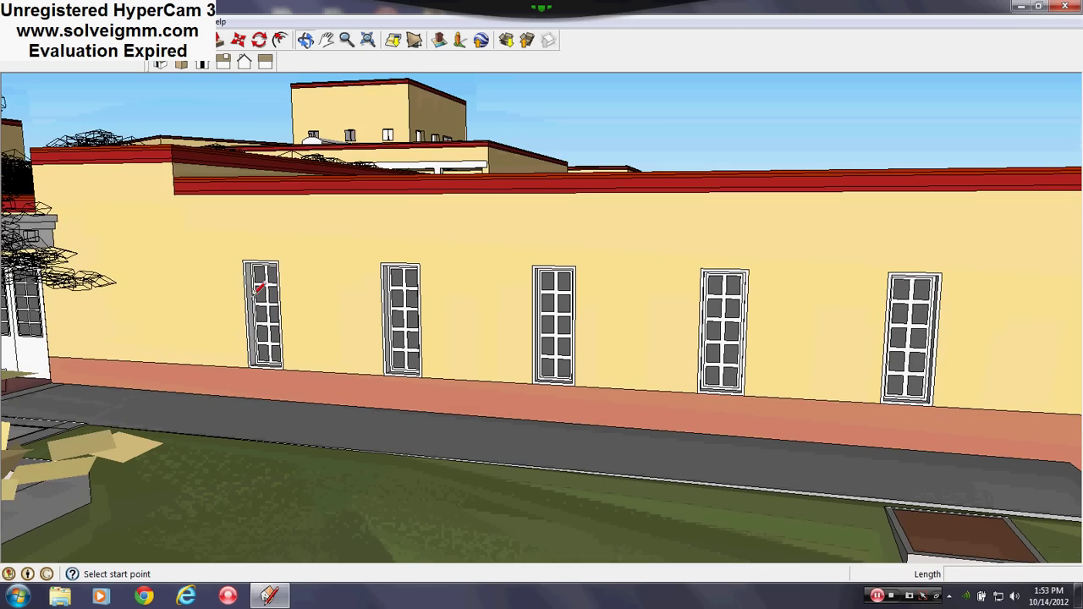
scroll(252, 297, down, 1)
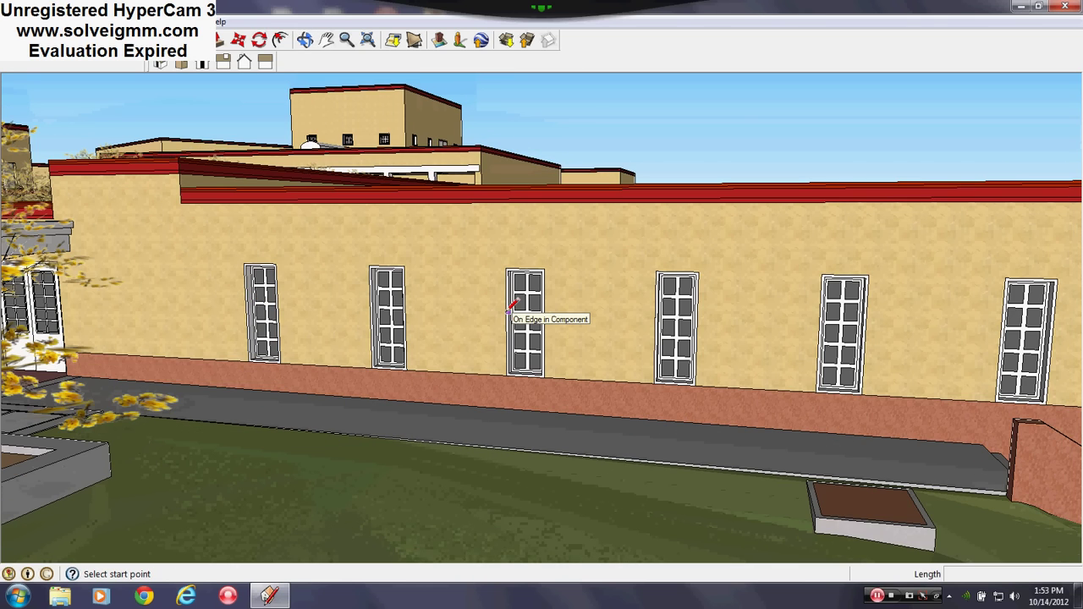
Inspect the glazed double doors in the courtyard corner and the neighbouring ground-floor windows up close
middle_drag(354, 373, 880, 406)
scroll(909, 239, up, 2)
mouse_move(907, 240)
middle_down()
mouse_move(665, 280)
mouse_move(665, 307)
mouse_move(702, 276)
mouse_move(841, 230)
middle_up()
scroll(665, 307, up, 3)
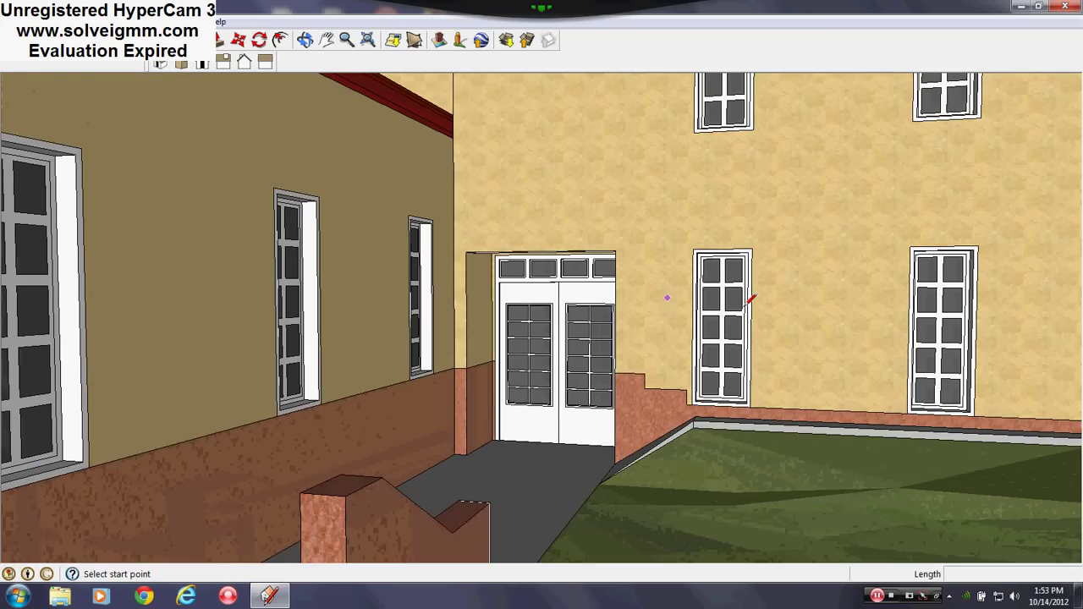
scroll(667, 318, down, 1)
middle_drag(650, 311, 298, 385)
scroll(298, 385, up, 6)
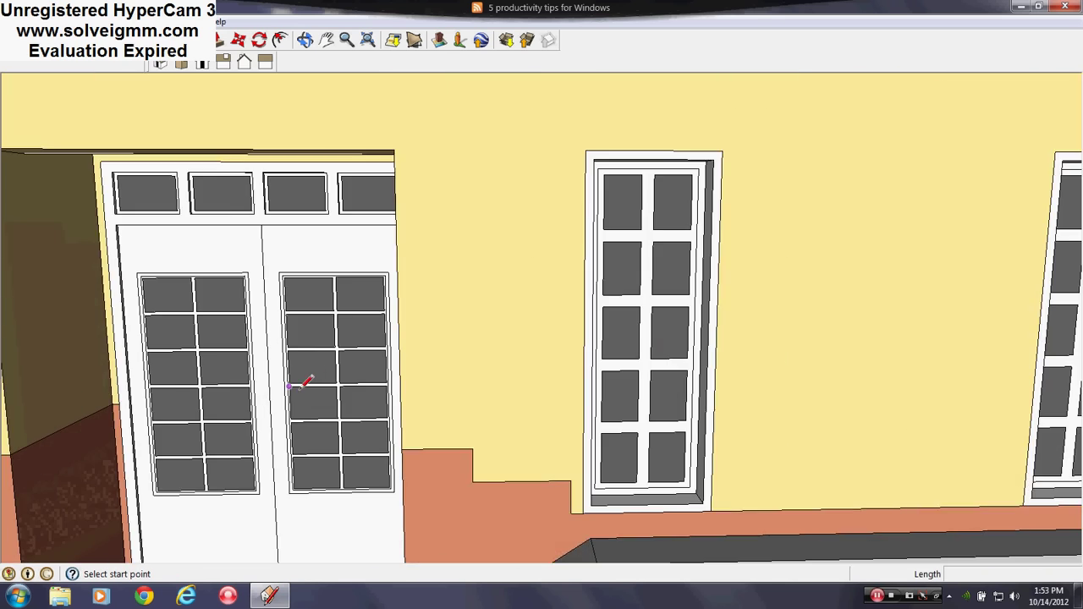
scroll(324, 354, up, 2)
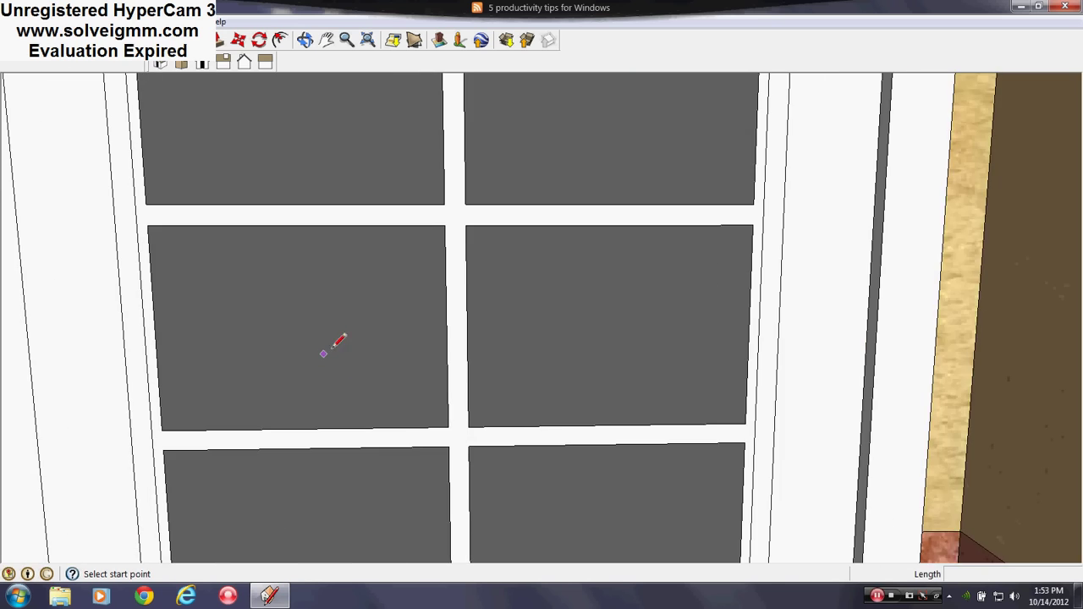
scroll(401, 288, down, 5)
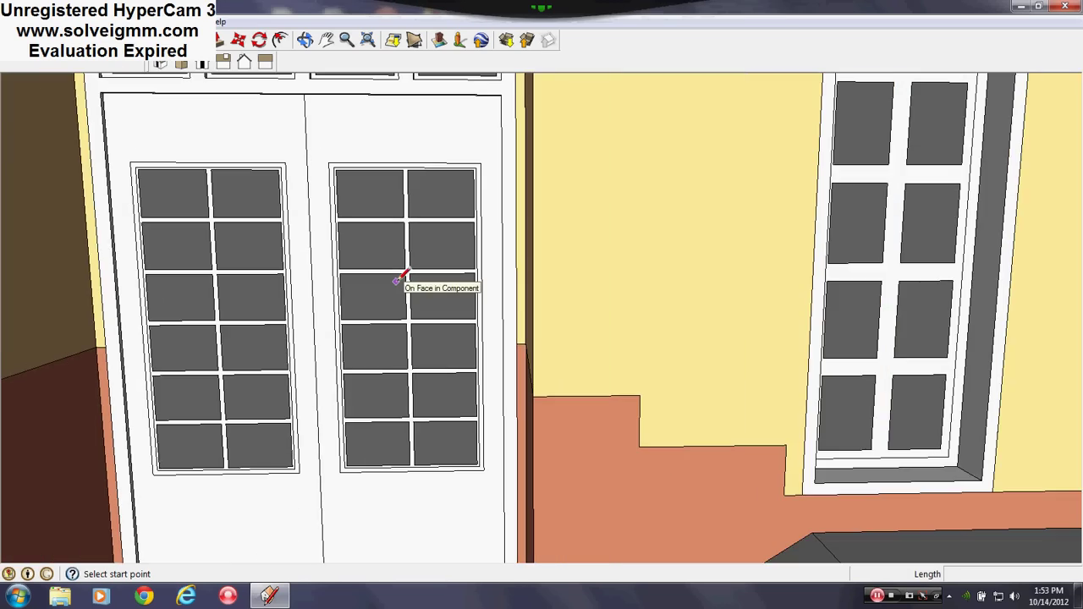
scroll(397, 282, down, 5)
Examine the outer two-storey facade beyond the courtyard, including its corner entrance, louvred vents and rows of windows
middle_drag(403, 282, 724, 242)
scroll(517, 472, down, 3)
scroll(834, 406, down, 3)
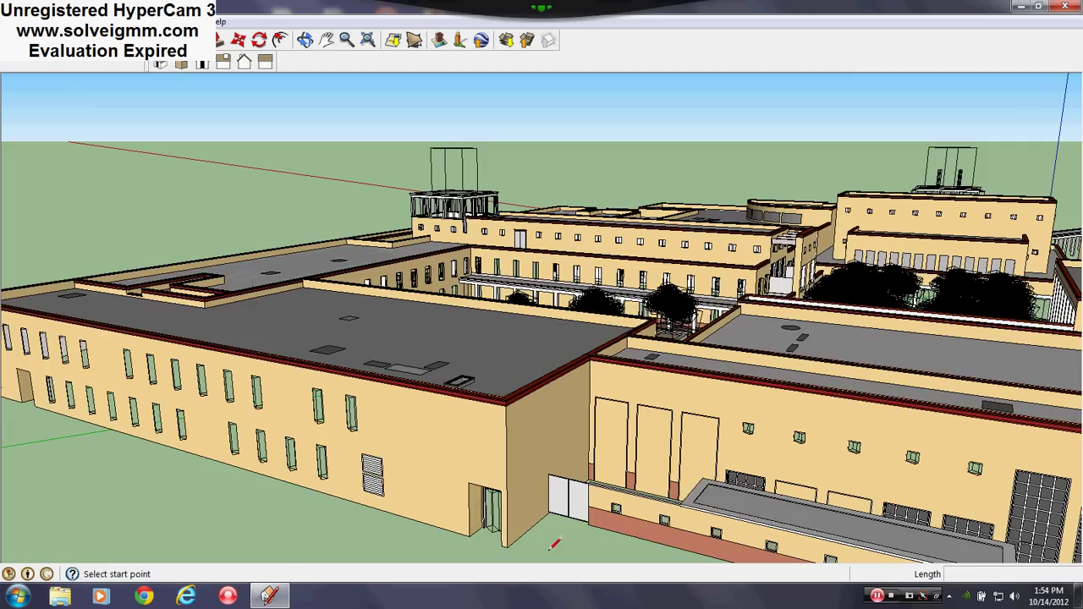
scroll(496, 512, up, 3)
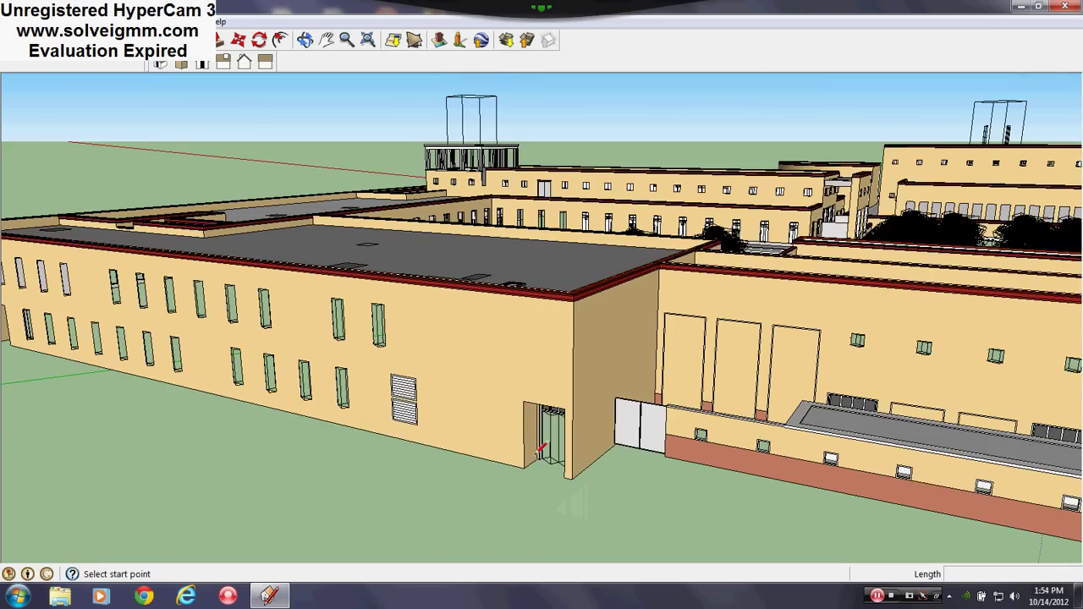
scroll(545, 442, up, 2)
scroll(557, 429, up, 3)
middle_drag(561, 440, 512, 314)
scroll(513, 314, down, 2)
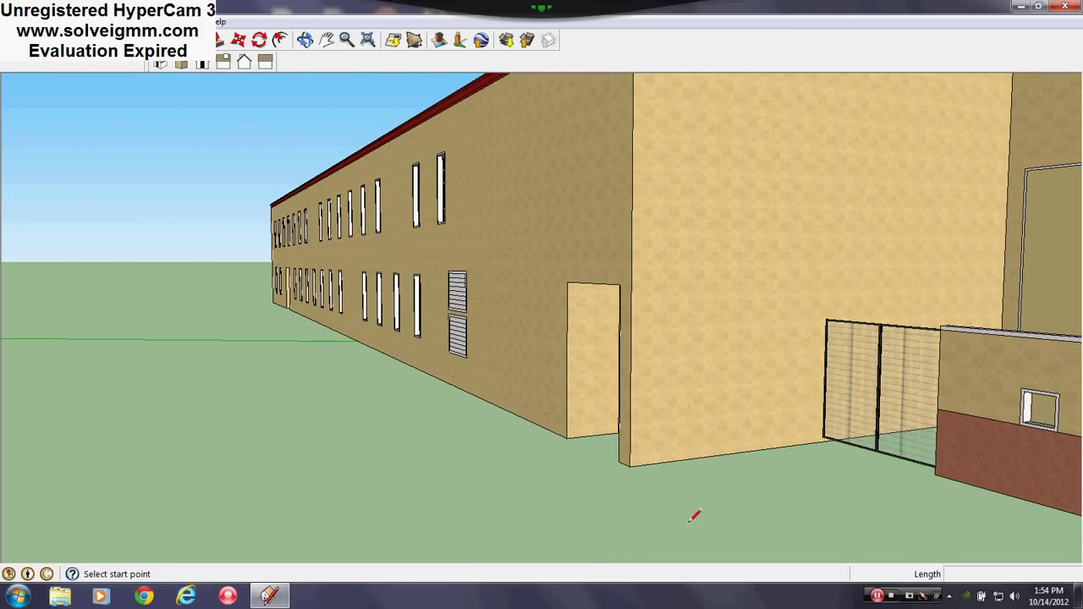
mouse_move(478, 321)
middle_down()
mouse_move(519, 350)
mouse_move(858, 367)
mouse_move(630, 376)
mouse_move(570, 313)
mouse_move(656, 318)
middle_up()
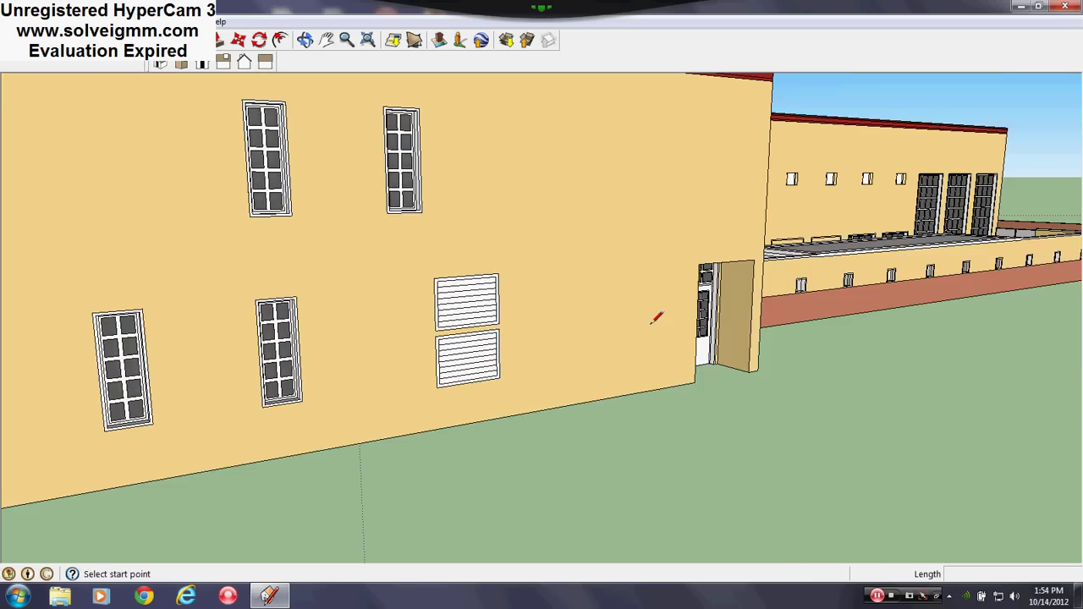
scroll(620, 335, down, 2)
mouse_move(605, 349)
middle_down()
mouse_move(618, 350)
mouse_move(178, 332)
mouse_move(363, 330)
mouse_move(765, 425)
mouse_move(881, 465)
middle_up()
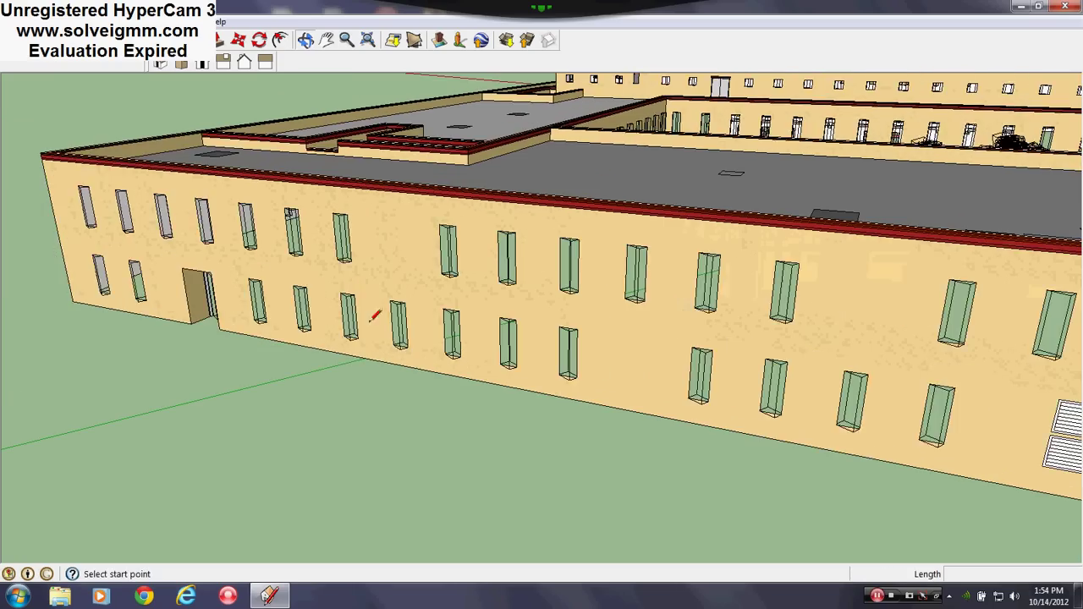
scroll(372, 321, up, 3)
mouse_move(372, 320)
middle_down()
mouse_move(423, 324)
mouse_move(661, 288)
middle_up()
mouse_move(95, 365)
middle_down()
mouse_move(464, 307)
mouse_move(395, 343)
middle_up()
mouse_move(344, 370)
middle_down()
mouse_move(92, 508)
mouse_move(245, 415)
middle_up()
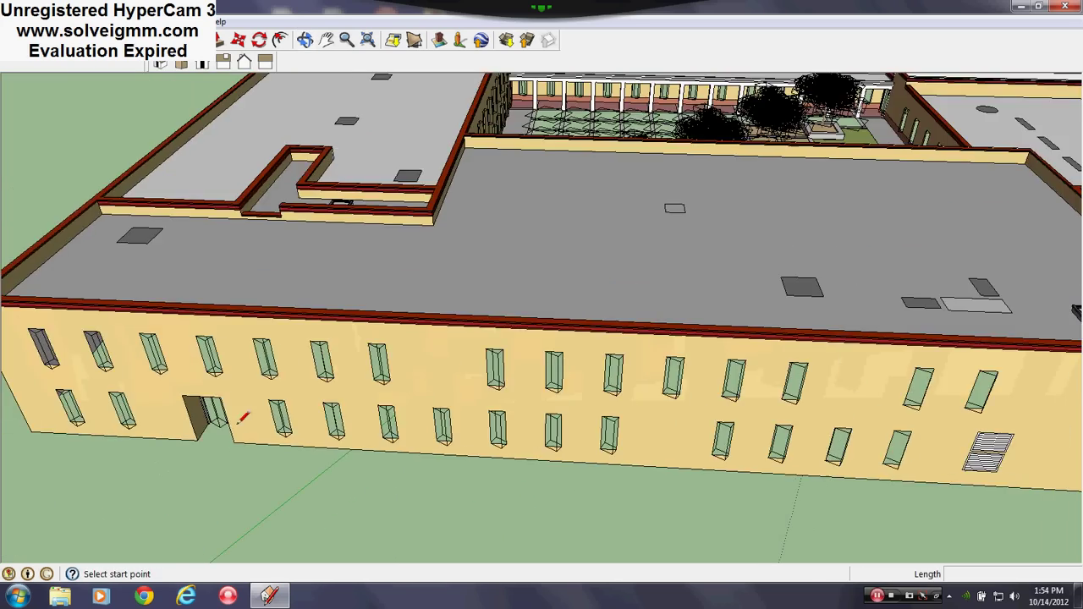
scroll(254, 416, up, 3)
Review the whole building complex from above, including its roofs, courtyards and connecting wings
scroll(244, 414, down, 6)
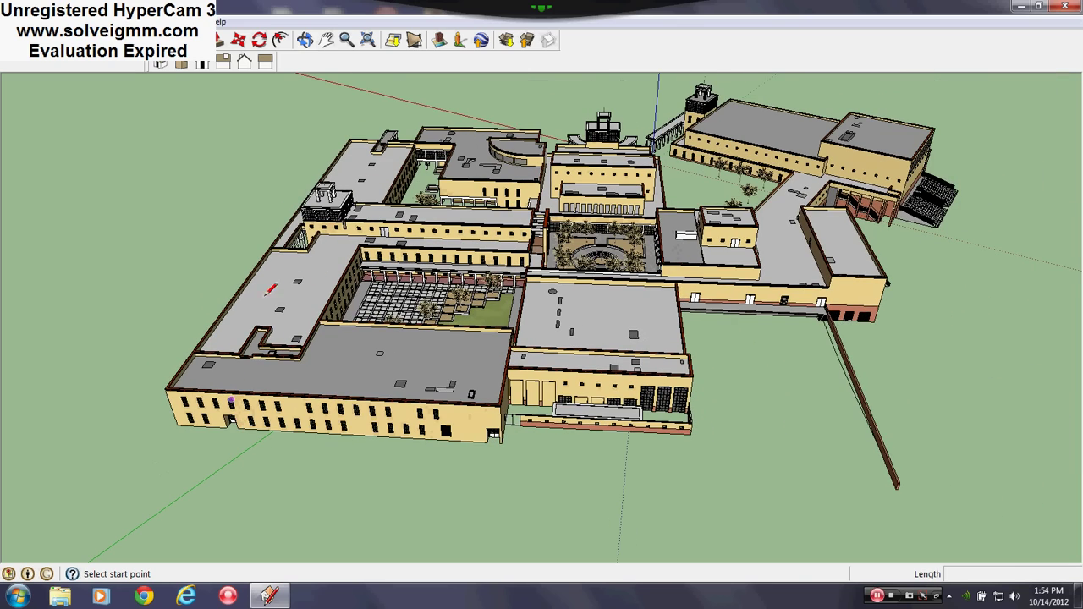
scroll(226, 384, up, 1)
middle_drag(227, 383, 218, 558)
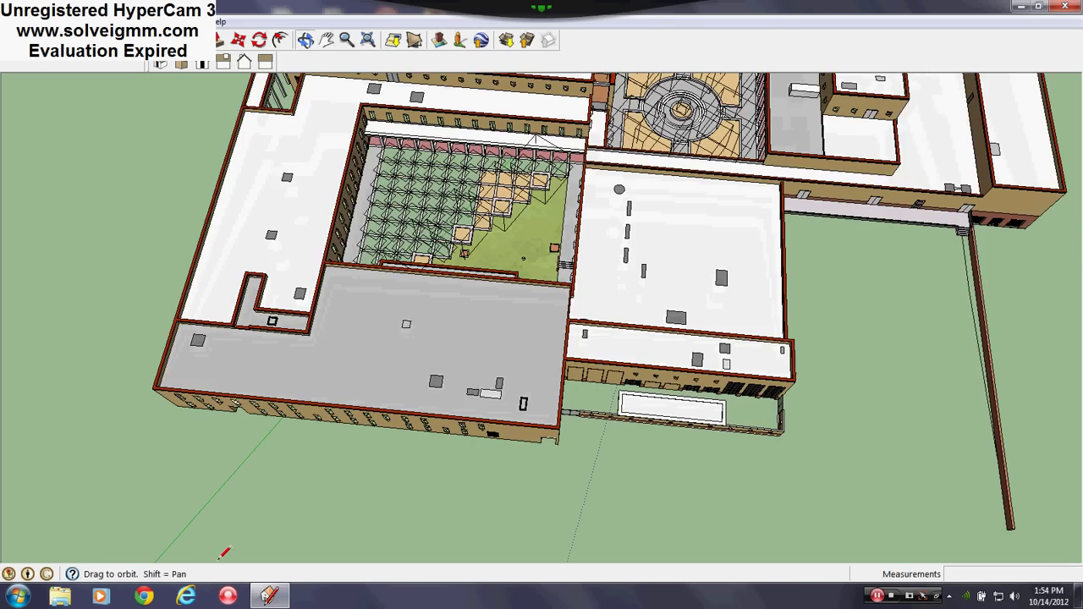
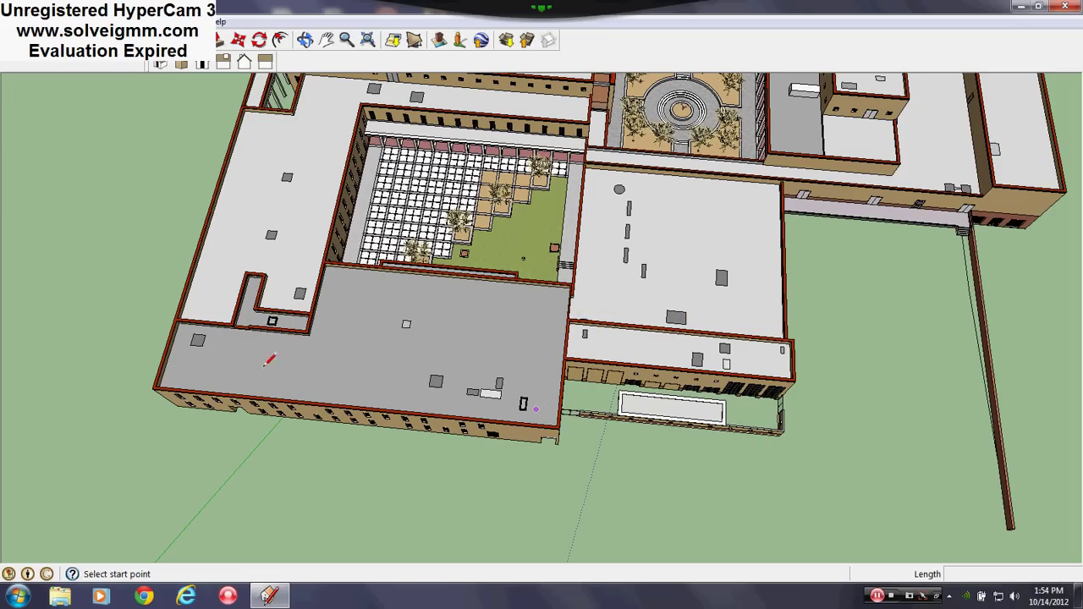
scroll(313, 364, down, 2)
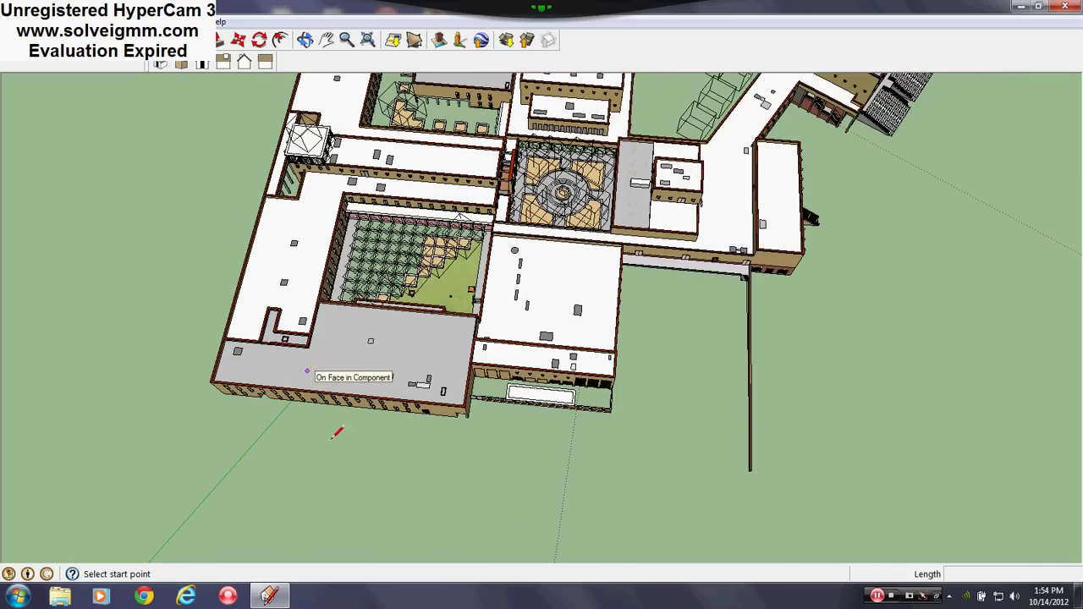
middle_drag(336, 433, 355, 334)
mouse_move(385, 269)
middle_down()
mouse_move(374, 313)
mouse_move(474, 537)
mouse_move(788, 89)
mouse_move(537, 188)
middle_up()
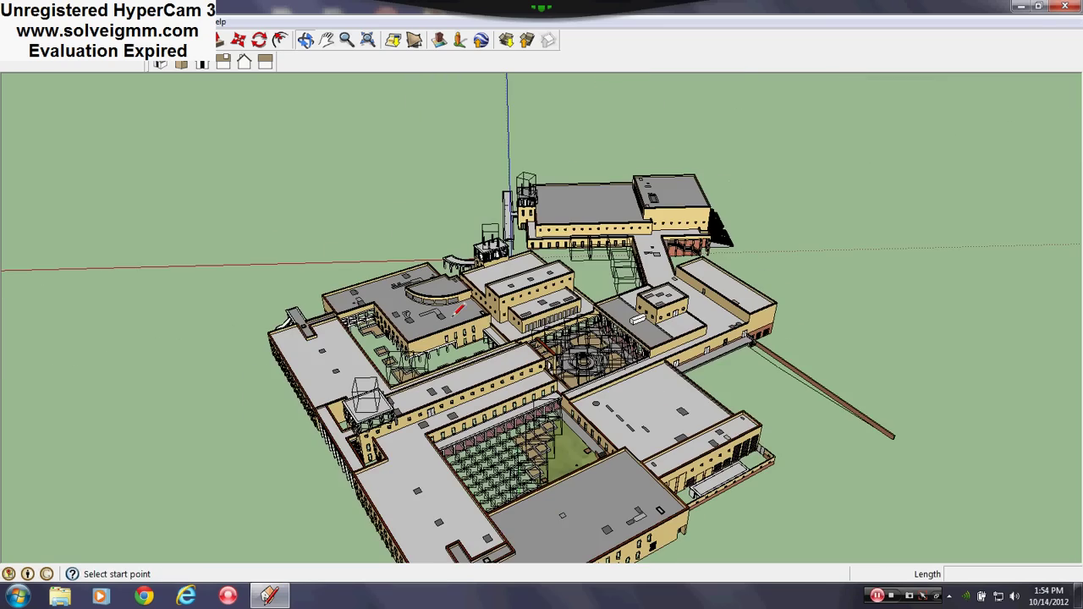
middle_drag(448, 350, 497, 538)
mouse_move(445, 450)
middle_down()
mouse_move(645, 565)
mouse_move(653, 603)
mouse_move(611, 500)
mouse_move(651, 599)
mouse_move(608, 525)
middle_up()
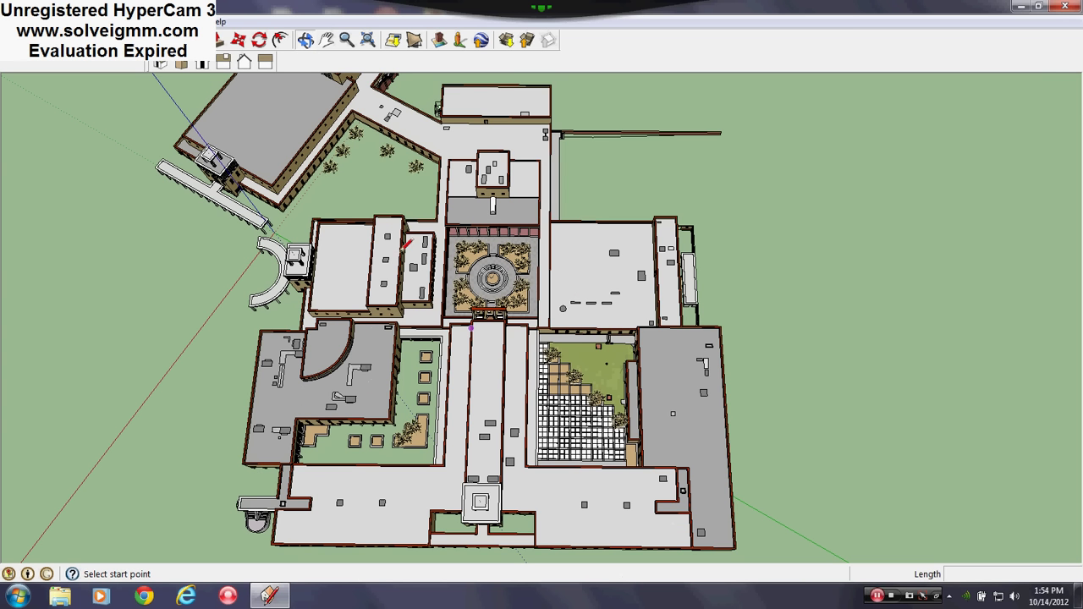
Examine the angled connecting wing, the tree-planted lawn beside it and the large flat-roofed building with outdoor bleachers
scroll(427, 133, up, 5)
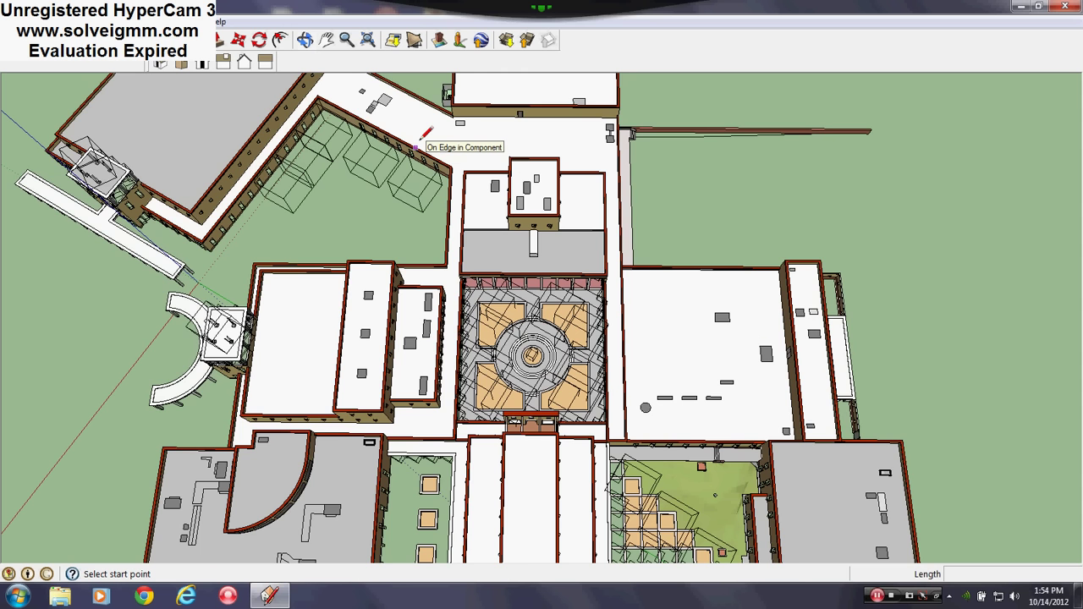
middle_drag(428, 144, 550, 494)
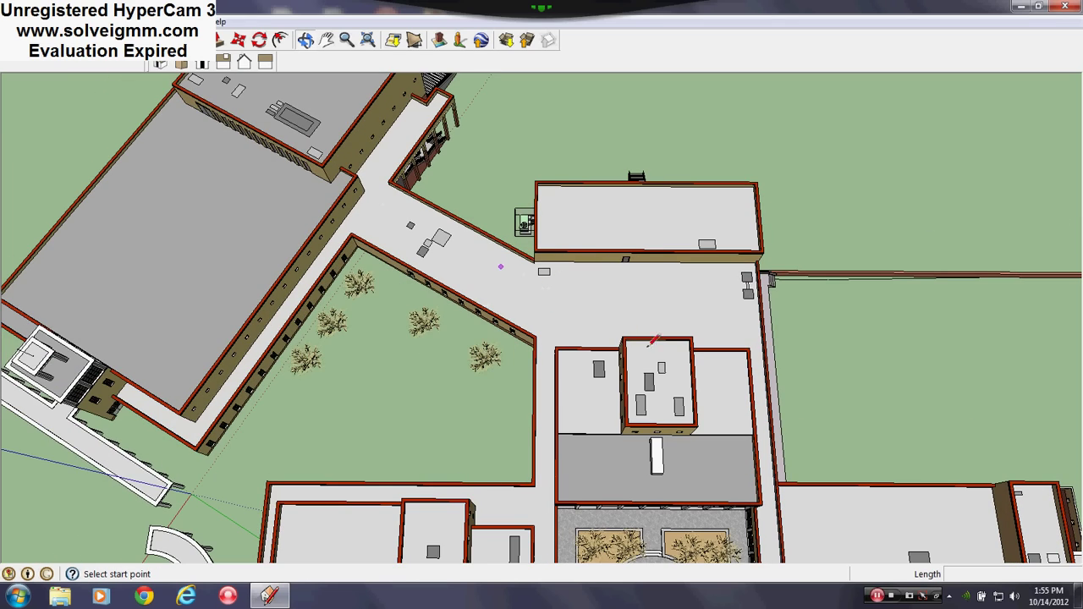
middle_drag(647, 347, 546, 354)
middle_drag(739, 312, 428, 269)
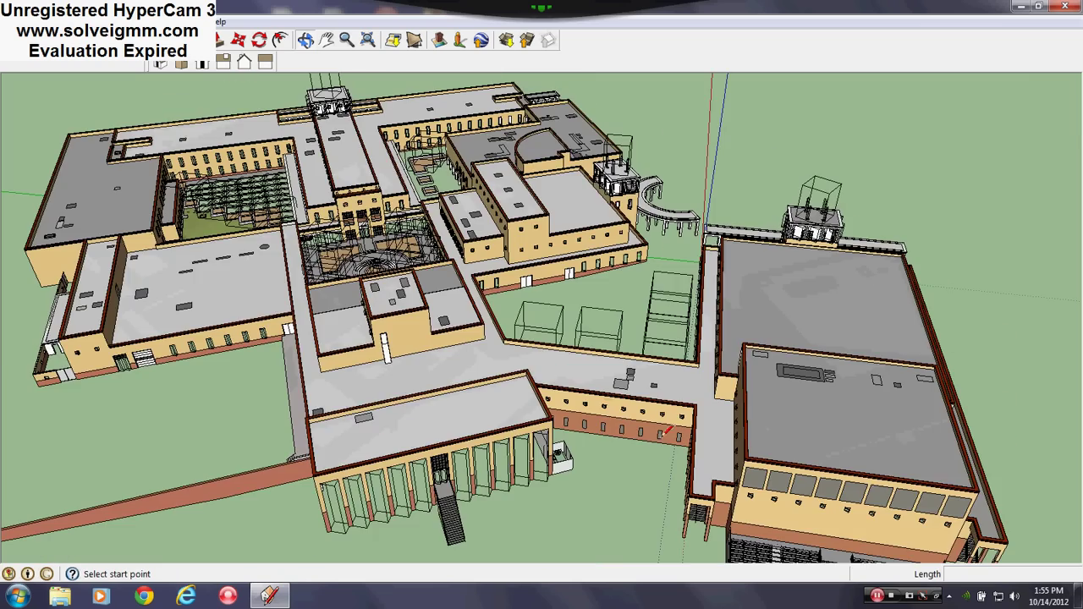
scroll(613, 409, up, 2)
scroll(617, 406, up, 2)
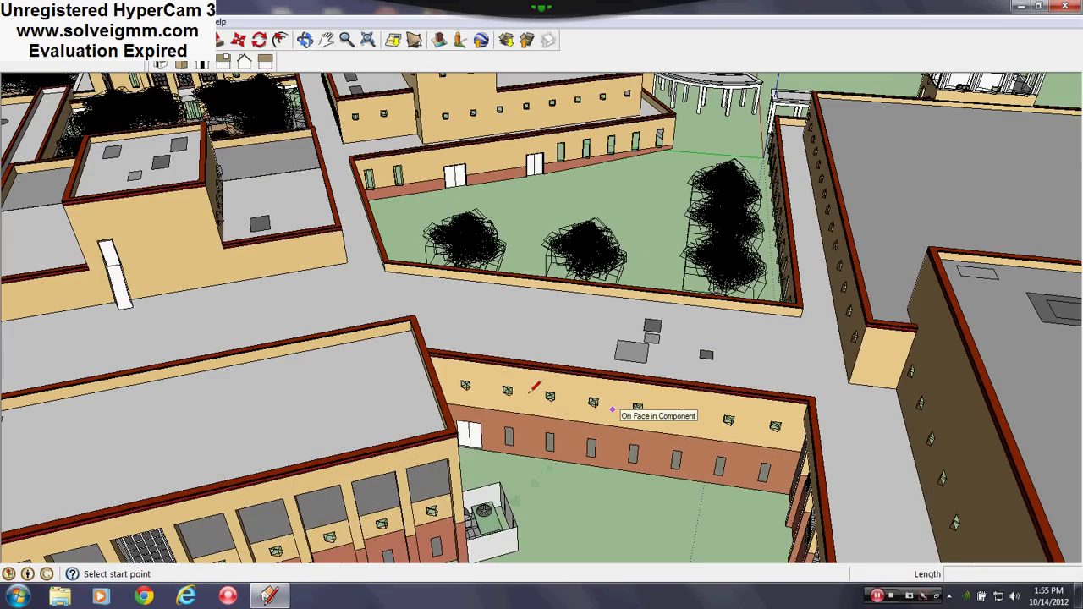
middle_drag(618, 211, 527, 460)
scroll(527, 461, down, 2)
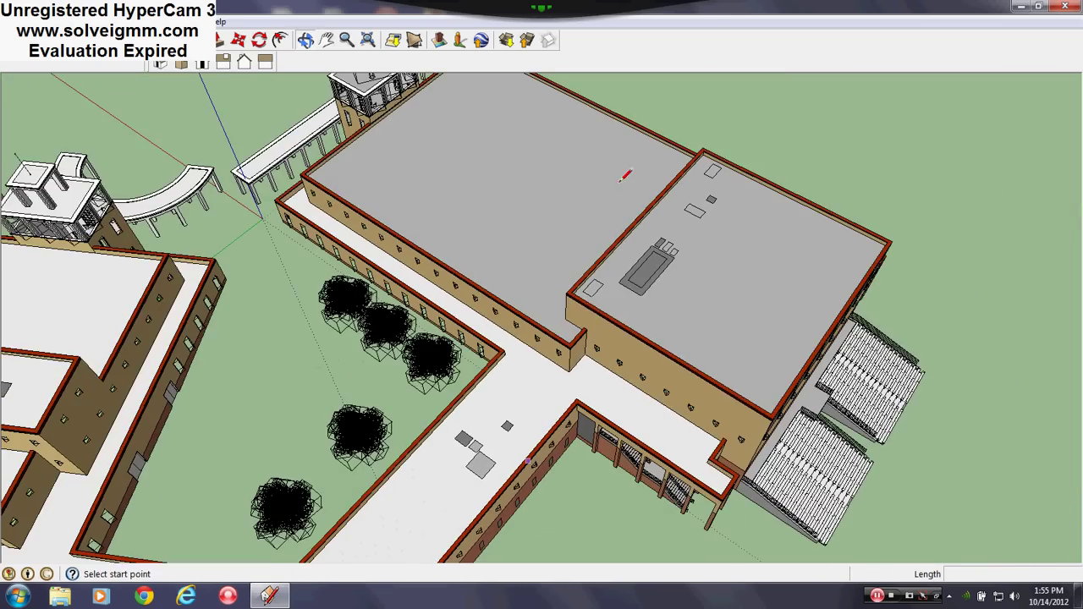
Review the large flat-roofed building, the connecting wings and the courtyards of the complex from above
middle_drag(626, 175, 593, 244)
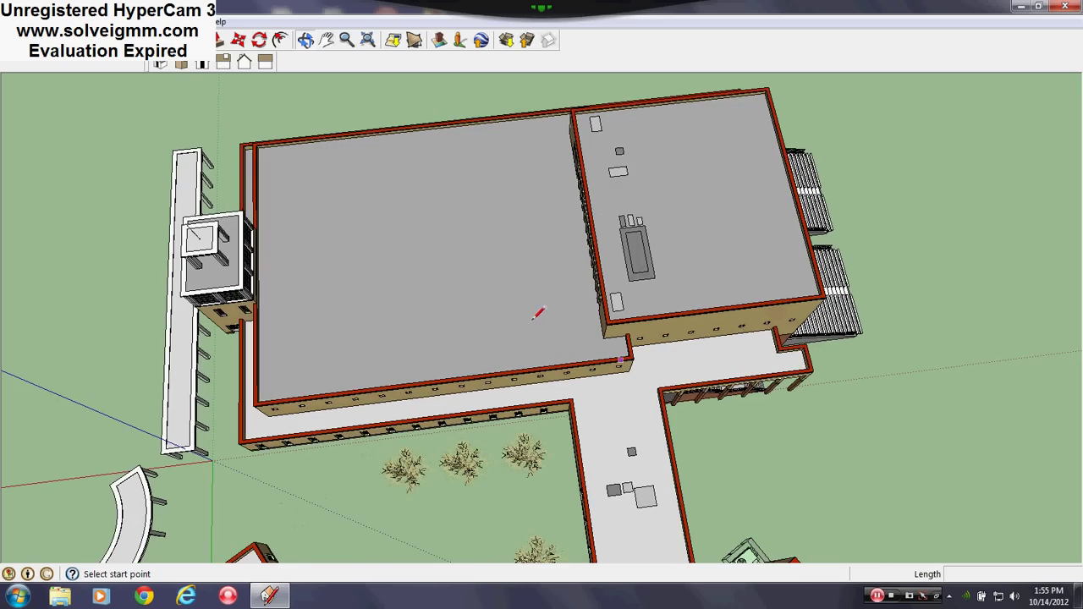
mouse_move(536, 310)
middle_down()
mouse_move(781, 169)
mouse_move(600, 162)
mouse_move(456, 327)
middle_up()
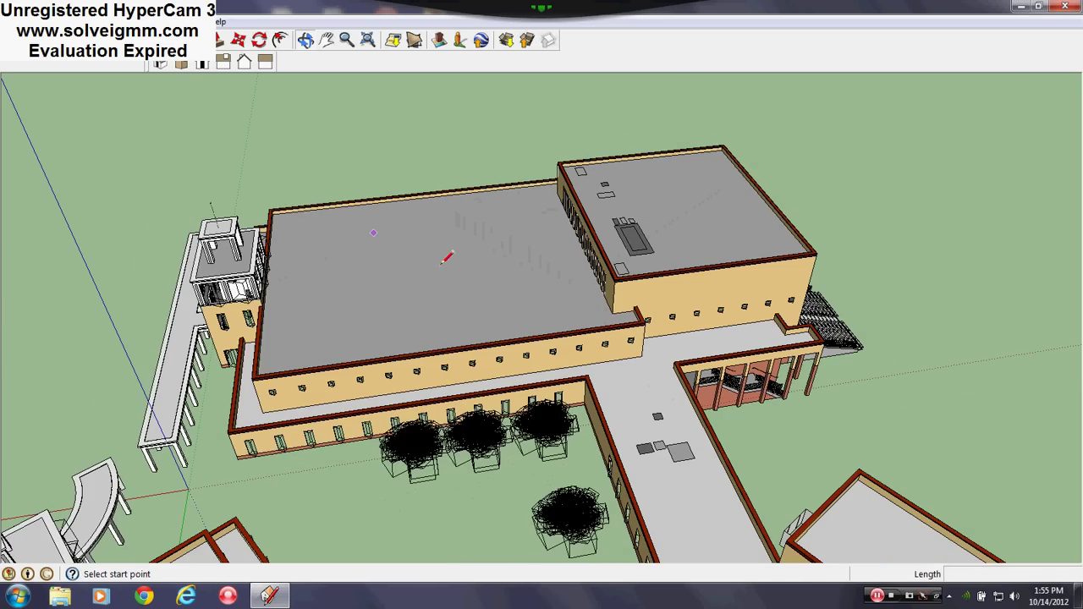
mouse_move(733, 218)
middle_down()
mouse_move(430, 244)
mouse_move(563, 305)
mouse_move(780, 205)
middle_up()
scroll(563, 304, up, 3)
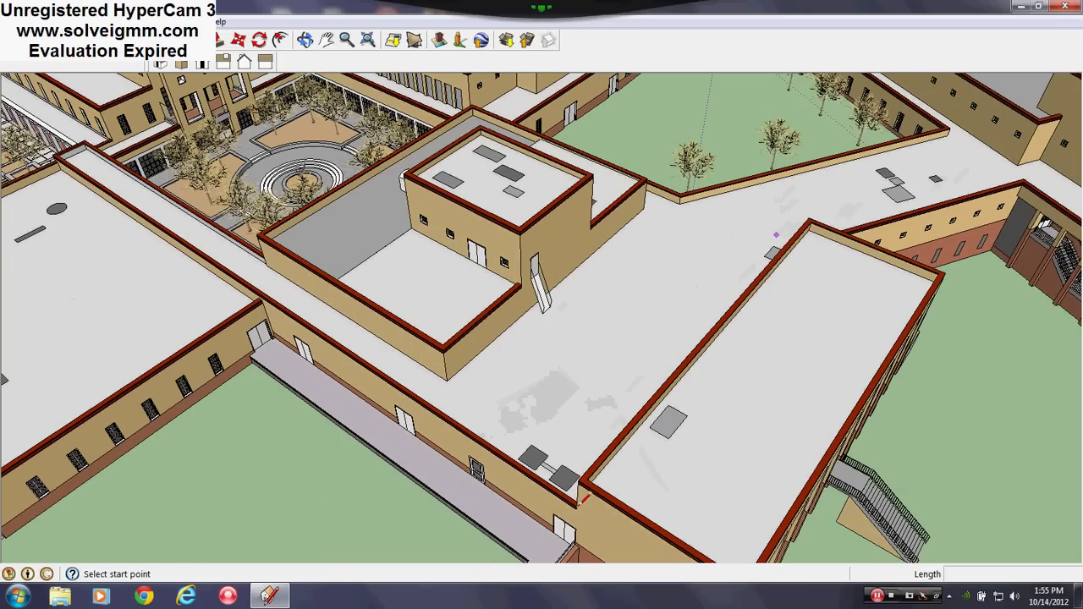
middle_drag(697, 387, 757, 386)
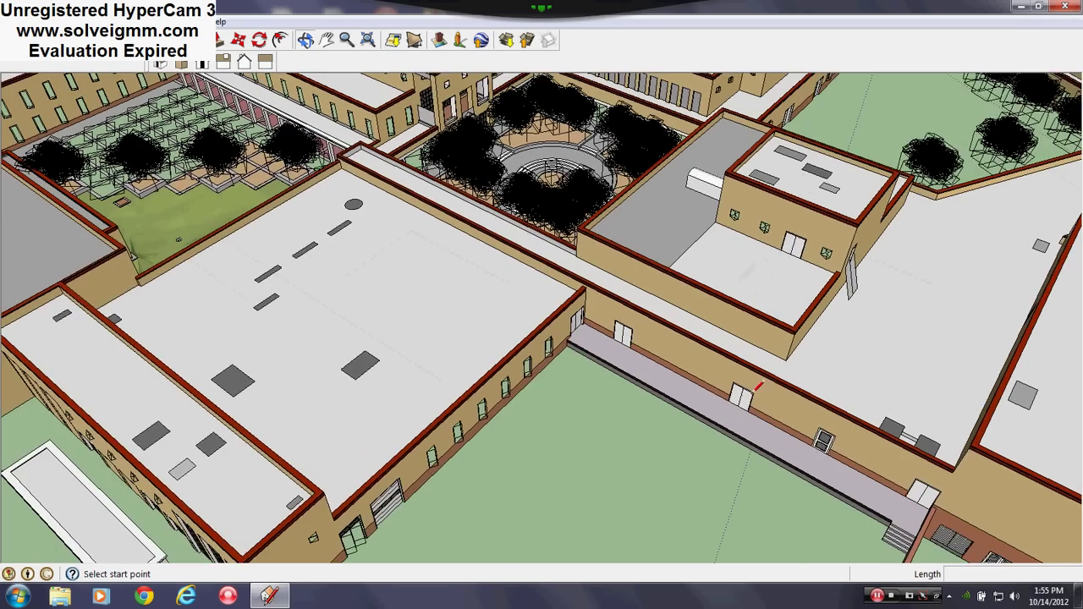
scroll(759, 401, down, 6)
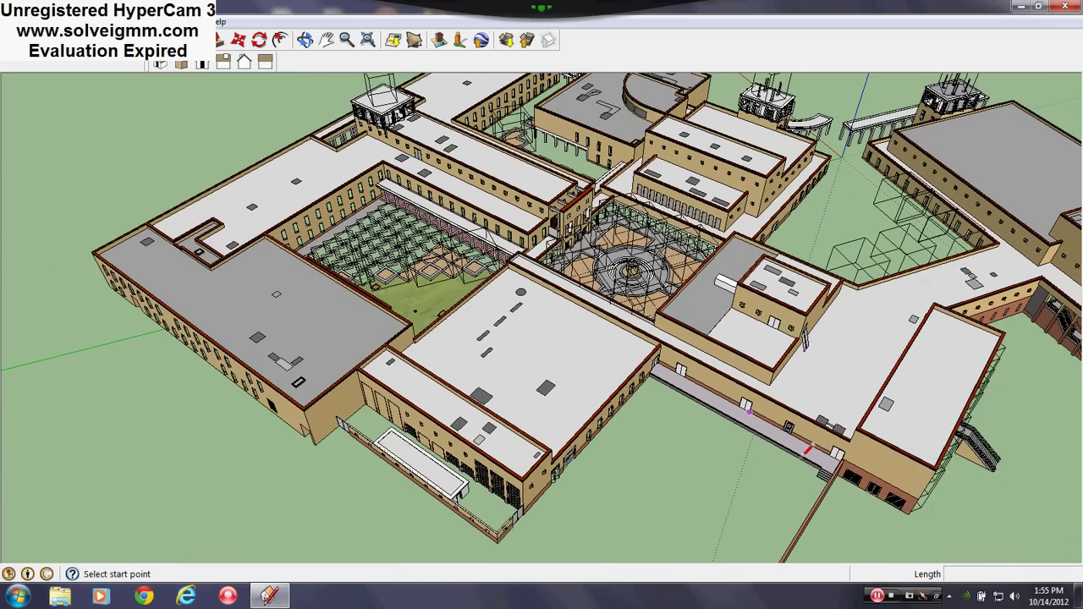
middle_drag(746, 454, 716, 549)
scroll(713, 533, down, 2)
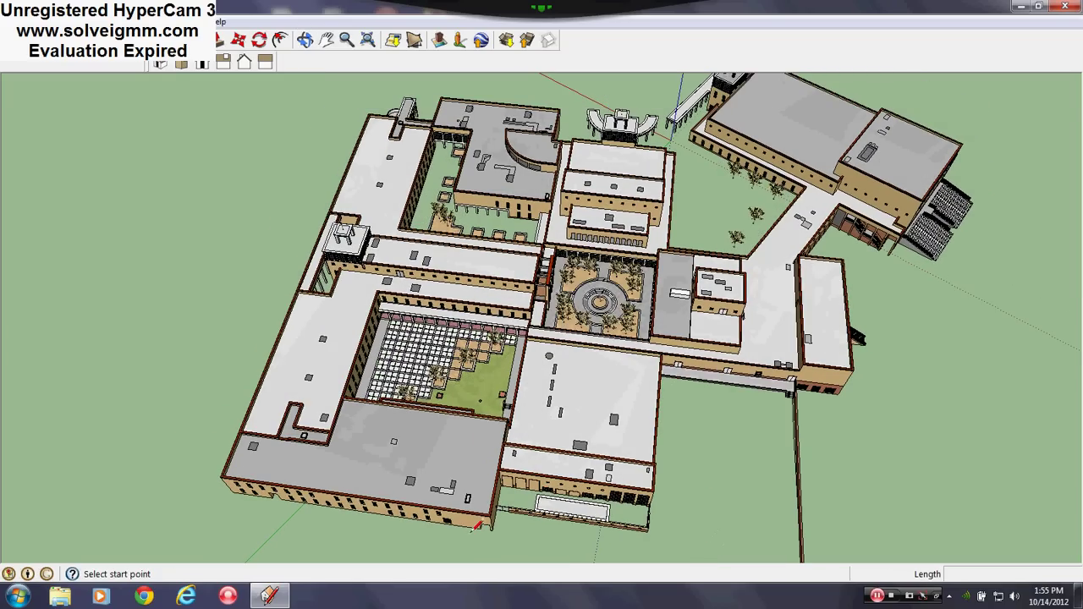
Examine the long two-storey outer facade, including its rows of narrow windows, louvred vents and recessed corner double doors
scroll(477, 525, up, 4)
middle_drag(526, 397, 628, 368)
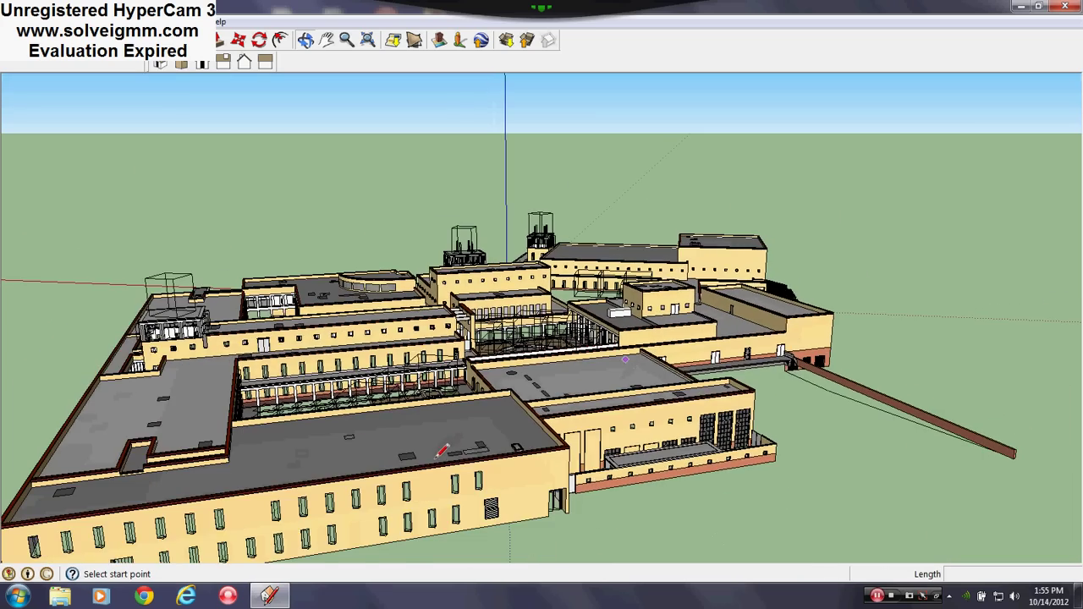
middle_drag(440, 453, 476, 491)
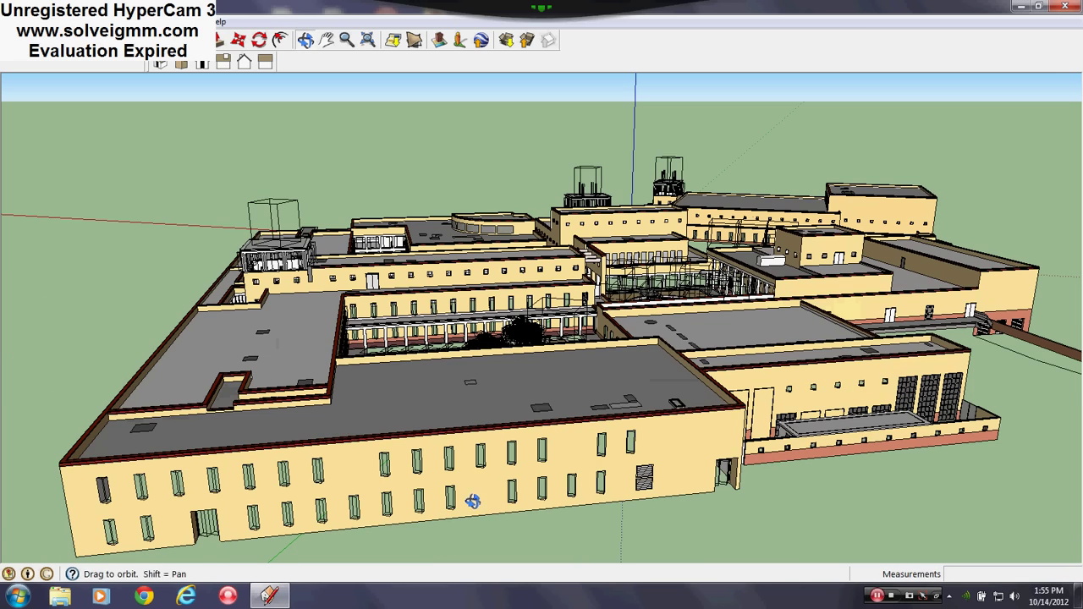
middle_drag(487, 449, 475, 449)
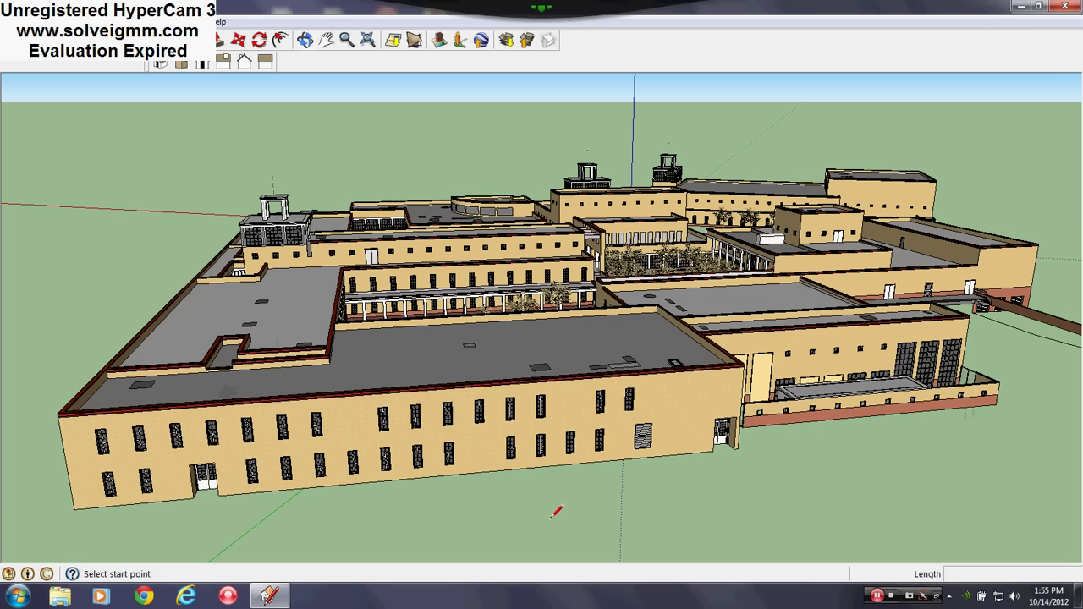
scroll(733, 428, up, 10)
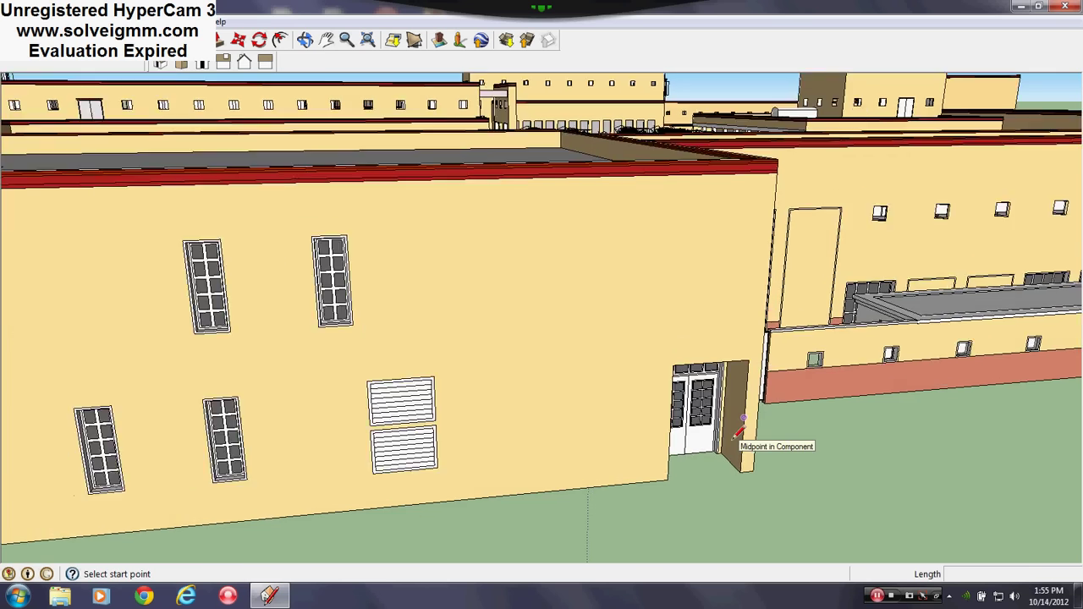
middle_drag(732, 445, 626, 433)
scroll(627, 423, down, 8)
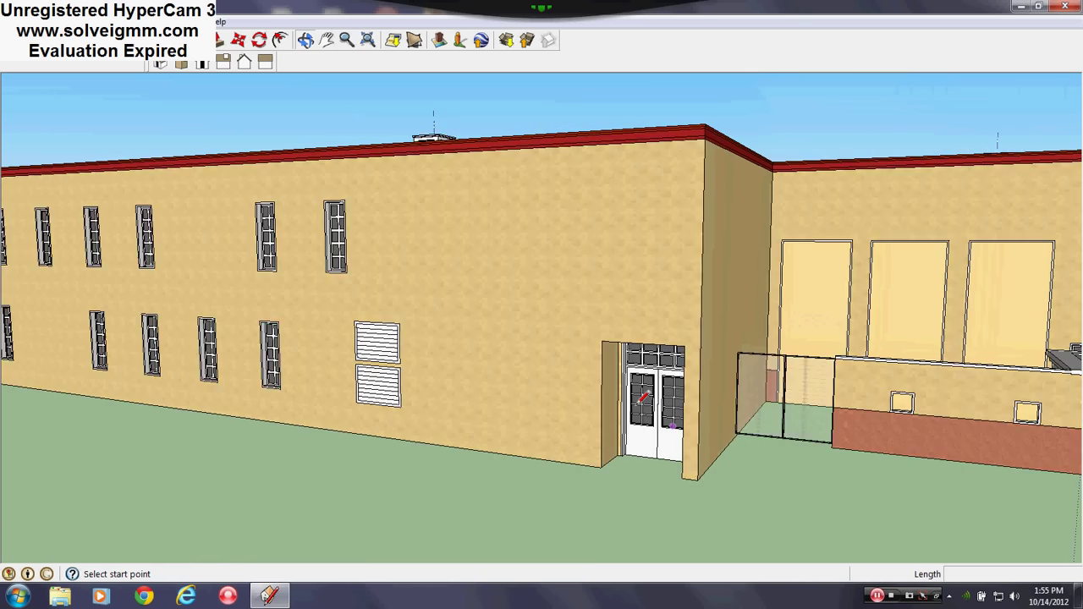
scroll(641, 393, down, 3)
mouse_move(513, 406)
middle_down()
mouse_move(510, 391)
mouse_move(446, 397)
mouse_move(415, 347)
middle_up()
scroll(443, 382, up, 4)
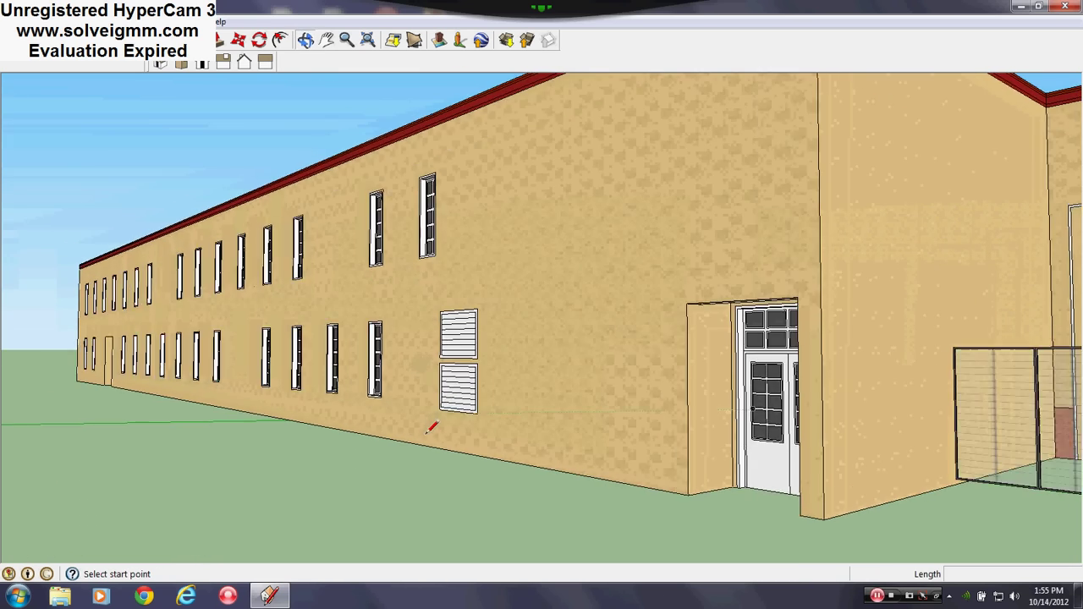
scroll(428, 431, down, 3)
scroll(688, 358, up, 2)
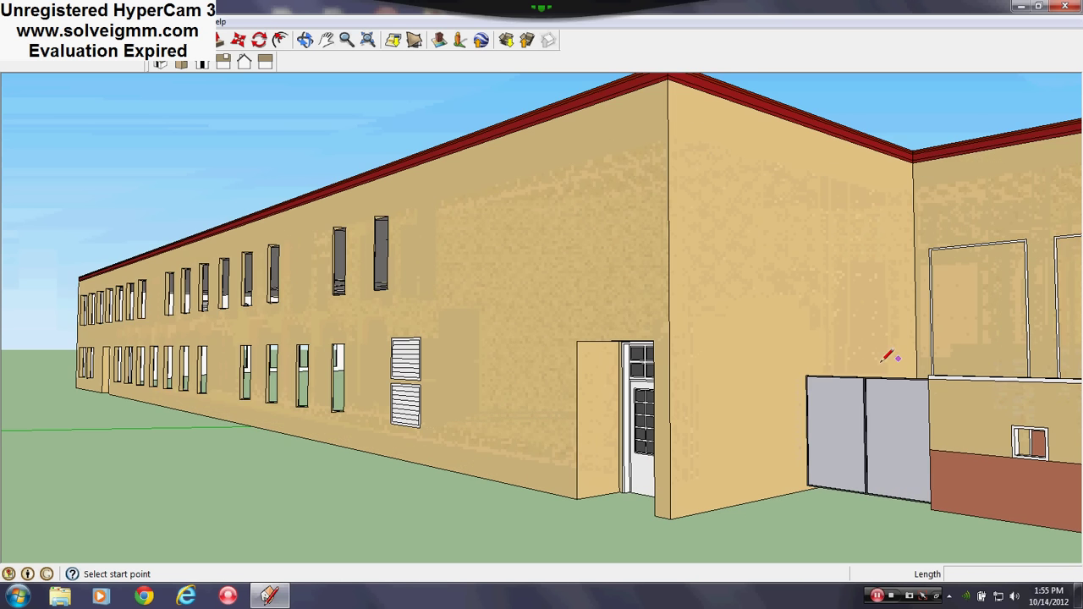
Examine the mesh gate and low yard wall with square openings, plus the framed panels and small windows behind them
middle_drag(770, 362, 848, 386)
scroll(1035, 403, up, 3)
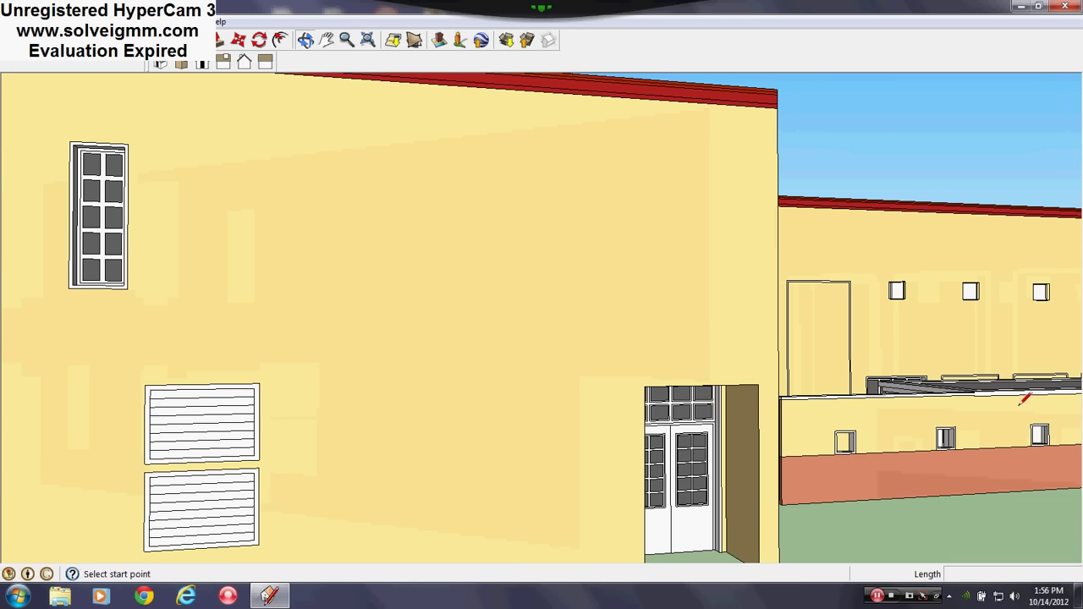
middle_drag(1023, 400, 622, 369)
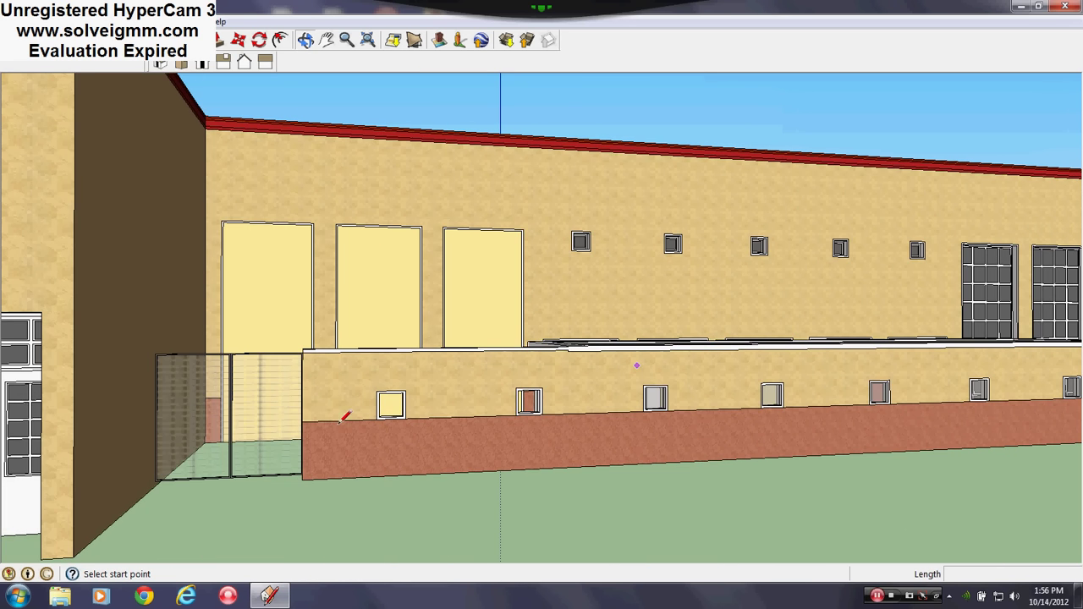
scroll(306, 428, up, 1)
scroll(285, 415, up, 3)
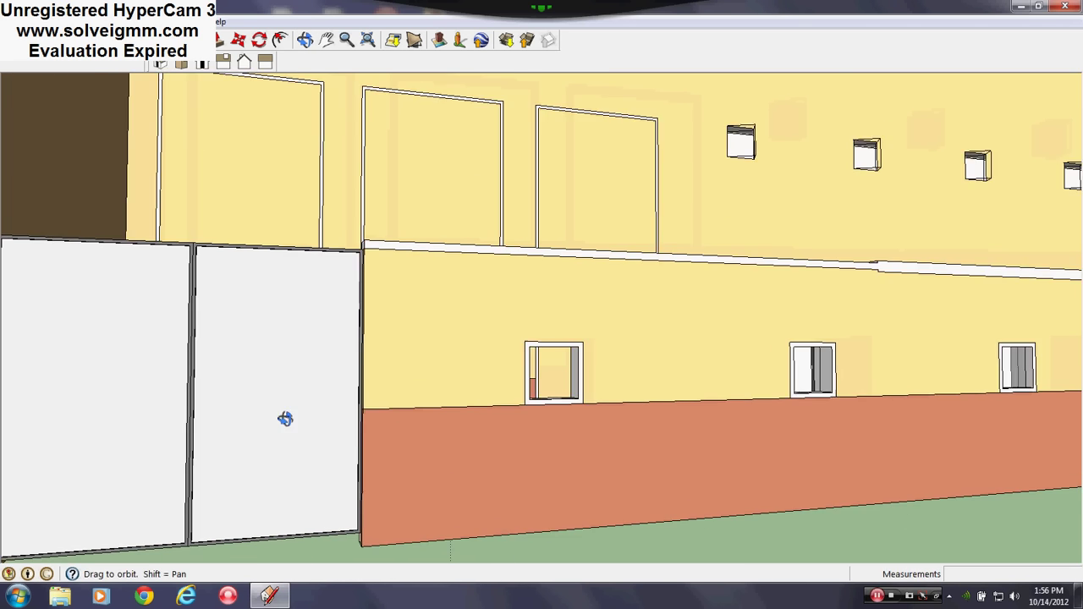
scroll(292, 403, down, 1)
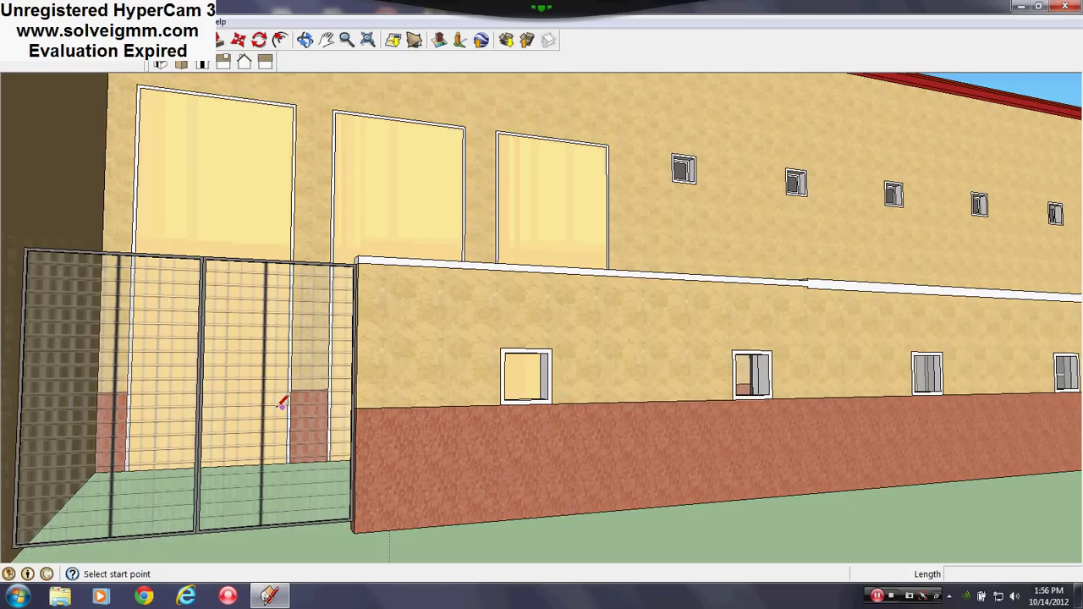
middle_drag(160, 411, 244, 420)
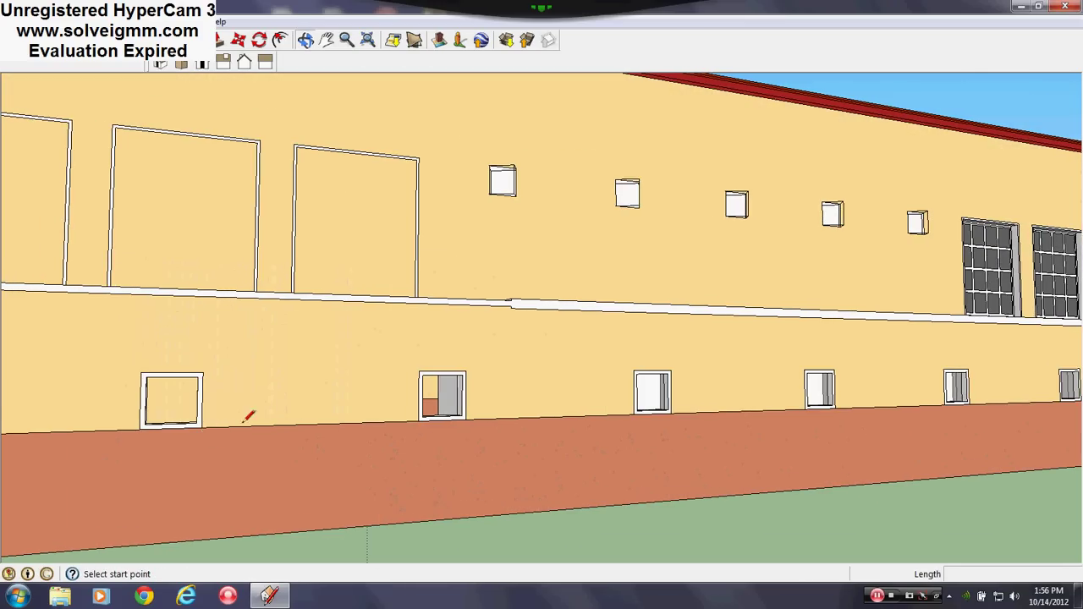
middle_drag(321, 399, 405, 393)
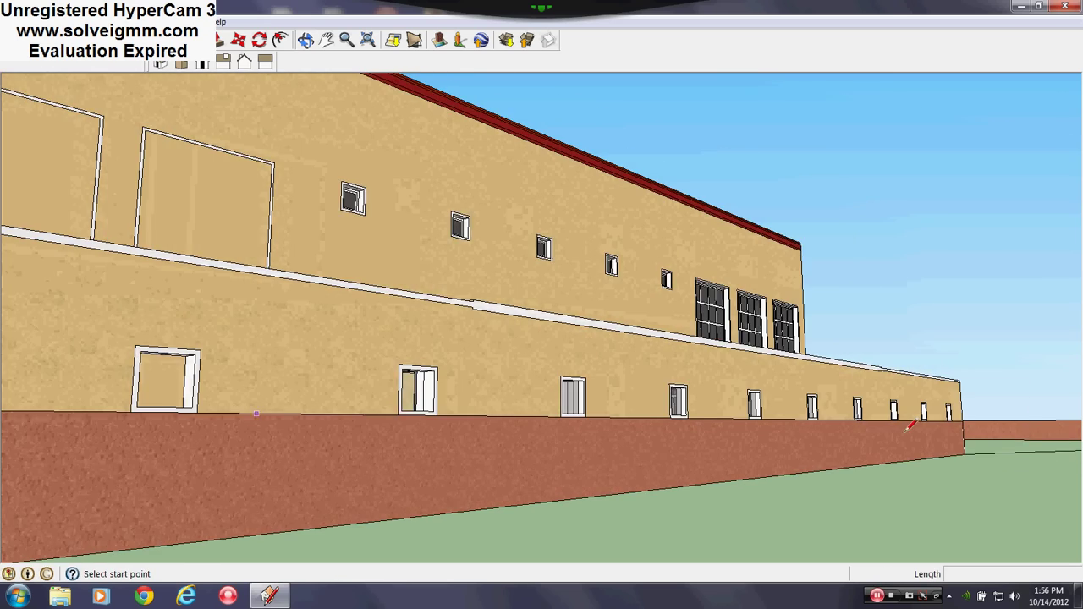
scroll(904, 425, up, 1)
middle_drag(807, 456, 609, 459)
scroll(694, 437, up, 3)
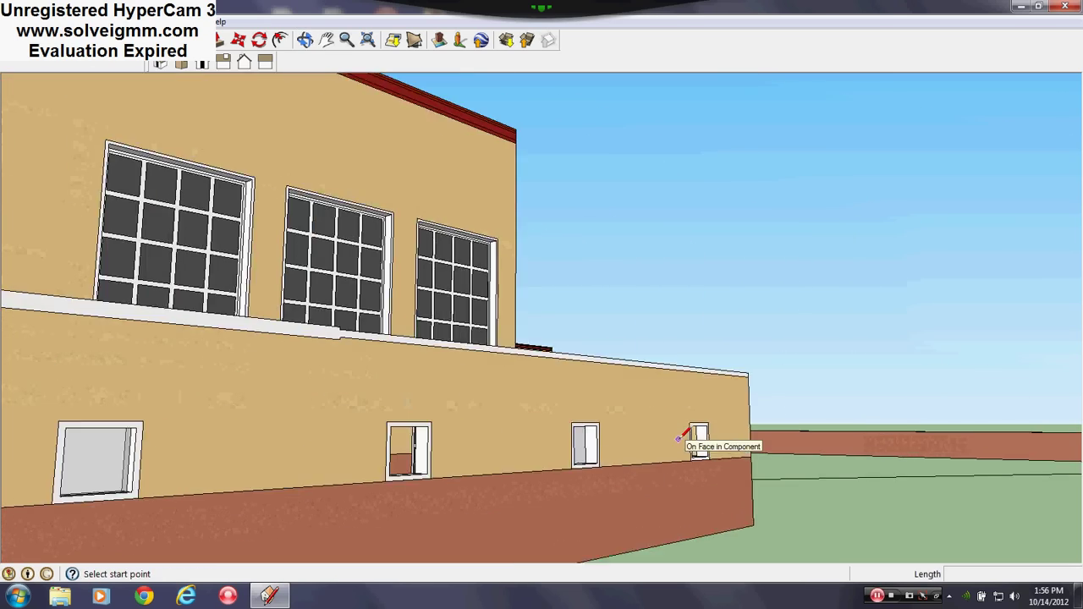
Examine the far corner of the walled yard, including its gate, flat-roofed shelter and three tall gridded windows
middle_drag(694, 437, 201, 513)
middle_drag(832, 471, 483, 439)
middle_drag(580, 445, 589, 513)
shift+middle_drag(640, 365, 640, 463)
scroll(631, 498, down, 2)
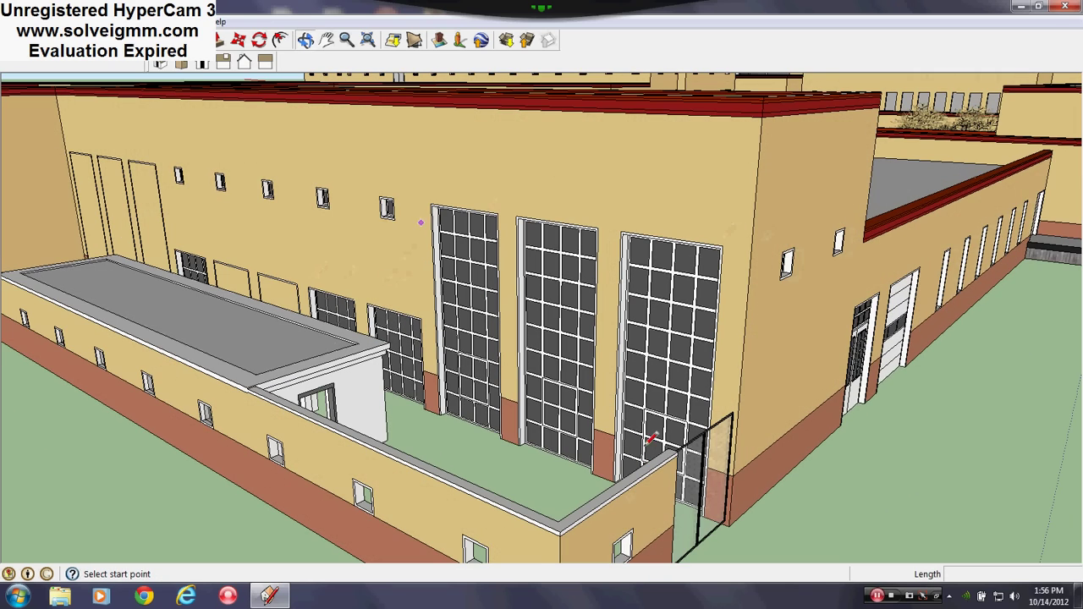
scroll(480, 396, up, 2)
scroll(563, 411, up, 1)
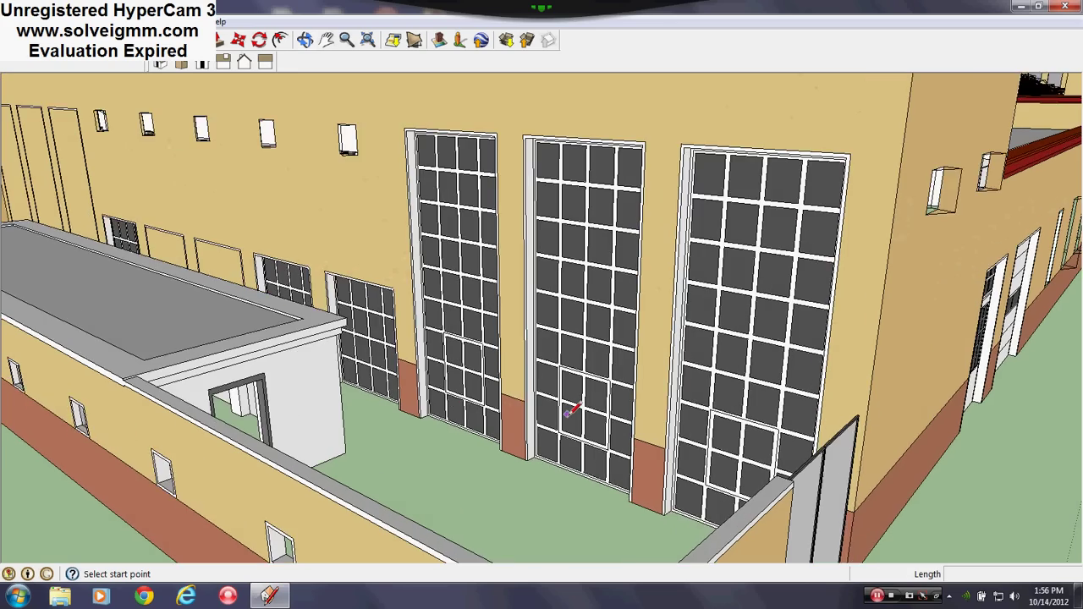
scroll(570, 411, up, 3)
Inspect the tall gridded windows and the neighbouring shorter ones up close at ground level inside the yard
middle_drag(571, 411, 391, 364)
scroll(388, 362, down, 2)
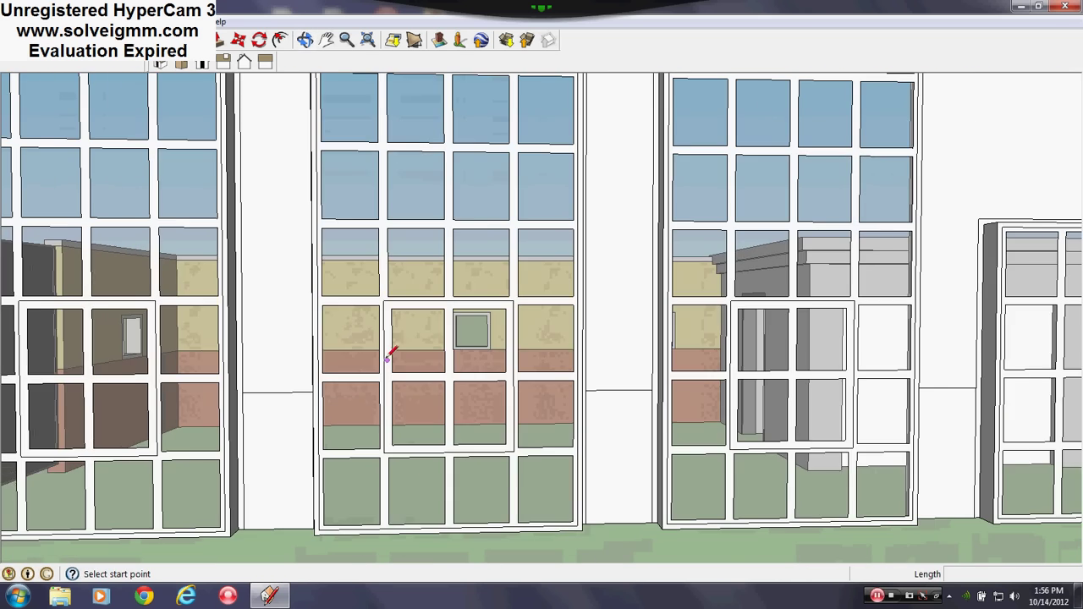
shift+middle_drag(60, 283, 236, 290)
shift+middle_drag(766, 324, 79, 364)
scroll(619, 391, up, 2)
mouse_move(619, 391)
middle_down()
mouse_move(617, 404)
mouse_move(707, 380)
mouse_move(345, 327)
mouse_move(739, 402)
mouse_move(510, 381)
mouse_move(851, 384)
middle_up()
scroll(358, 339, up, 2)
scroll(510, 382, down, 3)
scroll(411, 380, up, 4)
scroll(345, 362, down, 3)
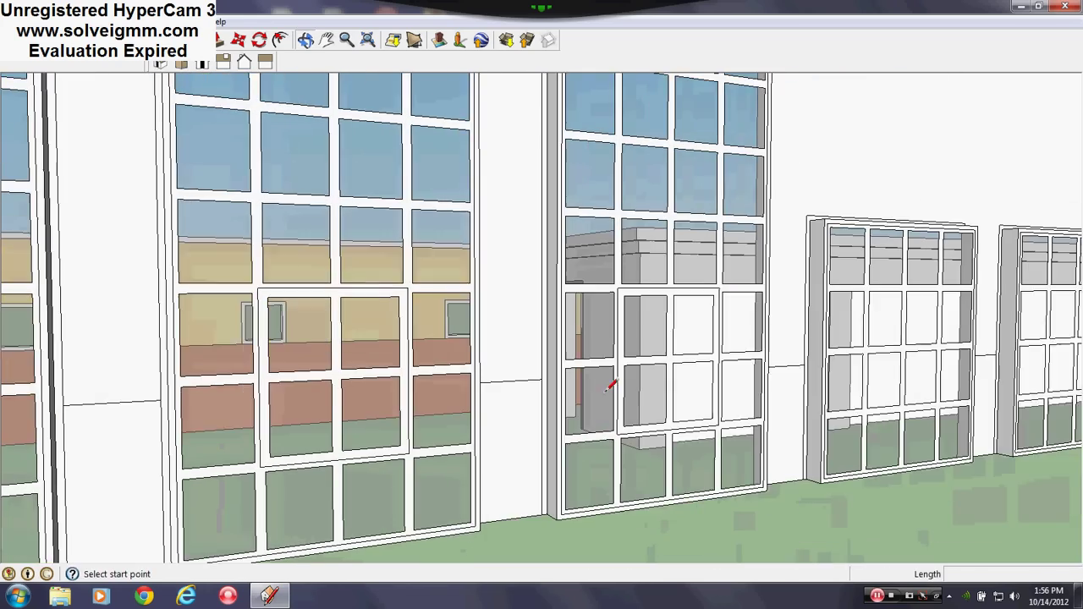
Examine the exterior of the white shelter in the yard, including its doorway, roof mouldings and side columns
scroll(380, 310, up, 5)
middle_drag(367, 317, 1045, 423)
shift+middle_drag(572, 373, 663, 388)
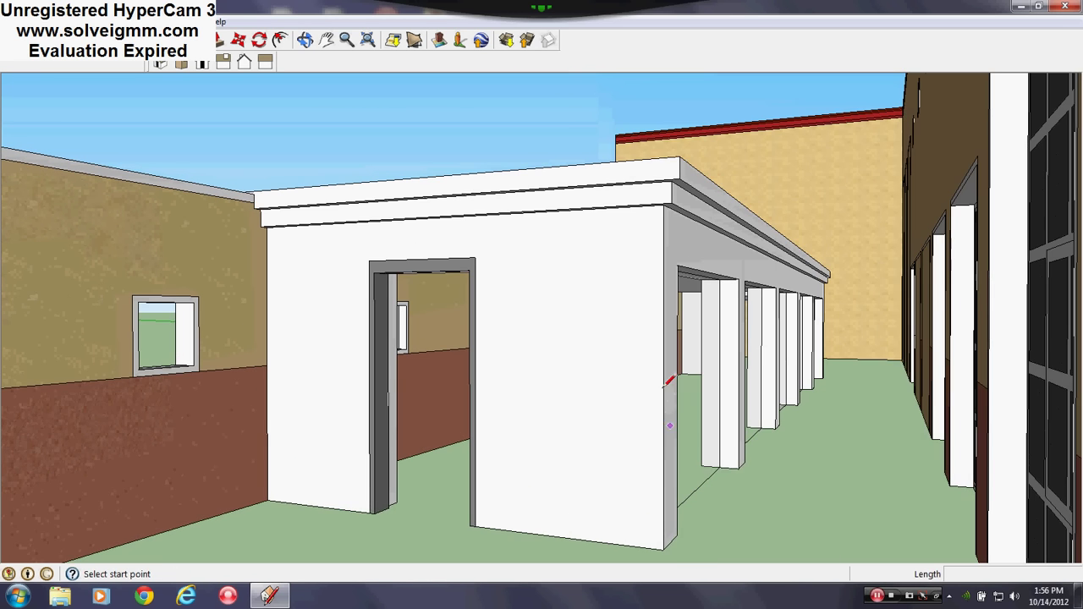
shift+middle_drag(630, 465, 609, 446)
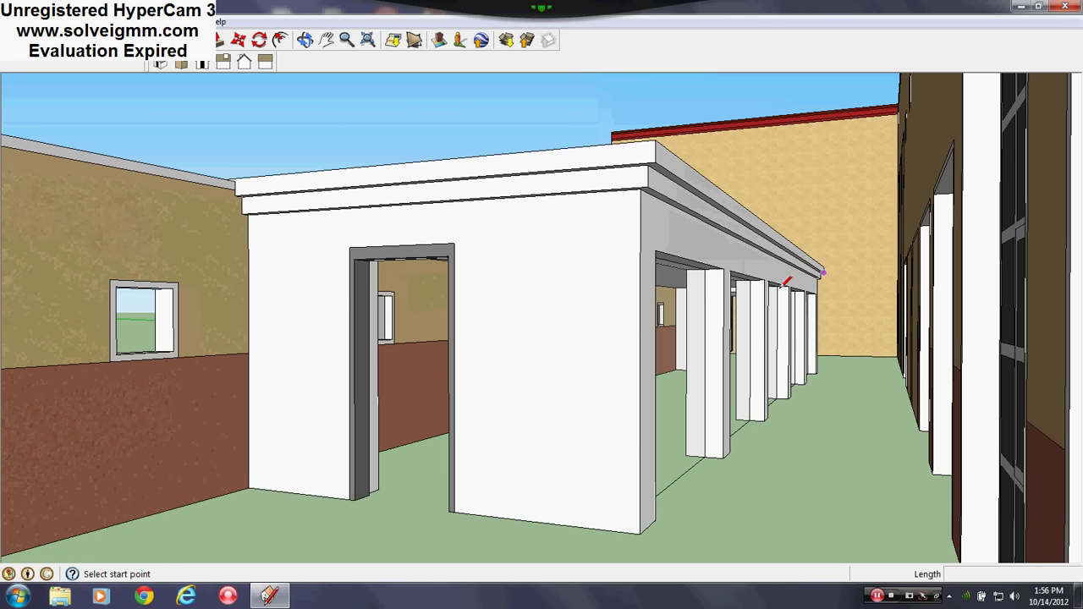
scroll(371, 347, up, 3)
mouse_move(368, 363)
middle_down()
mouse_move(479, 363)
mouse_move(454, 356)
middle_up()
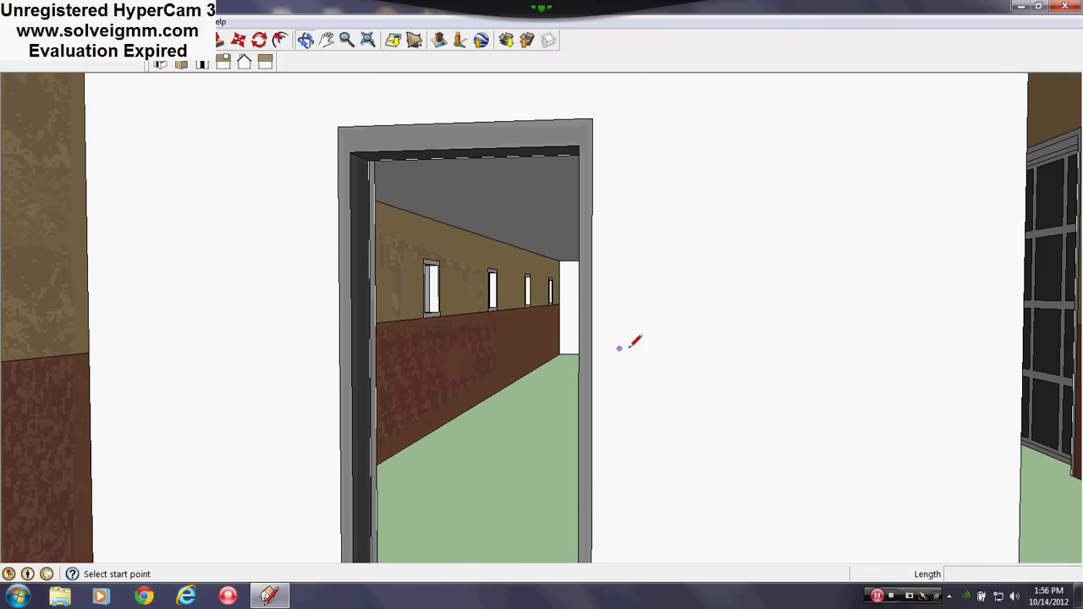
middle_drag(630, 343, 609, 358)
scroll(419, 264, down, 5)
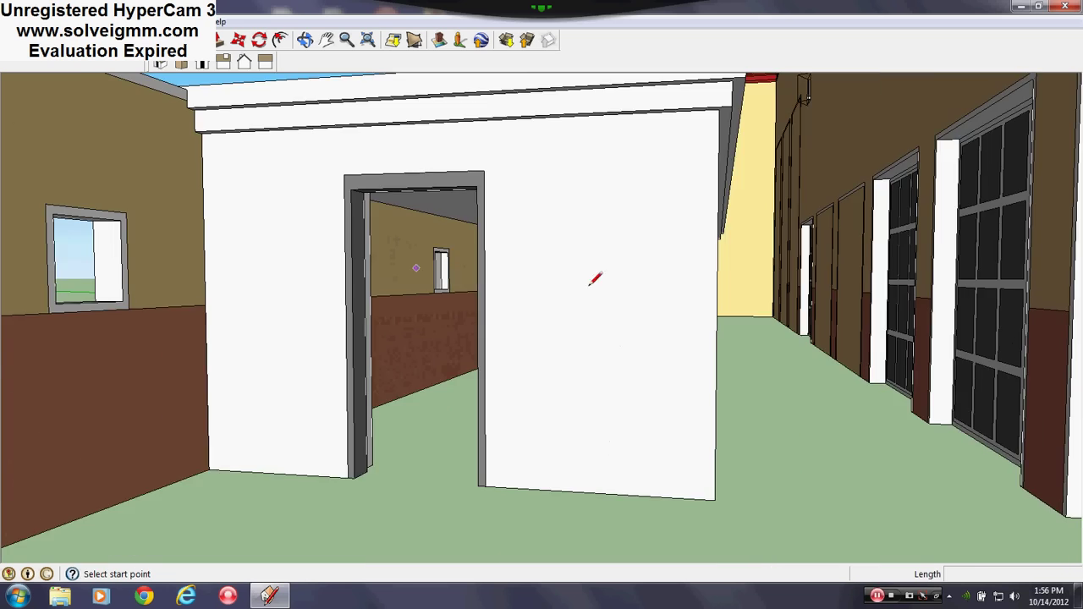
mouse_move(595, 280)
middle_down()
mouse_move(571, 285)
mouse_move(616, 279)
mouse_move(609, 351)
mouse_move(723, 324)
middle_up()
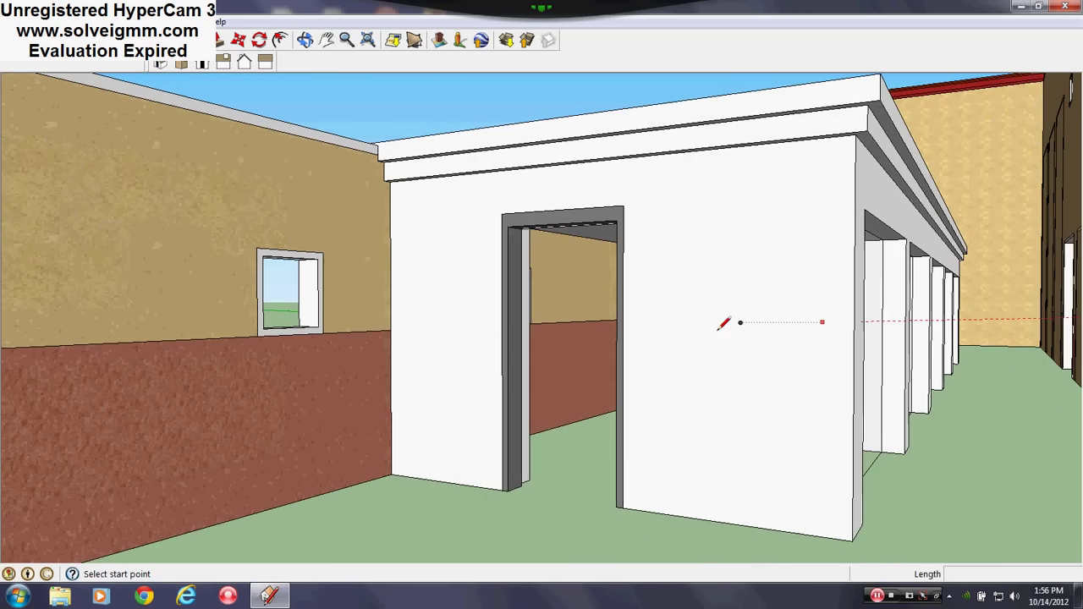
Inspect the inside of the white shelter through its doorway, including its wall openings, columns and mesh-screened side
scroll(453, 357, up, 4)
mouse_move(453, 357)
middle_down()
mouse_move(536, 367)
mouse_move(441, 371)
middle_up()
scroll(639, 322, up, 4)
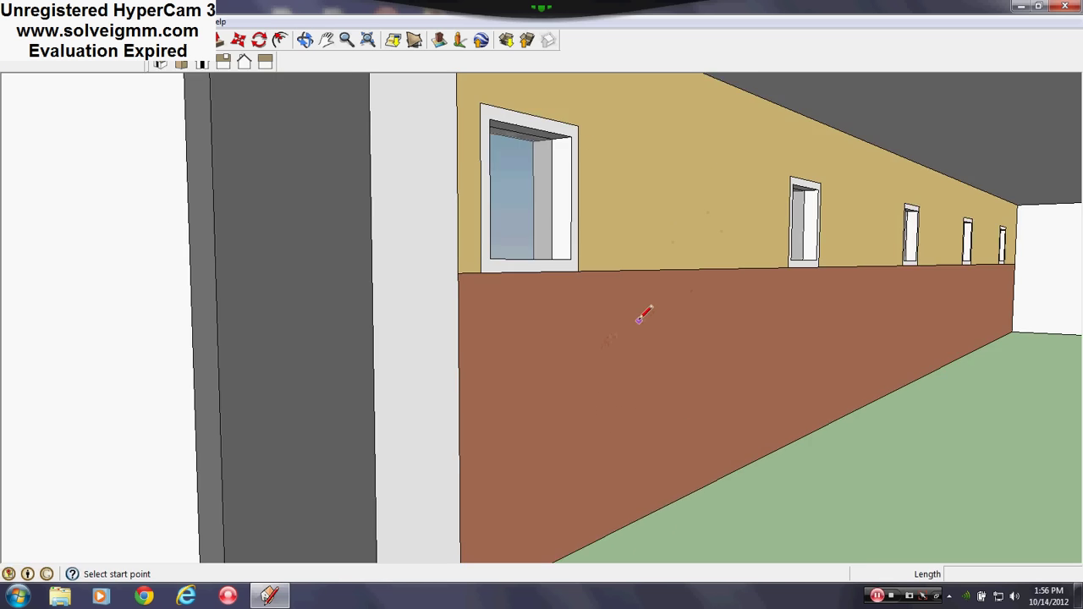
scroll(777, 314, up, 3)
middle_drag(807, 310, 291, 316)
middle_drag(725, 400, 547, 345)
scroll(547, 345, down, 3)
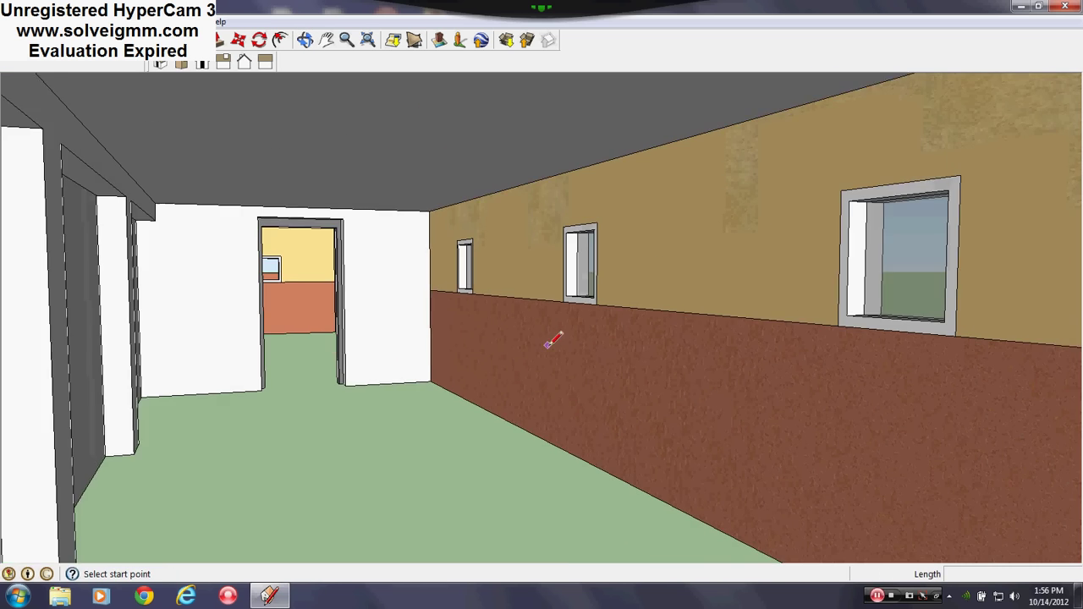
scroll(641, 327, down, 3)
middle_drag(621, 338, 567, 341)
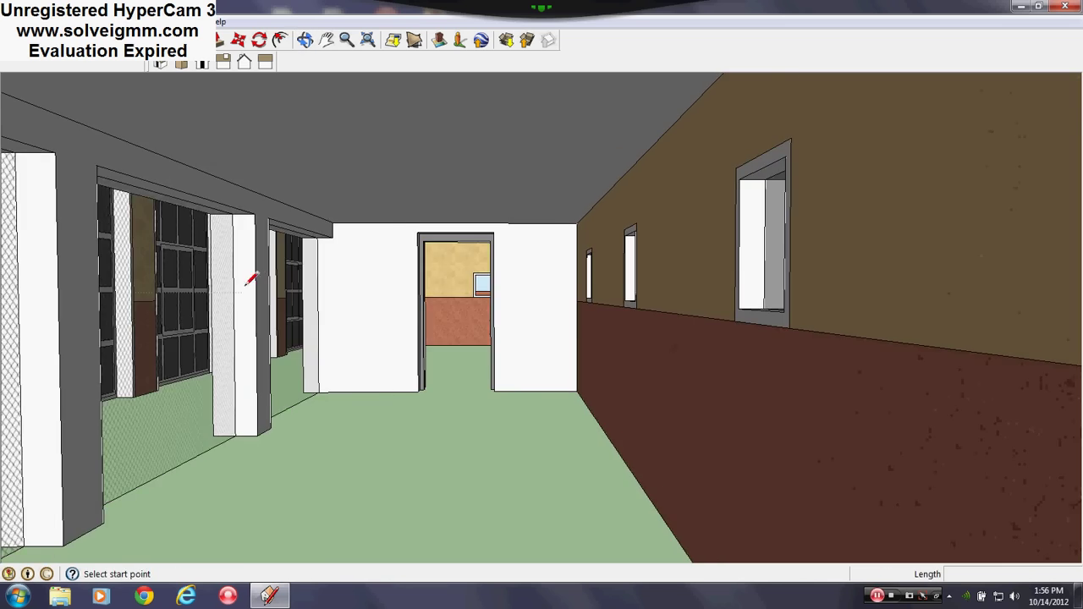
mouse_move(245, 285)
shift+middle_down()
mouse_move(367, 348)
mouse_move(325, 333)
shift+middle_up()
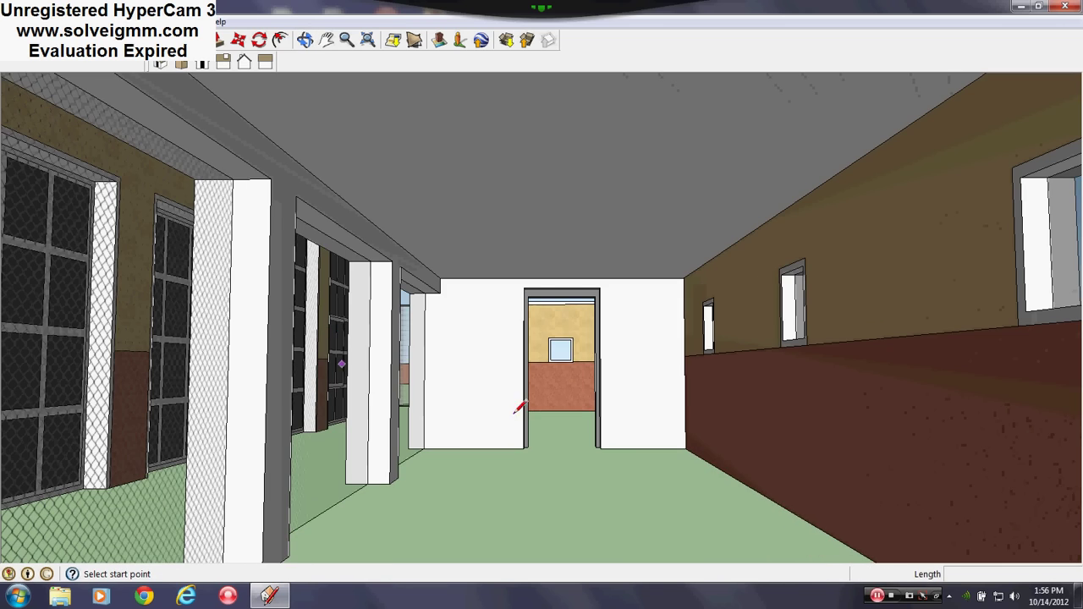
Examine the yard's mesh gate and end wall from inside, plus the gridded windows and framed panels above the shelter roof
scroll(570, 367, up, 5)
mouse_move(459, 372)
middle_down()
mouse_move(652, 440)
mouse_move(320, 528)
middle_up()
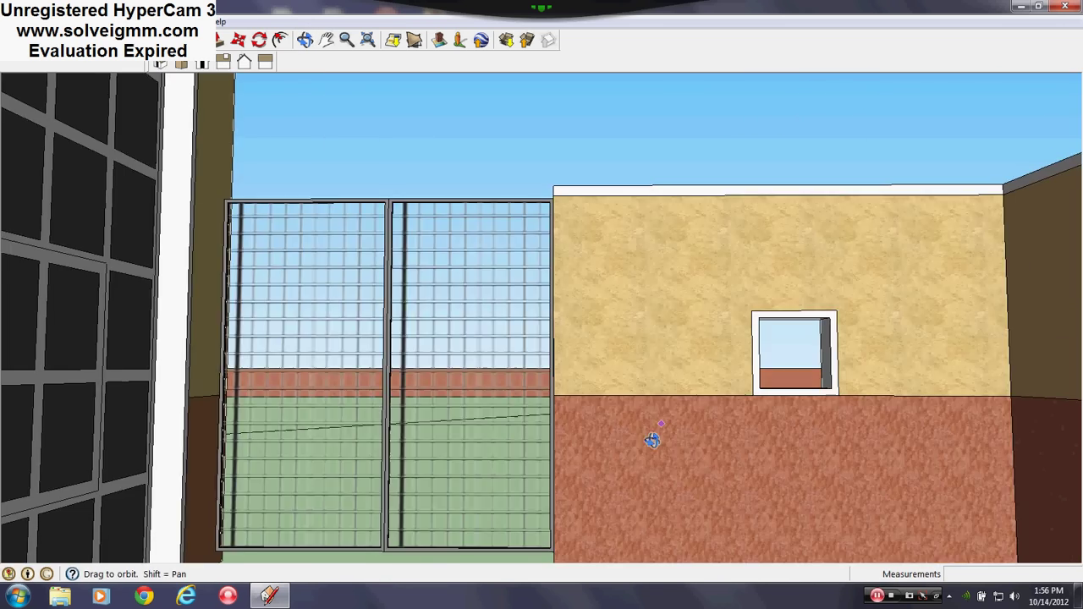
mouse_move(375, 218)
middle_down()
mouse_move(549, 266)
mouse_move(501, 440)
mouse_move(689, 418)
mouse_move(515, 366)
middle_up()
scroll(648, 420, down, 3)
mouse_move(688, 404)
middle_down()
mouse_move(495, 338)
mouse_move(561, 380)
mouse_move(652, 374)
middle_up()
shift+middle_drag(881, 415, 940, 423)
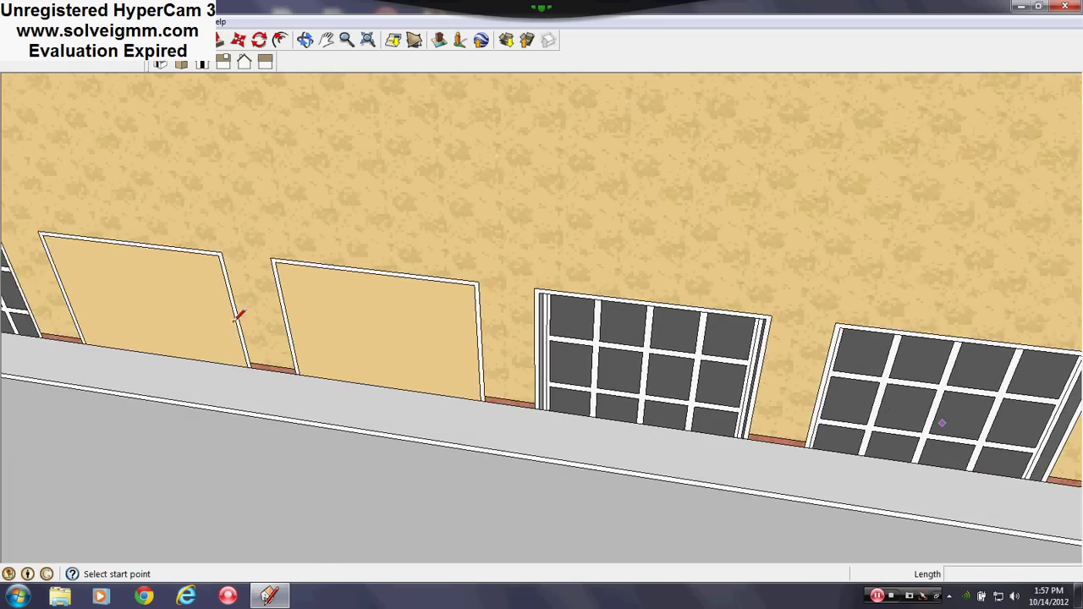
Inspect the framed panels and small square windows above the shelter roof, moving along the wall to the building's outer corner
shift+middle_drag(235, 323, 915, 417)
scroll(576, 362, down, 2)
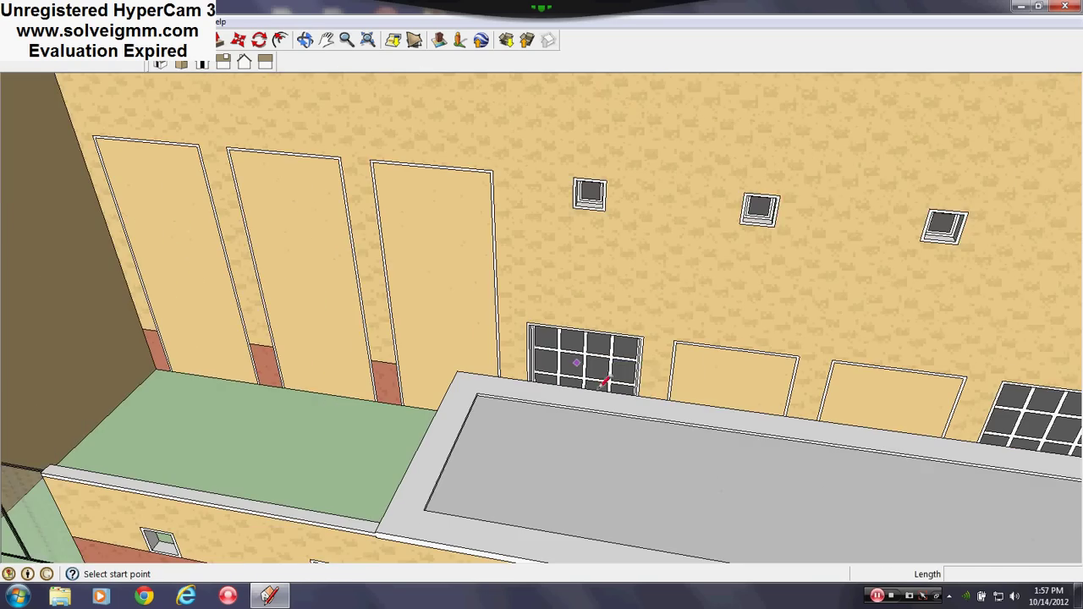
mouse_move(587, 375)
middle_down()
mouse_move(212, 380)
mouse_move(436, 356)
mouse_move(459, 309)
middle_up()
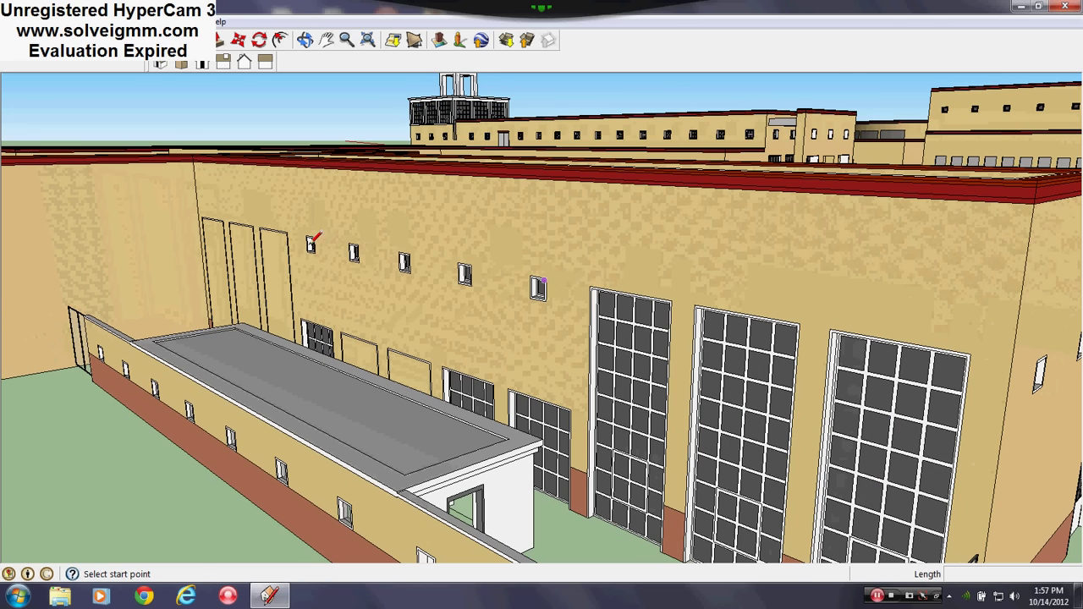
middle_drag(545, 302, 378, 272)
middle_drag(684, 308, 684, 283)
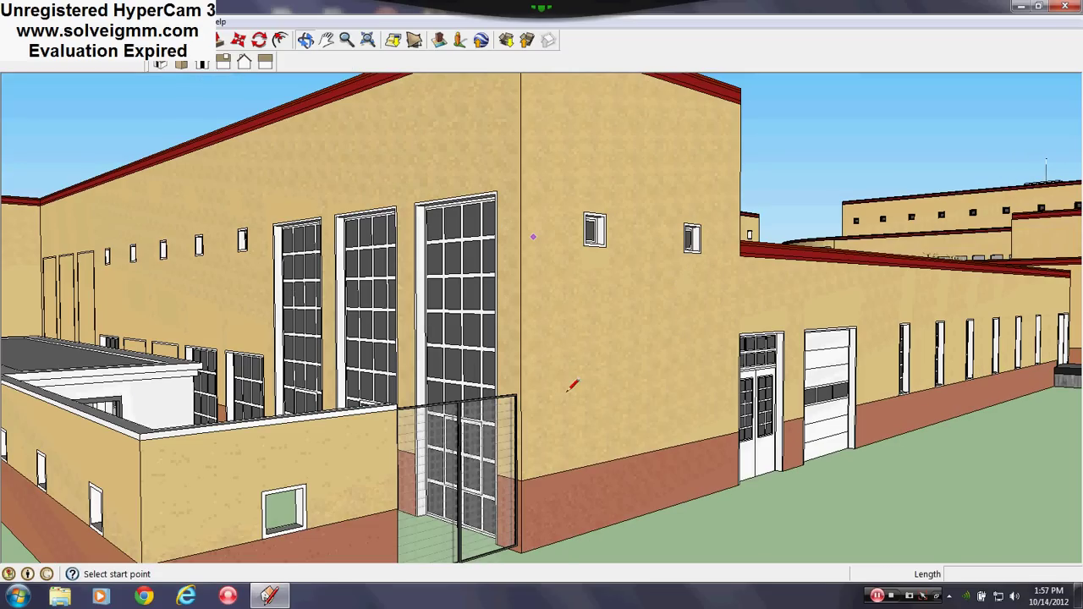
Examine the paned double door, sectional garage door and narrow gridded windows on the low wing's outer facade
middle_drag(845, 412, 457, 406)
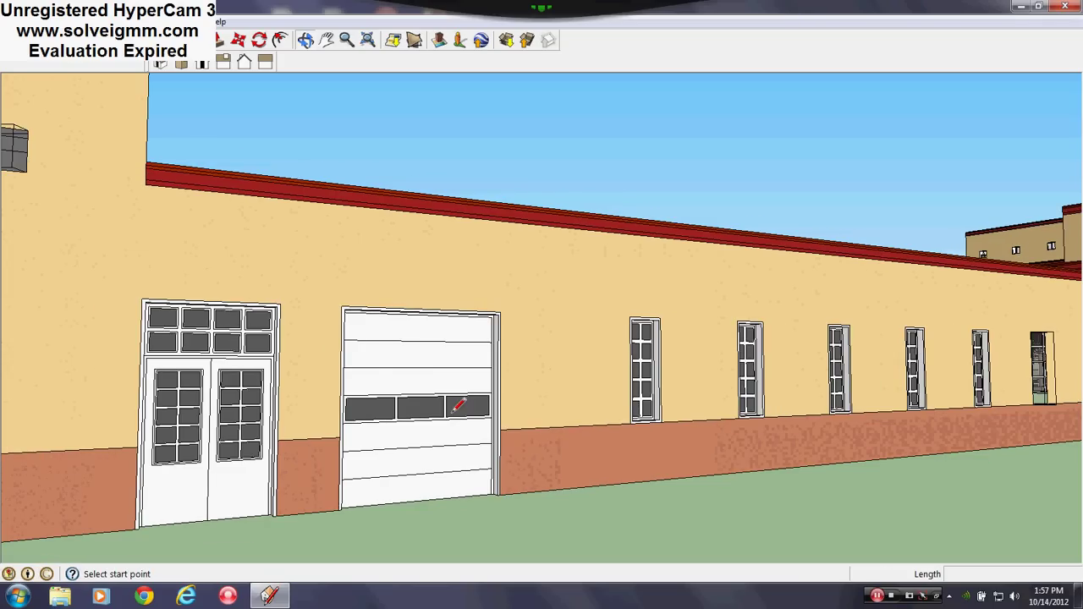
scroll(453, 413, down, 1)
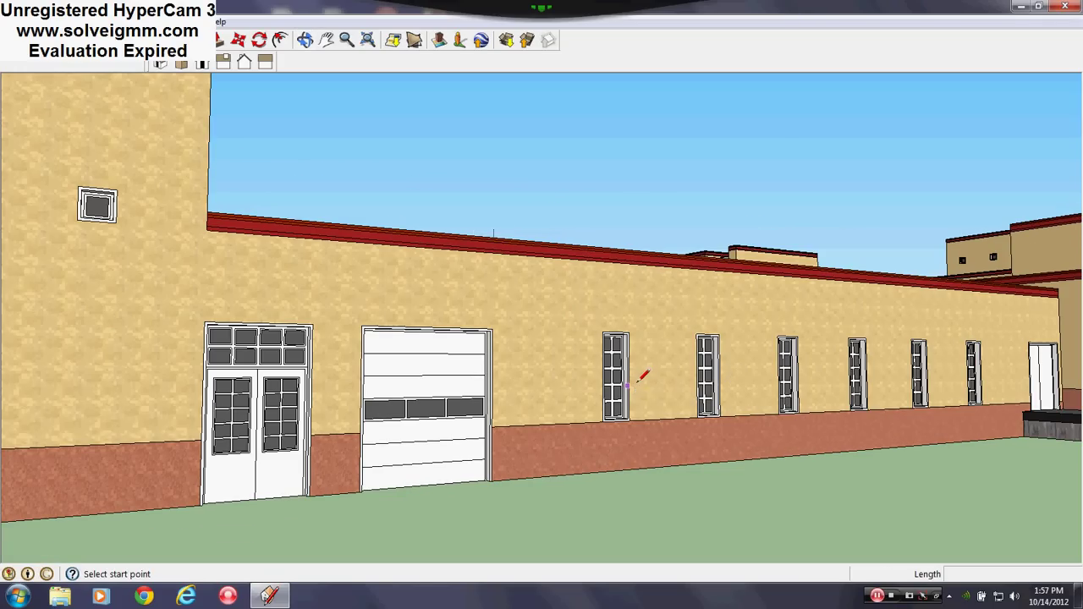
middle_drag(598, 486, 544, 374)
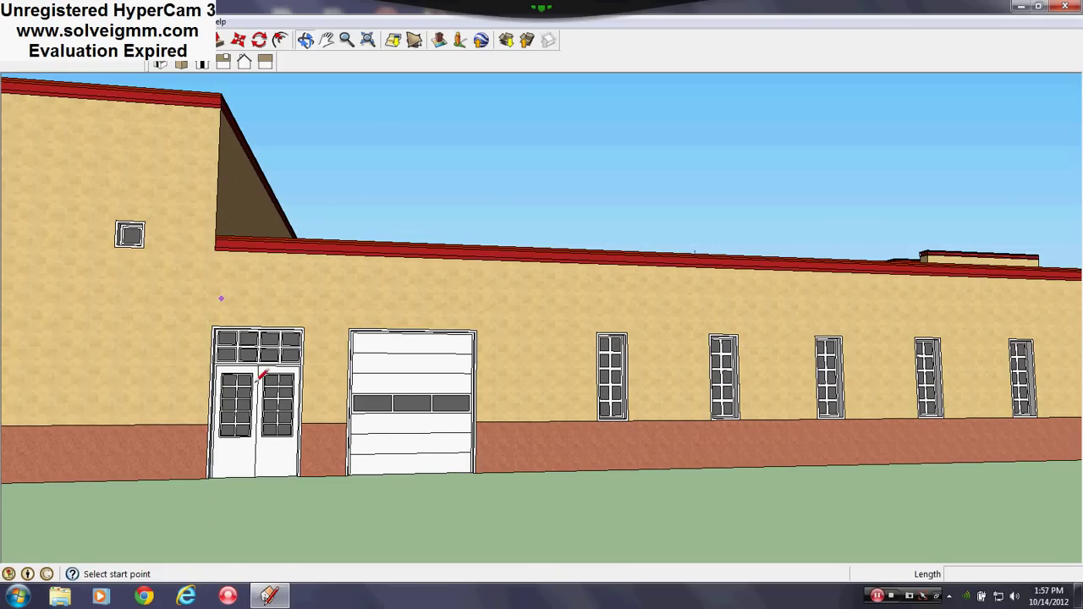
middle_drag(262, 375, 411, 381)
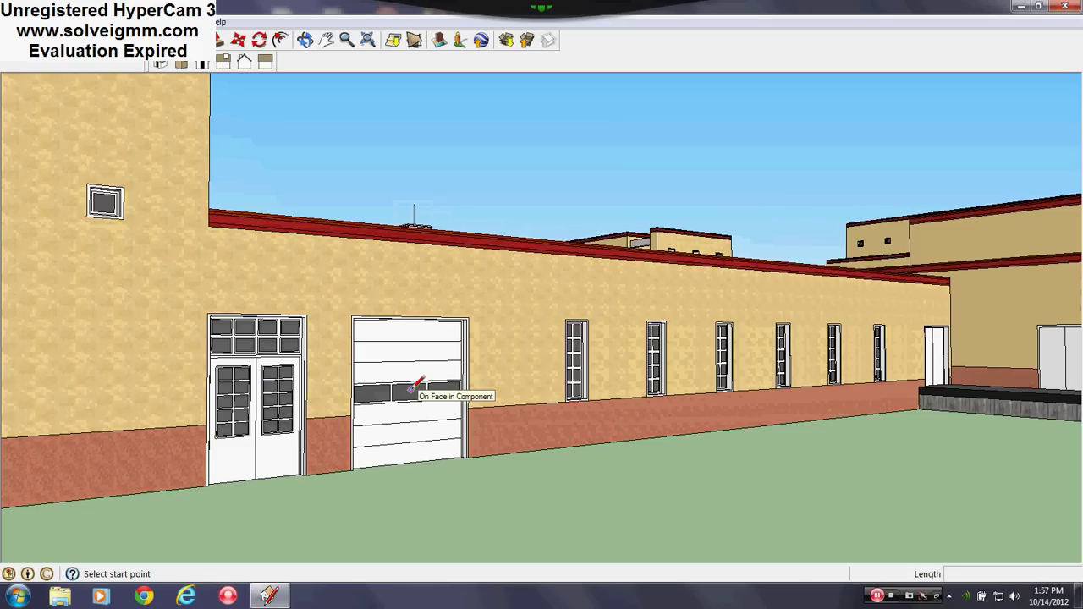
scroll(252, 425, up, 4)
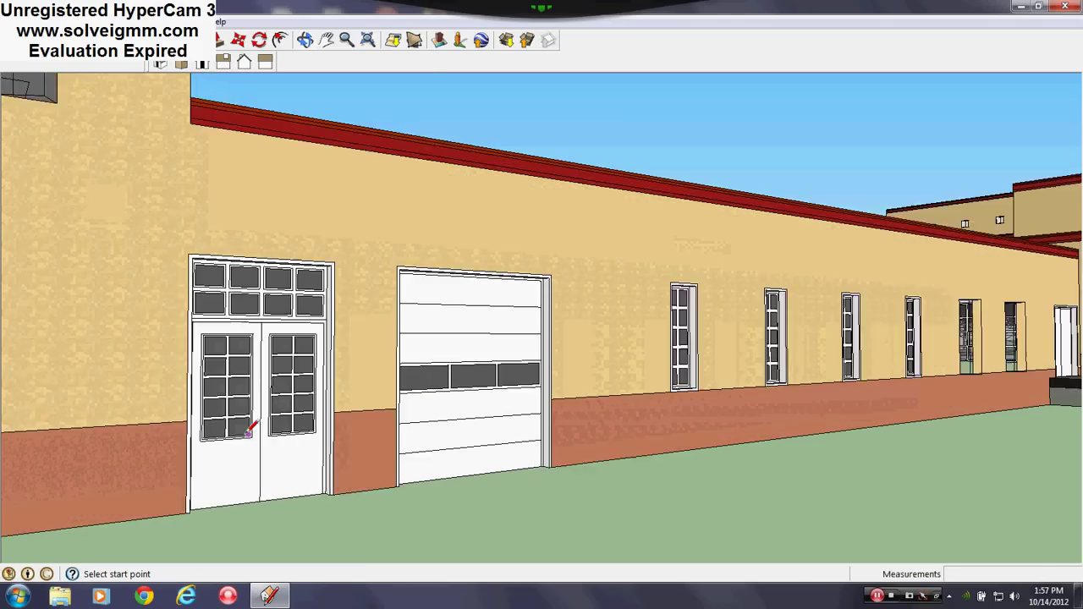
middle_drag(533, 296, 490, 445)
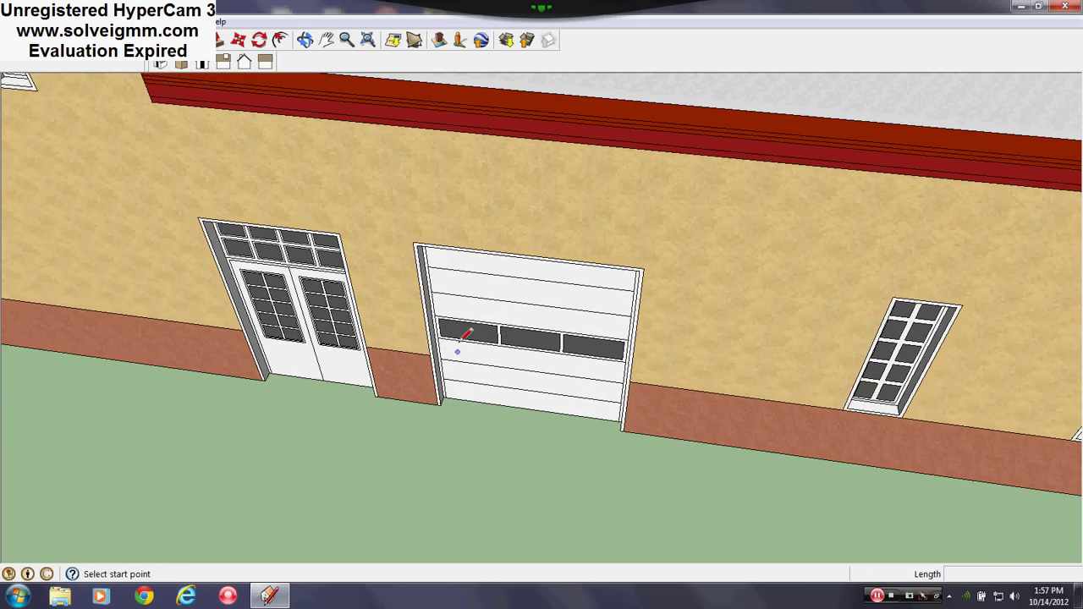
View the low wing's flat roof from above, including its roof patches, red parapets and the adjoining courtyards
scroll(462, 350, down, 4)
middle_drag(476, 286, 519, 573)
scroll(472, 480, down, 2)
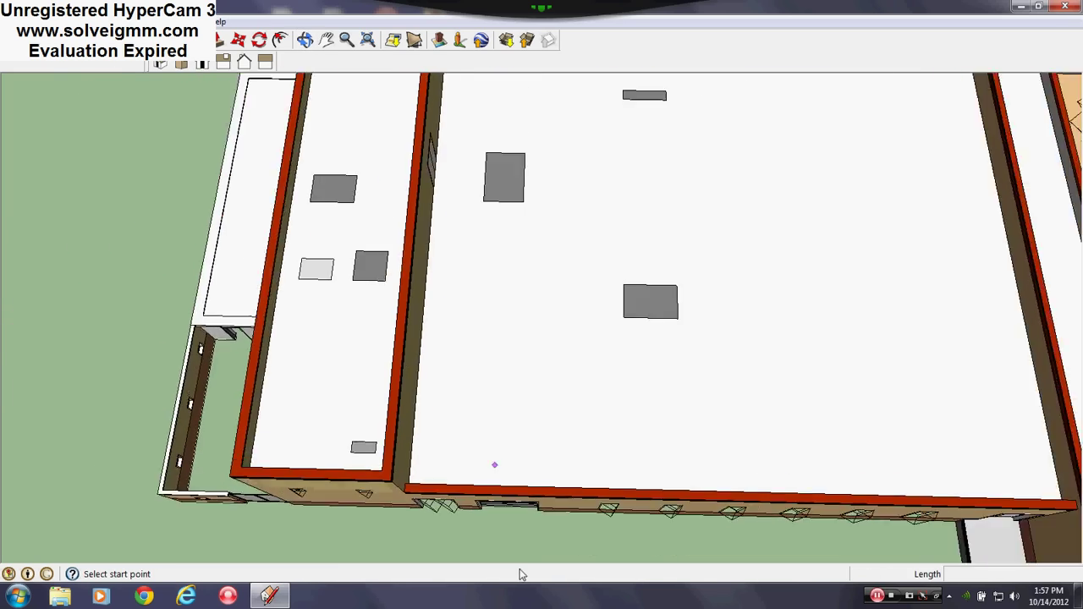
scroll(516, 550, down, 3)
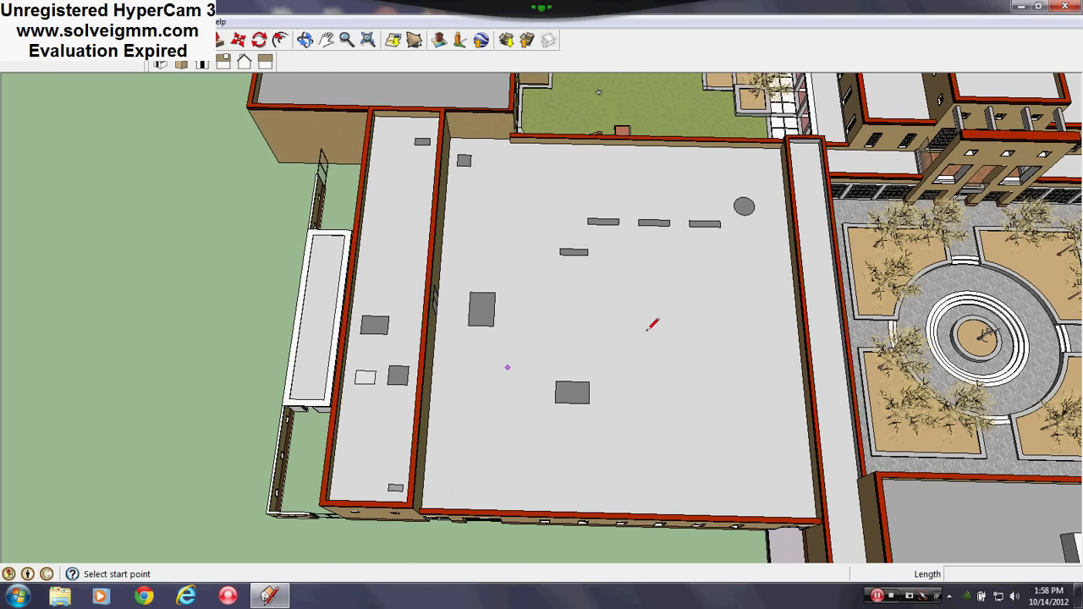
middle_drag(652, 324, 661, 285)
scroll(619, 533, up, 3)
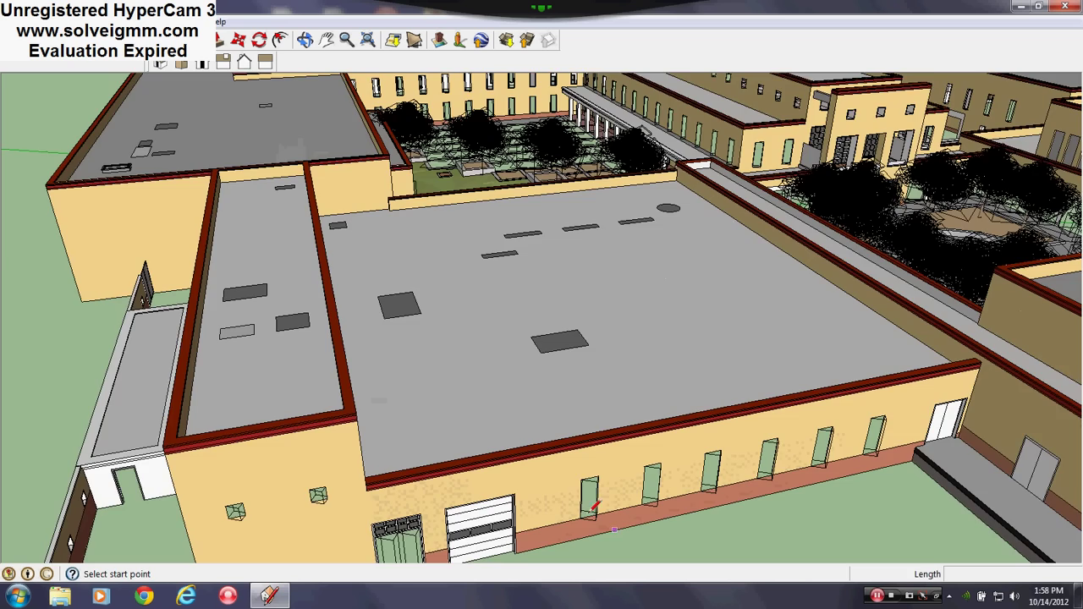
Examine the low wing's facade from ground level, following its narrow windows towards the raised loading platform
middle_drag(620, 530, 634, 307)
scroll(616, 365, down, 2)
scroll(668, 478, up, 2)
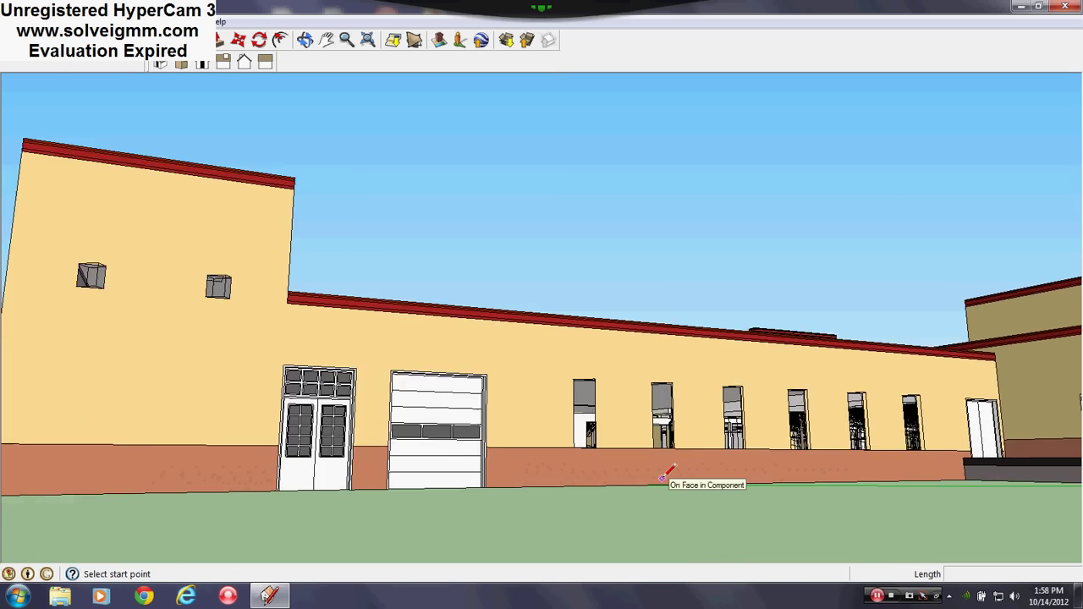
mouse_move(667, 482)
middle_down()
mouse_move(730, 500)
mouse_move(711, 482)
middle_up()
scroll(593, 406, up, 2)
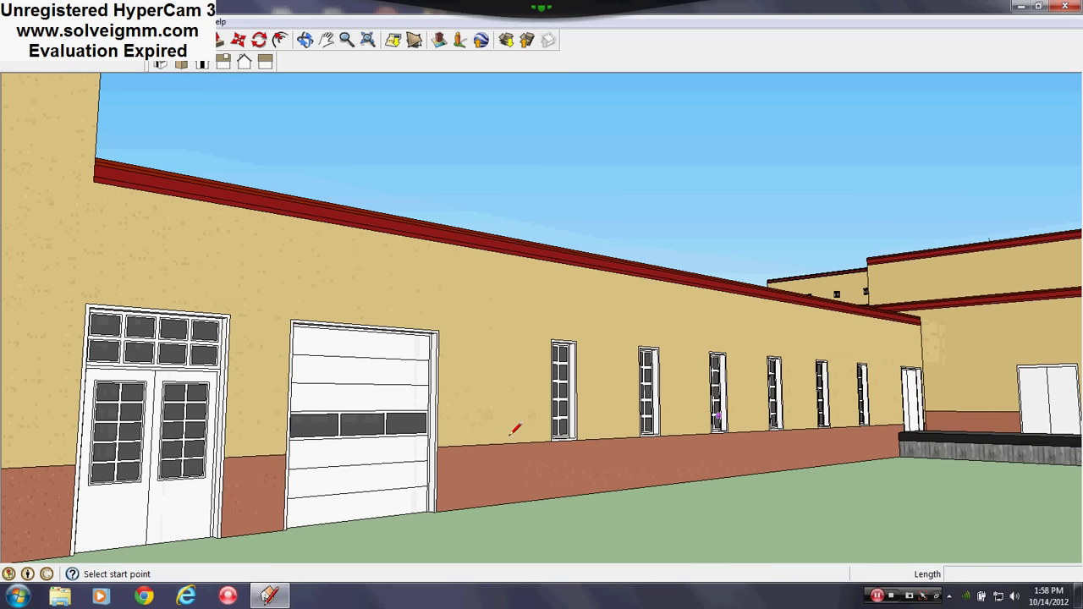
middle_drag(514, 429, 568, 421)
mouse_move(429, 396)
middle_down()
mouse_move(346, 394)
mouse_move(456, 398)
mouse_move(307, 396)
mouse_move(427, 406)
middle_up()
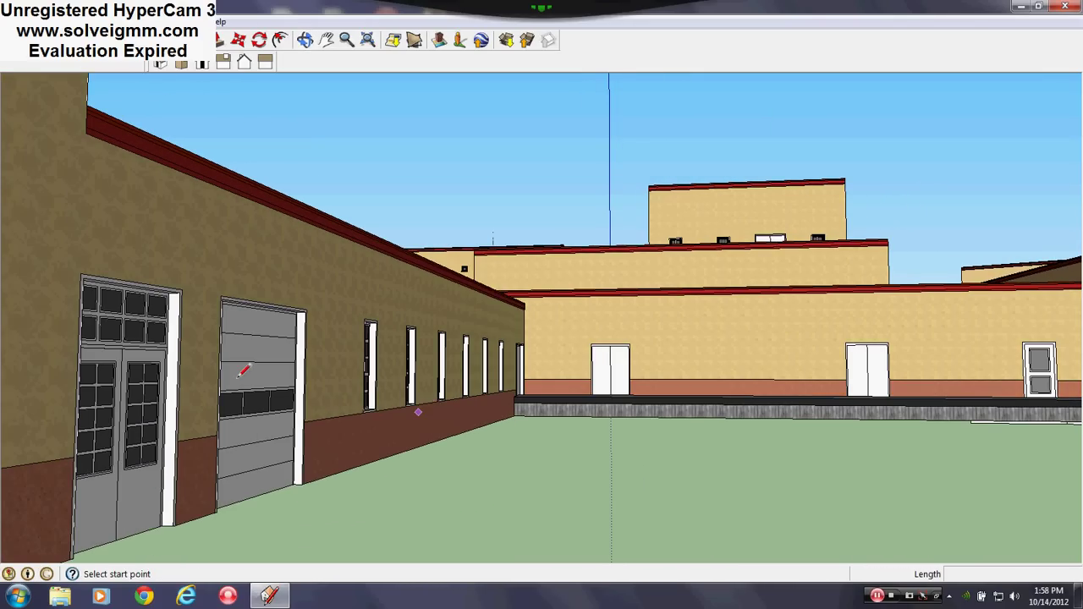
Inspect the double door and garage door again from an angle, together with the window row and the far white door
middle_drag(98, 388, 61, 398)
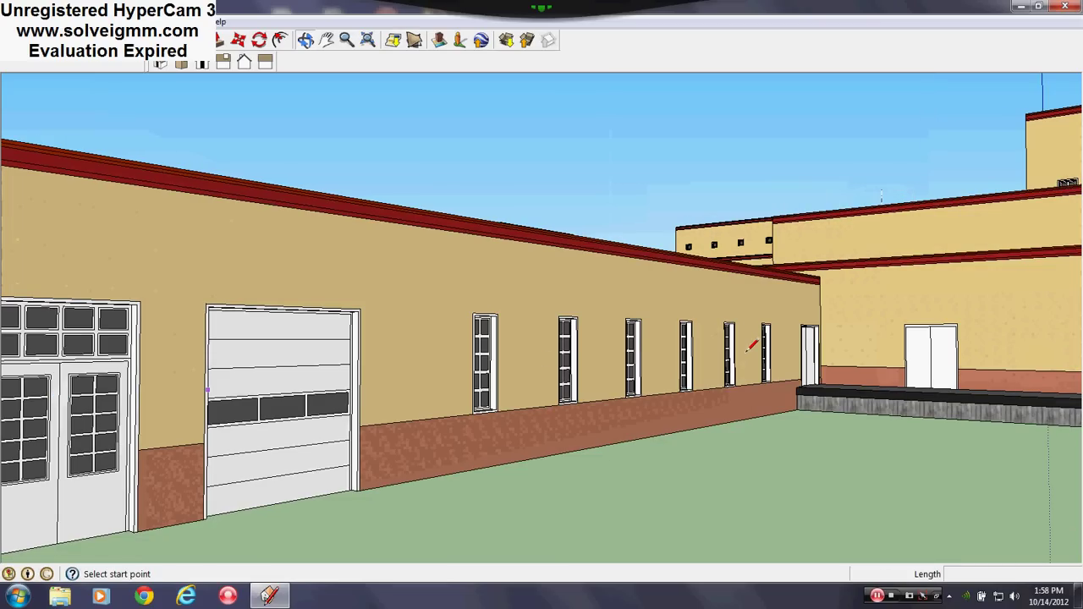
scroll(747, 352, down, 2)
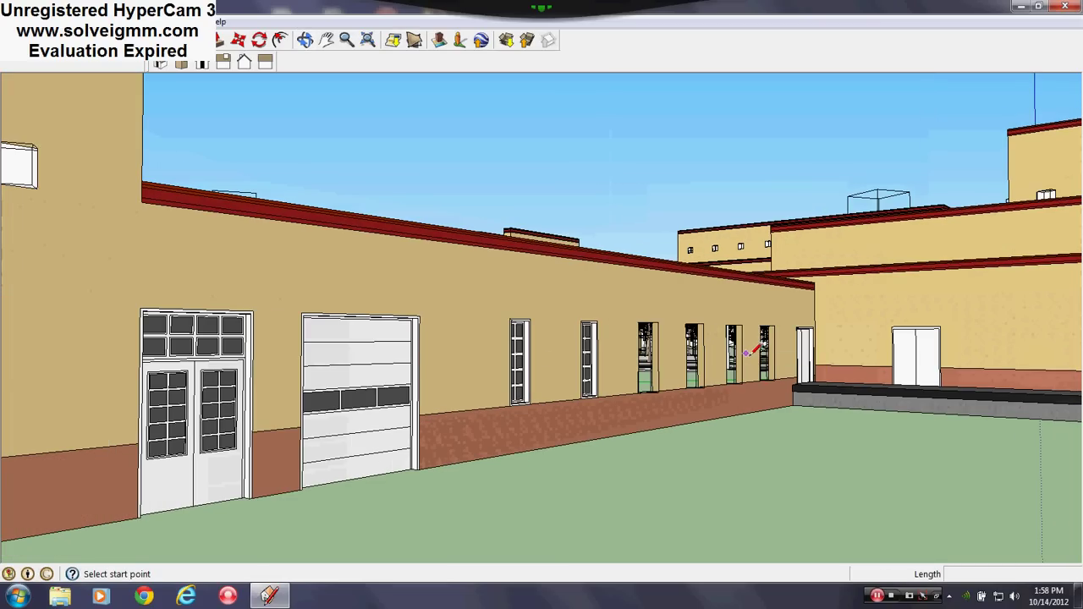
scroll(133, 455, up, 2)
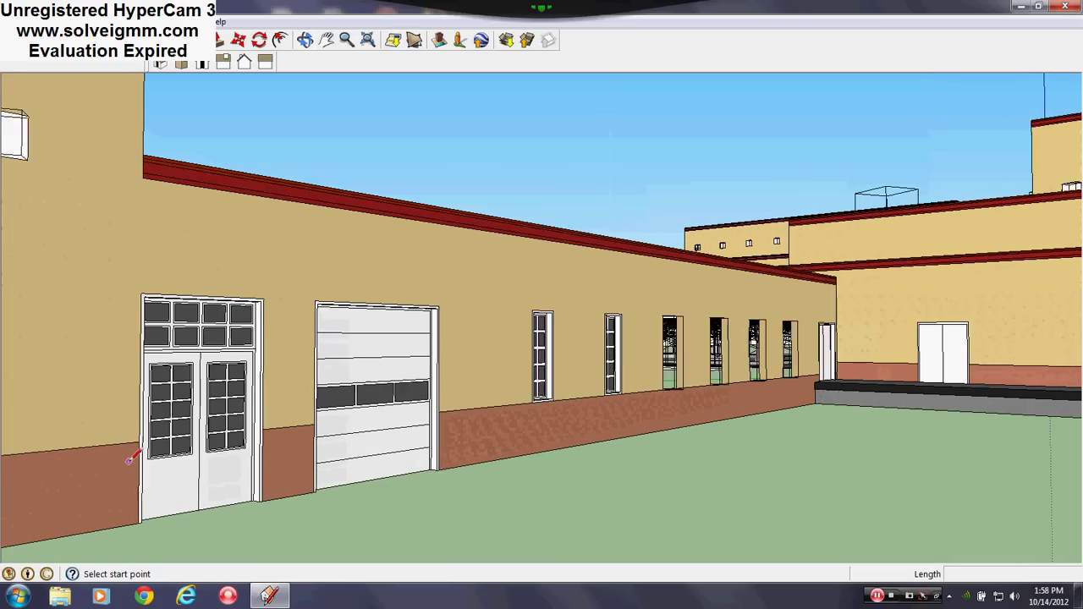
middle_drag(62, 432, 217, 441)
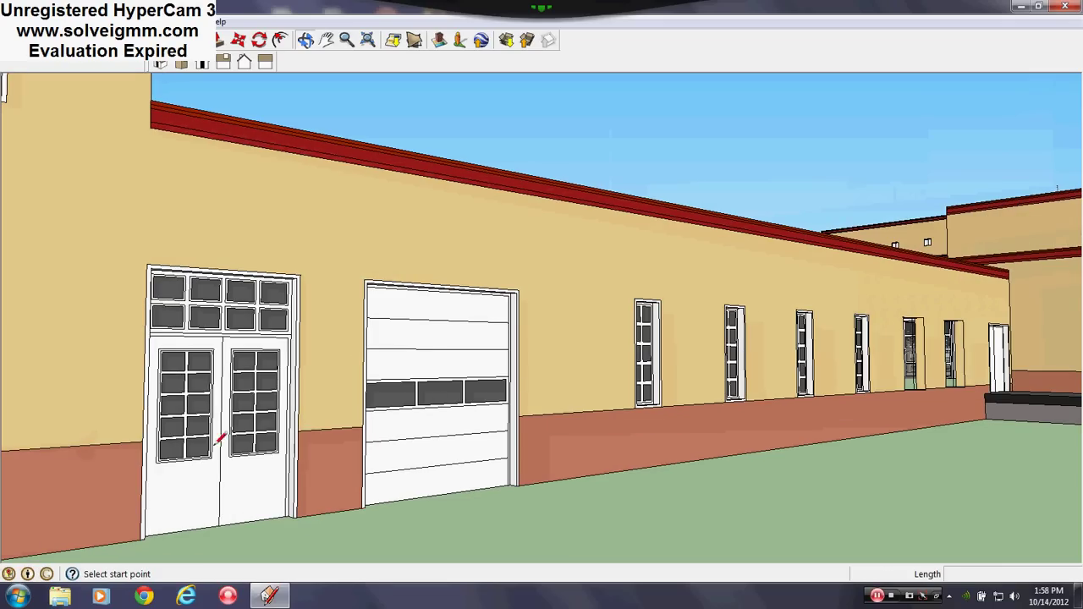
scroll(547, 384, down, 1)
scroll(584, 393, up, 1)
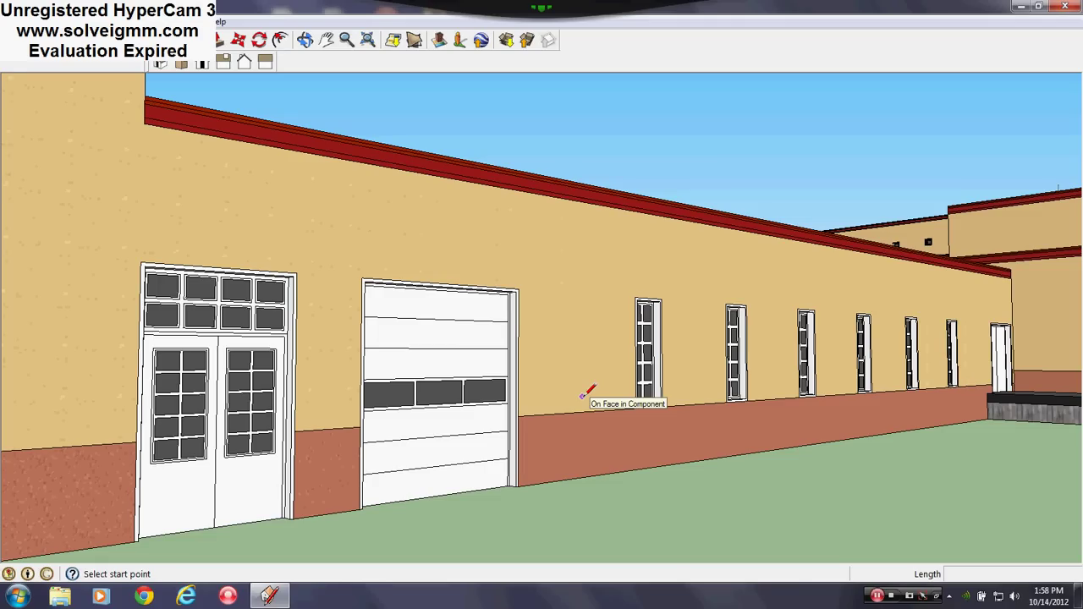
Survey the low wing's roof and the surrounding complex from above, including the circular courtyard and neighbouring wings
middle_drag(495, 369, 411, 452)
scroll(406, 453, down, 2)
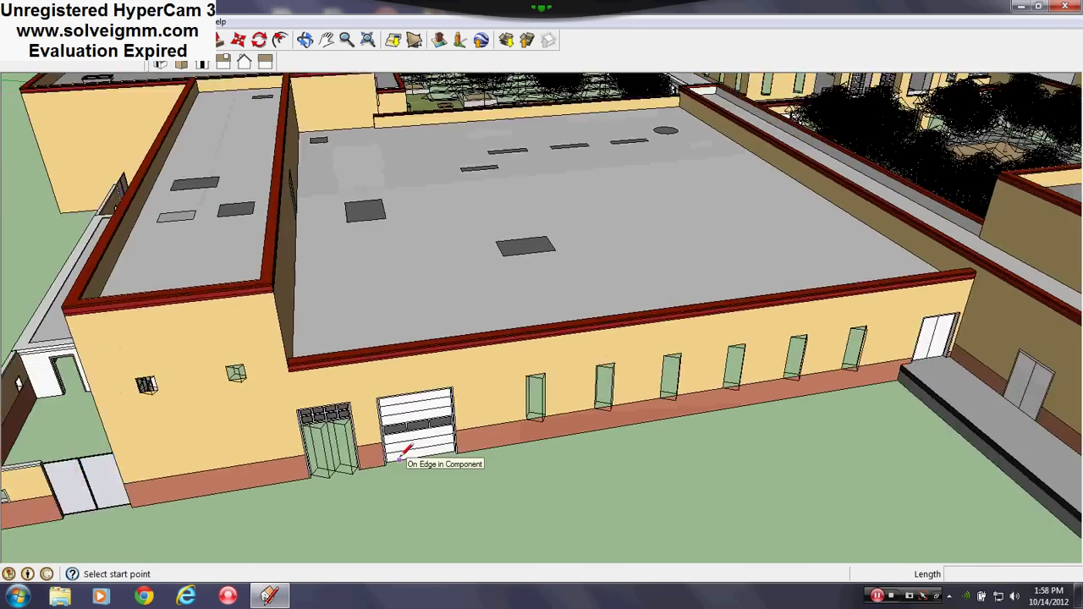
scroll(399, 457, down, 2)
middle_drag(479, 426, 415, 500)
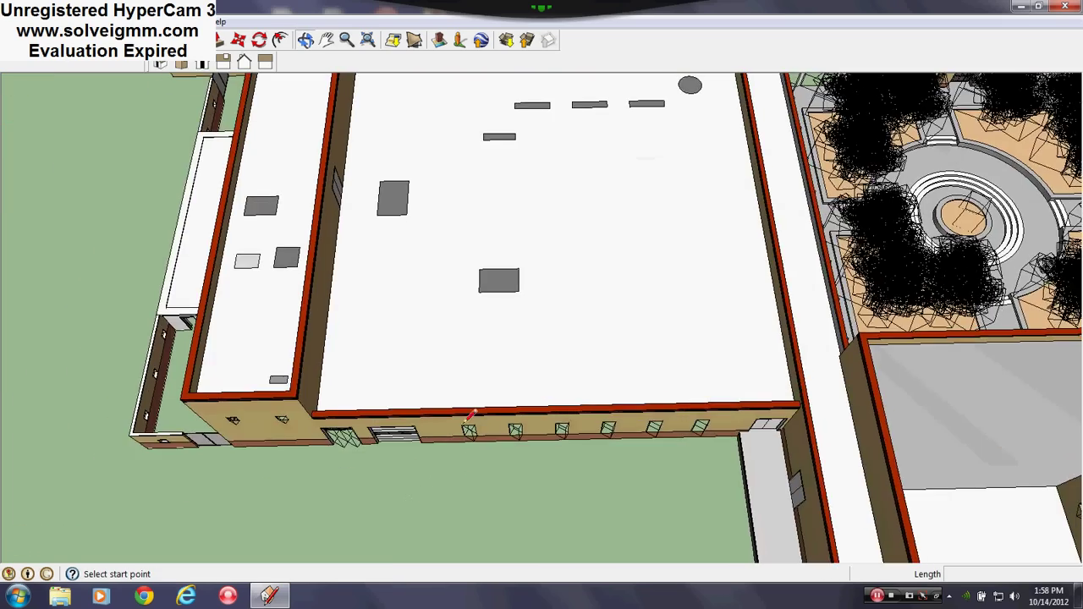
scroll(532, 295, down, 3)
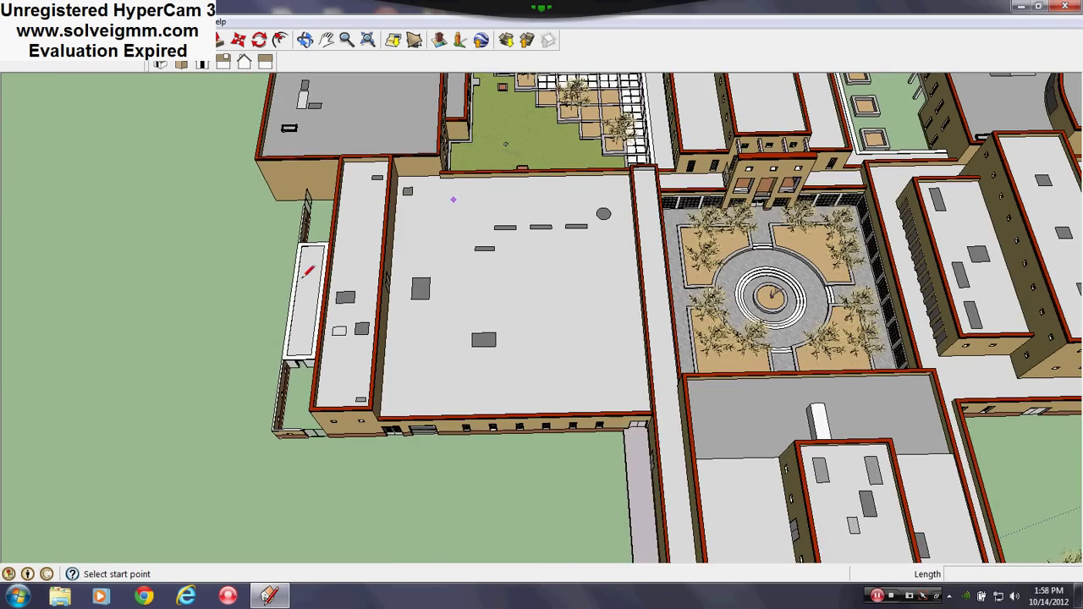
middle_drag(498, 258, 751, 135)
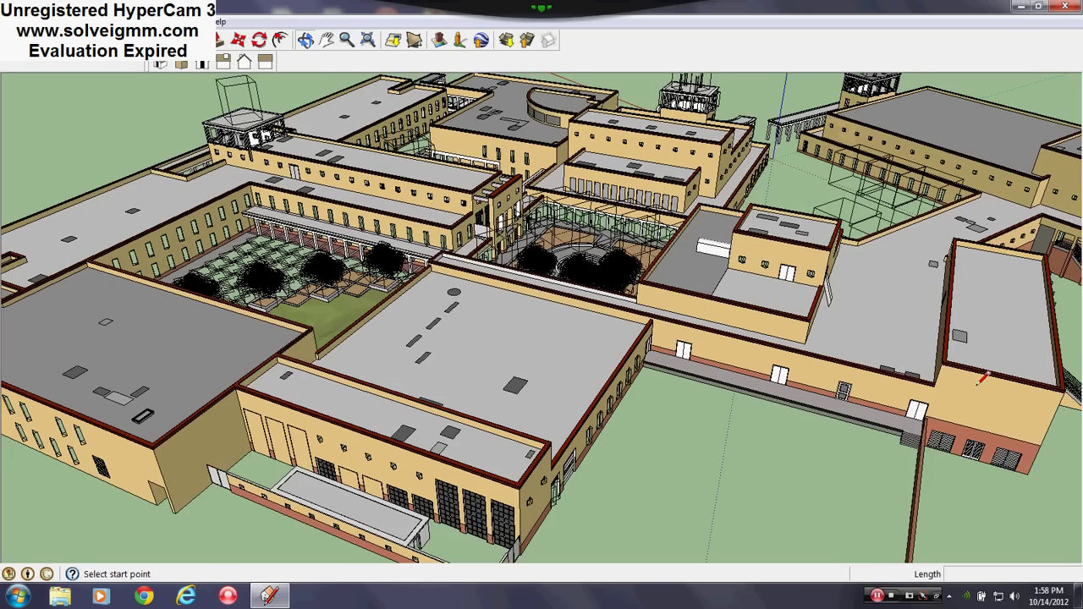
Examine the loading platform wall with its white double doors, single paneled door and end steps
scroll(977, 383, up, 3)
scroll(922, 405, up, 5)
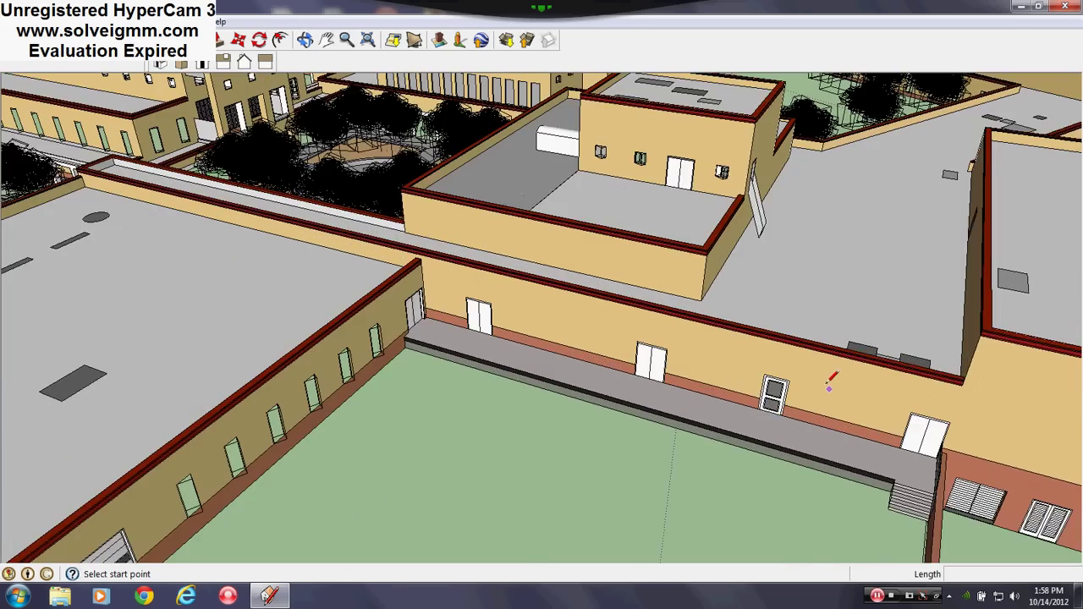
middle_drag(834, 375, 914, 225)
middle_drag(751, 390, 789, 391)
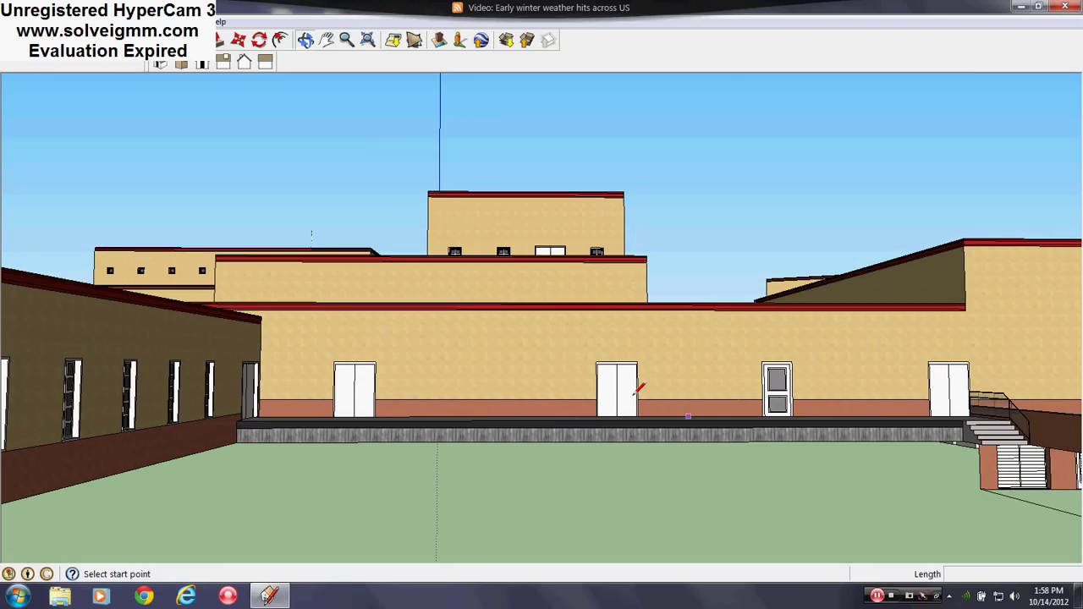
scroll(636, 390, up, 3)
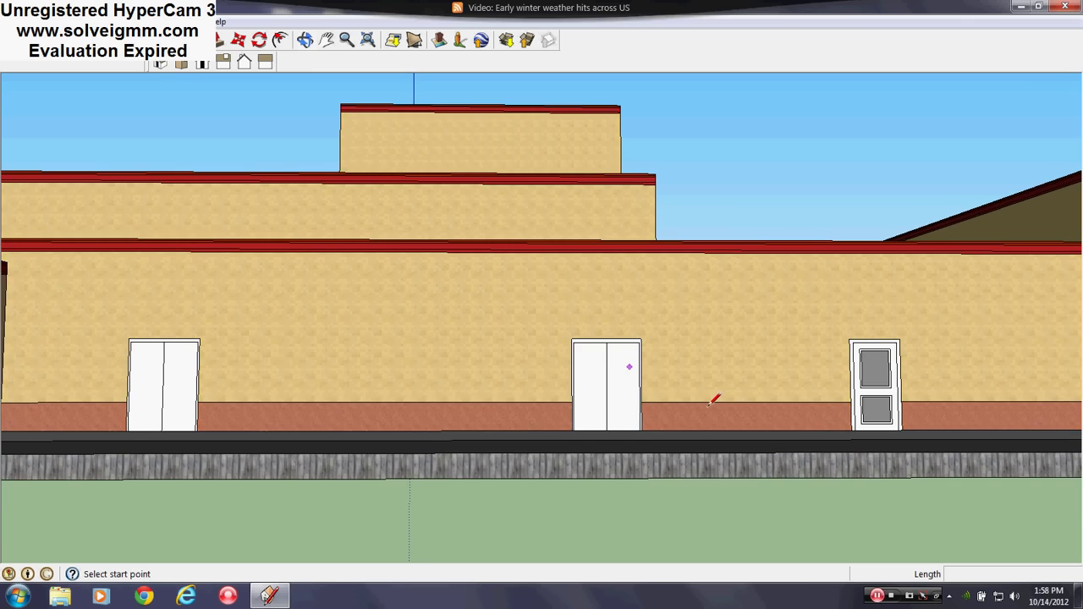
shift+middle_drag(716, 399, 246, 441)
scroll(713, 430, up, 2)
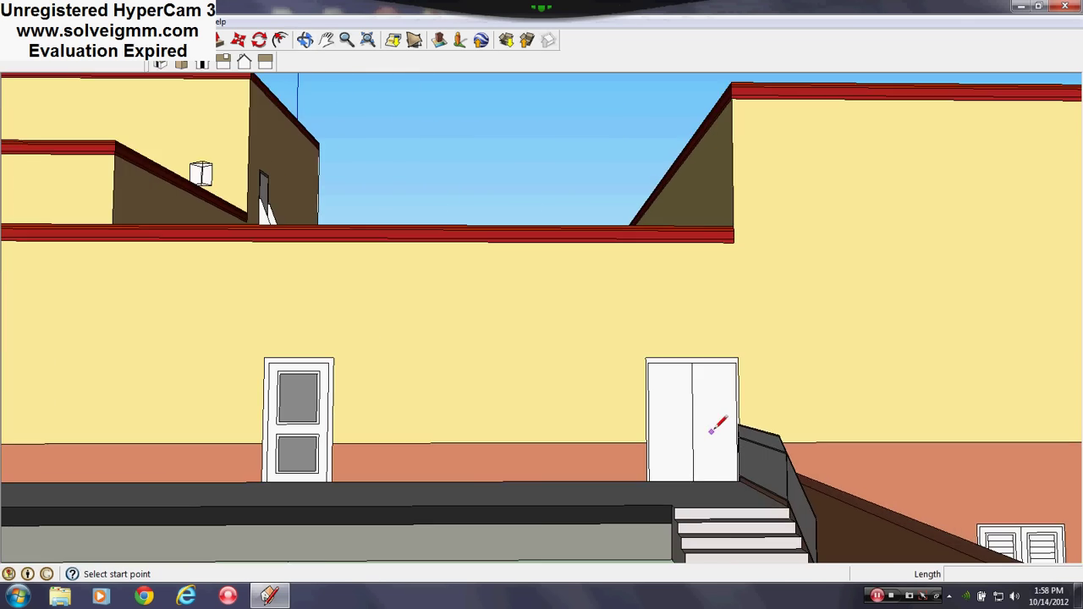
View the rooftops behind the loading platform, including the upper block and the taller end wing
middle_drag(719, 460, 725, 554)
scroll(727, 541, down, 4)
scroll(881, 369, down, 2)
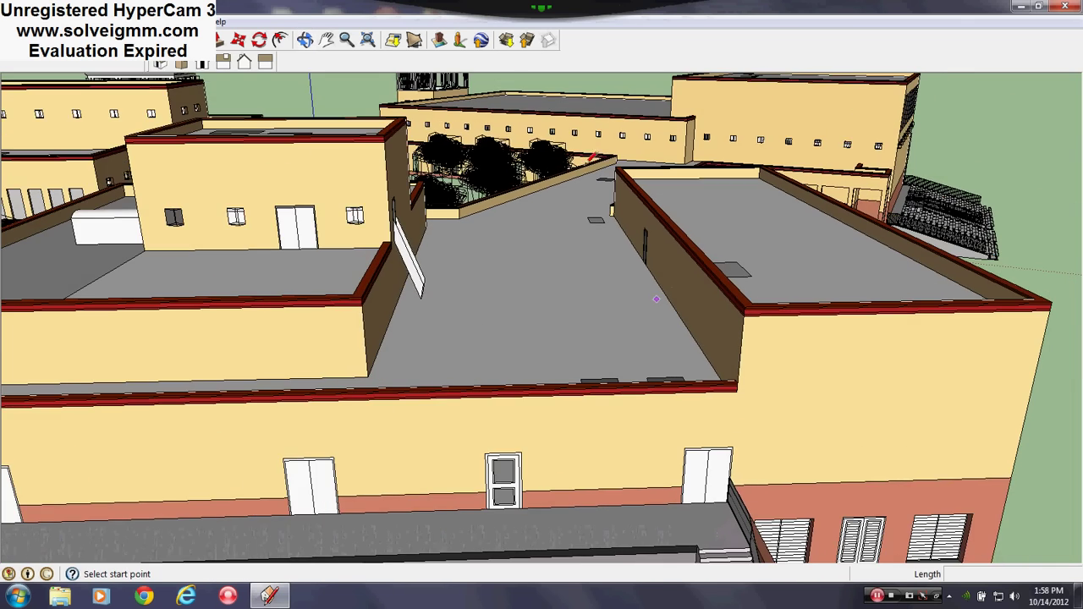
shift+middle_drag(876, 374, 418, 288)
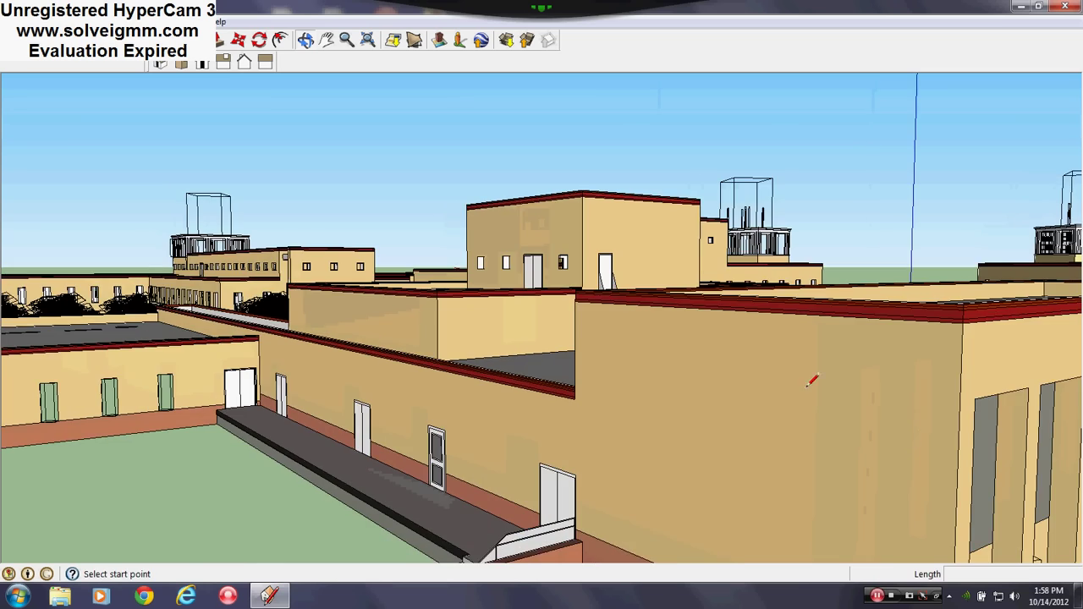
Examine the end wing's pilastered facade, including its tall mesh panels, small square windows and lower narrow windows
shift+middle_drag(303, 239, 303, 238)
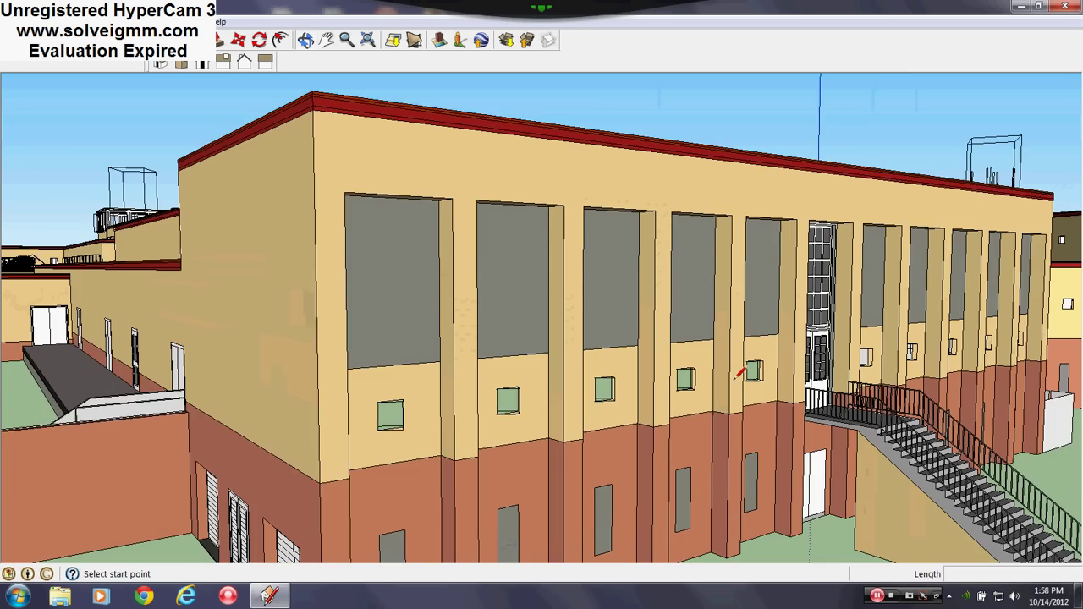
middle_drag(736, 373, 719, 341)
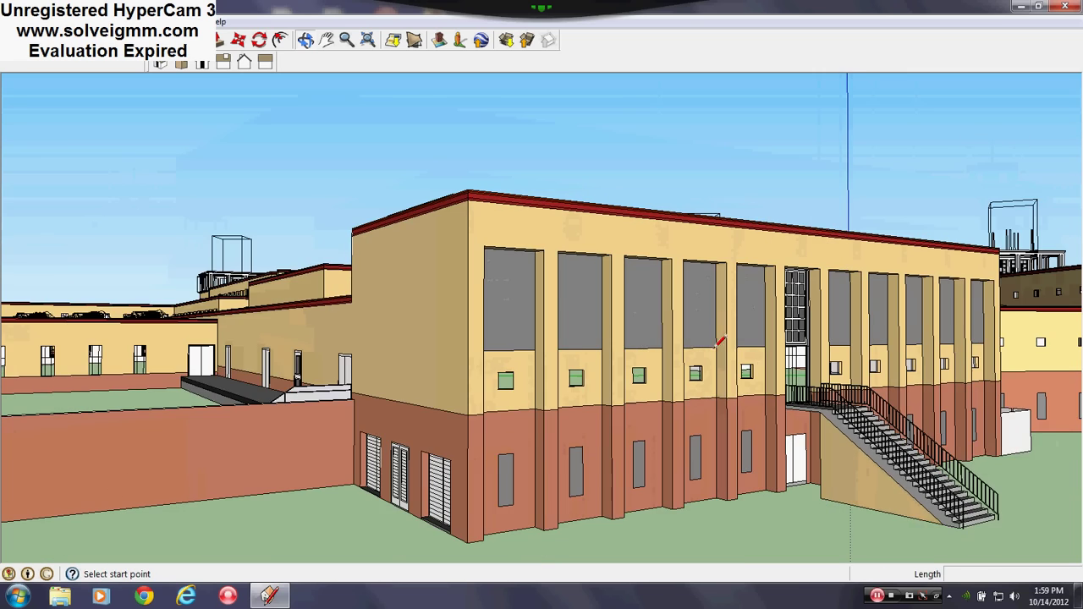
shift+middle_drag(603, 396, 581, 399)
mouse_move(531, 367)
middle_down()
mouse_move(496, 372)
mouse_move(544, 359)
middle_up()
scroll(973, 326, down, 2)
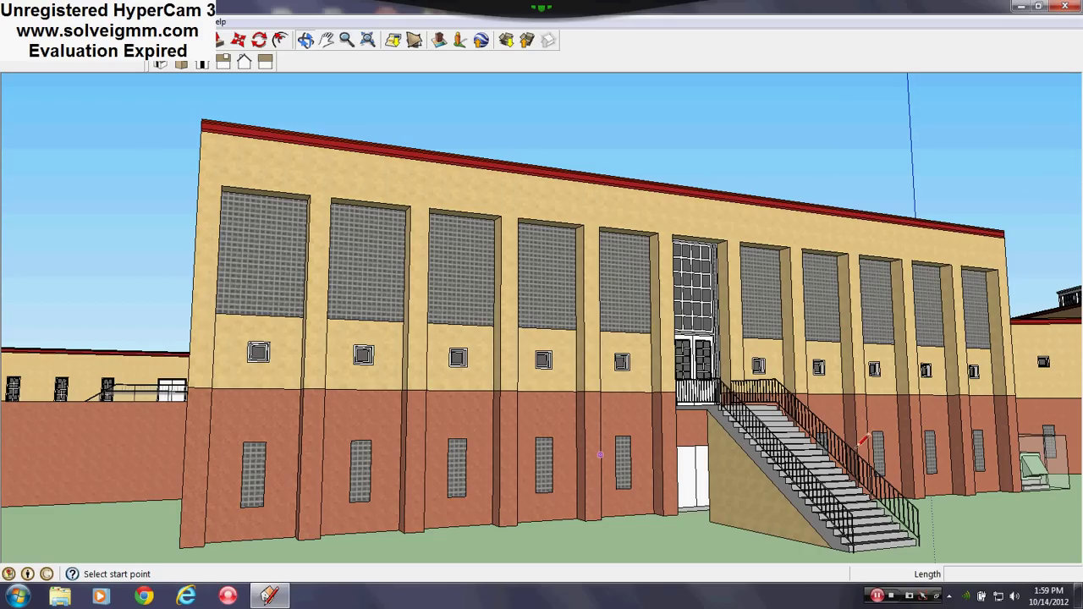
Inspect the exterior staircase with railings and the tall glazed entrance on the pilastered facade from both sides
scroll(808, 493, up, 2)
scroll(708, 450, up, 3)
mouse_move(709, 450)
middle_down()
mouse_move(767, 495)
mouse_move(862, 518)
mouse_move(725, 423)
mouse_move(406, 453)
middle_up()
scroll(721, 434, down, 2)
middle_drag(526, 436, 302, 440)
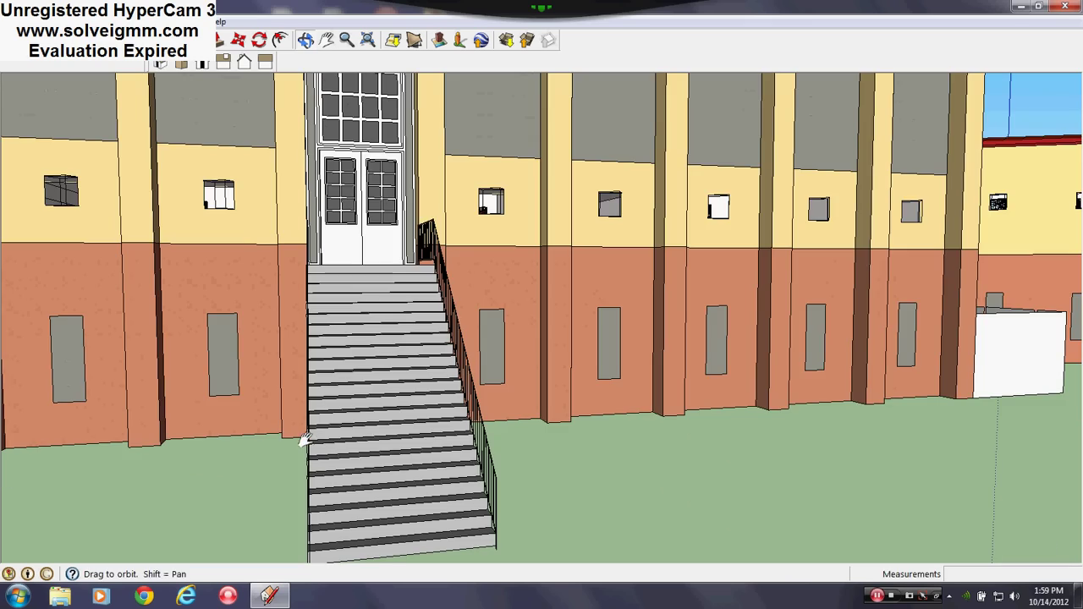
middle_drag(857, 356, 551, 375)
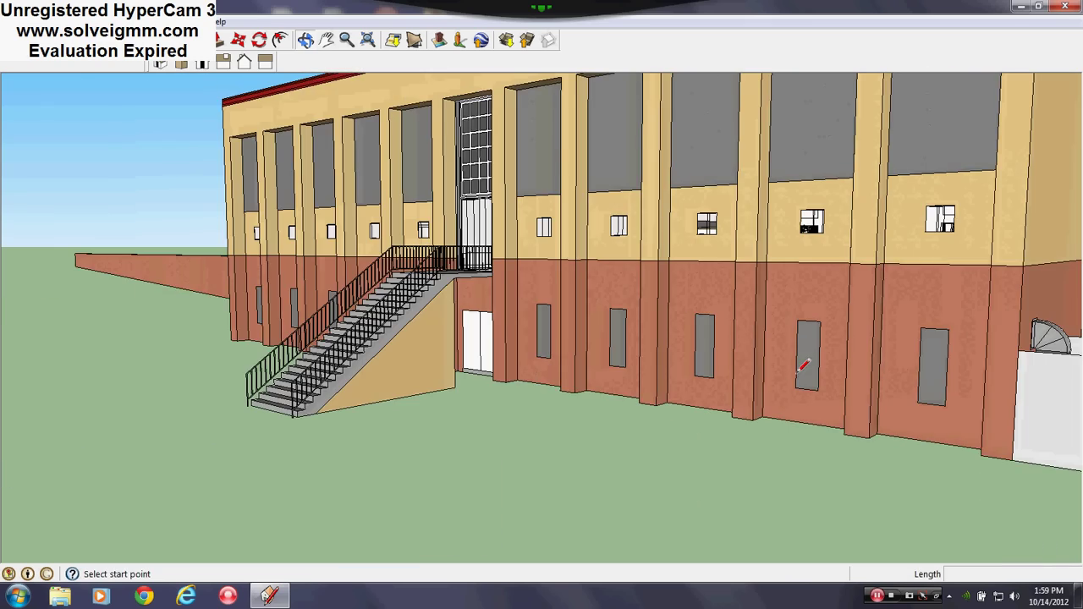
Examine the end wing's side wall with its louvered ground-level doors and the long low wall running out from it
mouse_move(805, 367)
middle_down()
mouse_move(749, 411)
mouse_move(412, 372)
mouse_move(572, 362)
middle_up()
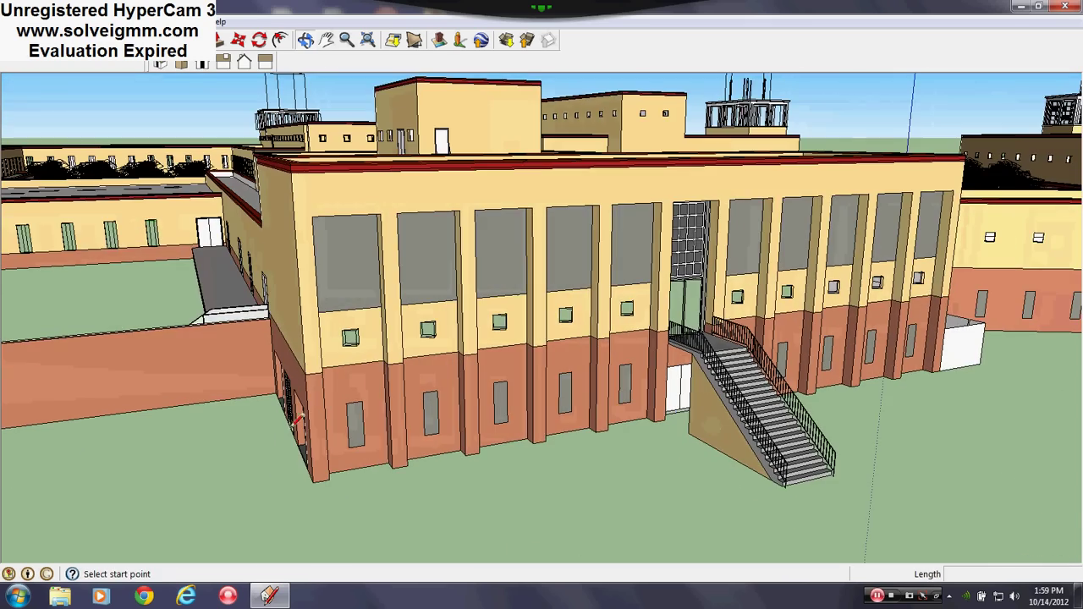
shift+middle_drag(650, 341, 771, 342)
scroll(840, 344, down, 5)
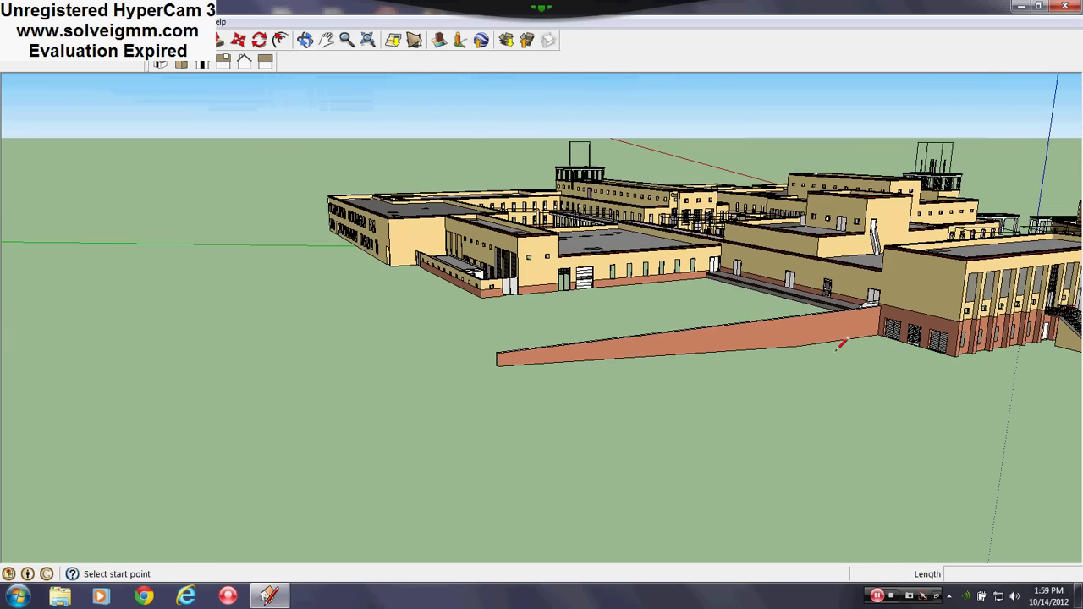
scroll(912, 347, up, 3)
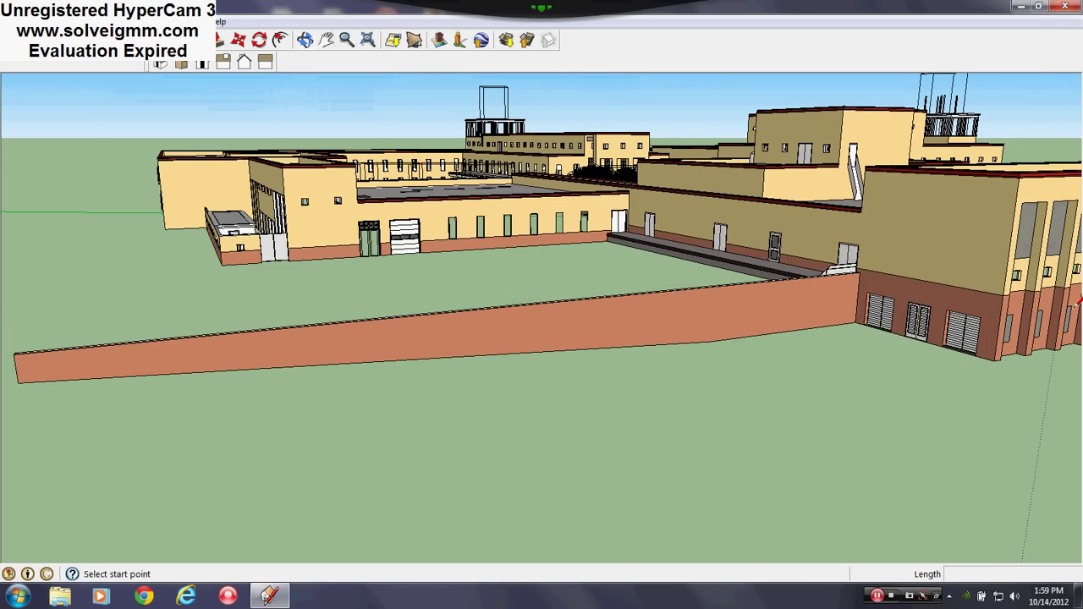
scroll(1077, 302, up, 4)
scroll(1033, 313, up, 3)
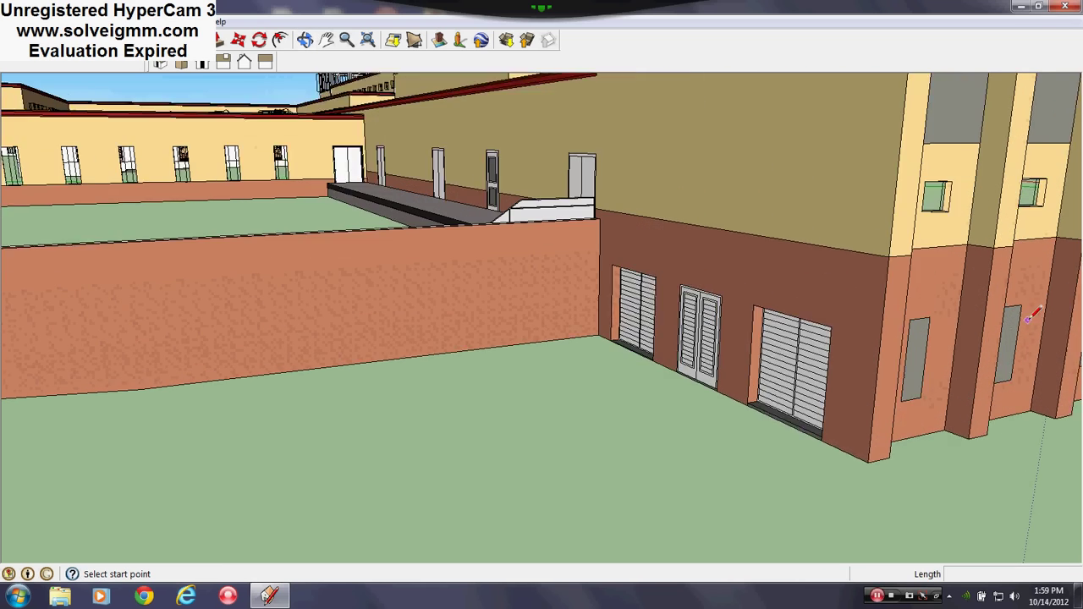
mouse_move(1044, 359)
middle_down()
mouse_move(708, 356)
mouse_move(541, 457)
mouse_move(581, 430)
mouse_move(575, 455)
middle_up()
scroll(647, 433, up, 2)
middle_drag(471, 432, 358, 454)
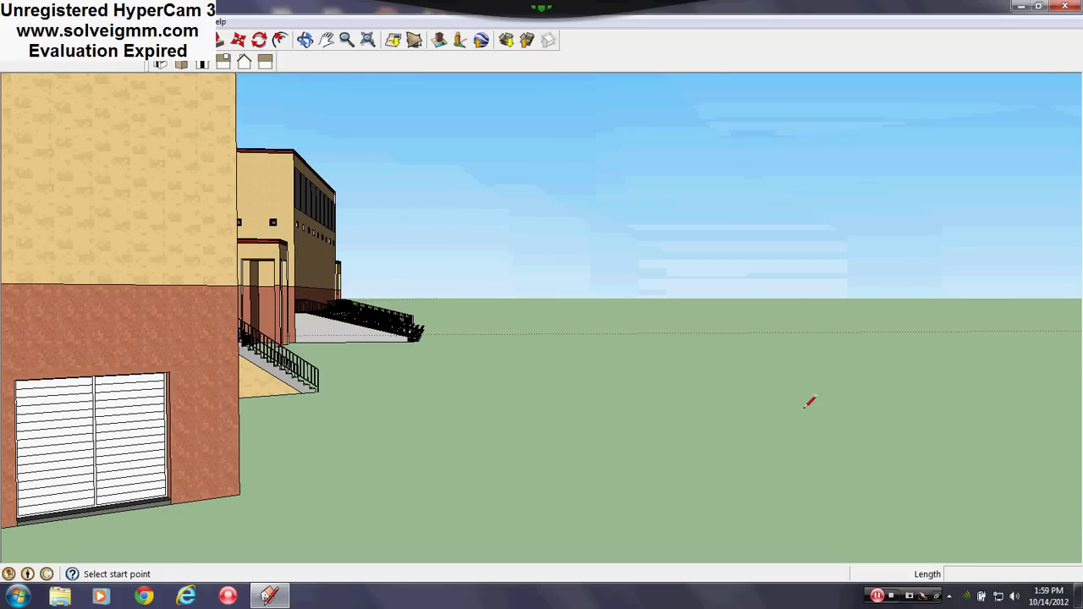
Inspect the lower narrow mesh windows and the white doors beside the exterior staircase on the pilastered facade
mouse_move(308, 381)
middle_down()
mouse_move(338, 384)
mouse_move(32, 416)
mouse_move(566, 353)
middle_up()
scroll(715, 371, up, 2)
mouse_move(709, 370)
middle_down()
mouse_move(645, 404)
mouse_move(572, 394)
middle_up()
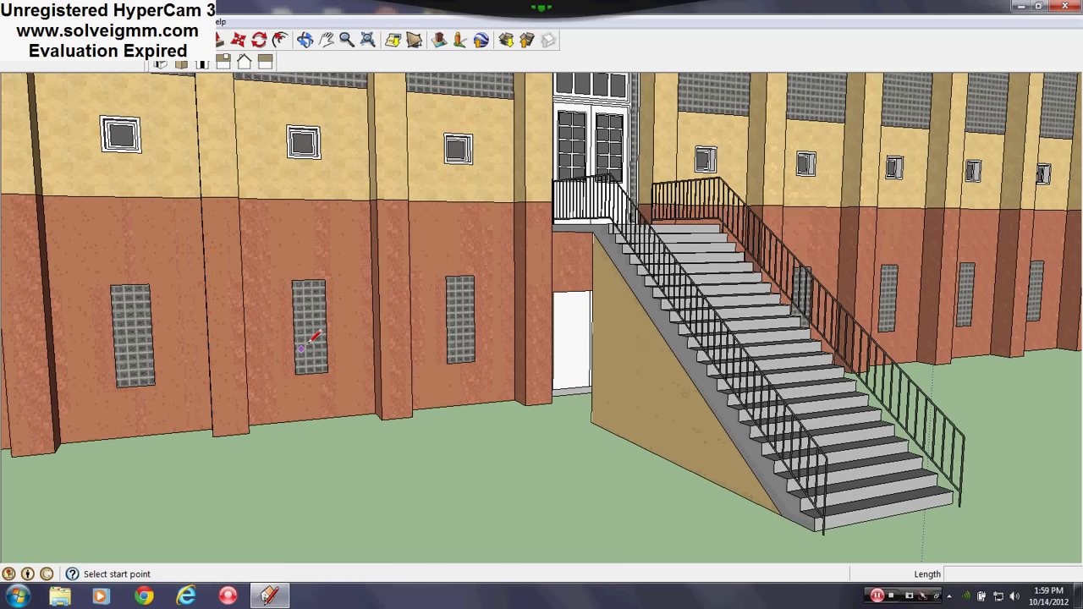
scroll(313, 334, up, 3)
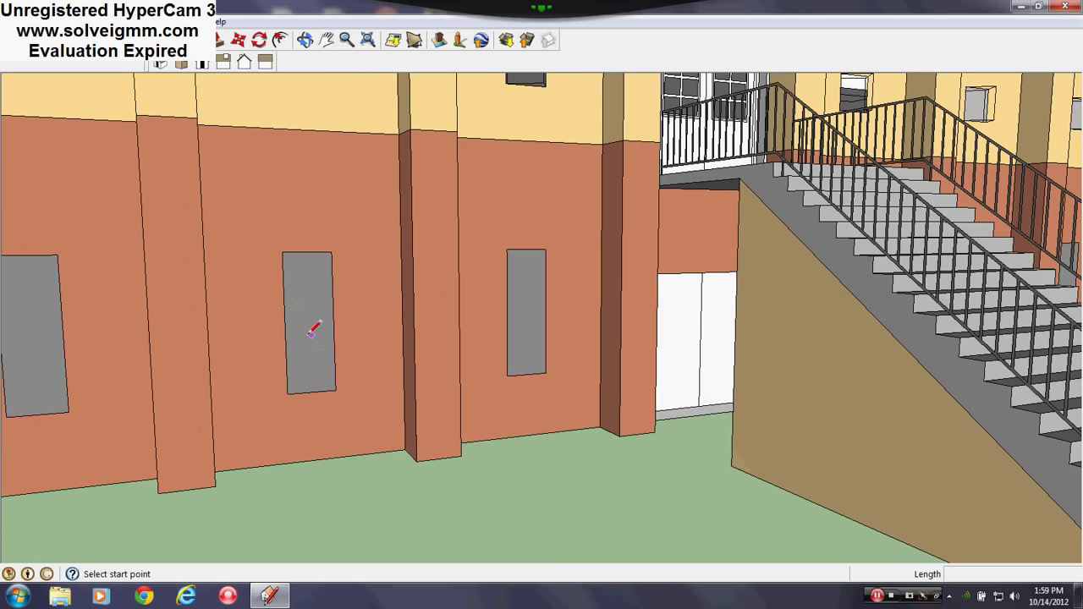
scroll(313, 333, up, 3)
scroll(292, 290, down, 5)
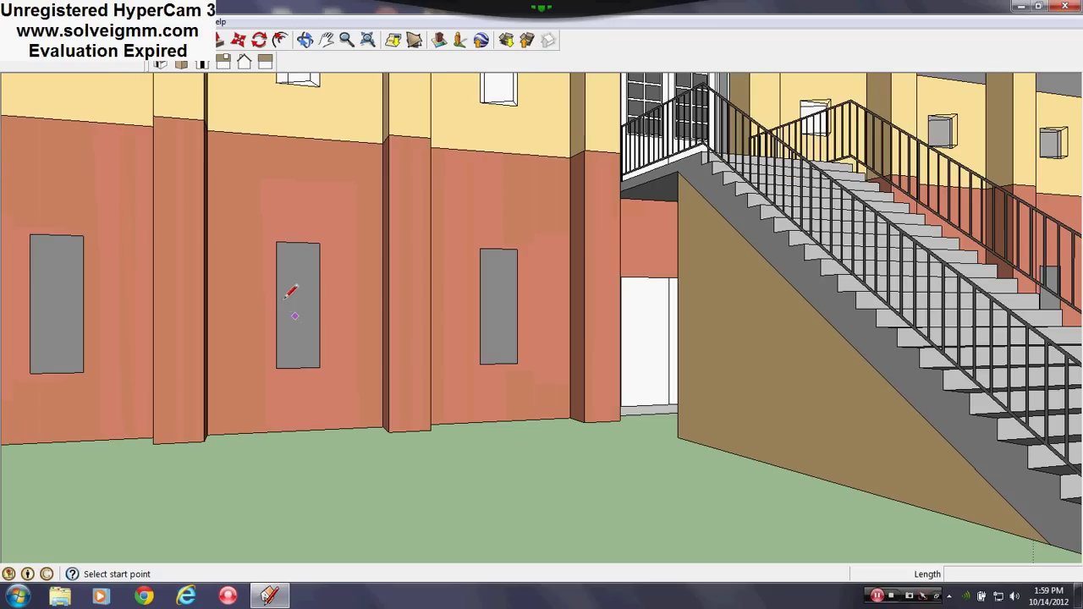
mouse_move(709, 321)
middle_down()
mouse_move(164, 367)
mouse_move(154, 358)
middle_up()
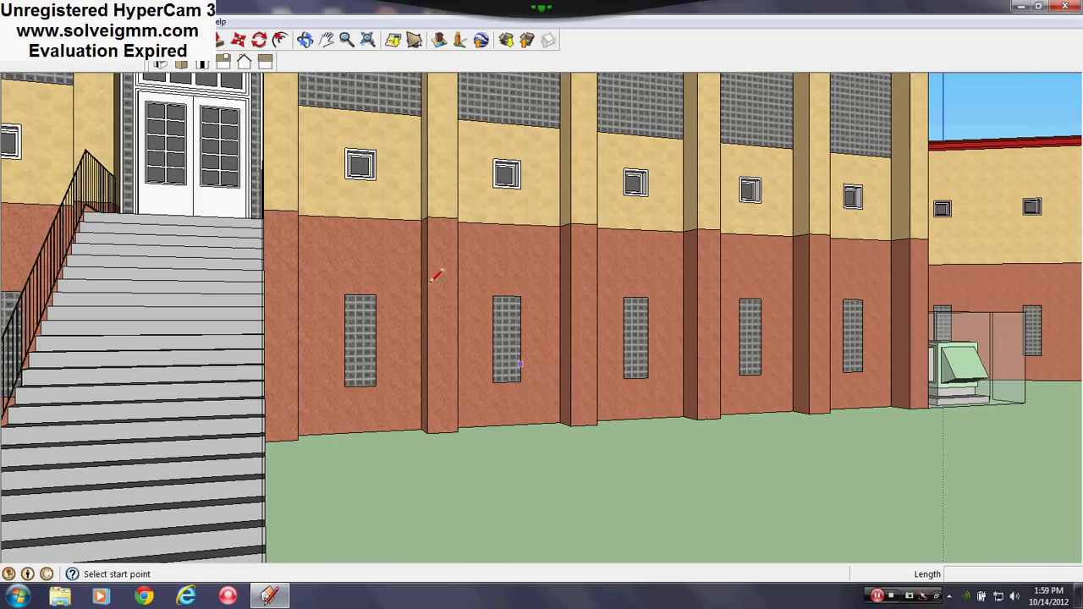
View the fenced equipment enclosure at the far corner of the pilastered facade, including its panels and adjoining walls
mouse_move(861, 275)
middle_down()
mouse_move(469, 358)
mouse_move(604, 468)
middle_up()
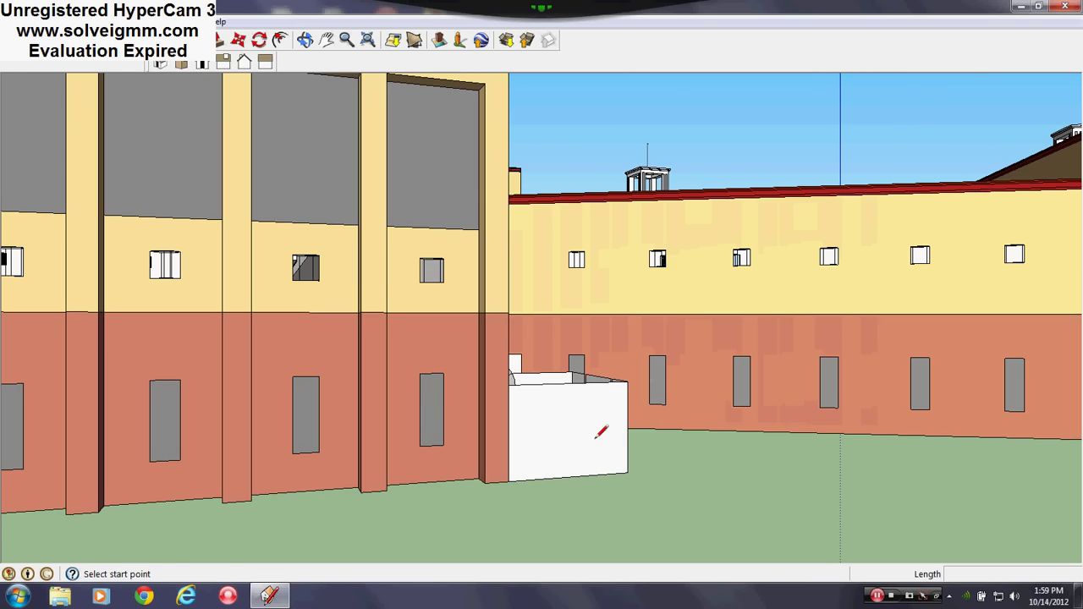
scroll(600, 433, up, 3)
middle_drag(428, 464, 252, 482)
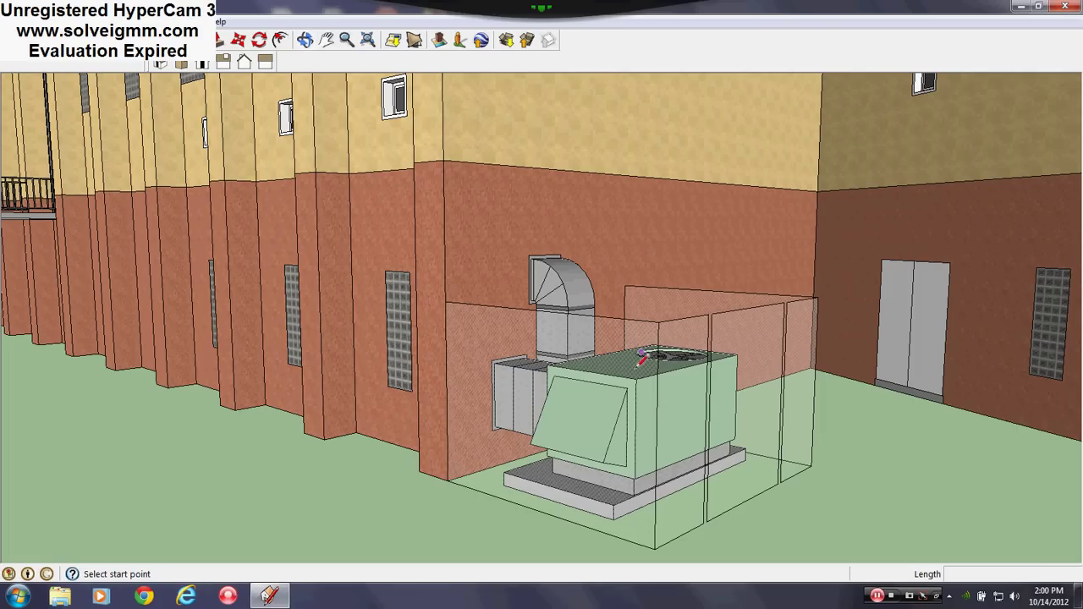
scroll(639, 381, up, 1)
middle_drag(639, 382, 622, 473)
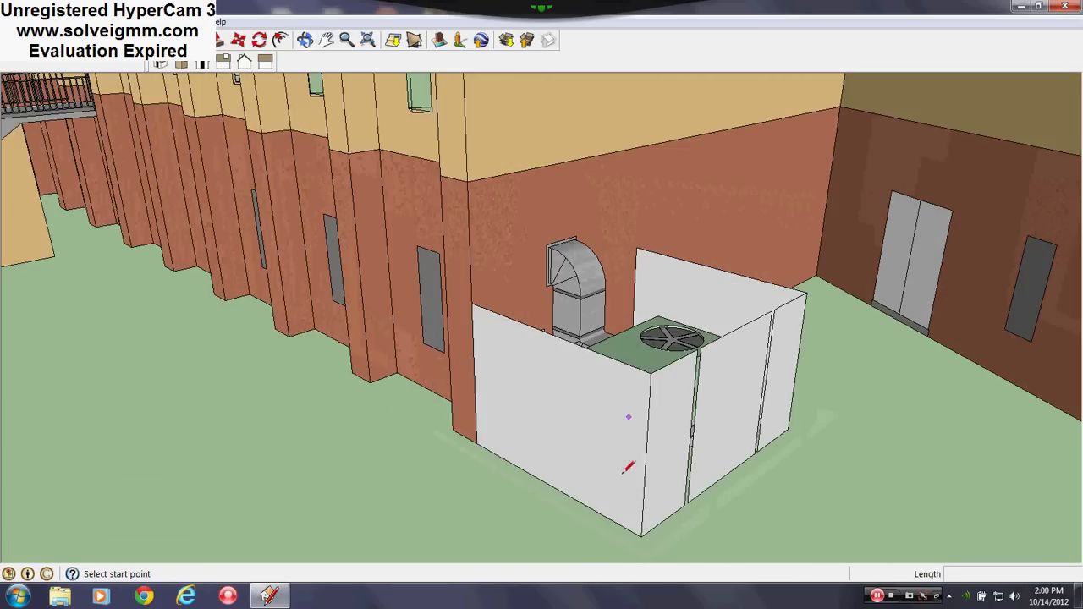
scroll(442, 280, up, 3)
middle_drag(443, 280, 624, 209)
middle_drag(592, 258, 457, 238)
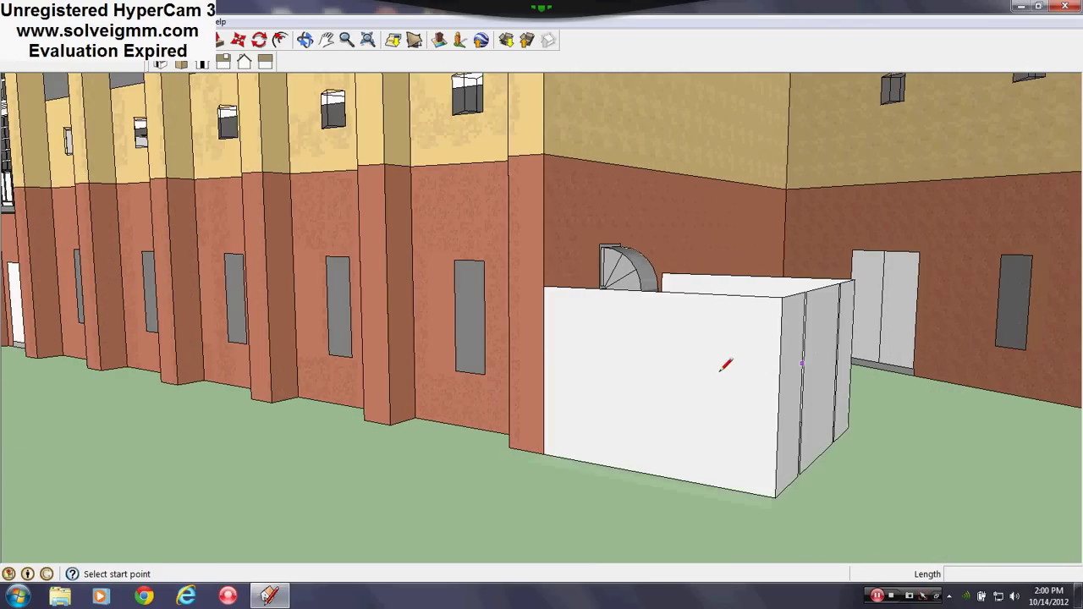
middle_drag(720, 363, 783, 366)
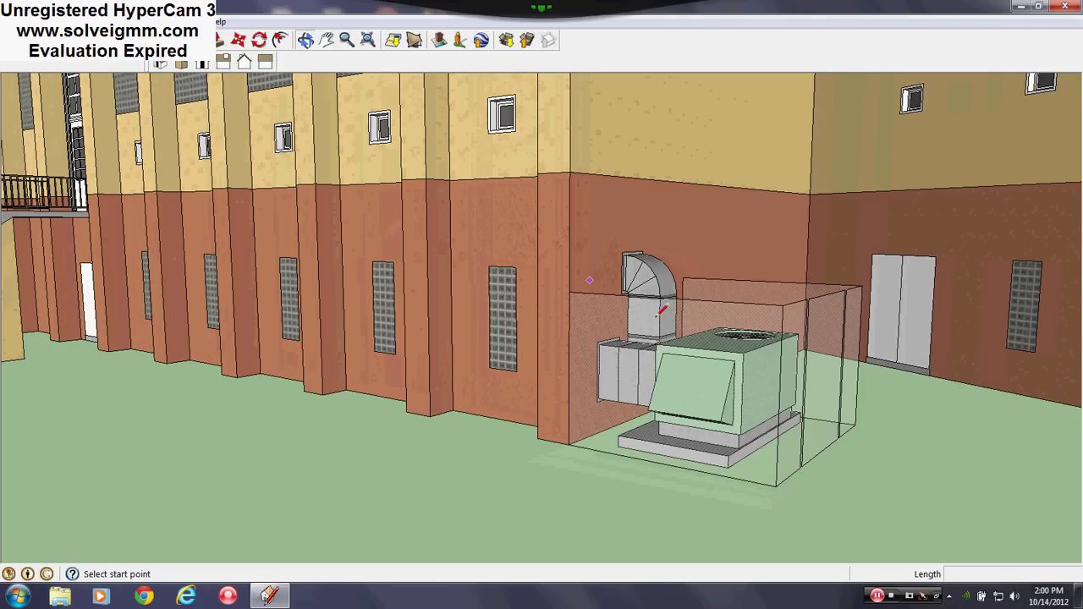
Examine the air-handling unit inside the enclosure, including its roof fan and the two ducts entering the wall
scroll(599, 352, up, 1)
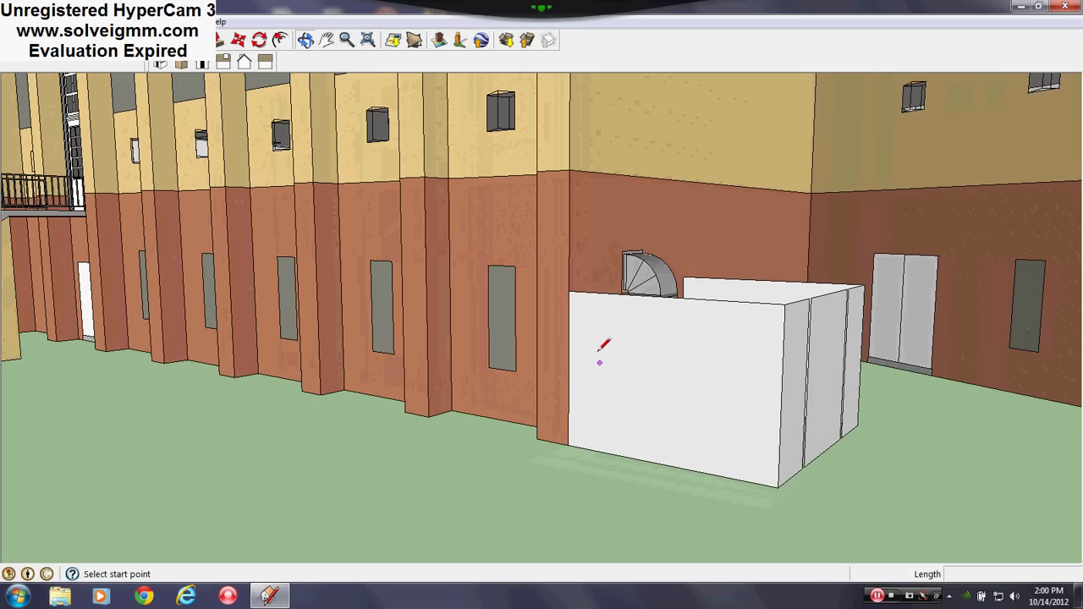
middle_drag(559, 375, 619, 363)
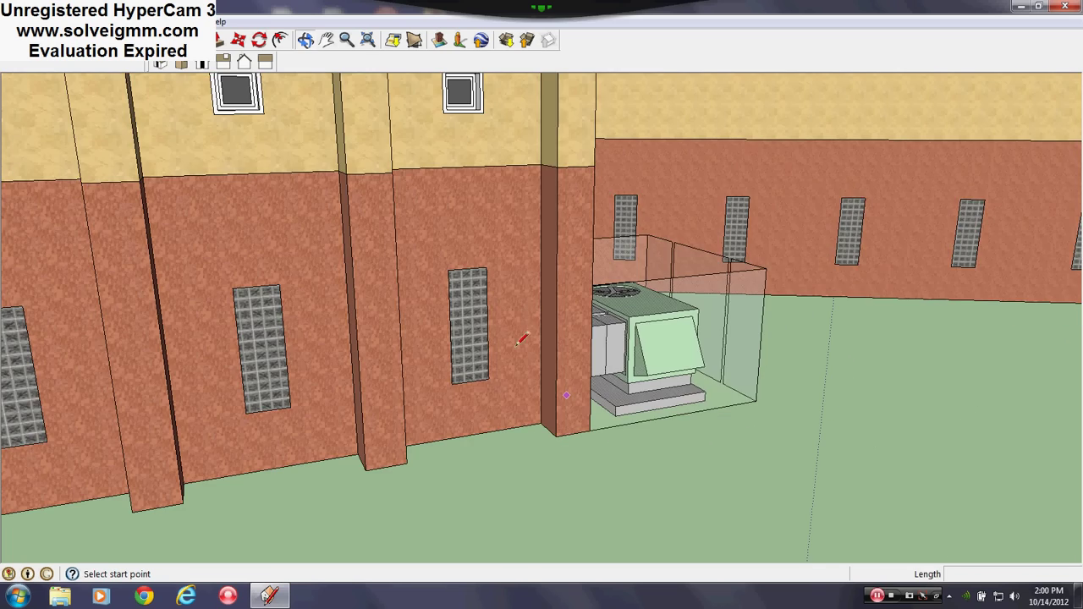
middle_drag(532, 390, 330, 393)
scroll(626, 357, up, 3)
middle_drag(626, 357, 494, 453)
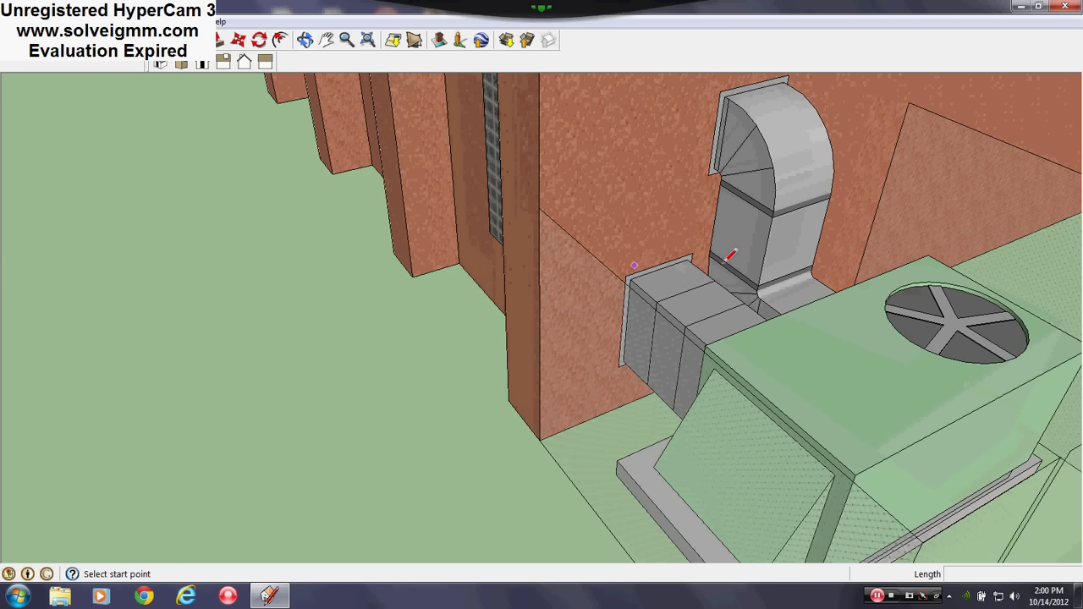
scroll(603, 347, down, 5)
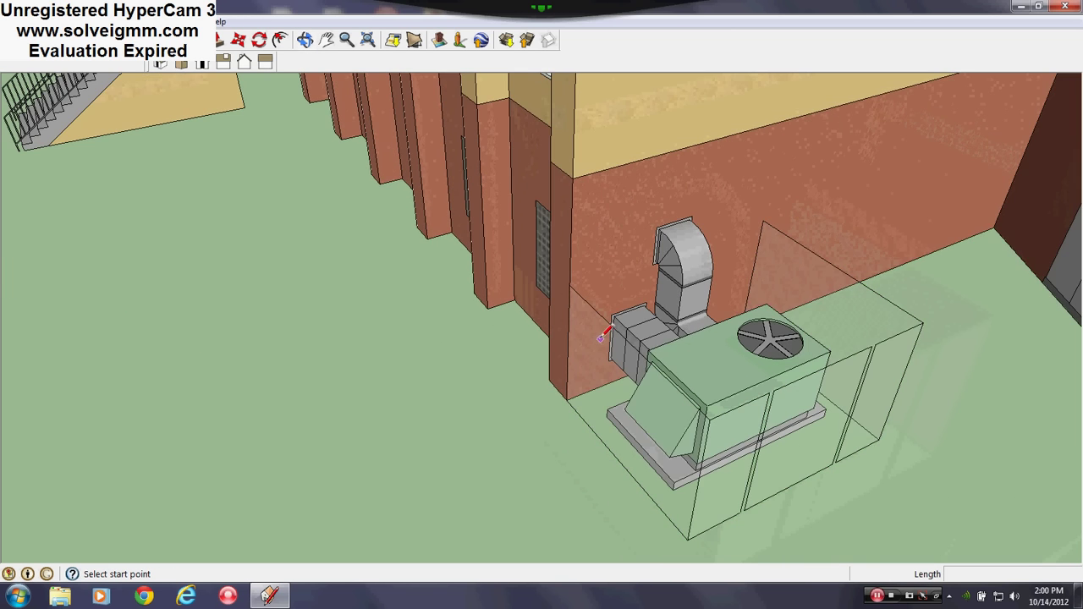
Examine the two-tone wall between the equipment enclosure and the columned covered staircase, including its square and narrow windows
mouse_move(603, 331)
middle_down()
mouse_move(740, 332)
mouse_move(851, 296)
middle_up()
scroll(556, 325, down, 4)
middle_drag(682, 284, 855, 262)
scroll(447, 318, down, 1)
scroll(749, 274, down, 5)
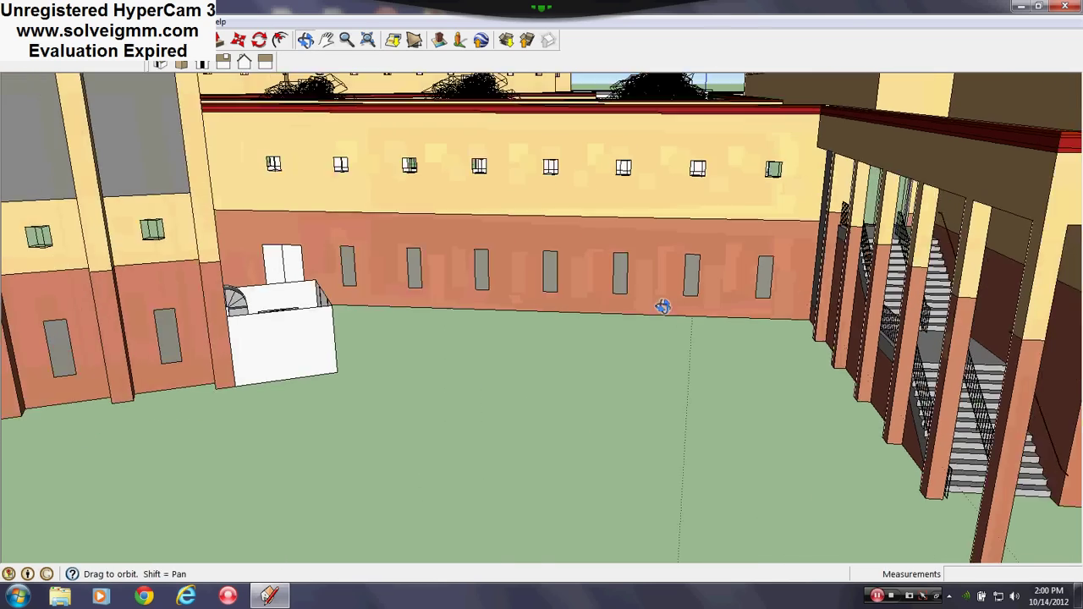
key(l)
scroll(414, 250, up, 5)
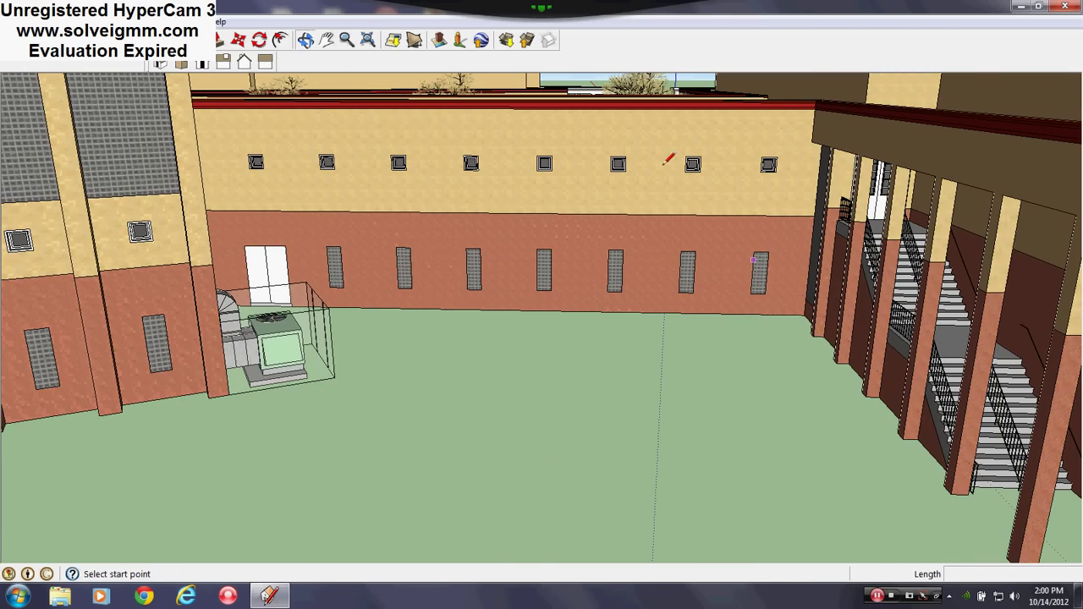
middle_drag(734, 209, 888, 126)
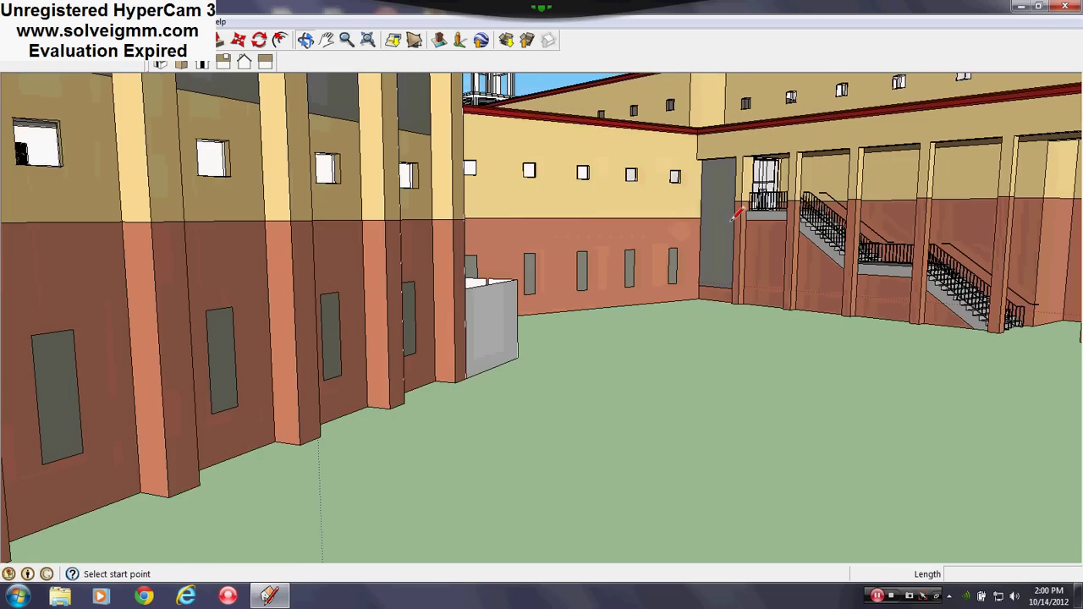
Inspect the tall mesh panel and the glazed double doors on the covered staircase's railed upper landing
scroll(895, 130, up, 3)
scroll(697, 181, up, 4)
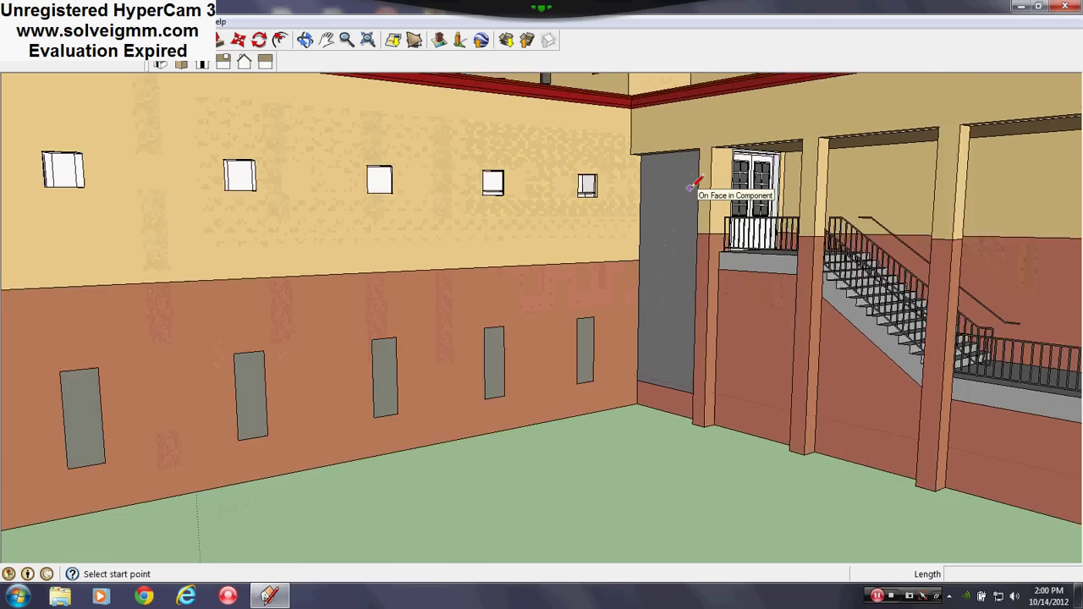
scroll(784, 169, up, 3)
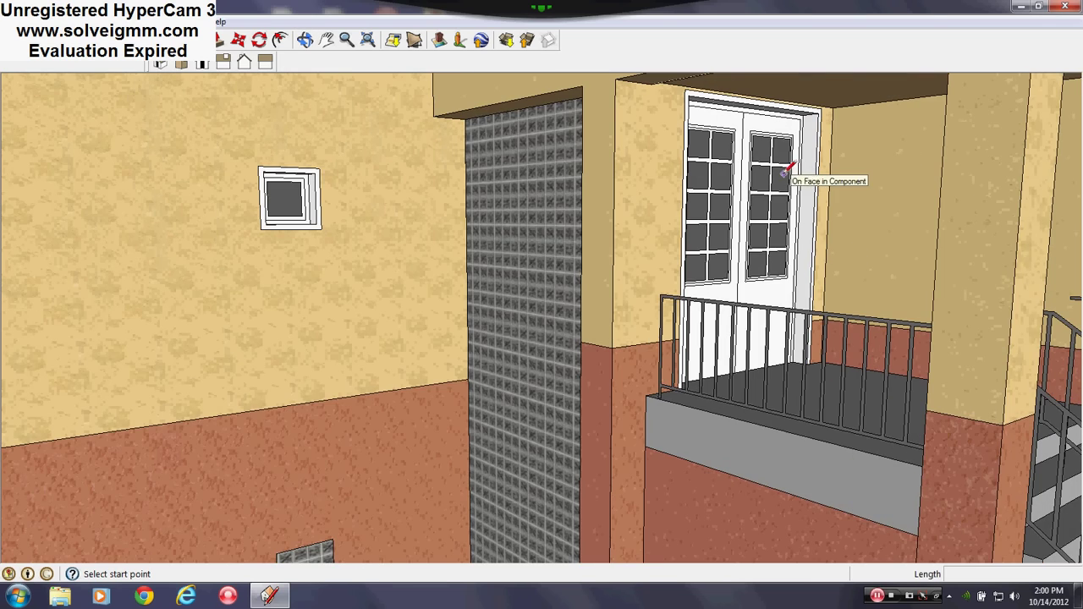
scroll(640, 364, down, 8)
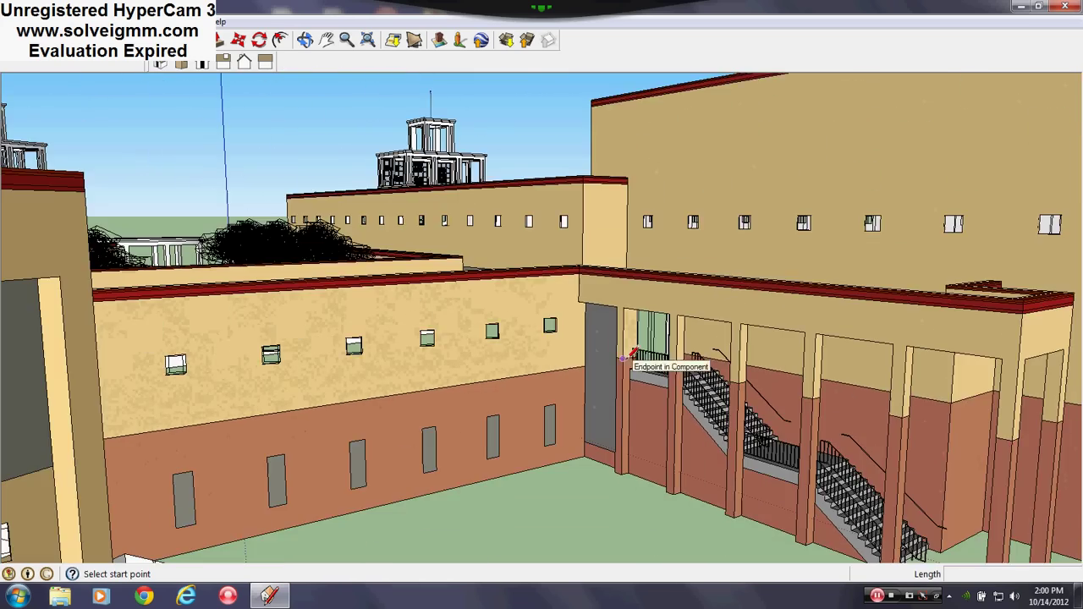
View the large flat-roofed block and its front tower with the open lantern and straight white colonnade
mouse_move(629, 355)
middle_down()
mouse_move(515, 253)
mouse_move(848, 234)
middle_up()
scroll(847, 233, down, 5)
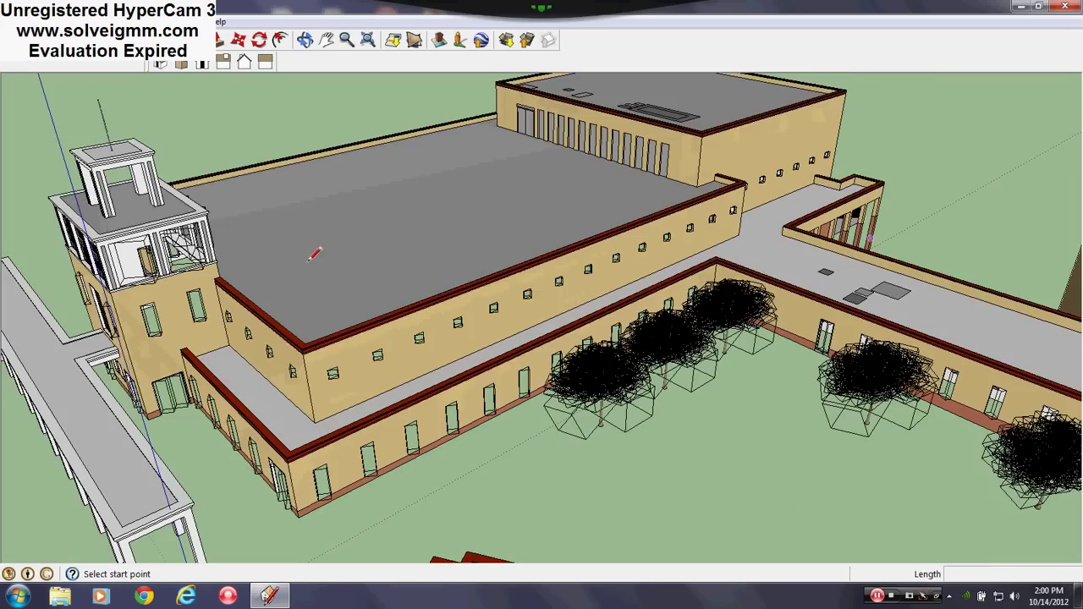
mouse_move(309, 258)
middle_down()
mouse_move(367, 169)
mouse_move(246, 249)
middle_up()
middle_drag(423, 336, 757, 295)
scroll(757, 295, down, 3)
middle_drag(391, 406, 371, 332)
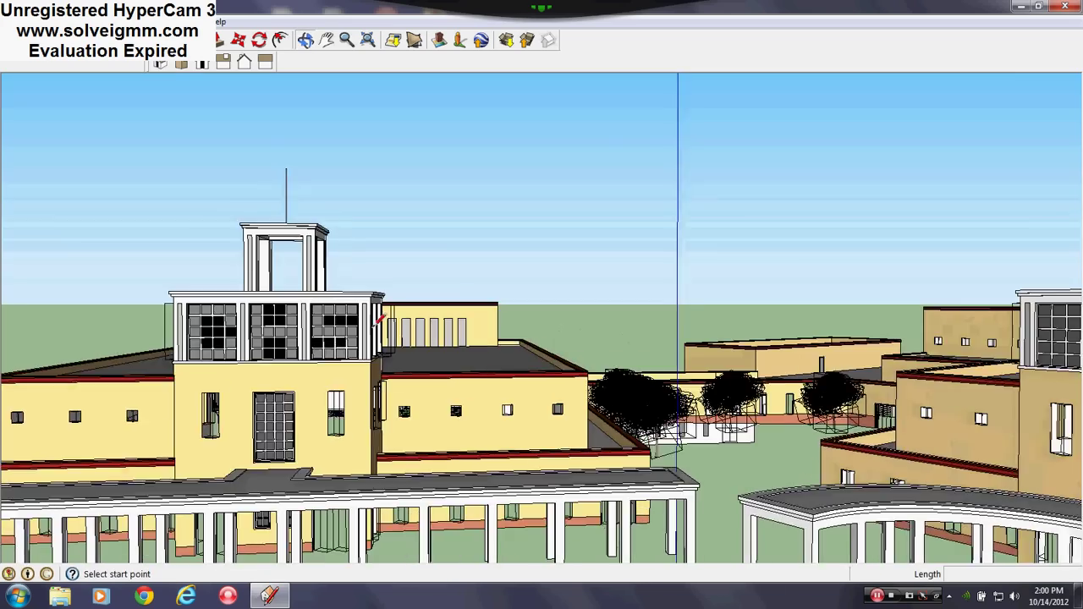
scroll(717, 399, down, 4)
scroll(444, 462, up, 4)
middle_drag(444, 463, 265, 421)
scroll(332, 386, down, 3)
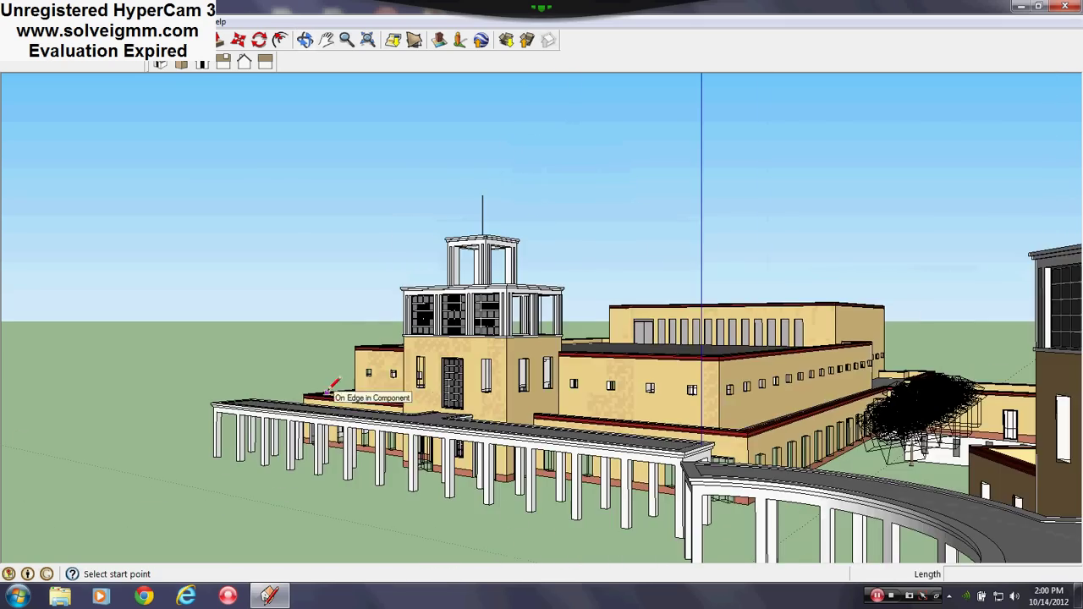
Examine the block's stepped roofs and long courtyard side from above, including its window rows and trees
scroll(848, 451, up, 5)
mouse_move(827, 431)
middle_down()
mouse_move(727, 507)
mouse_move(522, 452)
middle_up()
scroll(505, 398, down, 2)
middle_drag(764, 360, 546, 404)
scroll(546, 404, down, 1)
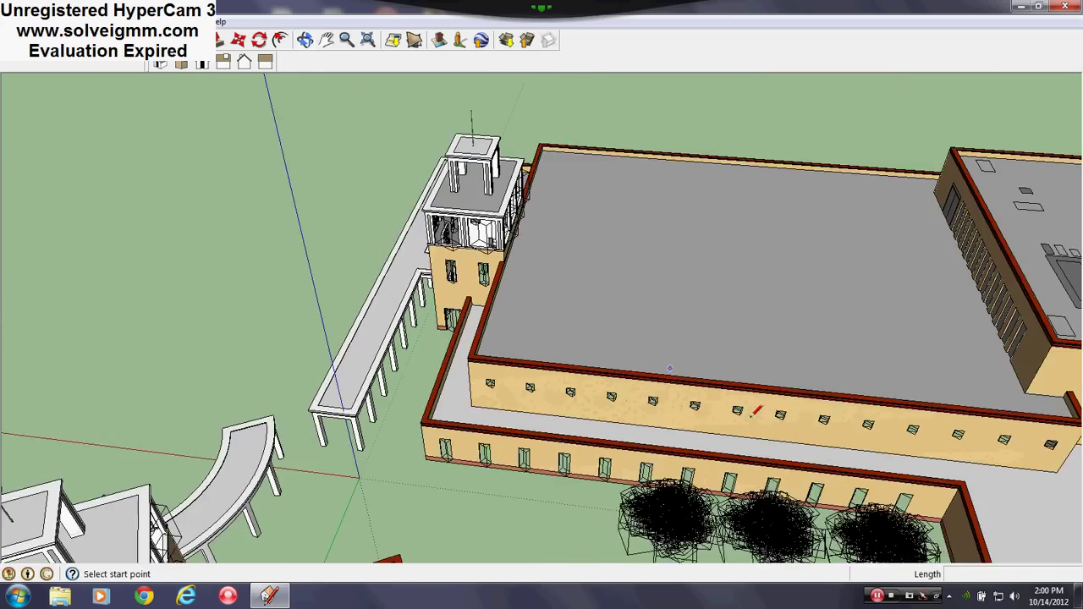
middle_drag(843, 435, 922, 408)
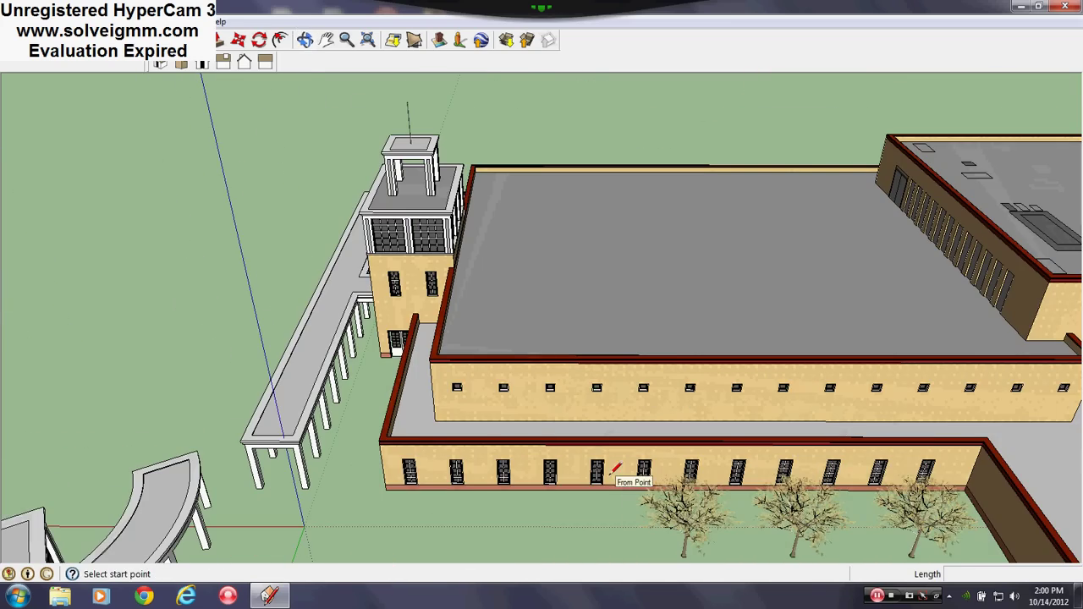
mouse_move(609, 469)
middle_down()
mouse_move(592, 386)
mouse_move(808, 471)
middle_up()
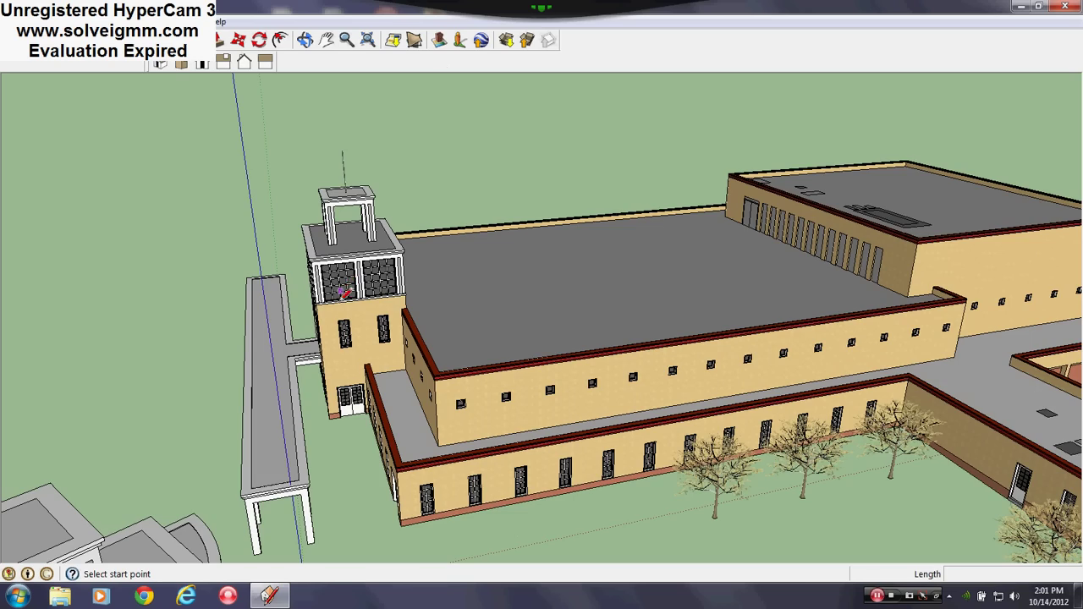
View the tower corner of the block up close, including the lower terrace roof and the small square windows
scroll(365, 425, up, 2)
middle_drag(491, 465, 778, 372)
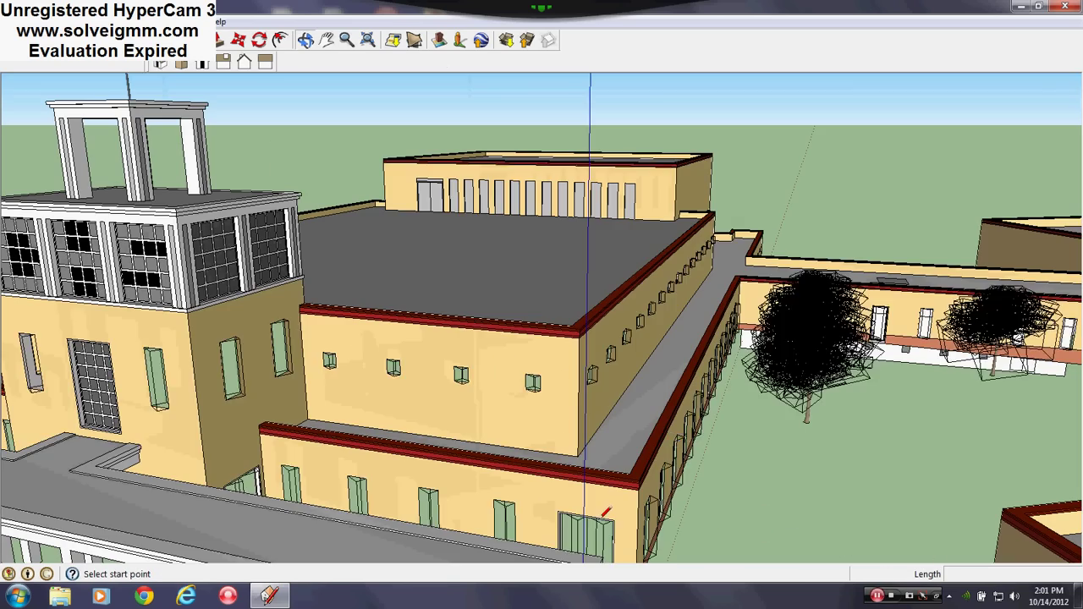
middle_drag(667, 414, 542, 459)
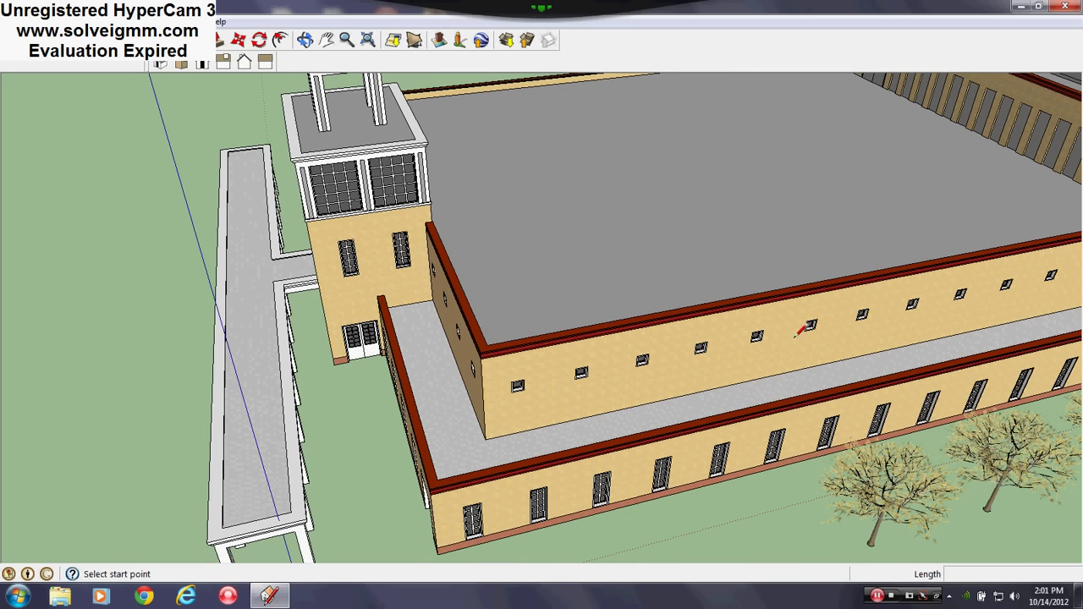
mouse_move(548, 385)
middle_down()
mouse_move(471, 387)
mouse_move(350, 318)
mouse_move(742, 302)
middle_up()
scroll(742, 302, down, 2)
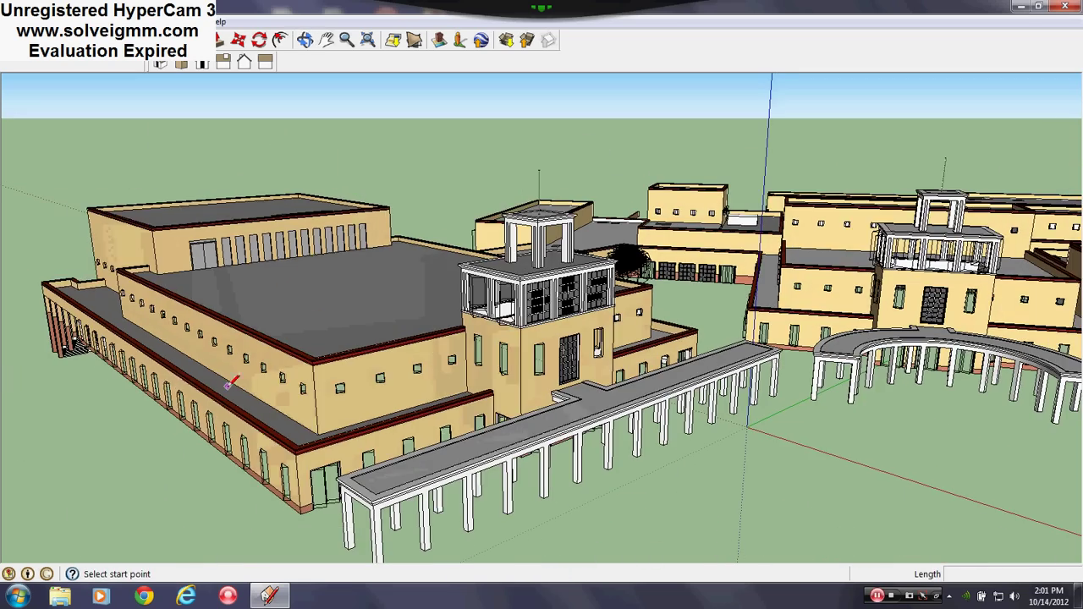
View the tower facade head-on with its gridded windows, glazed double doors and full-width white colonnade
mouse_move(213, 355)
middle_down()
mouse_move(36, 271)
mouse_move(68, 280)
middle_up()
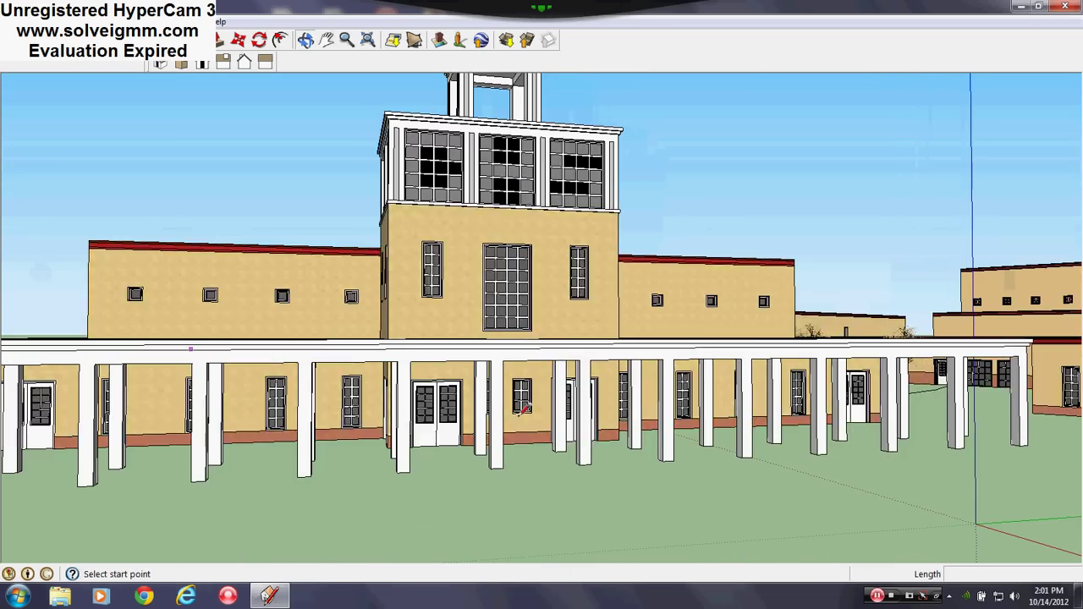
scroll(456, 398, up, 2)
mouse_move(453, 406)
middle_down()
mouse_move(430, 377)
mouse_move(573, 375)
middle_up()
scroll(431, 377, down, 3)
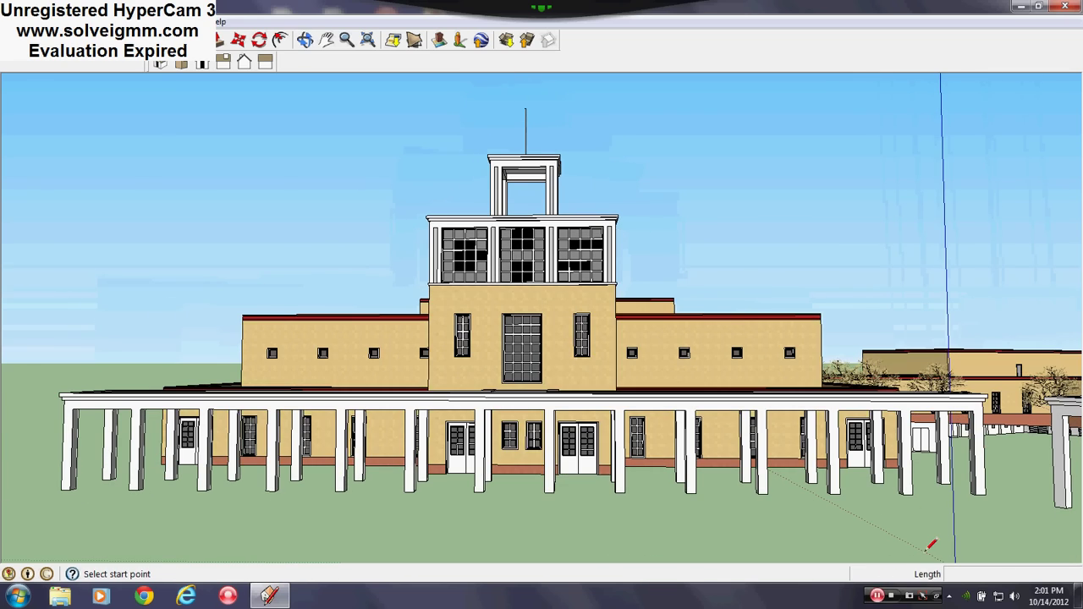
View the tower and its straight white colonnade at an angle and up close, including the adjoining curved colonnade
mouse_move(783, 378)
middle_down()
mouse_move(685, 401)
mouse_move(753, 503)
mouse_move(572, 524)
mouse_move(536, 336)
middle_up()
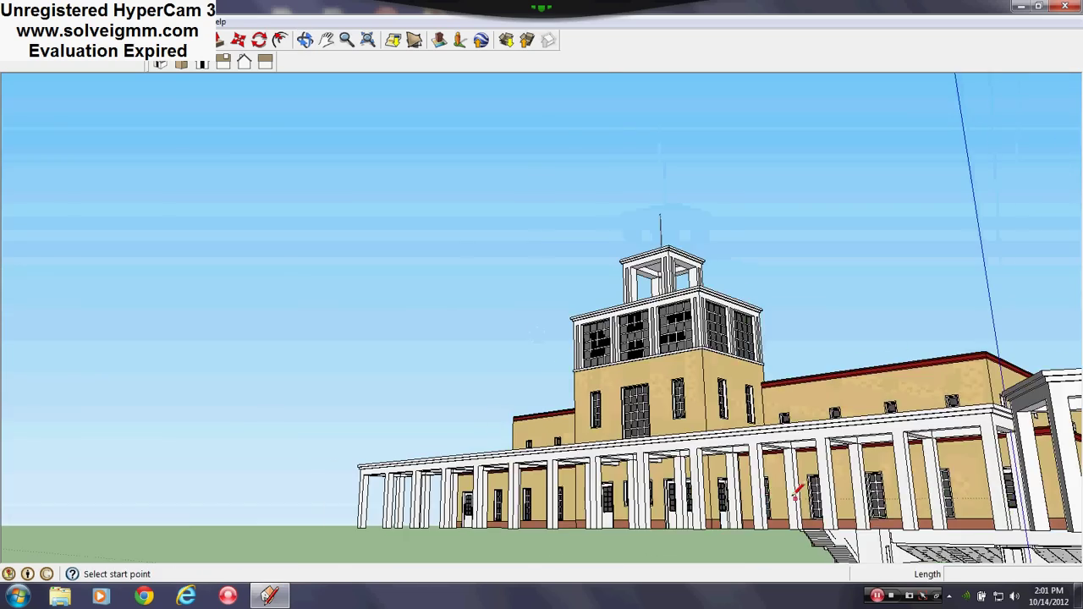
scroll(796, 494, up, 3)
middle_drag(795, 494, 939, 510)
scroll(872, 493, down, 4)
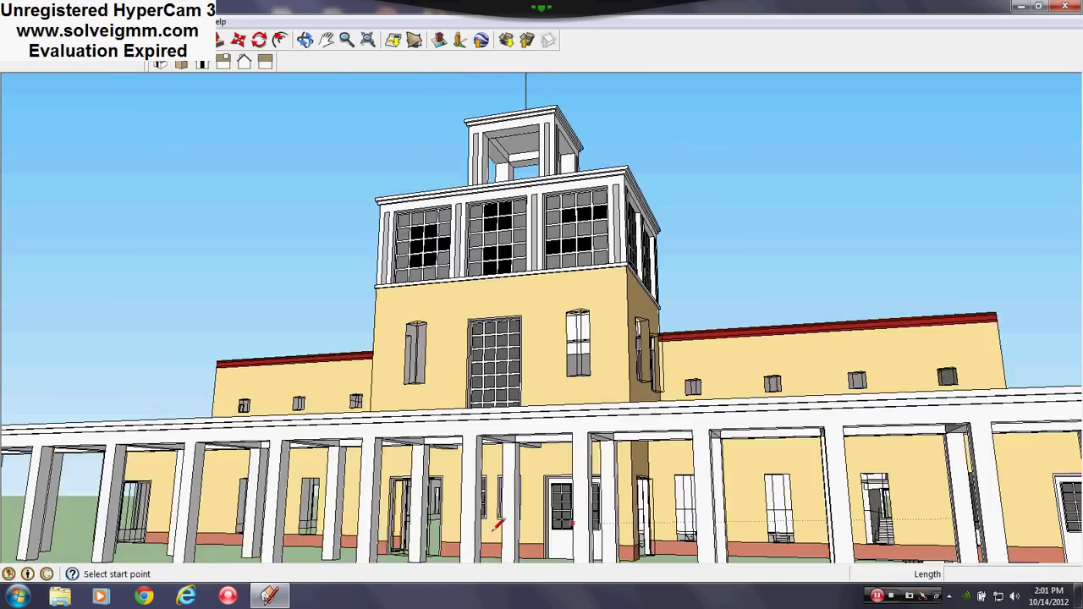
scroll(490, 512, up, 5)
scroll(491, 511, up, 3)
mouse_move(495, 499)
middle_down()
mouse_move(559, 532)
mouse_move(515, 391)
mouse_move(566, 434)
mouse_move(795, 365)
middle_up()
scroll(512, 398, down, 2)
scroll(513, 389, down, 6)
scroll(851, 377, up, 3)
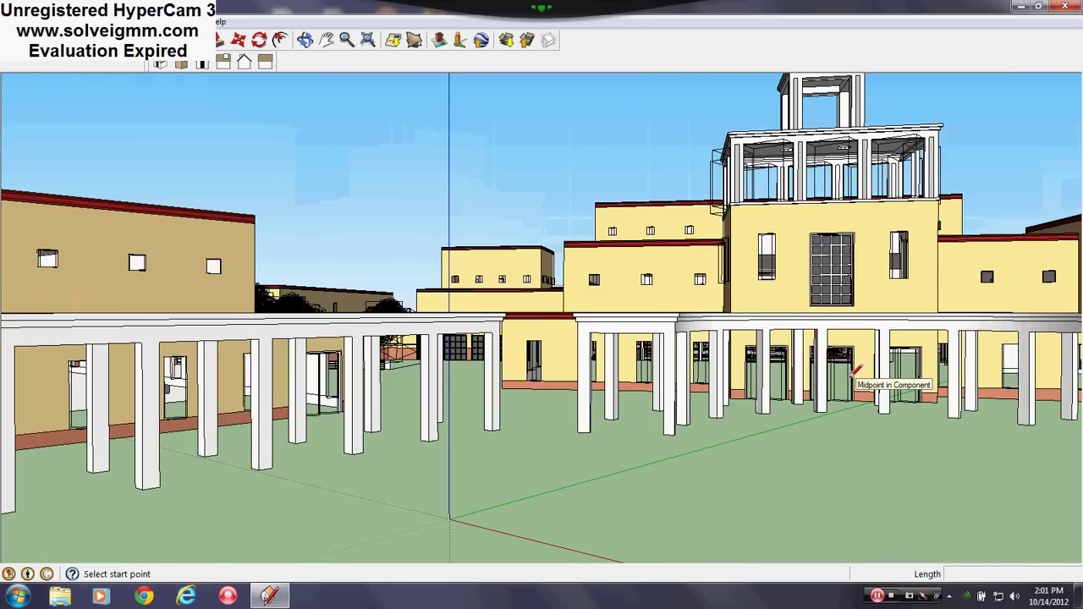
Examine the tower block from the corner, the front and slightly above, including its entrance doors, colonnade roof and stepped wings
scroll(851, 377, down, 4)
scroll(296, 373, up, 1)
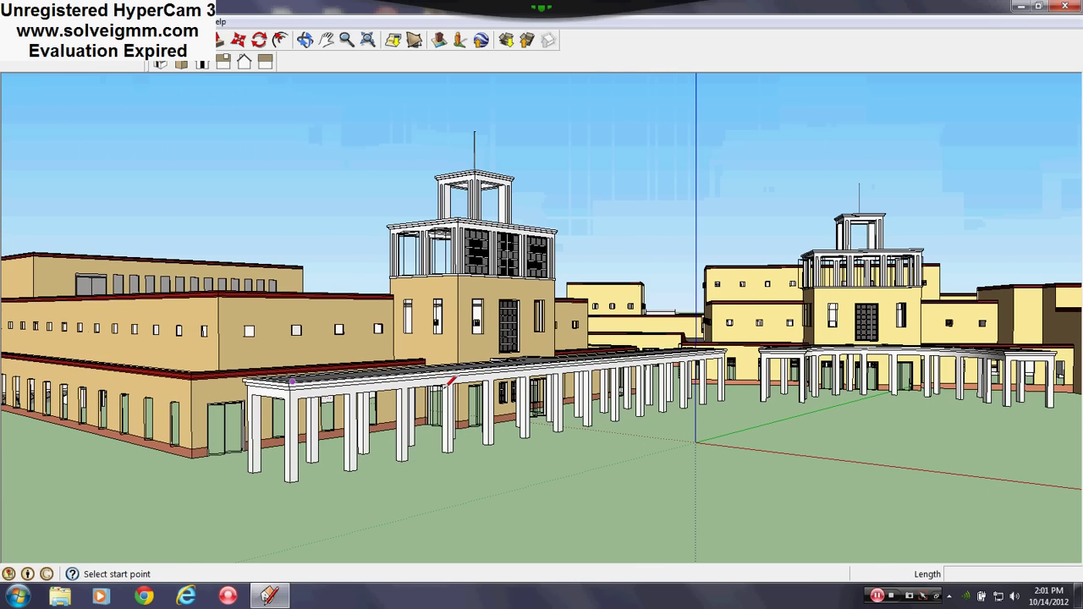
middle_drag(375, 383, 138, 382)
scroll(138, 382, down, 2)
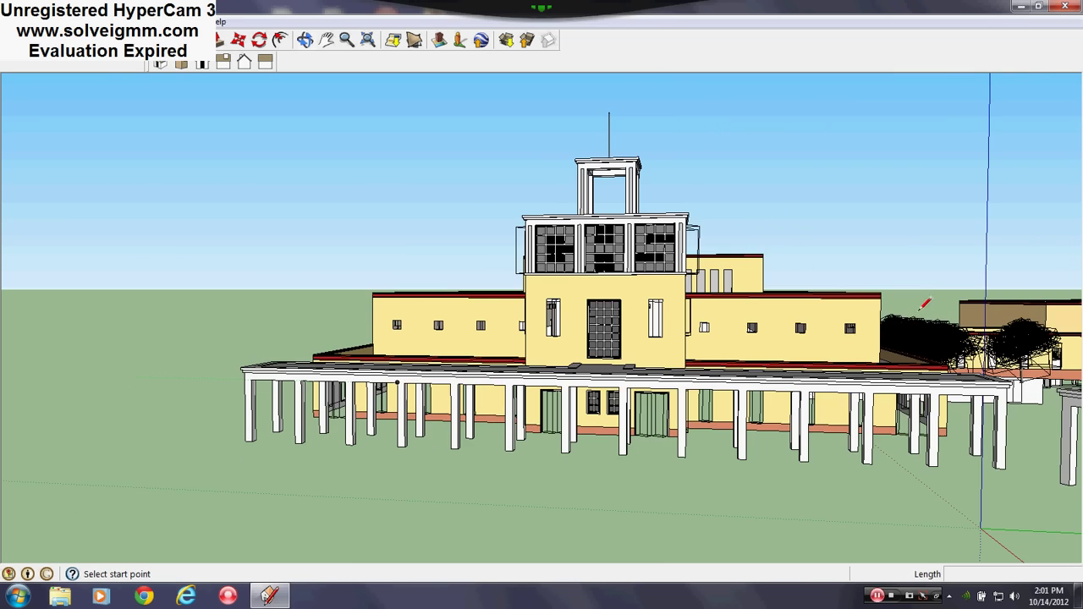
scroll(562, 441, up, 4)
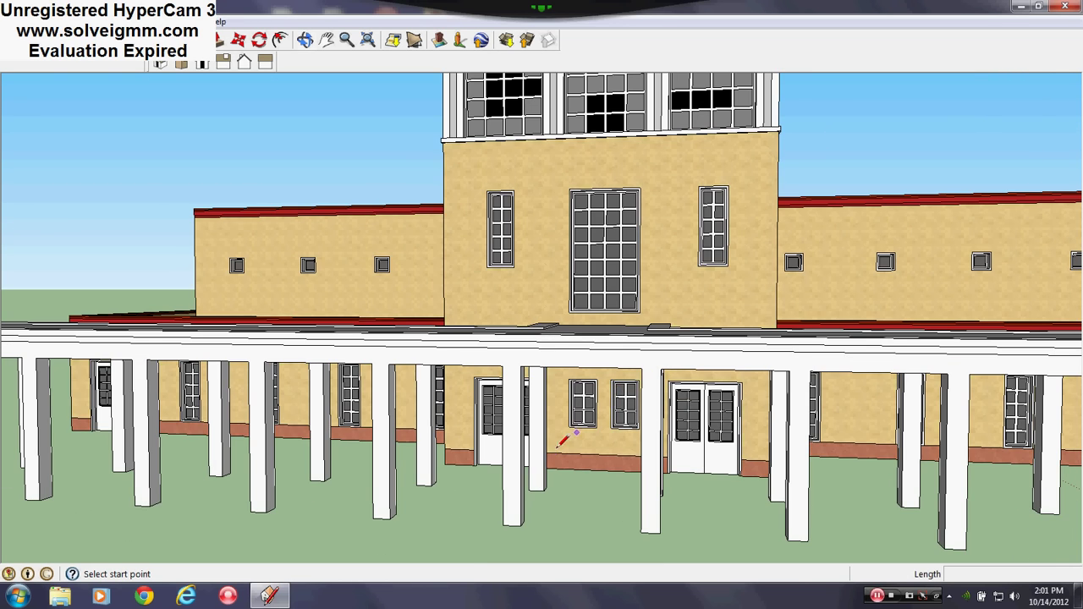
scroll(611, 414, down, 6)
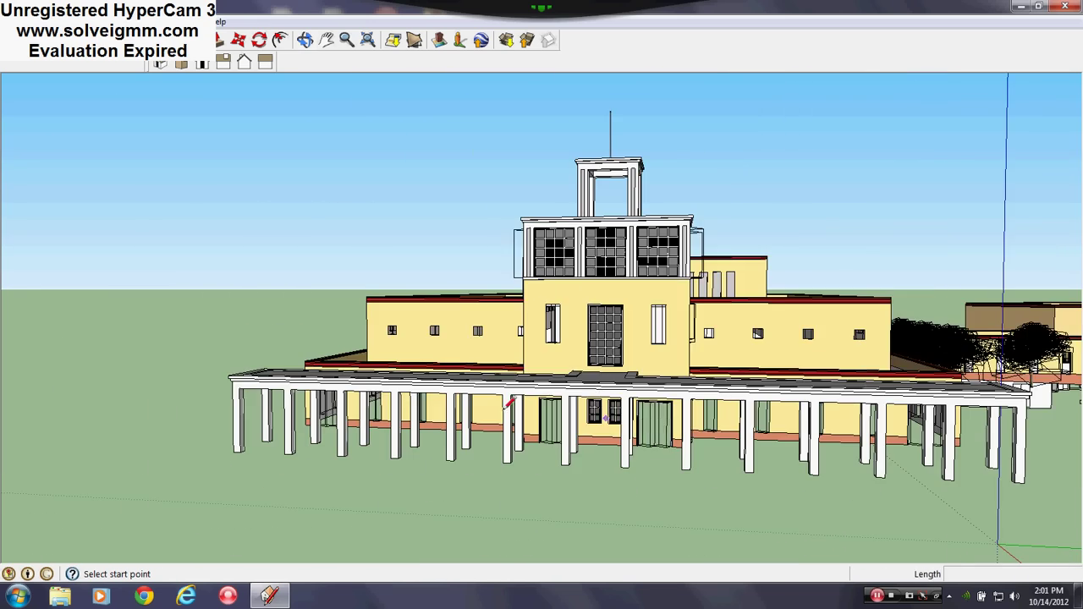
middle_drag(506, 407, 660, 372)
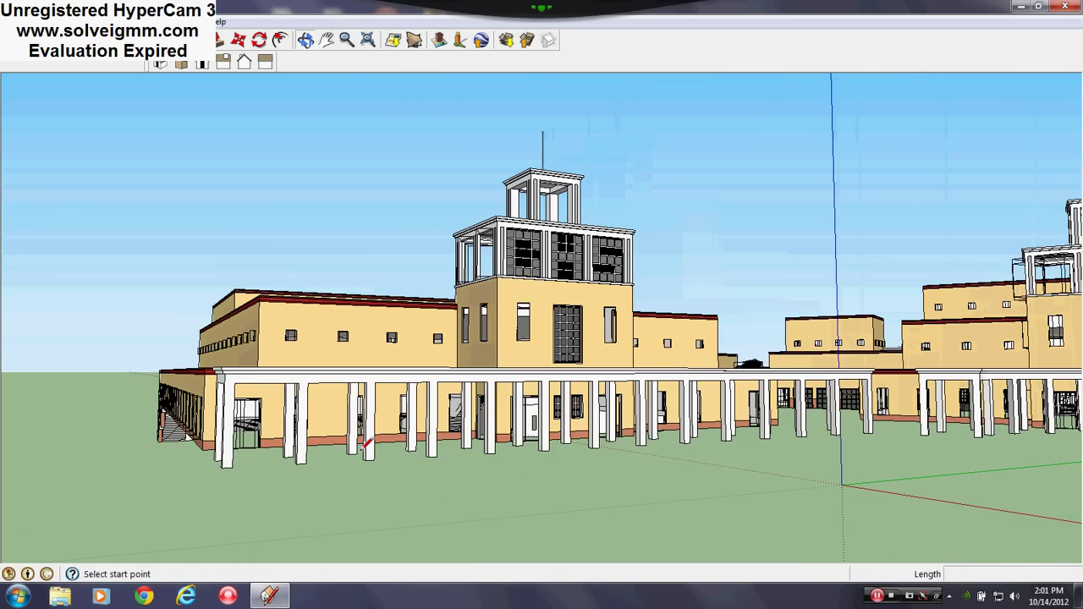
middle_drag(319, 382, 301, 455)
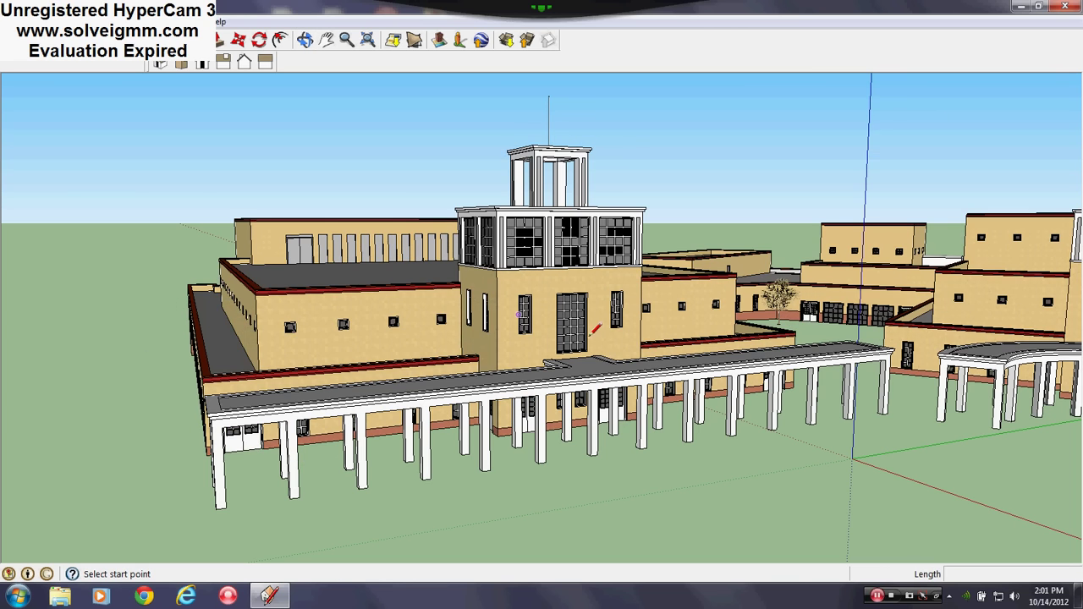
middle_drag(595, 330, 568, 199)
scroll(579, 295, up, 2)
scroll(587, 253, down, 1)
scroll(592, 237, up, 2)
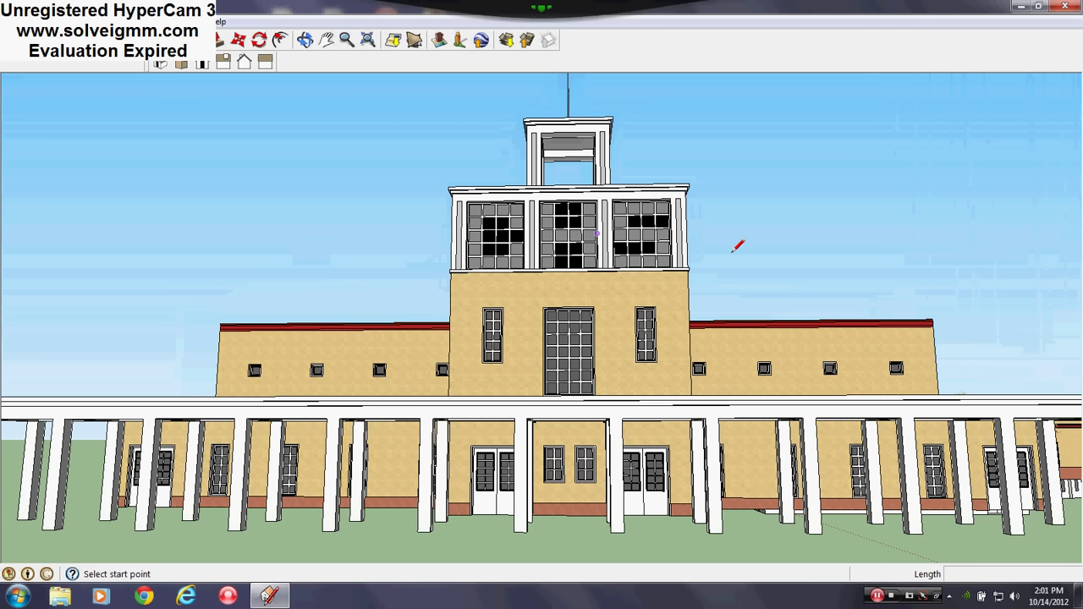
View the complex from beside the tower's upper windows, looking along the colonnade roof towards the curved colonnade and neighbouring towers
mouse_move(572, 323)
middle_down()
mouse_move(558, 338)
mouse_move(677, 472)
mouse_move(517, 243)
mouse_move(554, 312)
middle_up()
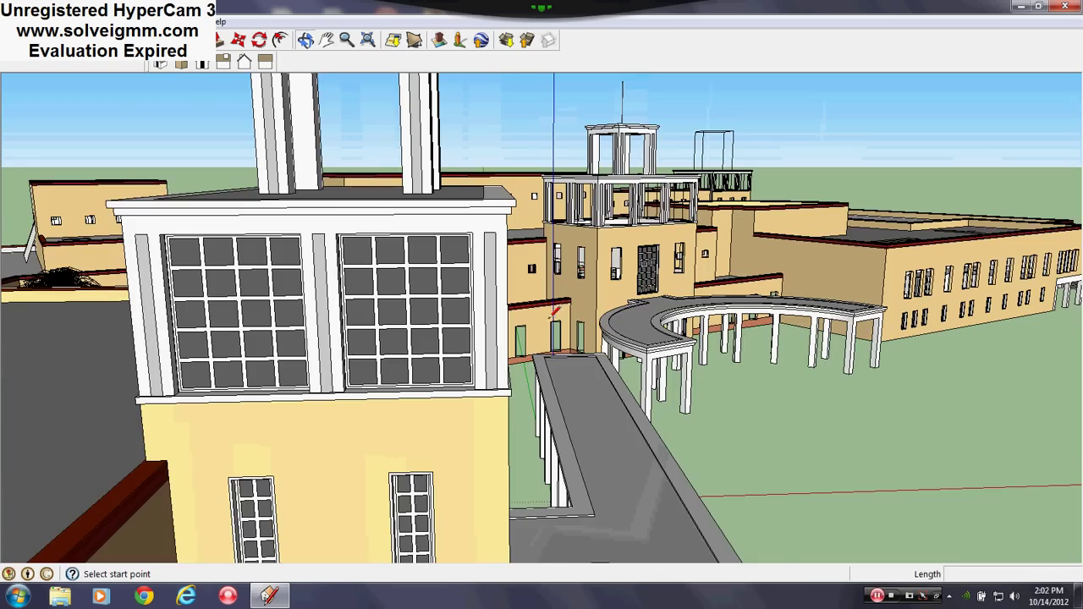
scroll(546, 317, down, 3)
mouse_move(385, 348)
middle_down()
mouse_move(379, 358)
mouse_move(455, 286)
mouse_move(466, 294)
middle_up()
key(l)
middle_drag(565, 308, 391, 342)
scroll(381, 349, down, 1)
scroll(940, 320, up, 2)
middle_drag(943, 320, 846, 271)
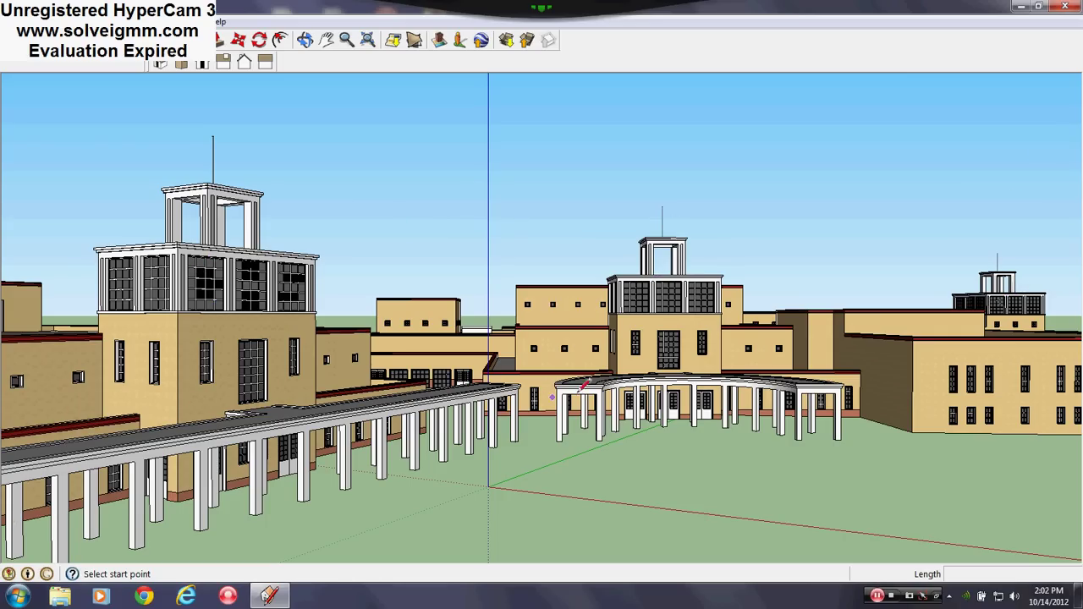
Examine the double doors, tall gridded windows, red cornice and brick-coloured base beneath the straight colonnade up close
middle_drag(745, 385, 507, 313)
scroll(262, 269, up, 3)
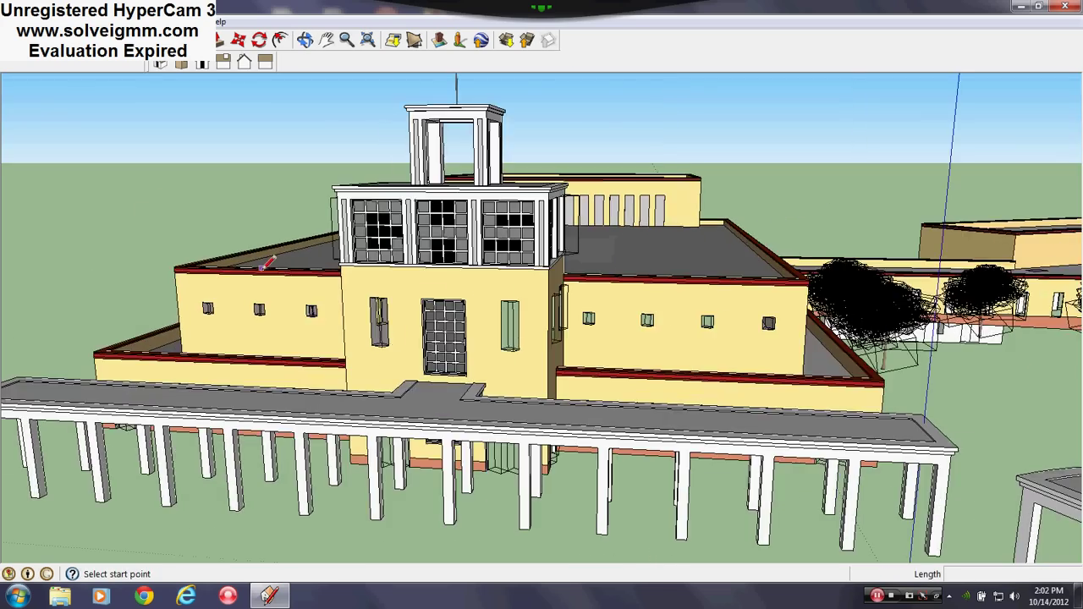
middle_drag(266, 263, 395, 464)
scroll(395, 464, up, 2)
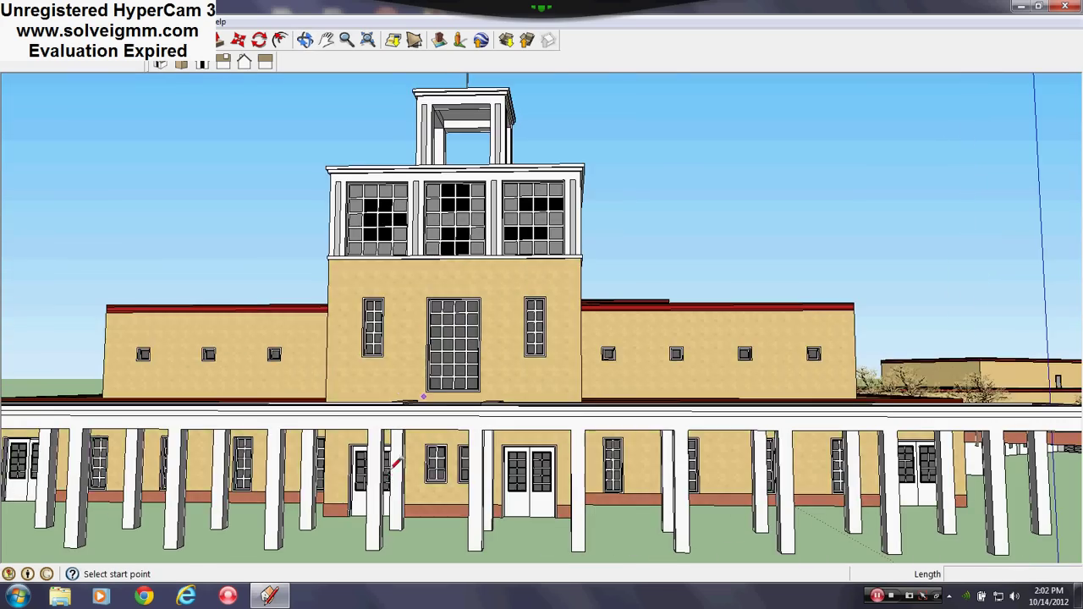
scroll(470, 479, up, 3)
middle_drag(597, 472, 420, 421)
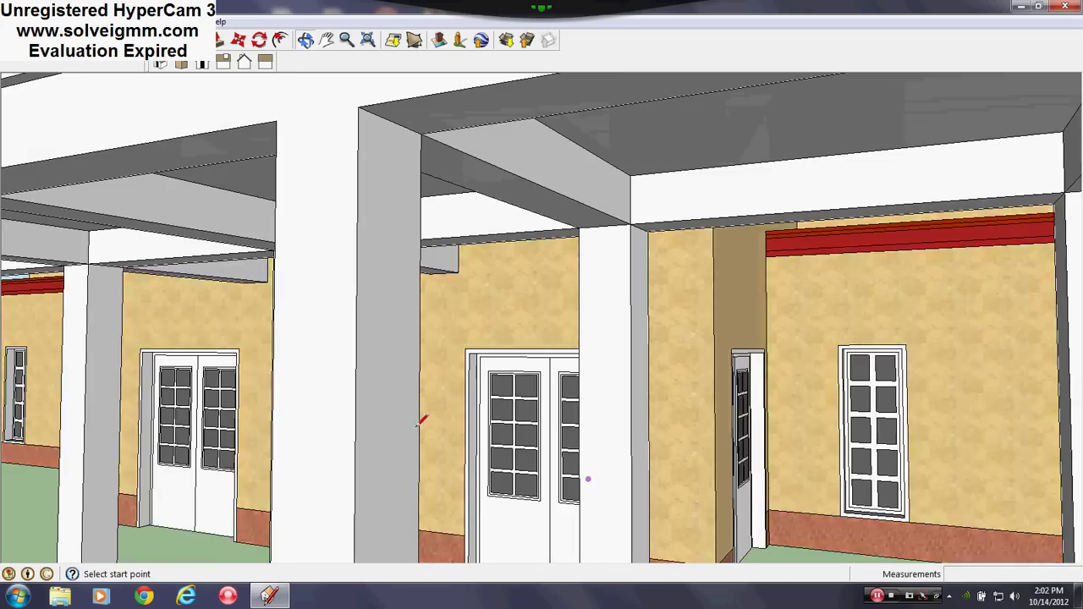
scroll(420, 421, down, 4)
scroll(418, 433, down, 2)
scroll(724, 457, up, 1)
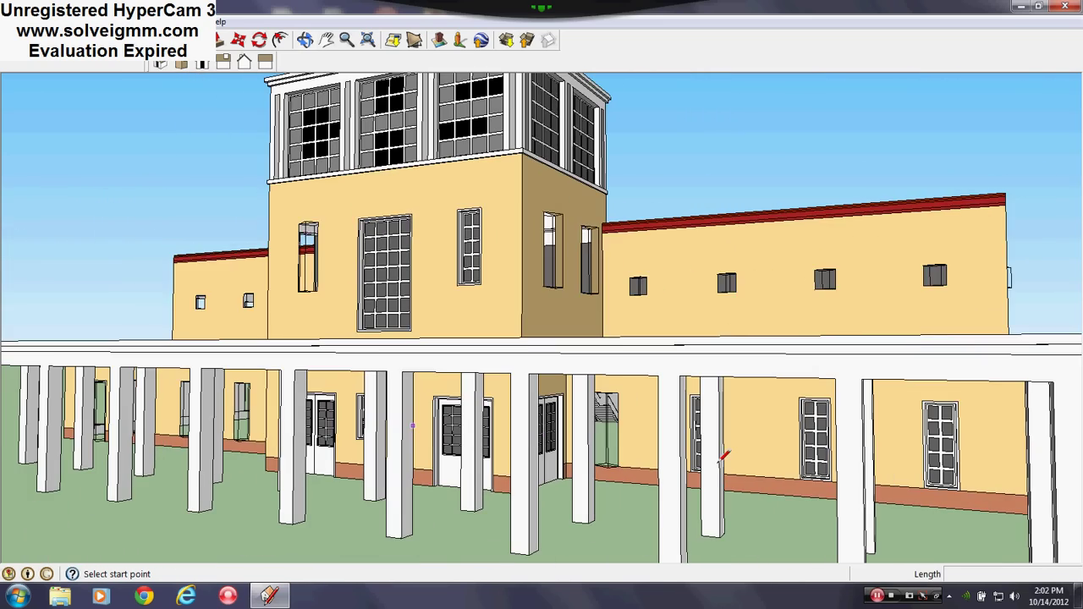
scroll(744, 449, up, 4)
mouse_move(786, 452)
middle_down()
mouse_move(752, 469)
mouse_move(781, 451)
middle_up()
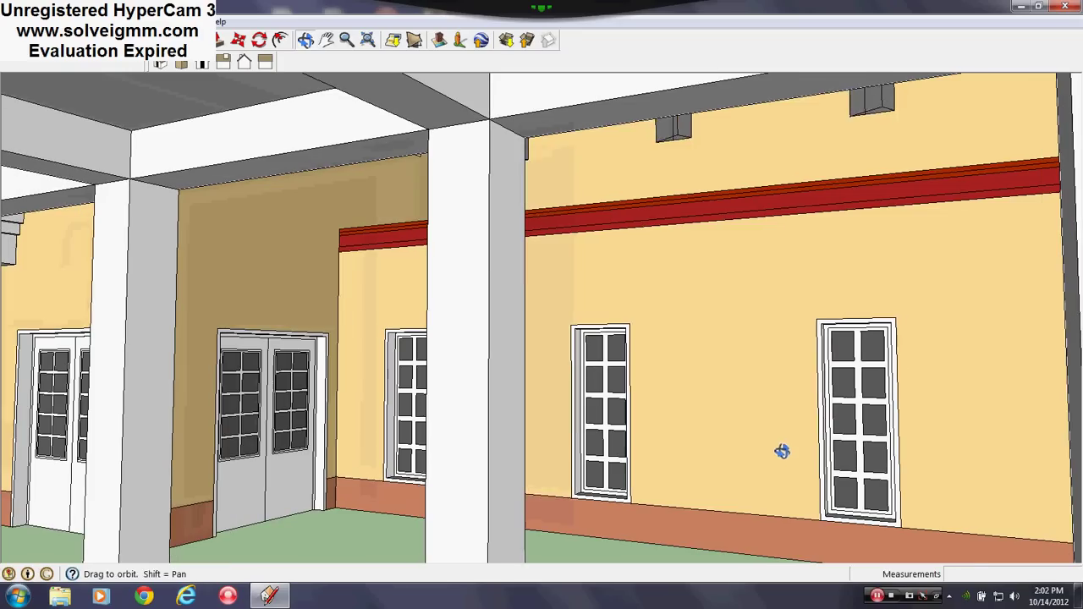
key(l)
scroll(630, 283, down, 2)
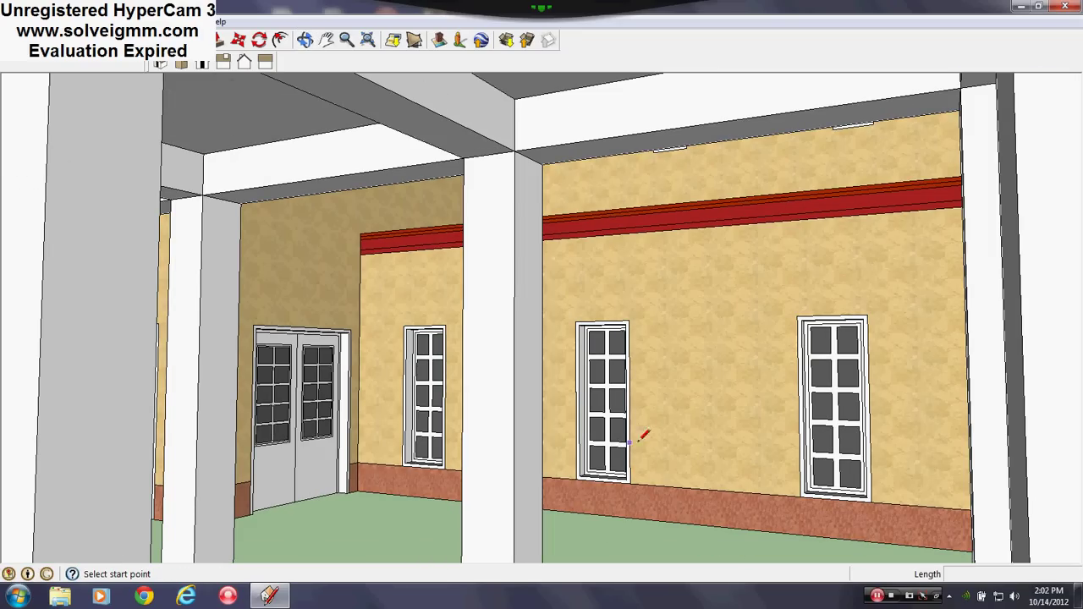
scroll(640, 438, down, 5)
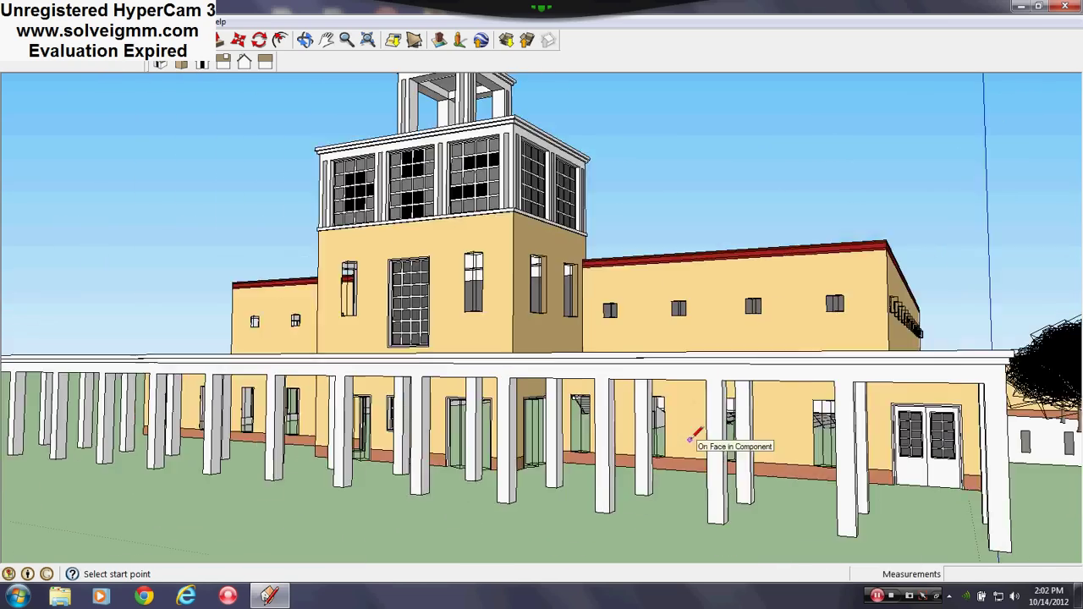
View the whole tower facade from both sides and head-on, with its open lantern, side wings and full-width colonnade
middle_drag(699, 438, 927, 385)
scroll(1015, 373, down, 2)
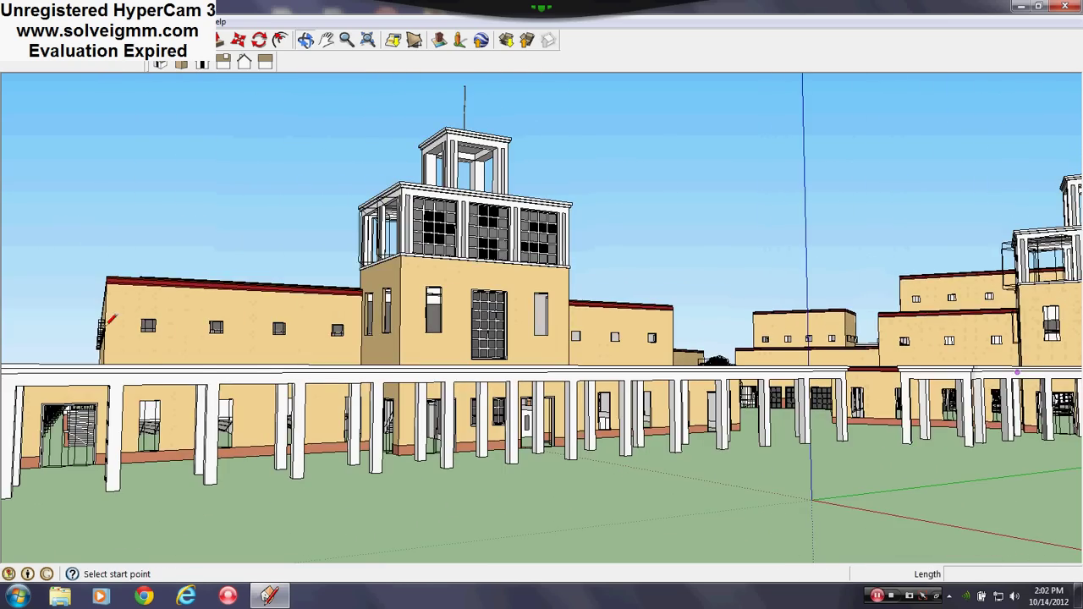
scroll(389, 453, up, 3)
middle_drag(325, 424, 135, 430)
scroll(527, 417, down, 3)
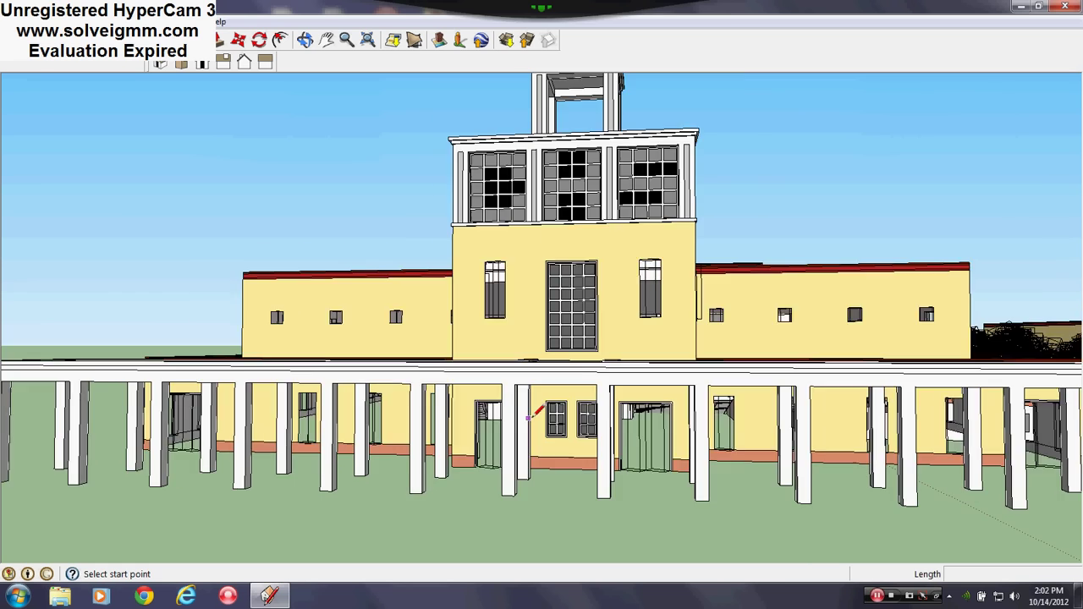
scroll(535, 412, down, 3)
middle_drag(476, 367, 490, 353)
scroll(594, 433, up, 3)
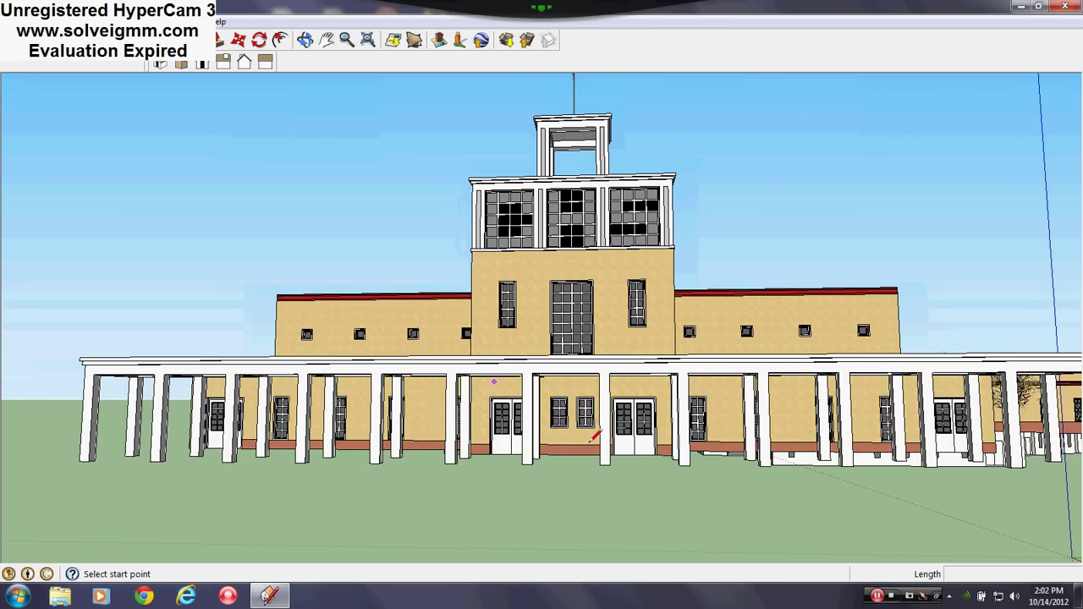
scroll(590, 442, down, 1)
scroll(569, 277, up, 1)
middle_drag(568, 276, 565, 262)
middle_drag(545, 321, 551, 330)
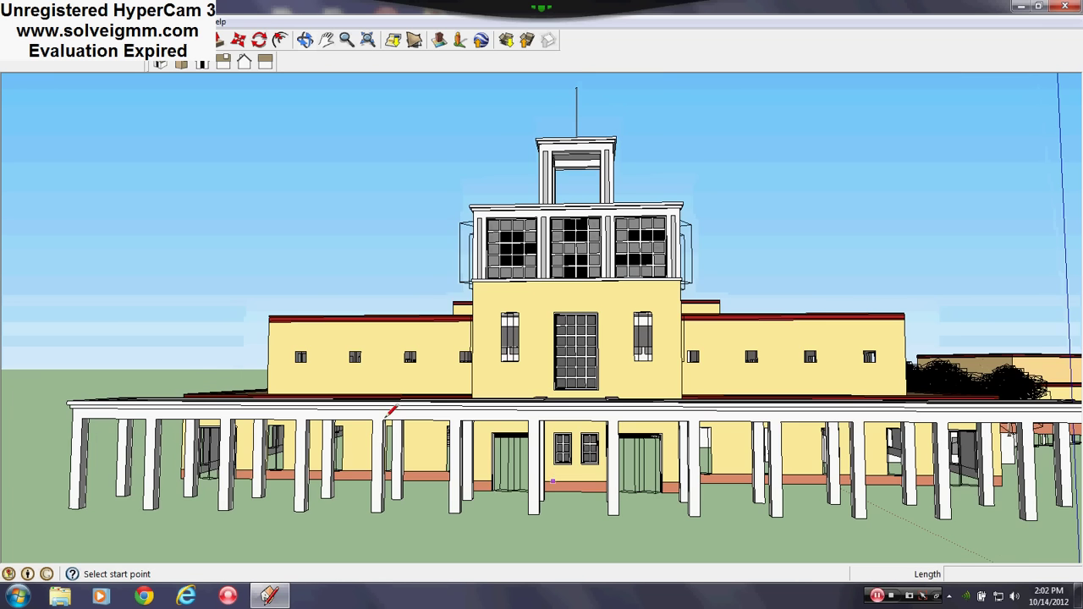
middle_drag(393, 411, 312, 403)
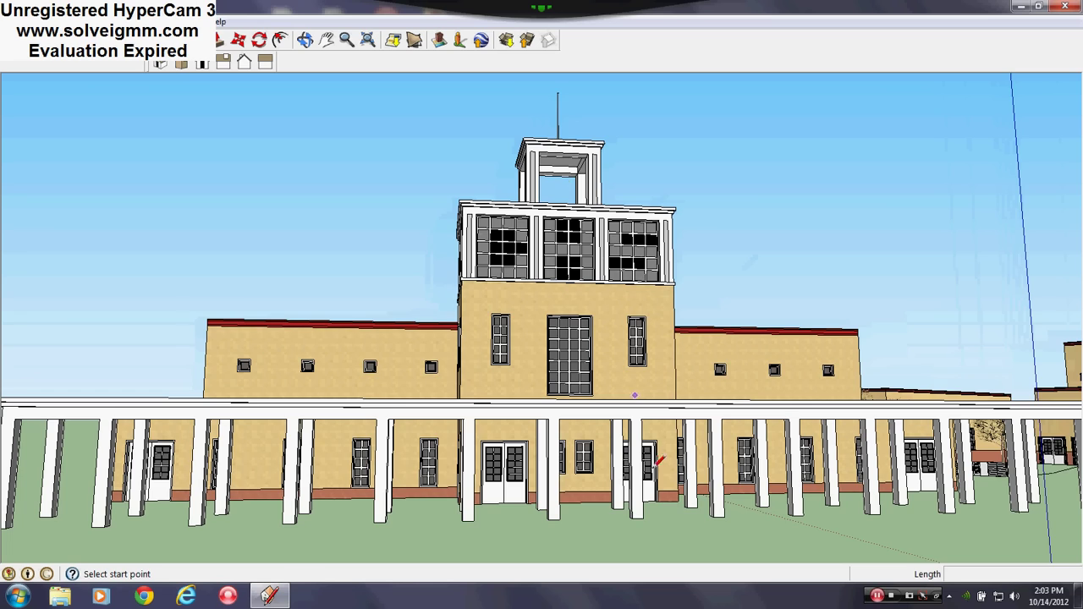
middle_drag(658, 461, 423, 436)
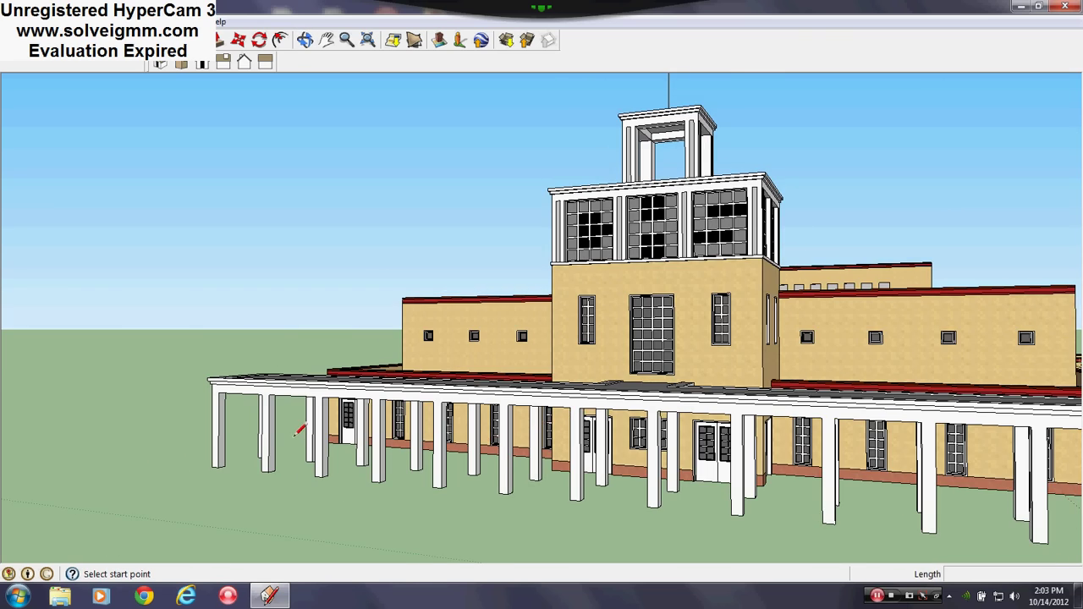
Examine the block's corner double doors and long side wall with its tall windows, small square windows and red cornices
middle_drag(299, 430, 741, 407)
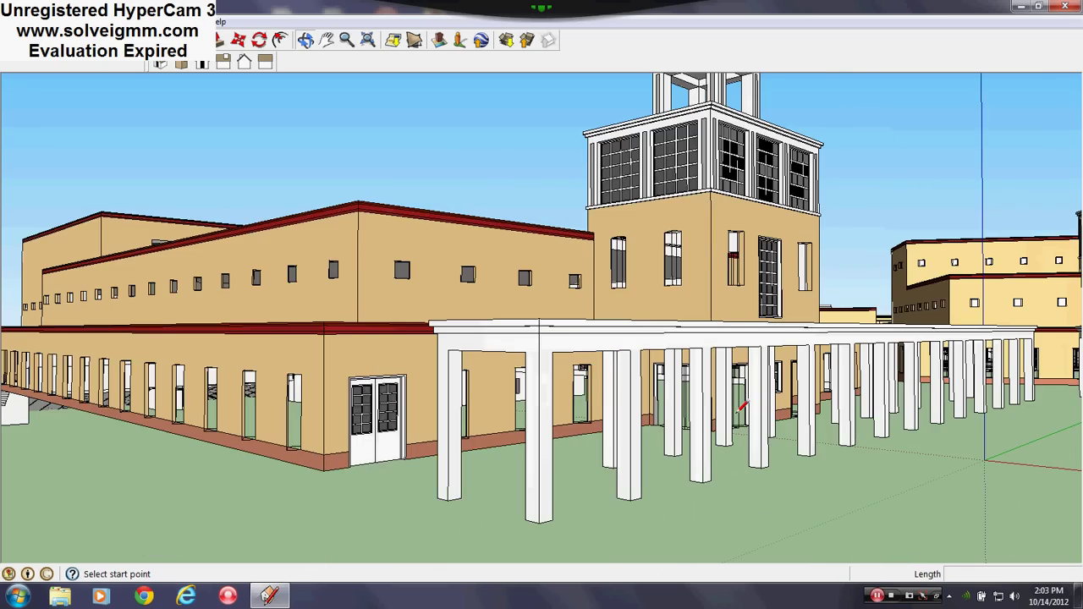
scroll(737, 412, down, 1)
scroll(198, 365, up, 1)
middle_drag(415, 424, 465, 462)
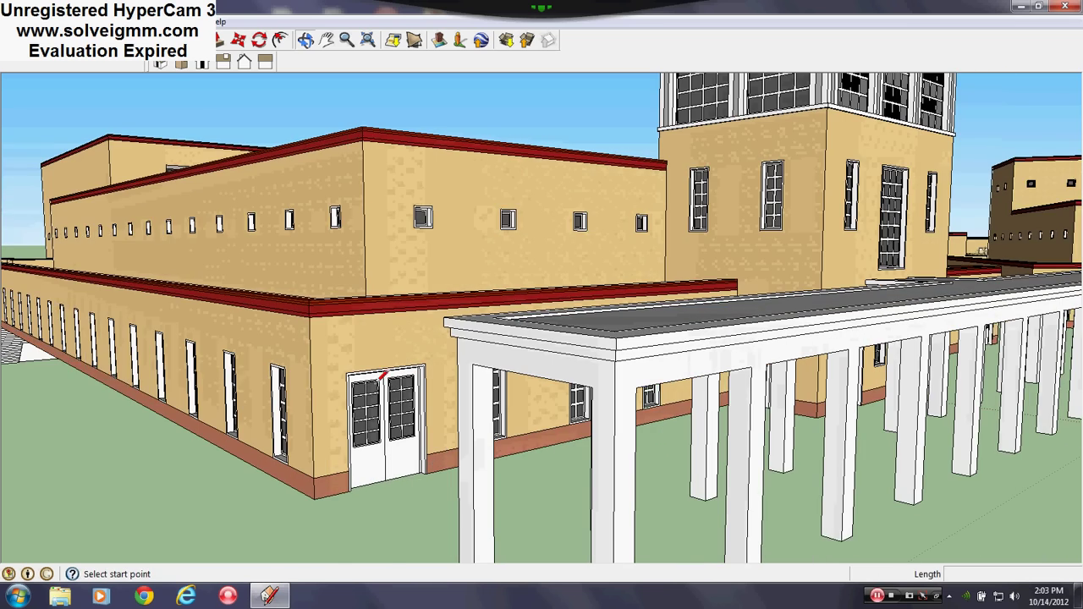
middle_drag(195, 438, 42, 433)
middle_drag(393, 273, 1040, 347)
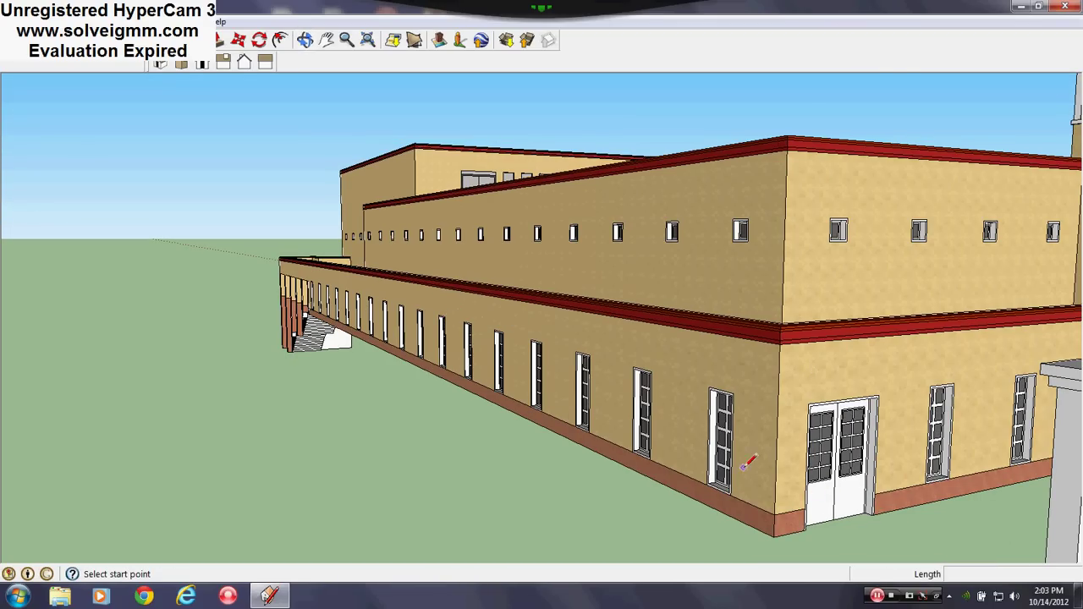
middle_drag(745, 465, 829, 500)
scroll(709, 415, up, 3)
scroll(677, 414, down, 1)
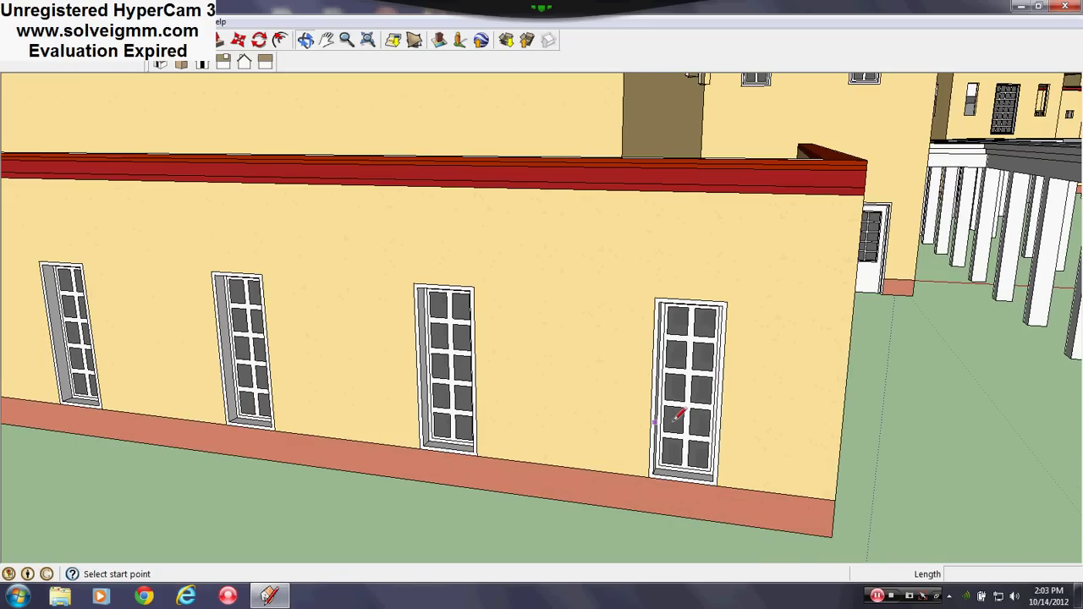
scroll(592, 413, down, 5)
scroll(715, 496, up, 3)
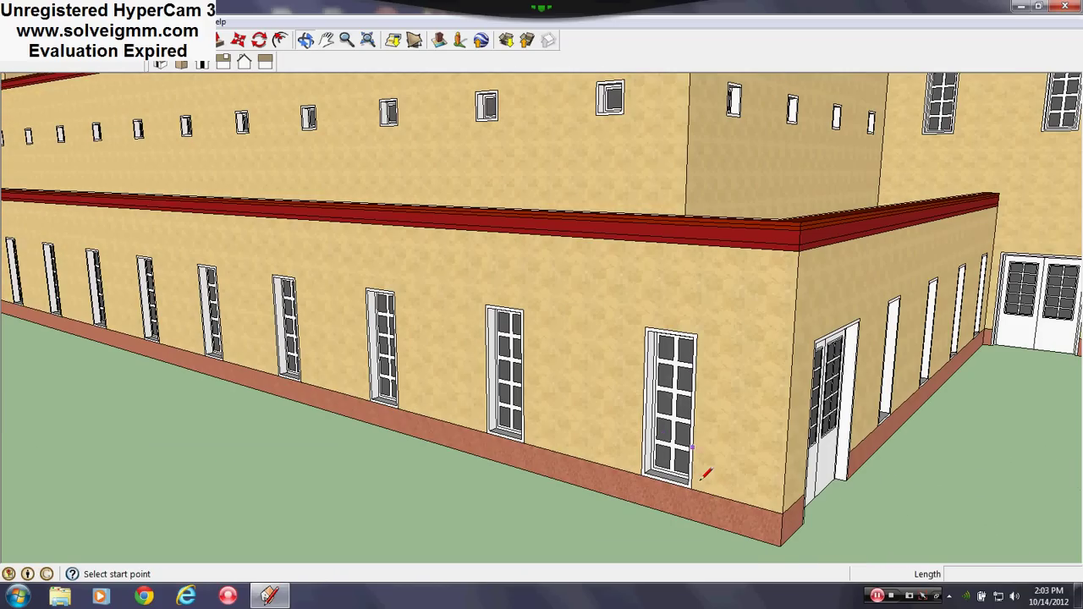
mouse_move(706, 478)
middle_down()
mouse_move(788, 454)
mouse_move(705, 495)
mouse_move(643, 498)
mouse_move(636, 479)
middle_up()
scroll(638, 479, up, 1)
mouse_move(712, 491)
middle_down()
mouse_move(584, 485)
mouse_move(512, 344)
mouse_move(693, 331)
middle_up()
View the covered exterior staircase at the far end of the side wall, including its railings, landings, pillars and adjacent bleachers
middle_drag(289, 288, 392, 440)
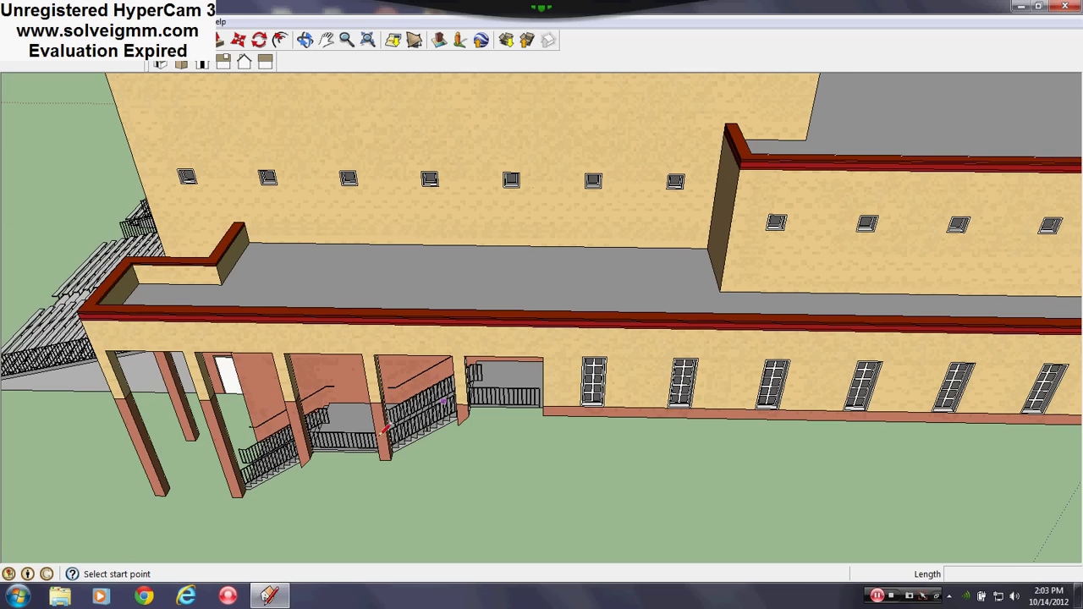
scroll(266, 359, down, 6)
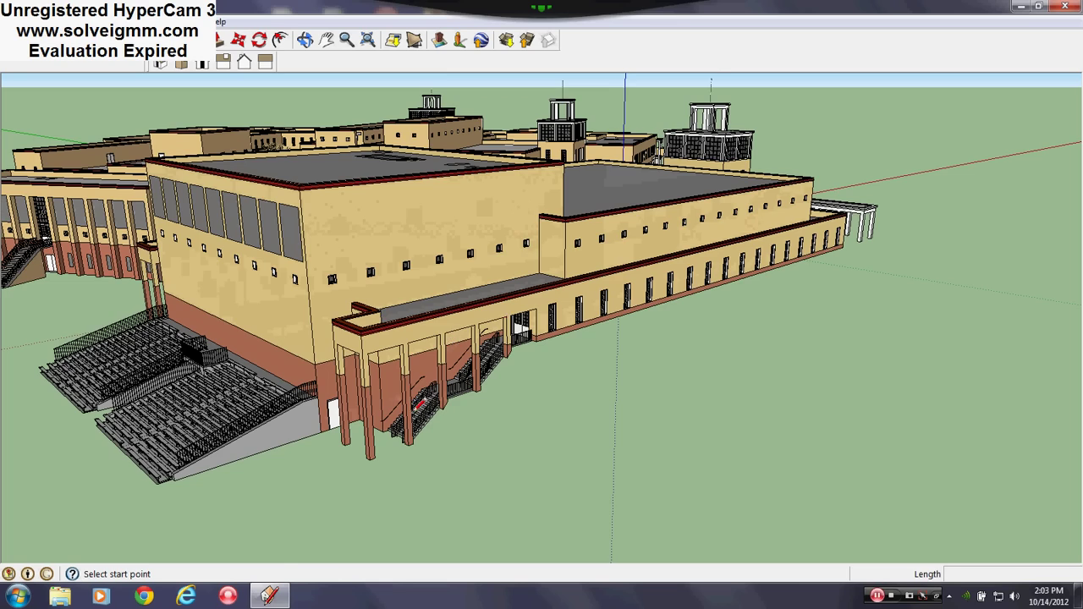
scroll(419, 407, up, 3)
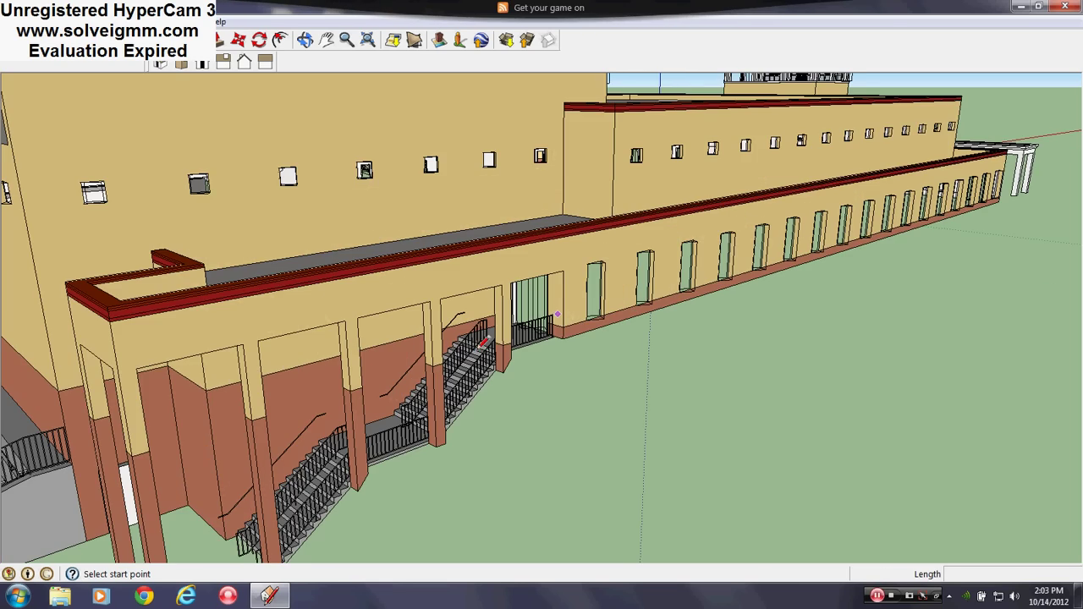
middle_drag(478, 347, 191, 457)
scroll(389, 296, up, 4)
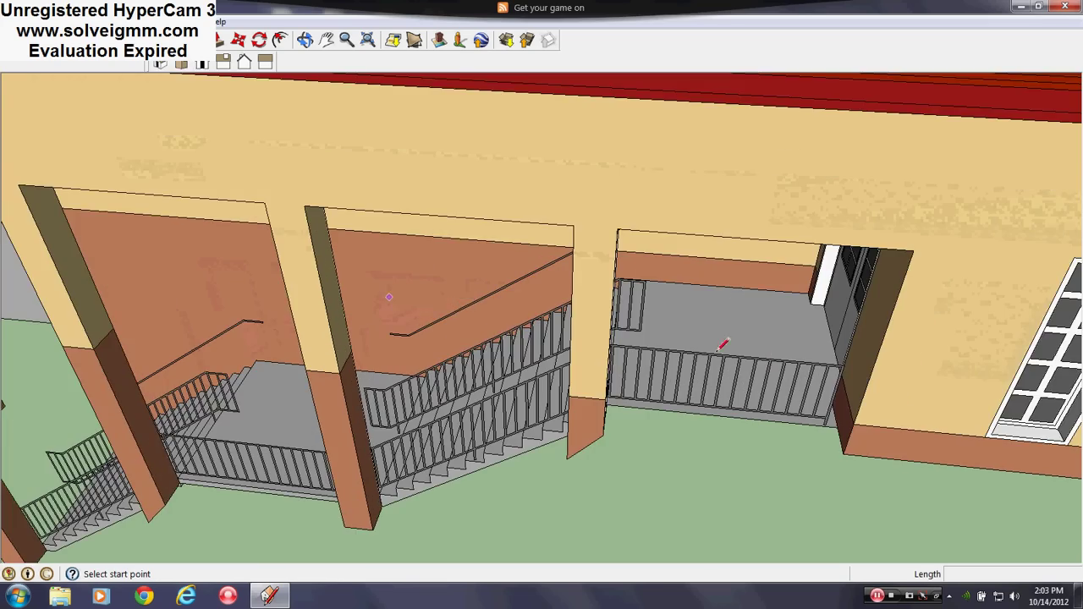
mouse_move(722, 345)
middle_down()
mouse_move(585, 327)
mouse_move(536, 372)
mouse_move(617, 416)
mouse_move(647, 411)
mouse_move(527, 380)
mouse_move(776, 381)
middle_up()
key(l)
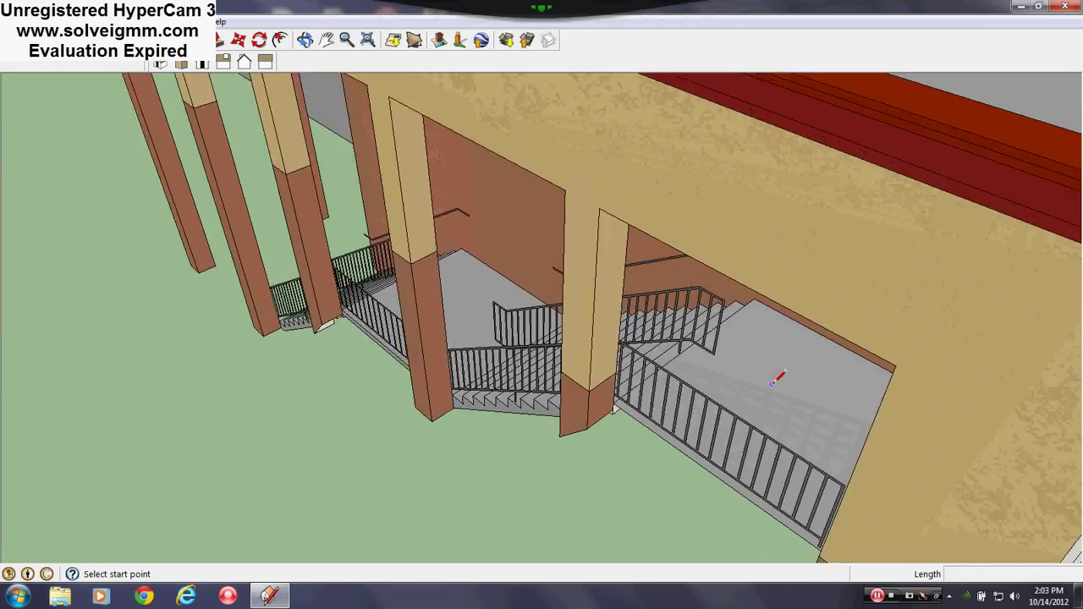
Examine the covered exterior staircase up close, including its flights, landings, middle railings, wall handrails and two-tone pillars
scroll(771, 384, down, 1)
scroll(643, 327, up, 6)
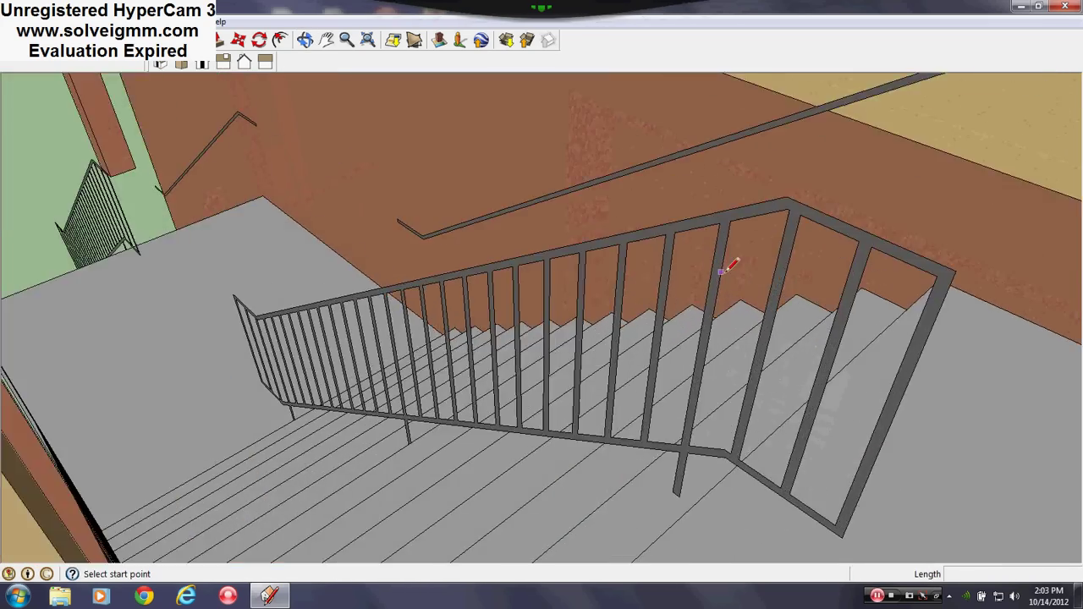
middle_drag(720, 271, 526, 239)
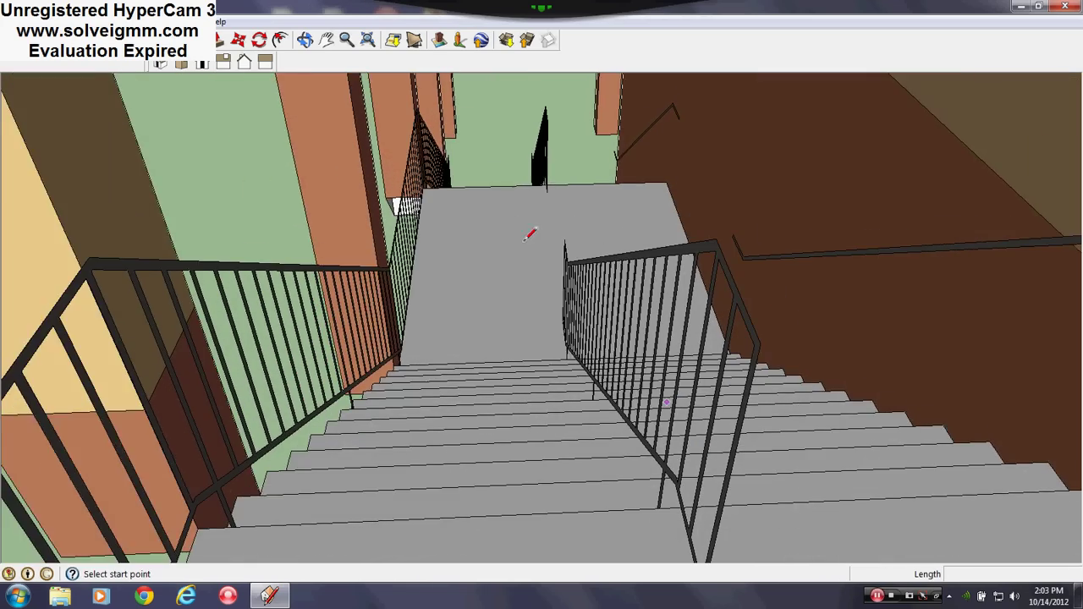
scroll(500, 170, up, 2)
scroll(534, 183, up, 2)
middle_drag(534, 184, 775, 194)
scroll(677, 279, down, 3)
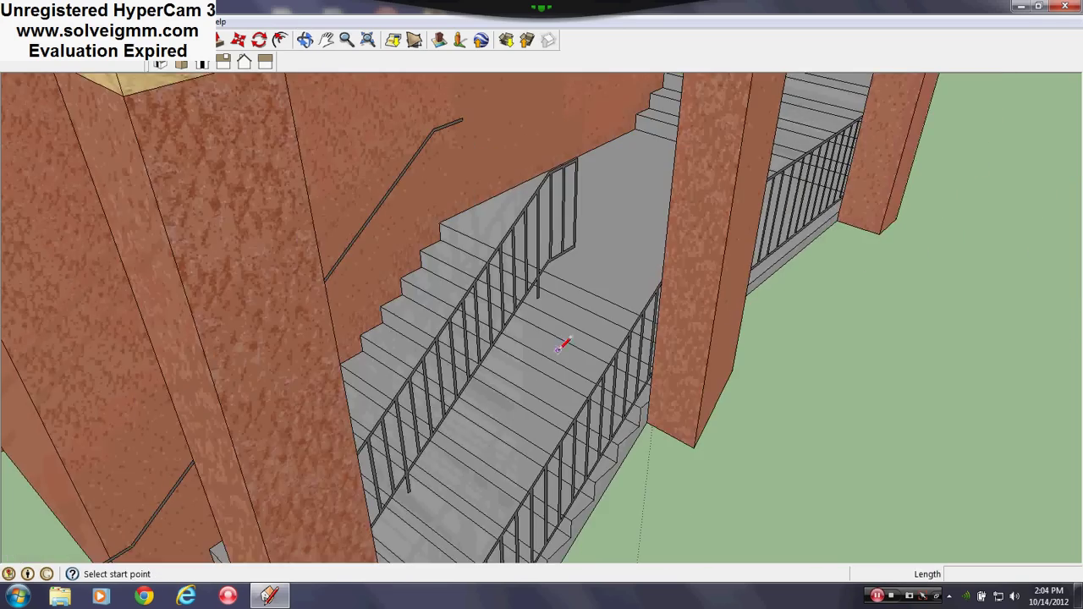
middle_drag(566, 341, 624, 263)
scroll(623, 263, down, 3)
middle_drag(429, 457, 83, 415)
scroll(630, 444, down, 2)
scroll(398, 364, down, 2)
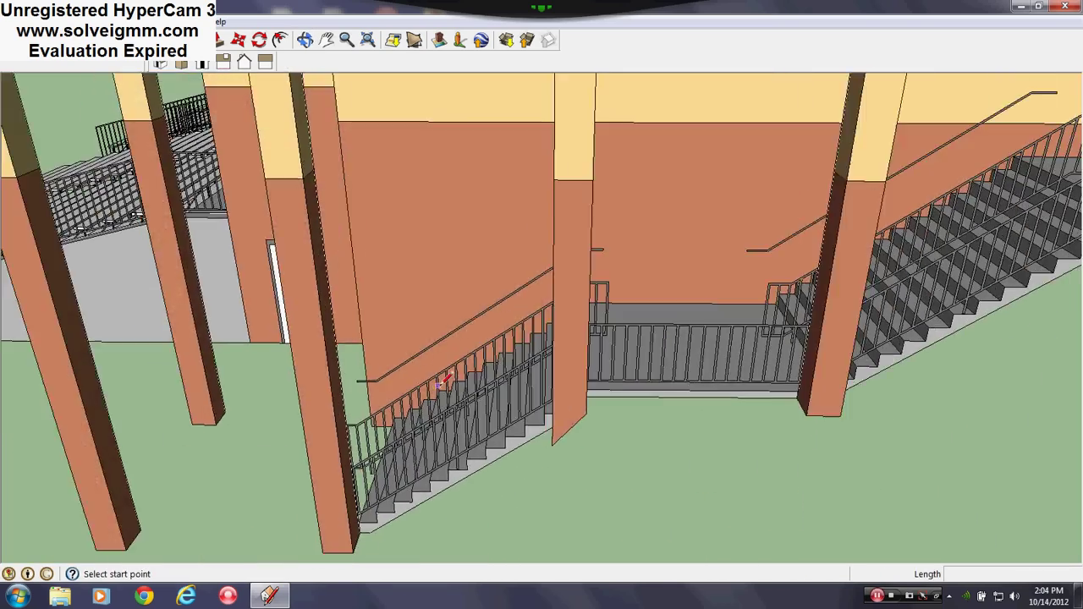
View the block's bleacher end and long side from ground level and above, including the pillared staircase, side door, windows and flat roofs
middle_drag(398, 363, 986, 220)
middle_drag(396, 355, 254, 449)
scroll(540, 254, down, 2)
scroll(200, 364, up, 2)
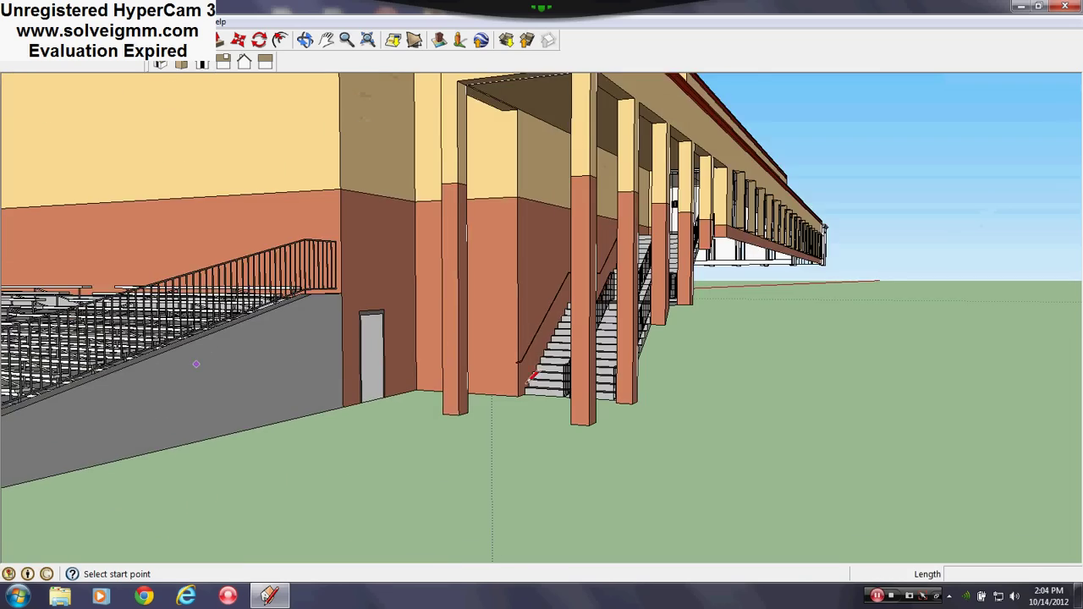
middle_drag(541, 390, 539, 430)
scroll(533, 406, down, 4)
scroll(512, 368, up, 1)
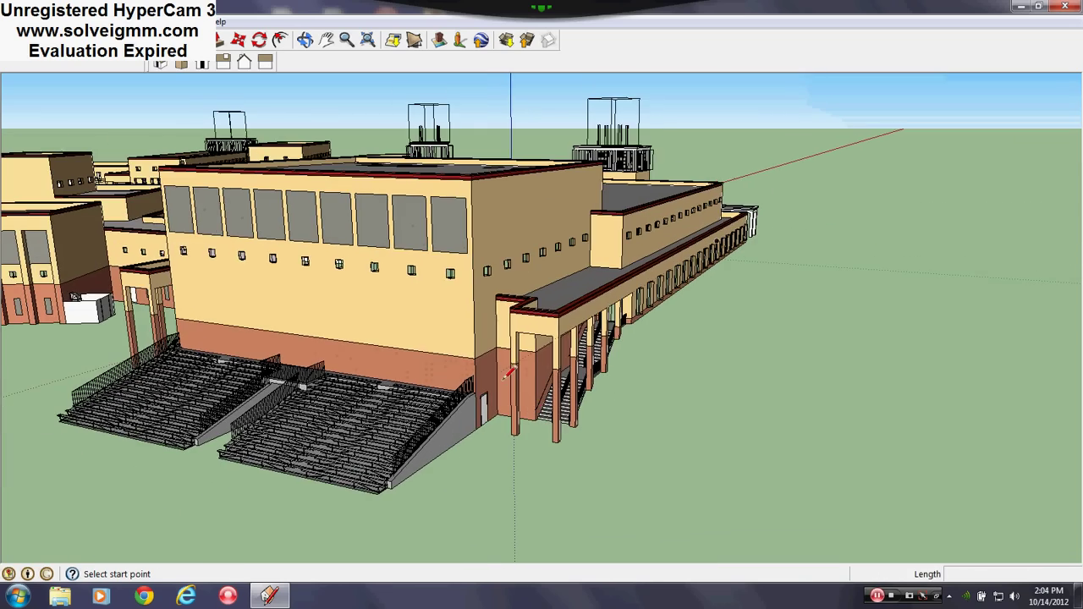
middle_drag(509, 351, 495, 412)
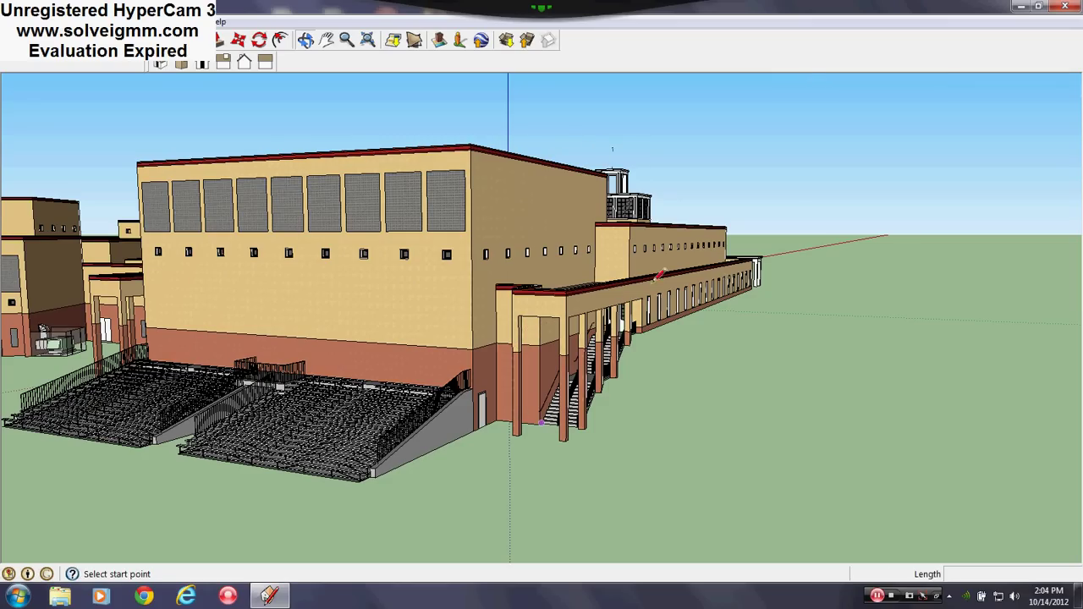
middle_drag(660, 275, 363, 435)
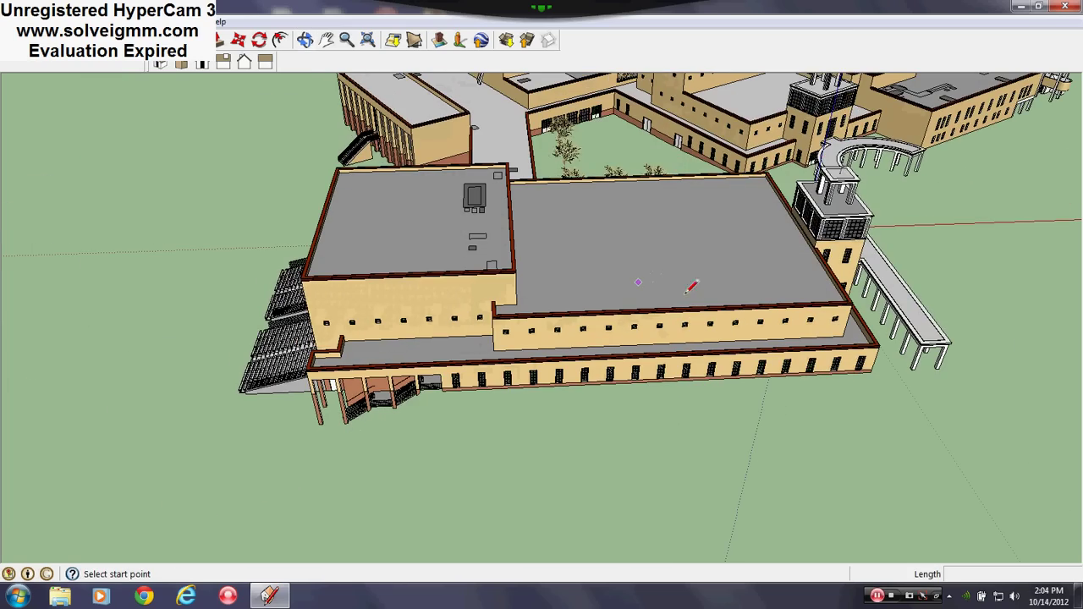
middle_drag(338, 403, 679, 245)
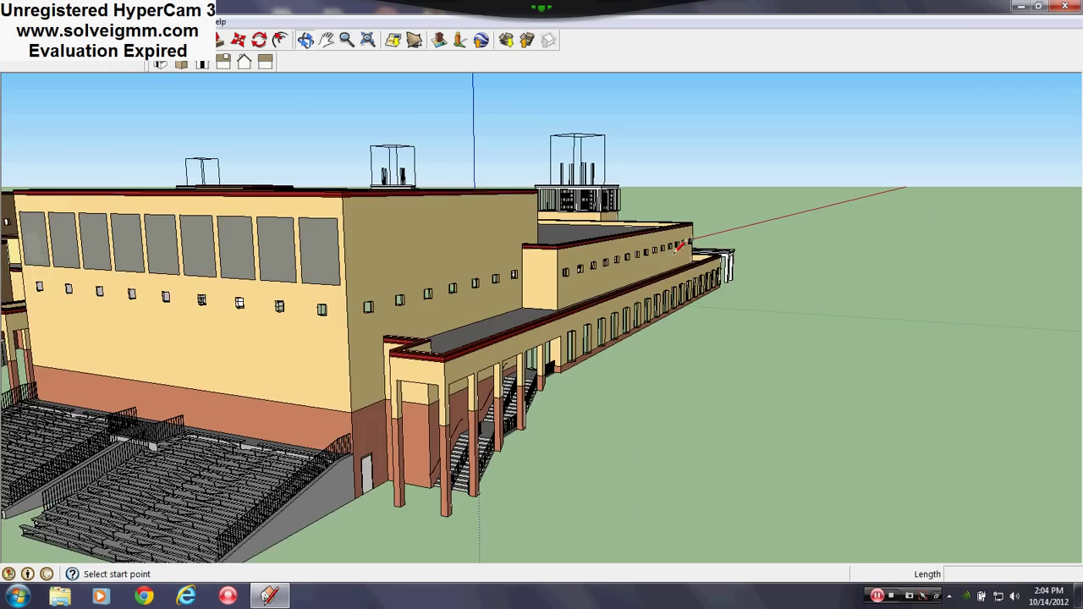
middle_drag(286, 359, 750, 353)
View the bleacher facade head-on and at an angle, with its large gridded windows, central double doors and flanking staircase porches
mouse_move(852, 338)
middle_down()
mouse_move(858, 347)
mouse_move(837, 330)
middle_up()
scroll(698, 371, down, 1)
shift+middle_drag(698, 371, 708, 399)
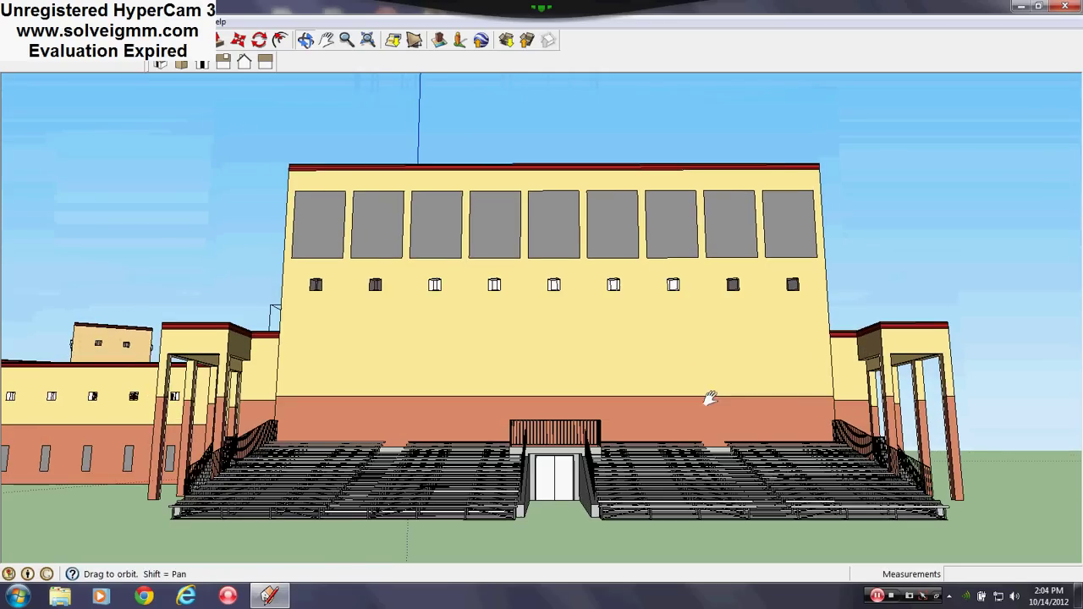
scroll(435, 452, up, 1)
middle_click(435, 452)
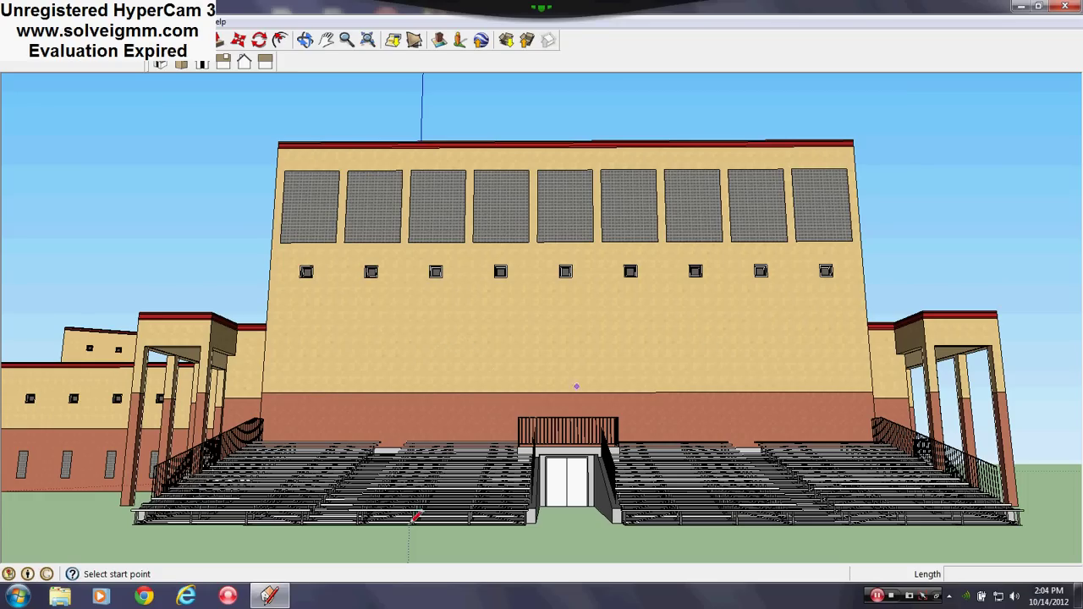
middle_drag(854, 445, 690, 580)
scroll(551, 328, down, 2)
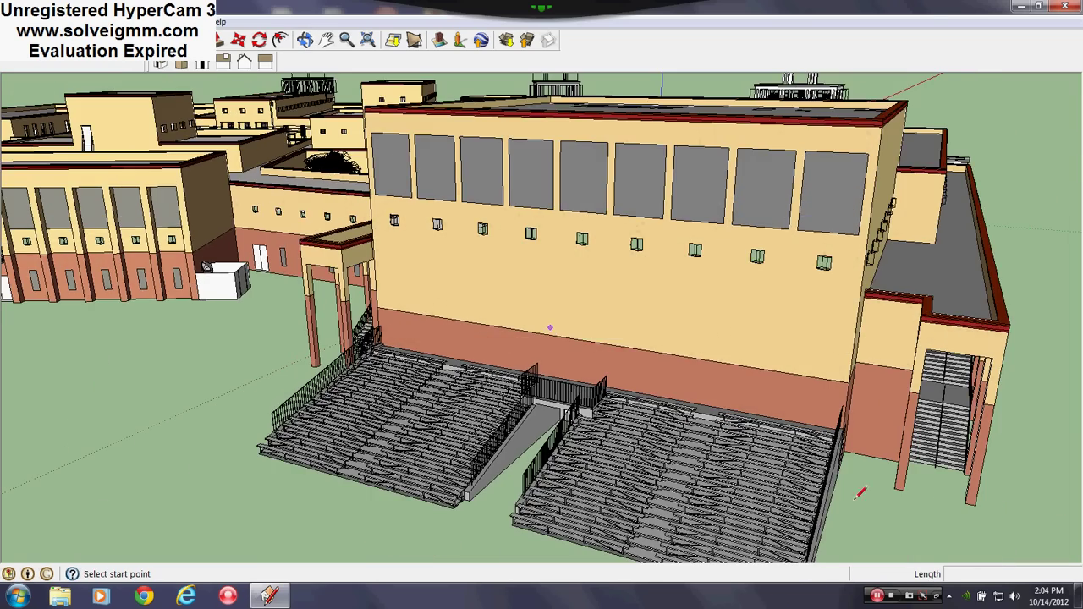
Examine the bleacher rows, side railings and central ramp walls up close, along with the covered staircases at both corners
scroll(1005, 454, up, 3)
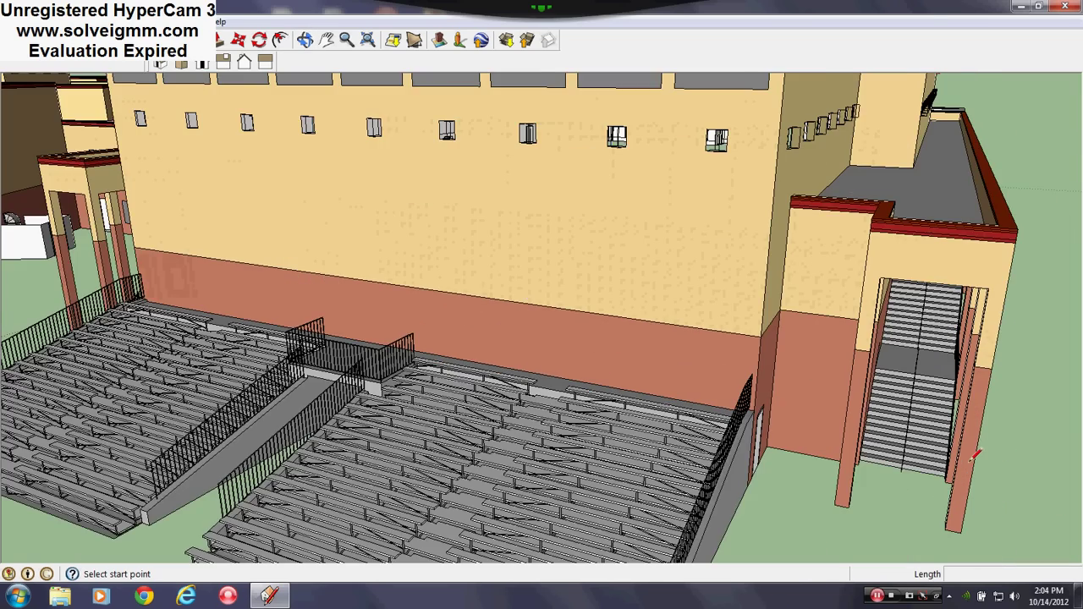
middle_drag(974, 456, 969, 510)
scroll(689, 409, up, 3)
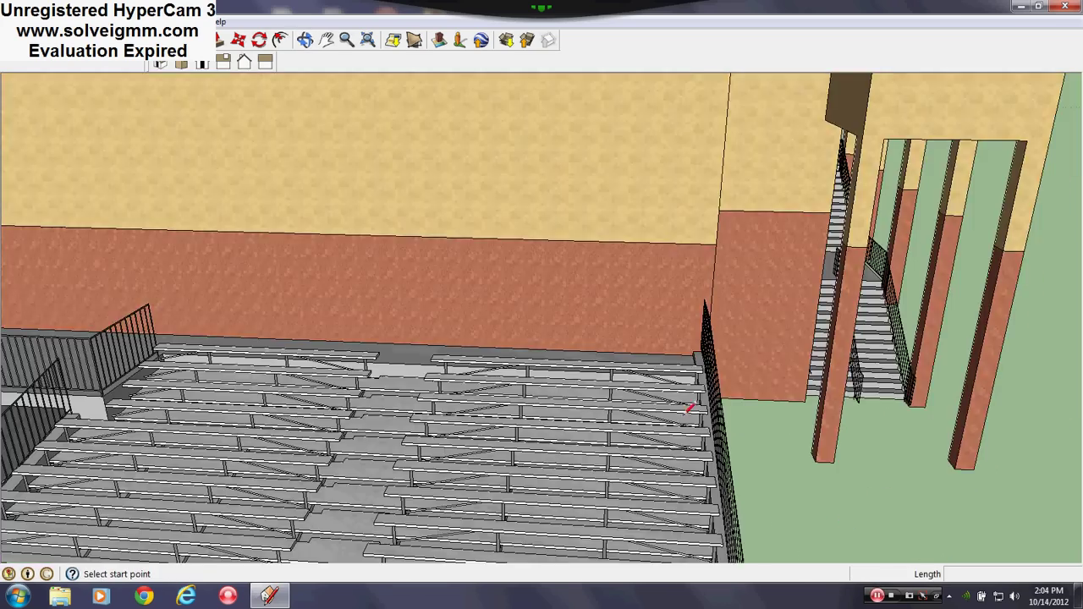
scroll(507, 429, down, 4)
scroll(691, 262, up, 4)
middle_drag(691, 263, 496, 208)
middle_drag(550, 238, 648, 314)
scroll(652, 322, down, 4)
middle_drag(324, 261, 580, 254)
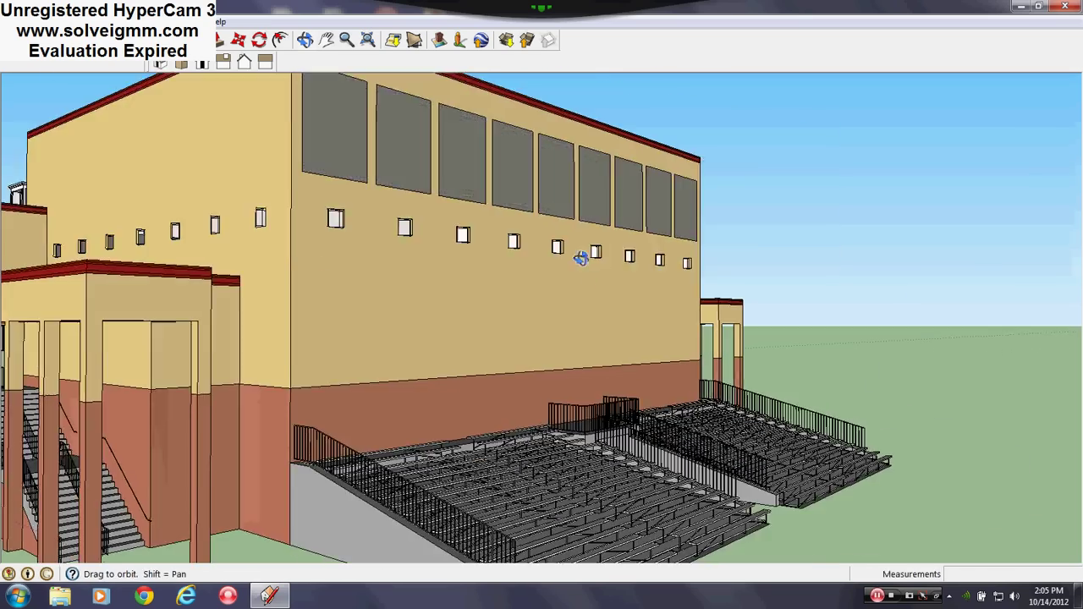
scroll(587, 346, down, 3)
scroll(369, 440, up, 5)
mouse_move(365, 445)
middle_down()
mouse_move(311, 434)
mouse_move(457, 440)
mouse_move(464, 430)
mouse_move(326, 426)
mouse_move(304, 415)
mouse_move(304, 403)
mouse_move(638, 408)
middle_up()
scroll(629, 403, down, 3)
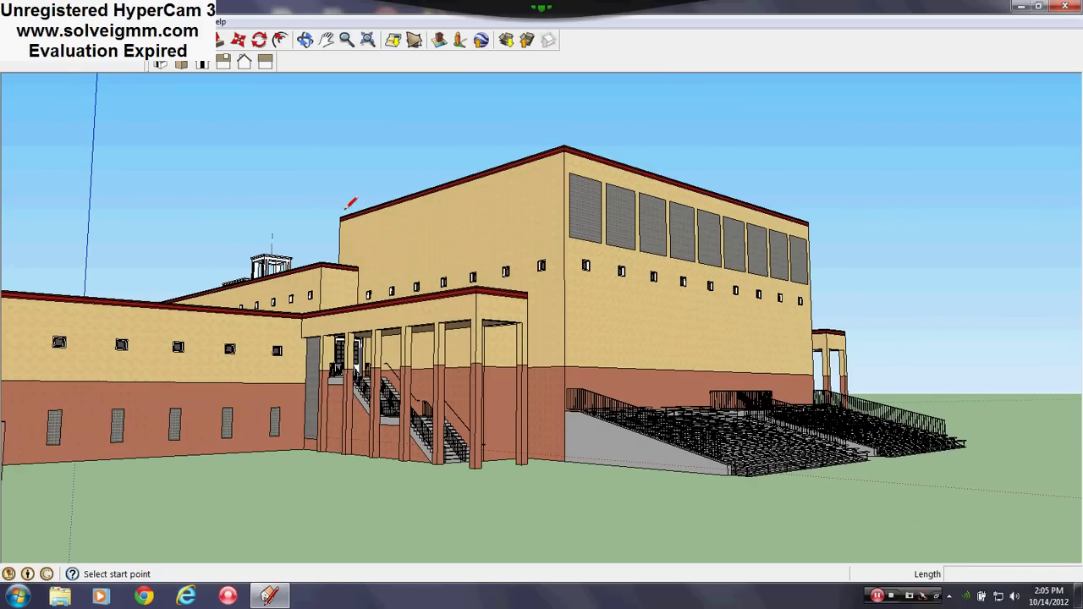
Compare the bleacher facade head-on and from both corners, including its large windows, small square windows, red cornice and brick-coloured base
mouse_move(719, 351)
middle_down()
mouse_move(624, 363)
mouse_move(654, 333)
middle_up()
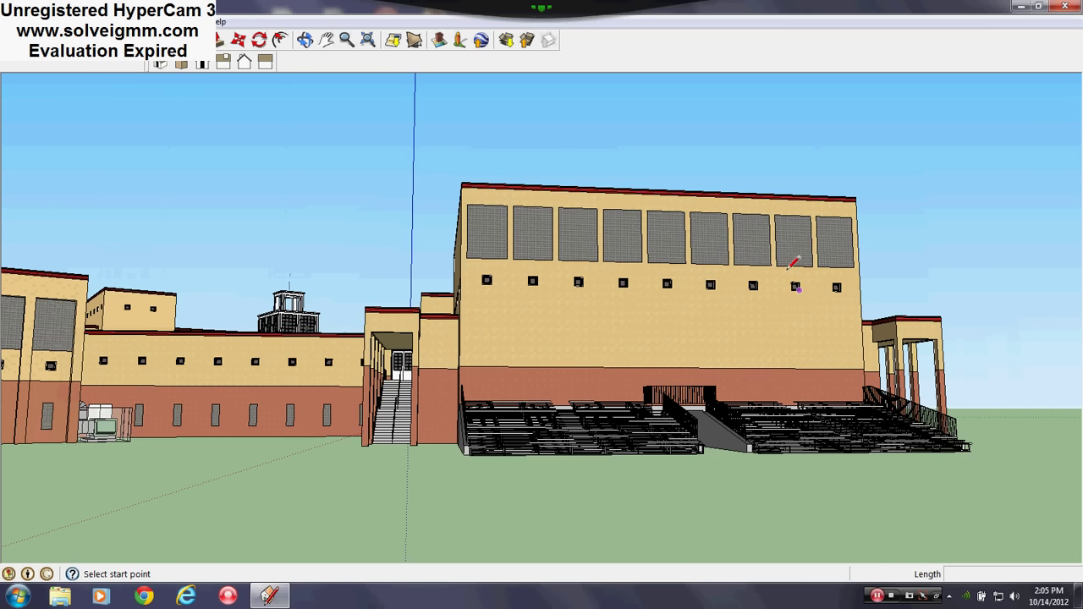
scroll(787, 271, up, 5)
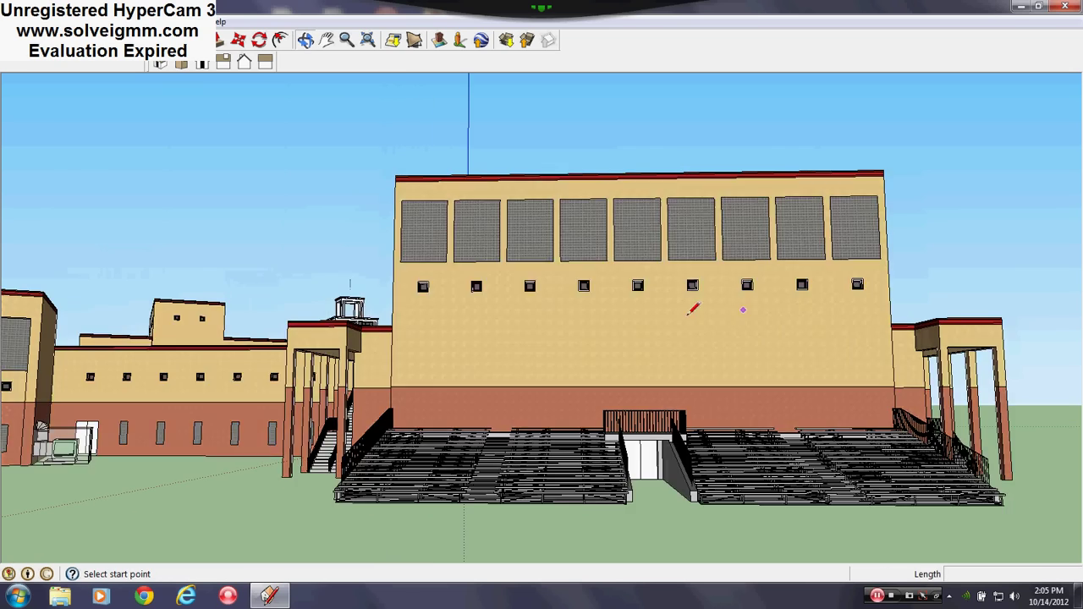
scroll(691, 315, down, 1)
scroll(838, 358, up, 2)
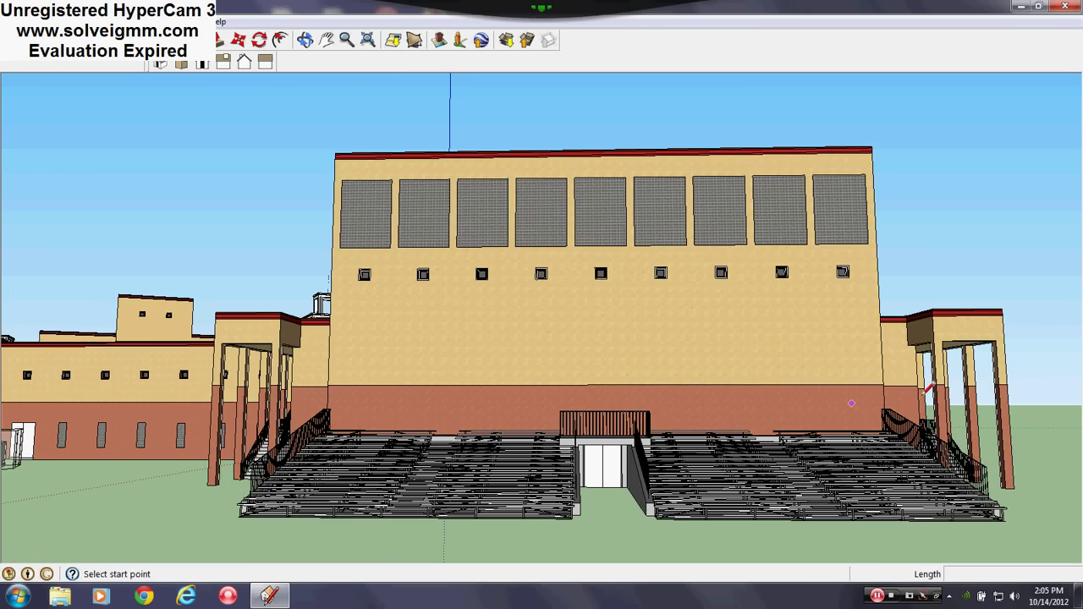
scroll(928, 389, up, 3)
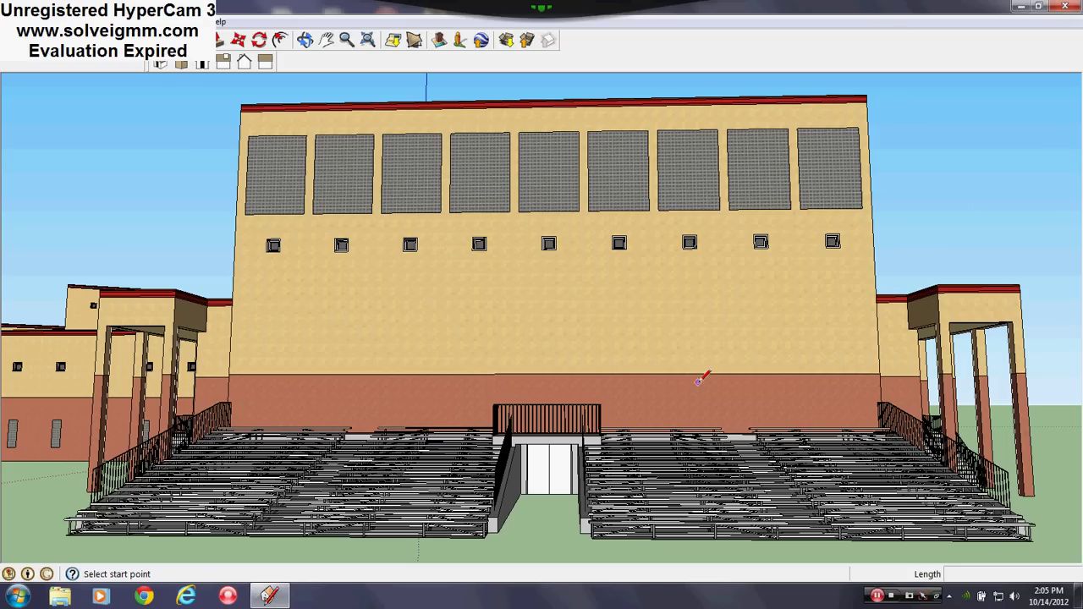
middle_drag(698, 380, 580, 464)
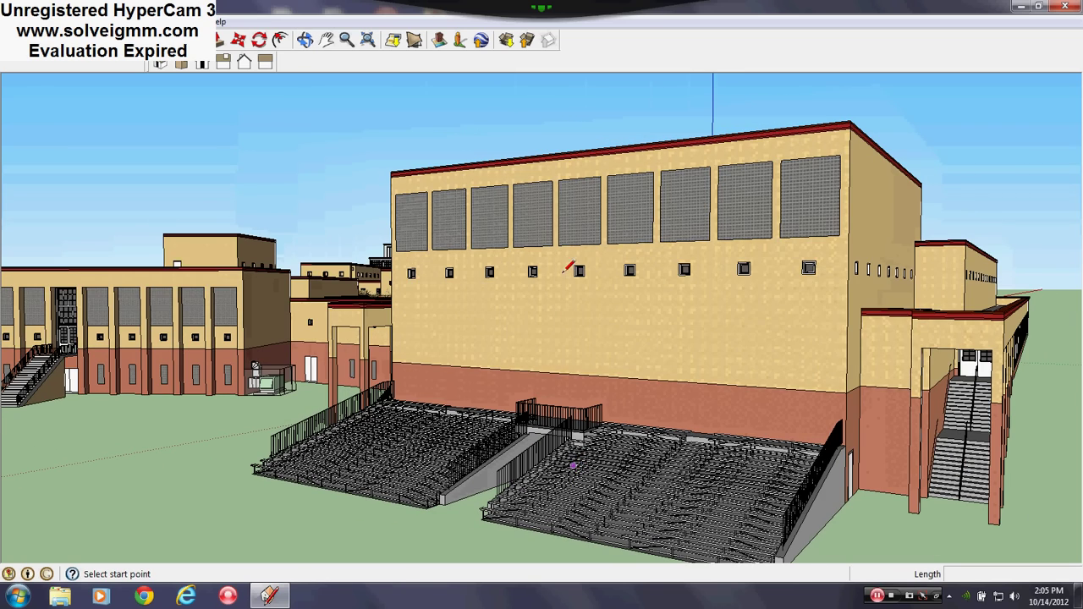
scroll(859, 242, up, 1)
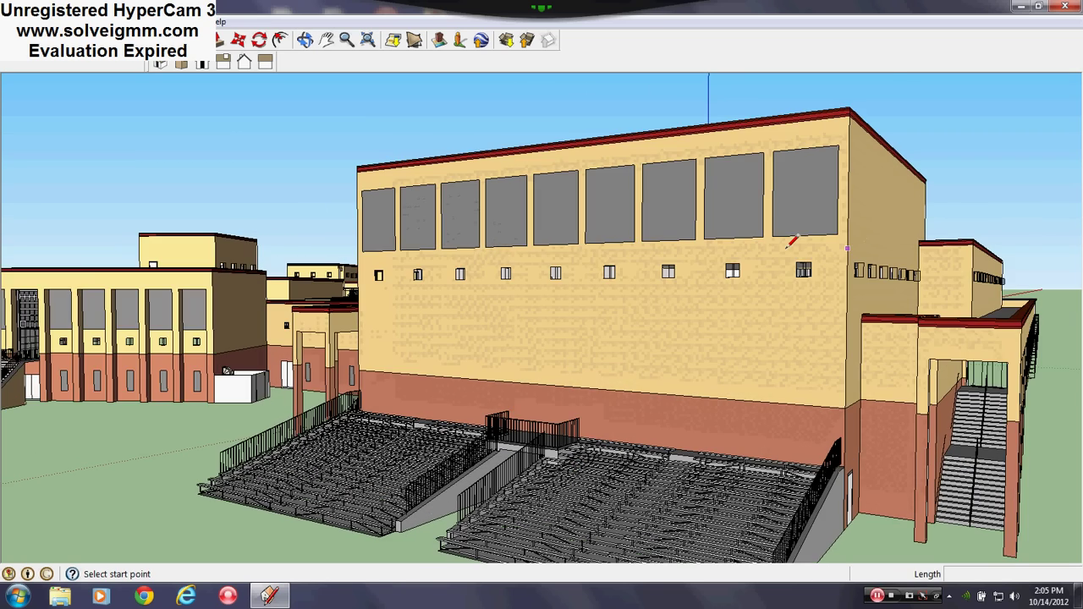
middle_drag(789, 252, 605, 274)
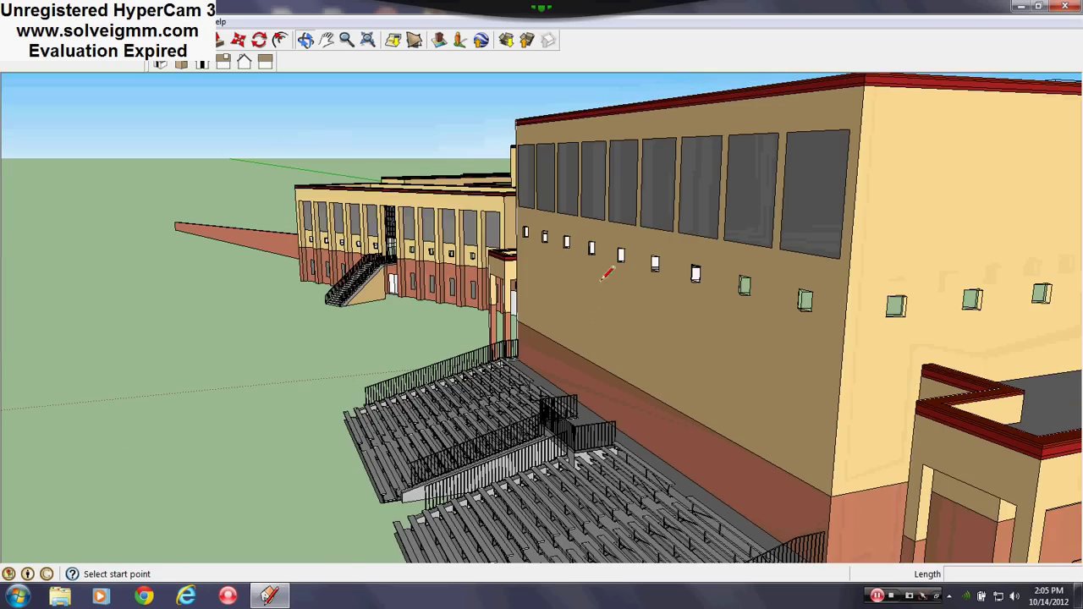
scroll(630, 205, up, 1)
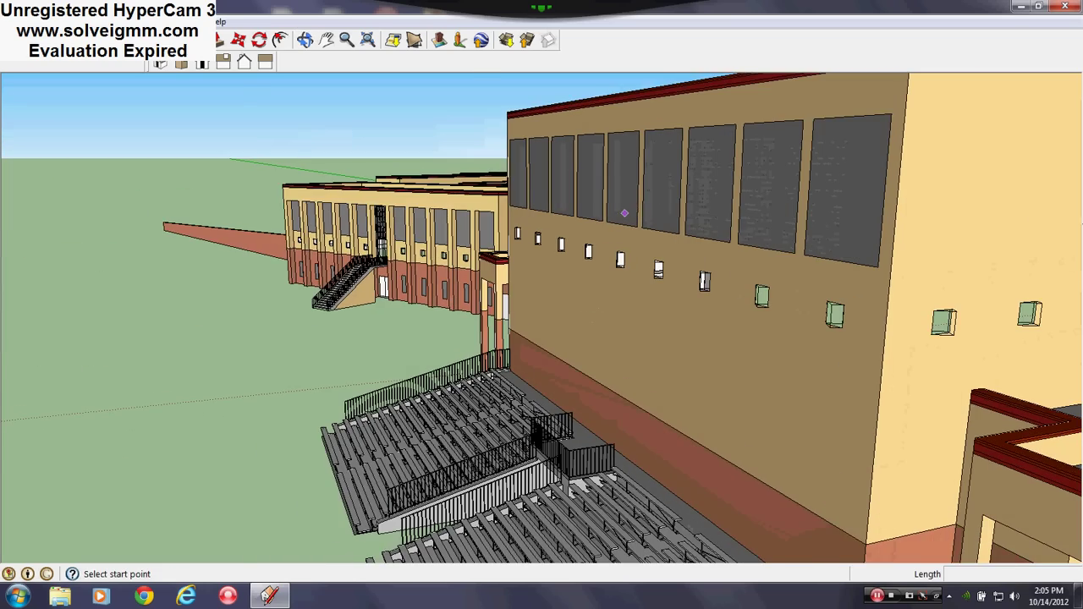
middle_drag(623, 213, 535, 261)
scroll(536, 260, down, 1)
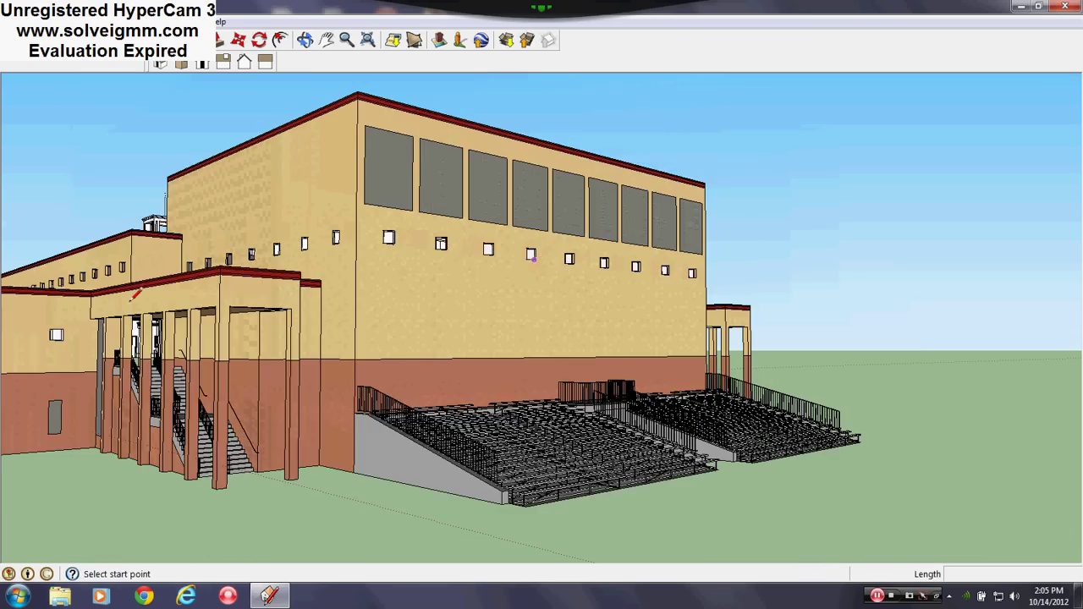
scroll(130, 303, up, 1)
mouse_move(132, 301)
middle_down()
mouse_move(116, 300)
mouse_move(127, 306)
middle_up()
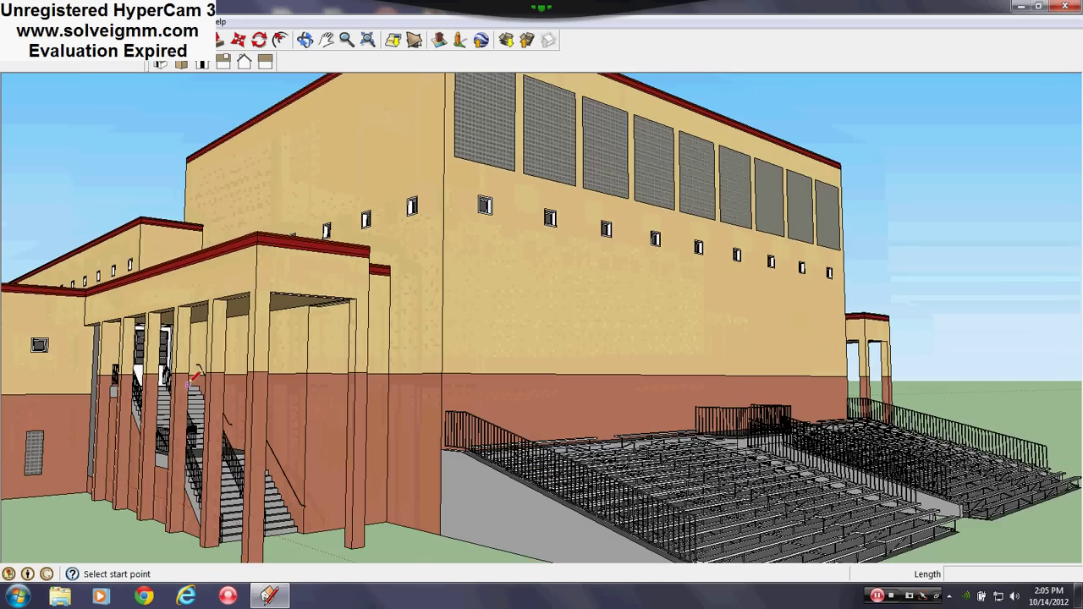
Inspect the covered corner staircase leading to the upper door, the adjacent upper facade windows and the neighbouring wing with its exterior stairs
scroll(188, 384, up, 3)
mouse_move(187, 385)
middle_down()
mouse_move(126, 412)
mouse_move(95, 412)
middle_up()
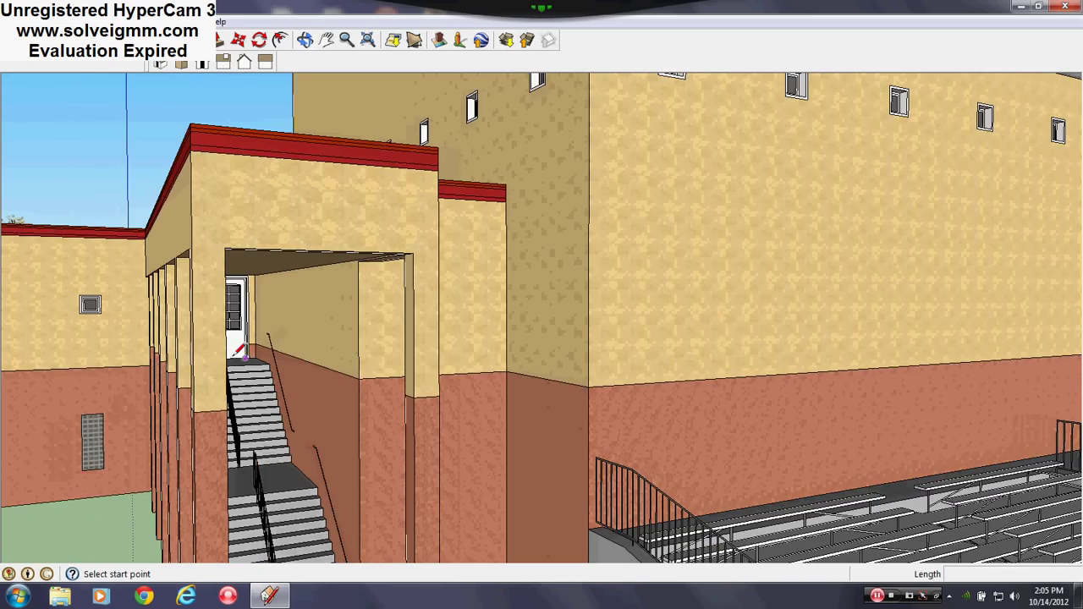
scroll(233, 356, down, 4)
mouse_move(234, 356)
middle_down()
mouse_move(221, 360)
mouse_move(238, 343)
middle_up()
scroll(447, 371, down, 2)
mouse_move(448, 372)
middle_down()
mouse_move(447, 392)
mouse_move(496, 349)
middle_up()
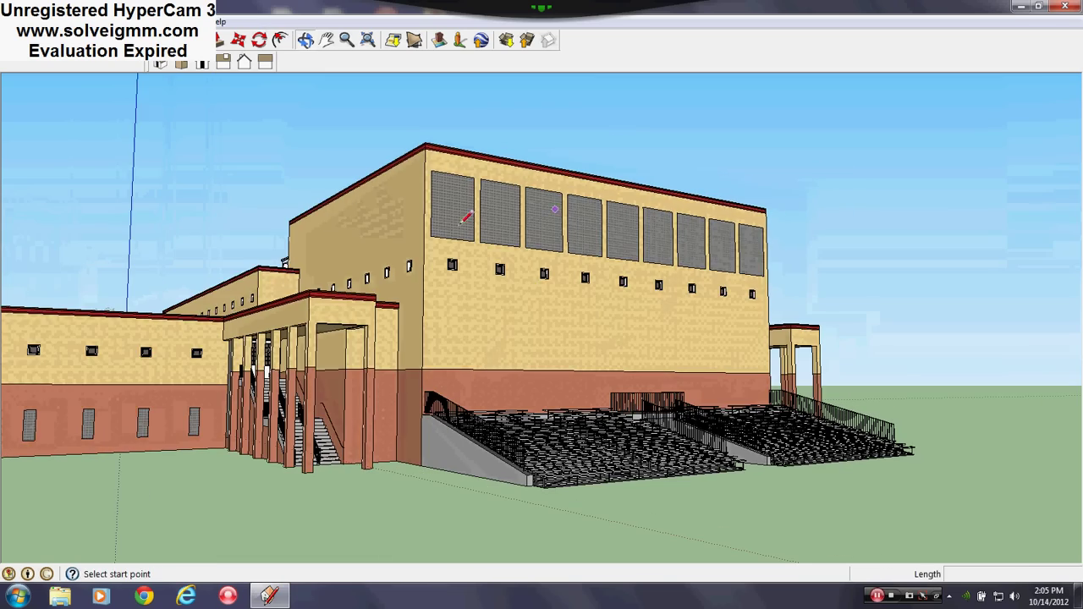
scroll(514, 238, up, 3)
middle_drag(514, 239, 127, 265)
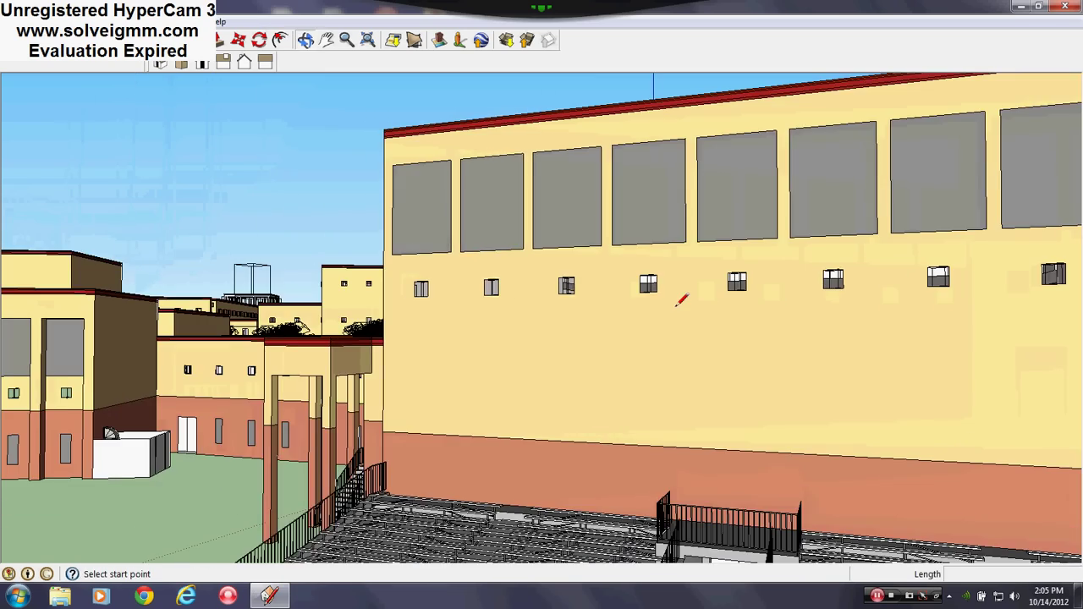
scroll(681, 300, down, 4)
middle_drag(679, 295, 513, 425)
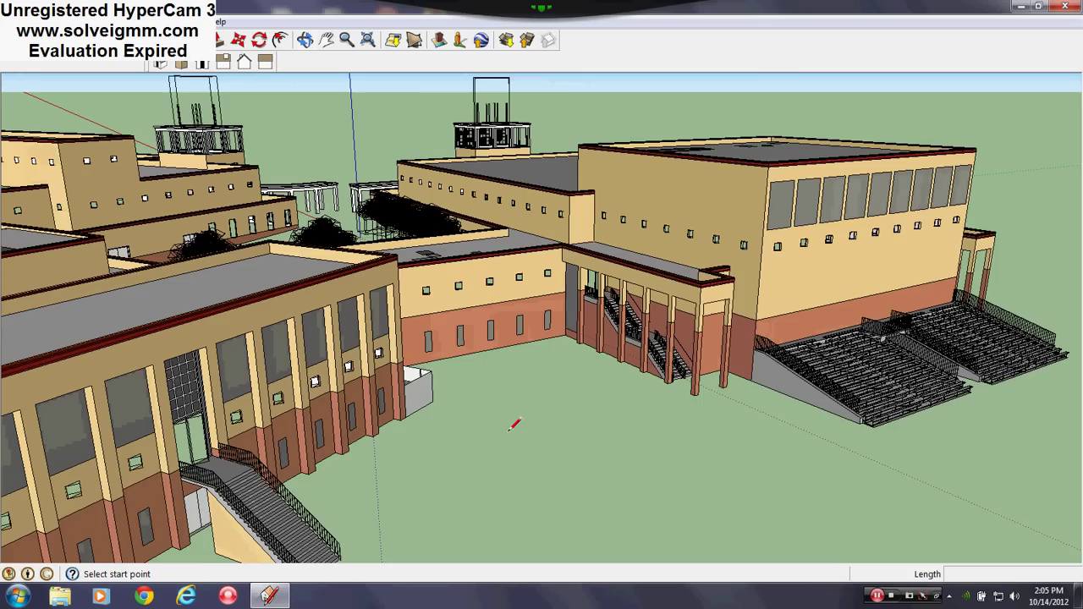
View the connecting roofs, rooftop equipment and tree courtyard from above, and the whole complex with its towers and colonnades from afar
scroll(513, 424, down, 6)
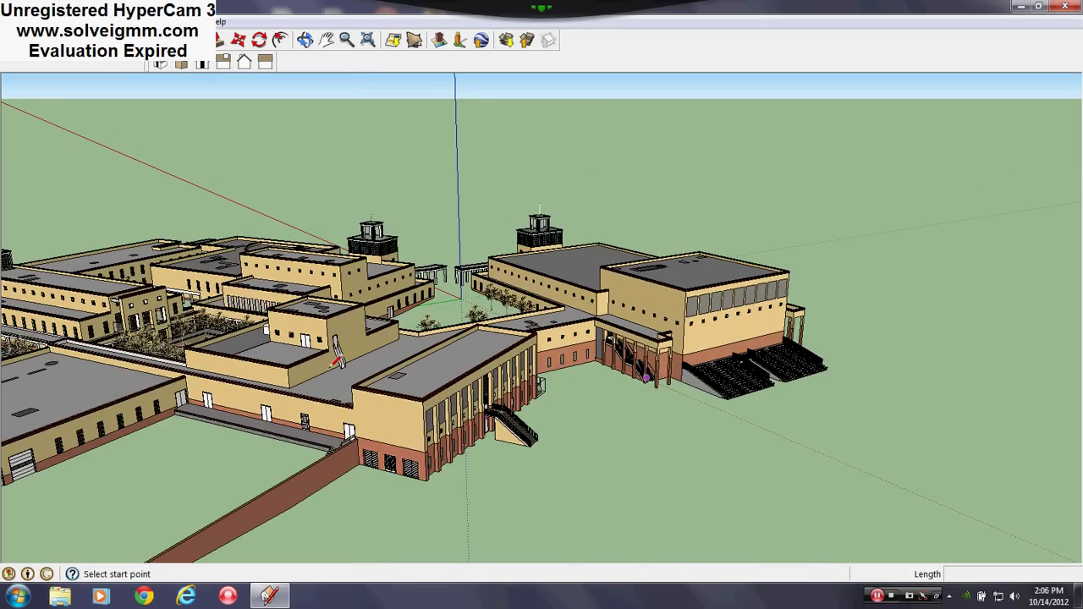
scroll(337, 359, up, 5)
middle_drag(338, 375, 618, 520)
scroll(612, 513, down, 3)
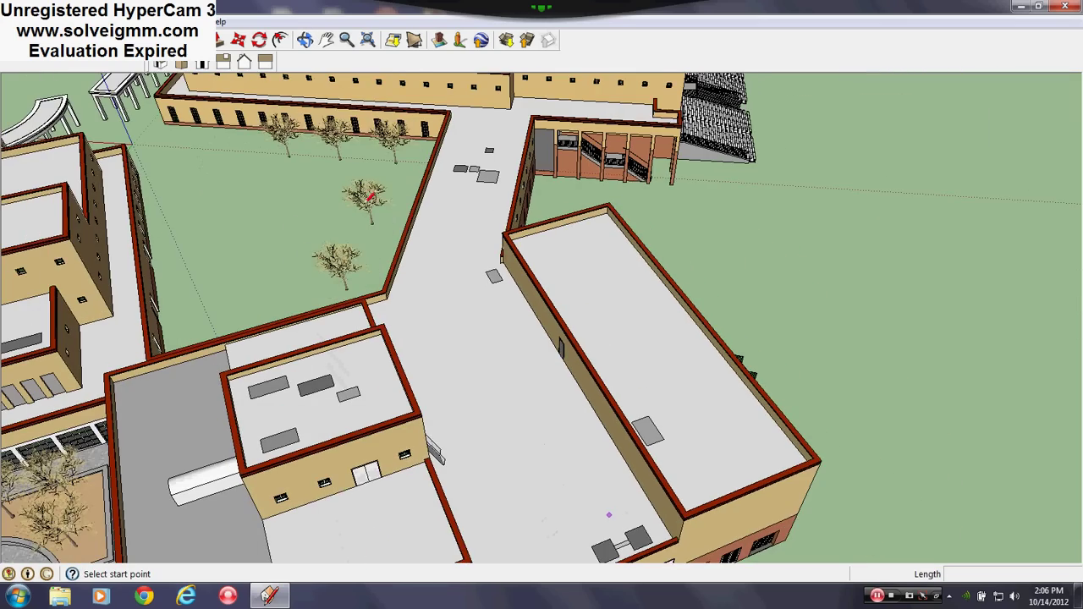
scroll(415, 227, up, 1)
middle_drag(415, 230, 895, 246)
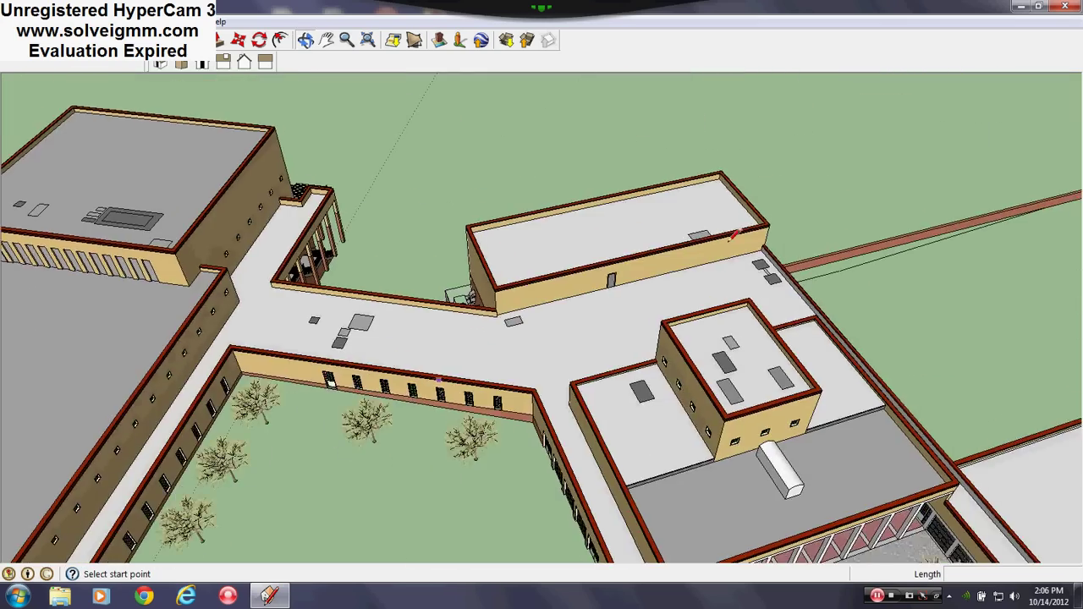
scroll(724, 241, down, 4)
middle_drag(474, 338, 613, 255)
mouse_move(148, 362)
middle_down()
mouse_move(193, 375)
mouse_move(238, 342)
middle_up()
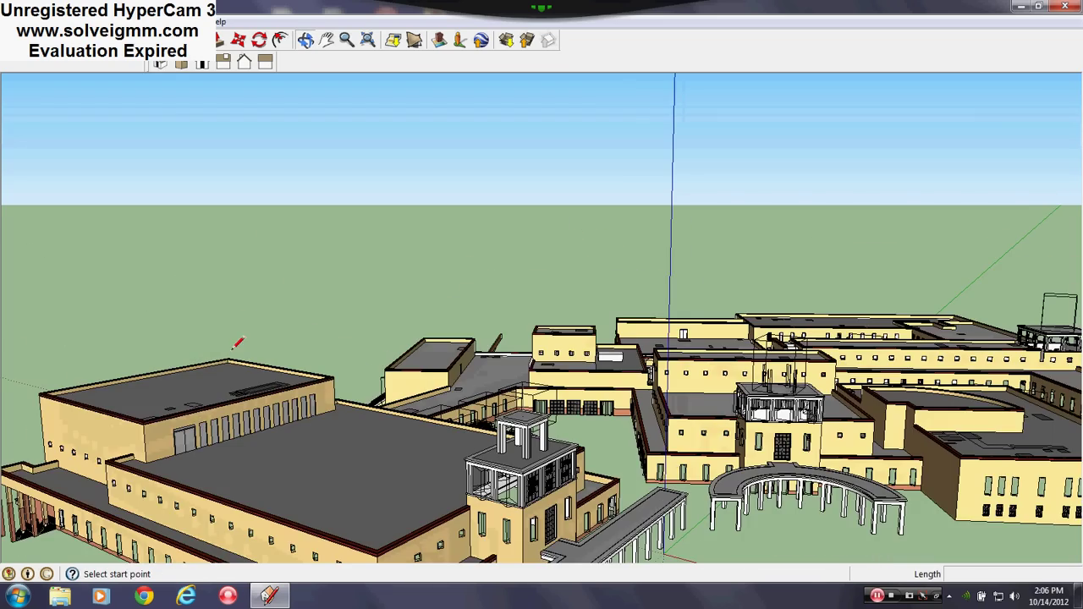
scroll(237, 342, down, 2)
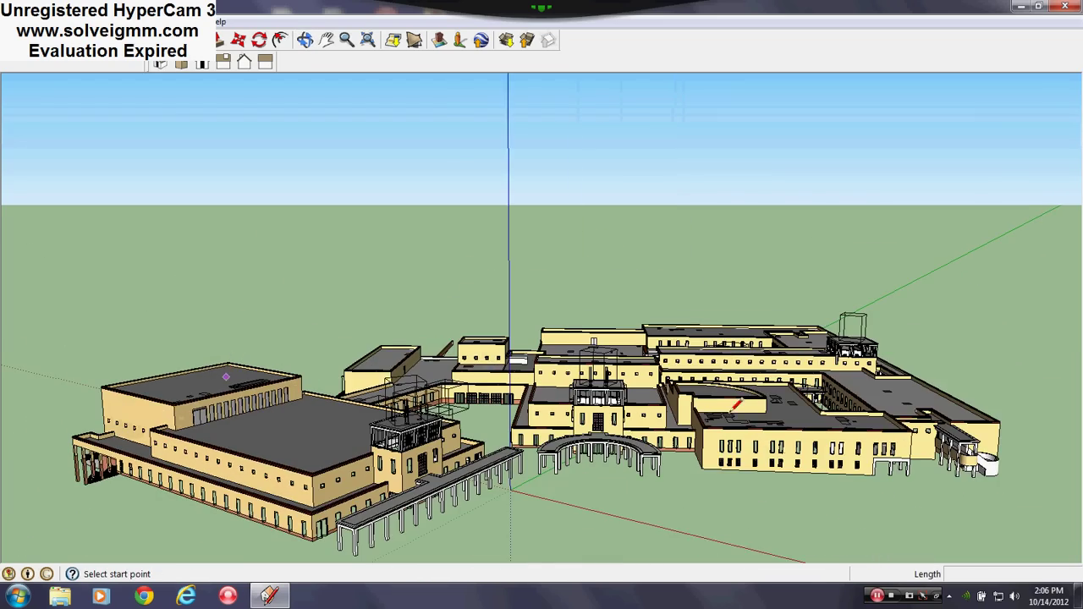
View the front wing from above and along the ground, covering its two window rows, wall louvres and the colonnaded entrance
middle_drag(736, 405, 299, 313)
scroll(467, 303, down, 2)
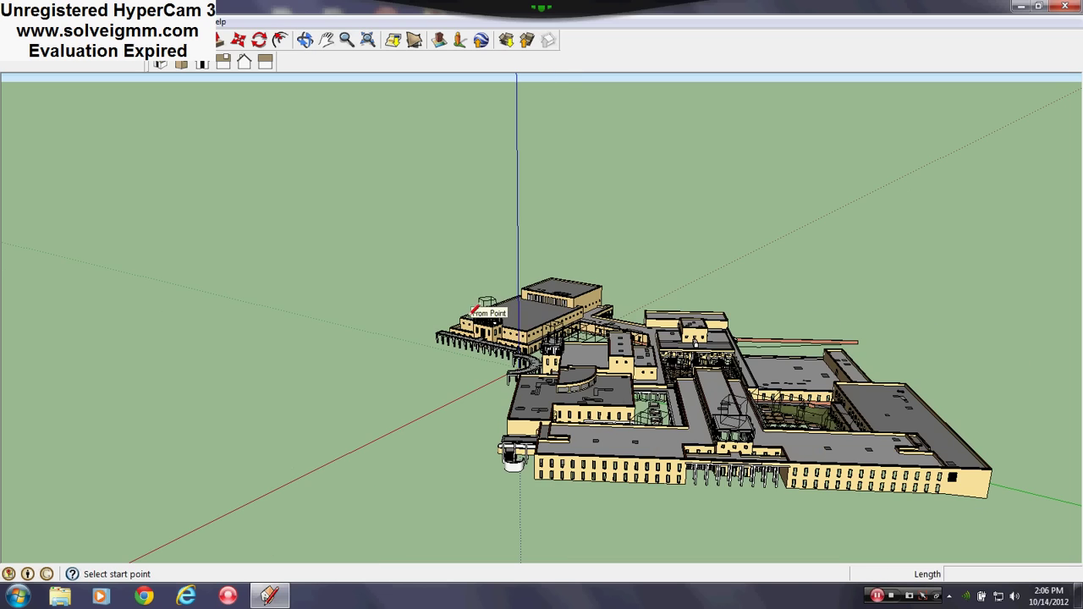
scroll(744, 453, up, 2)
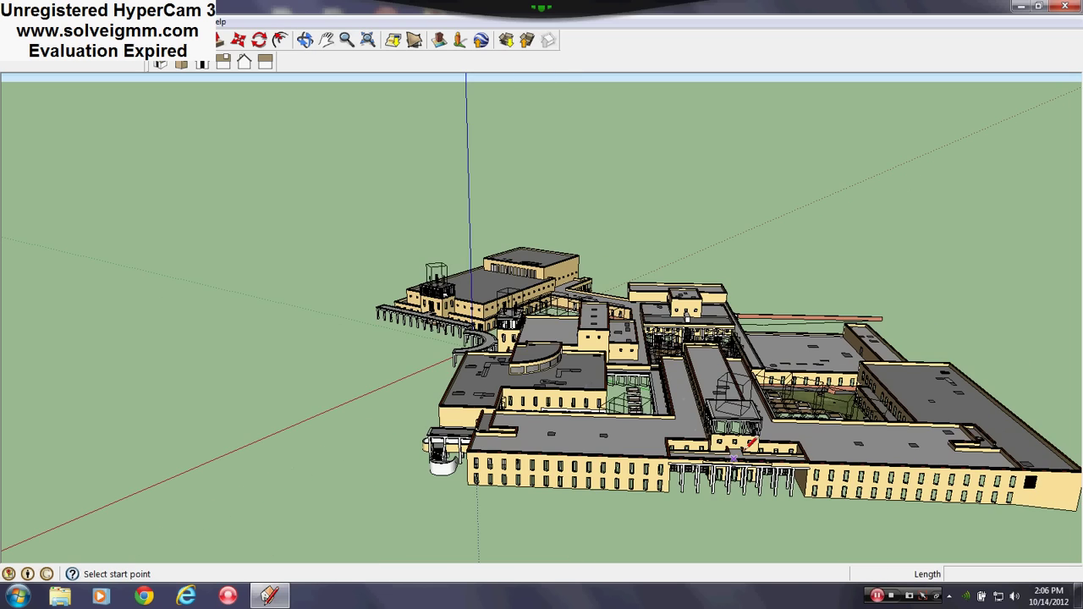
middle_drag(751, 442, 459, 430)
mouse_move(992, 490)
middle_down()
mouse_move(1036, 499)
mouse_move(717, 451)
mouse_move(602, 417)
mouse_move(580, 421)
middle_up()
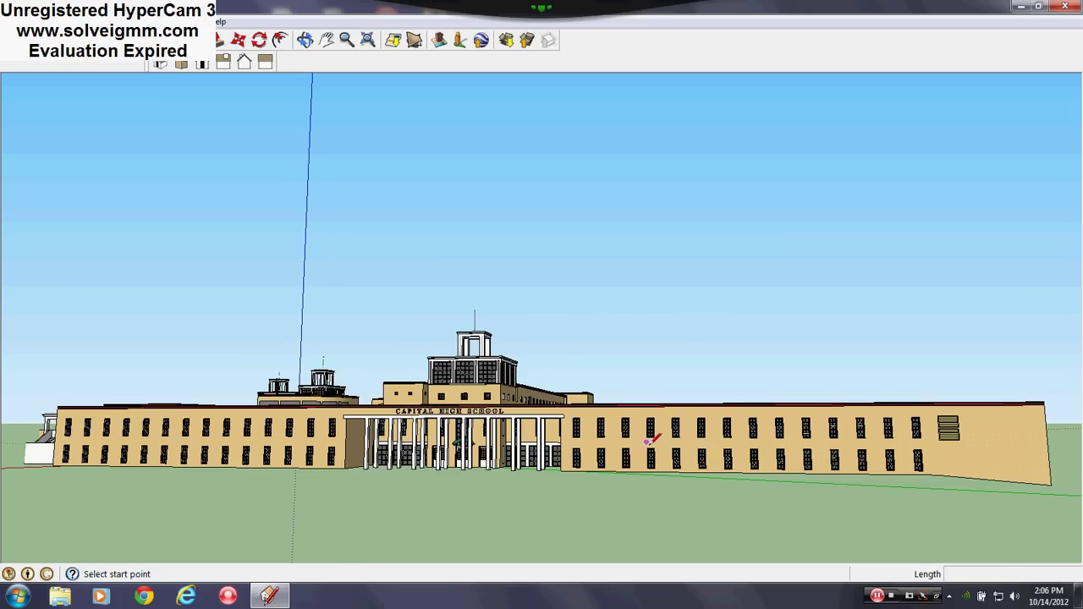
middle_drag(652, 439, 697, 443)
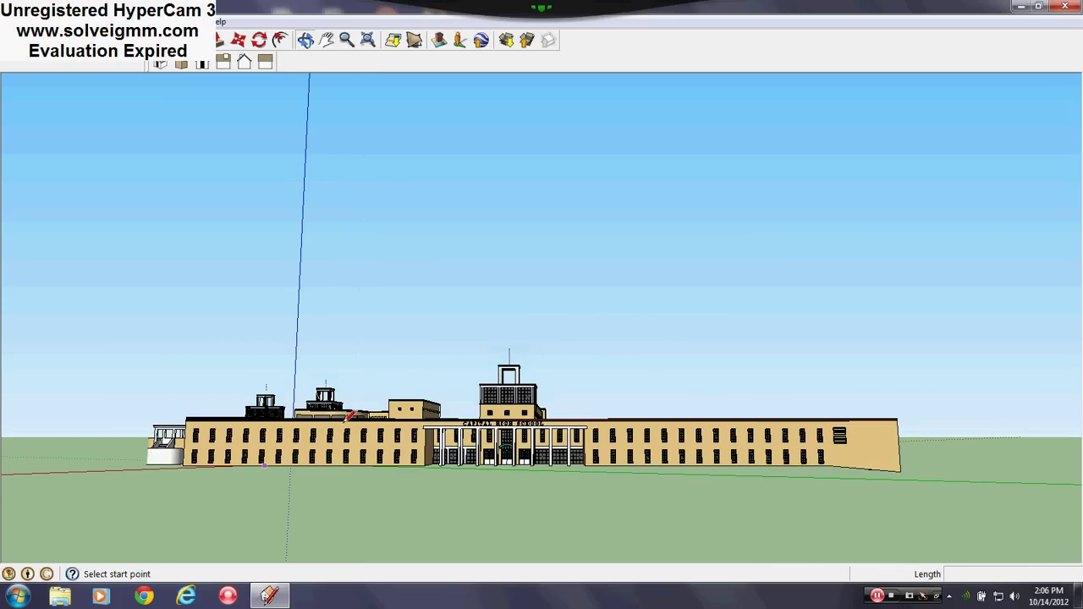
middle_drag(723, 448, 684, 454)
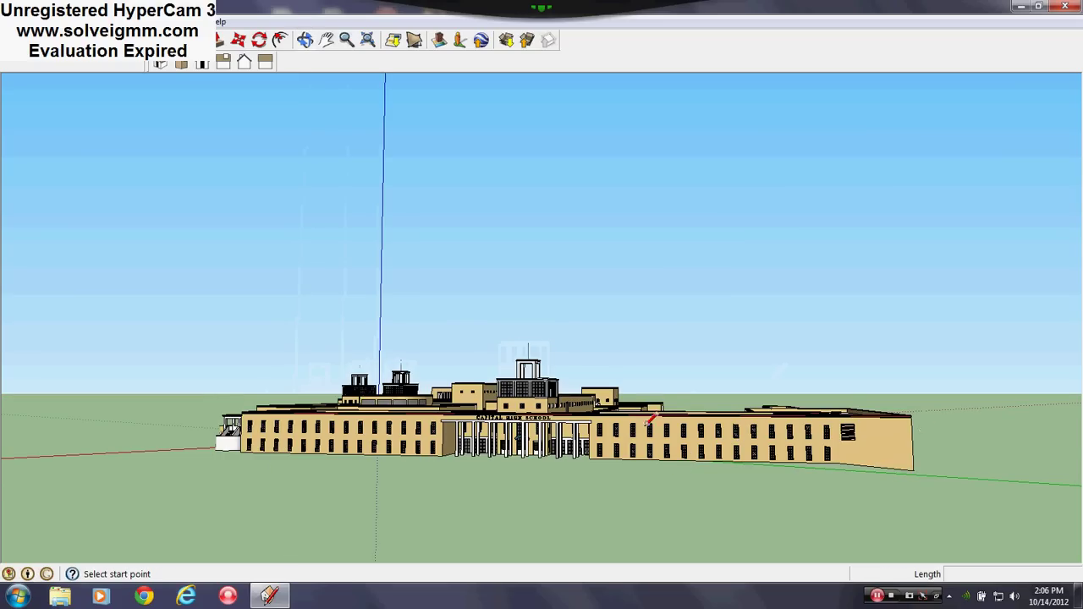
middle_drag(650, 421, 762, 417)
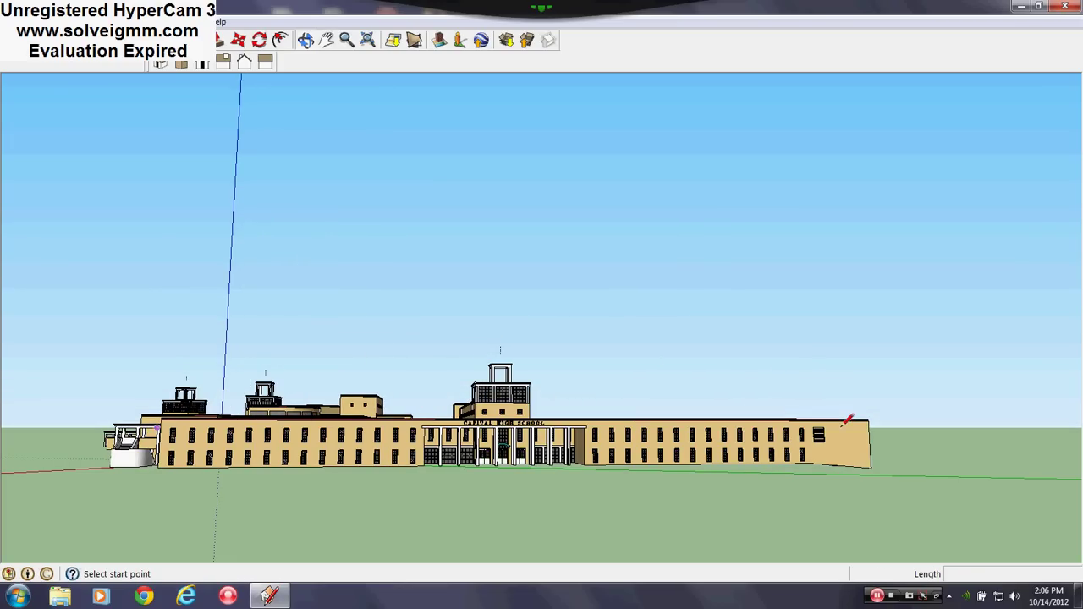
mouse_move(713, 427)
middle_down()
mouse_move(541, 445)
mouse_move(453, 428)
middle_up()
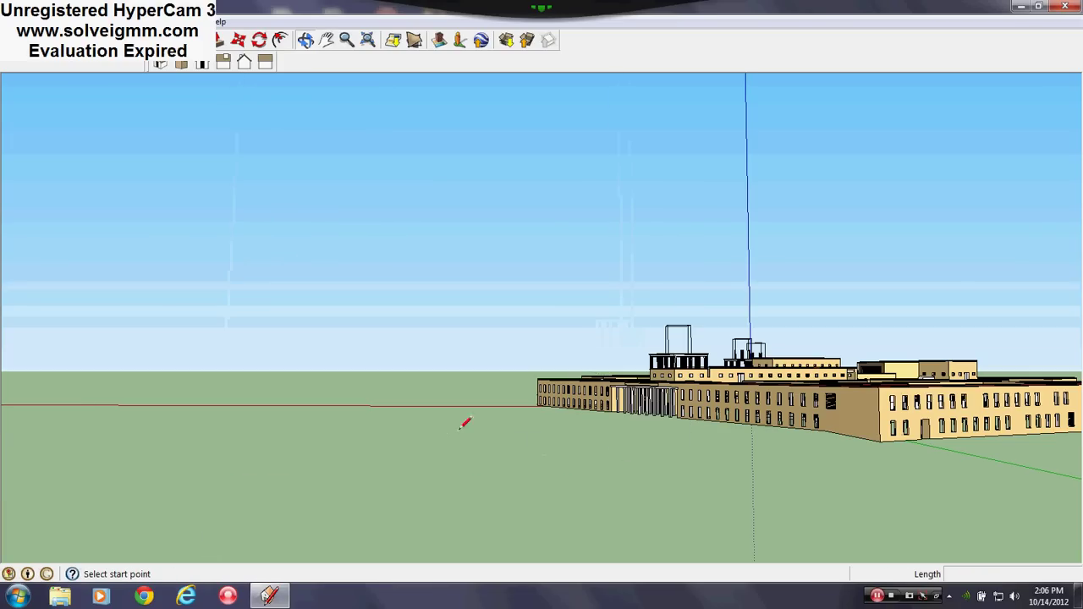
Inspect the front wing from its far corner, and the entrance colonnade, CAPITAL HIGH SCHOOL lettering and glazed tower up close
scroll(463, 423, down, 5)
middle_drag(878, 393, 885, 391)
middle_drag(810, 420, 761, 430)
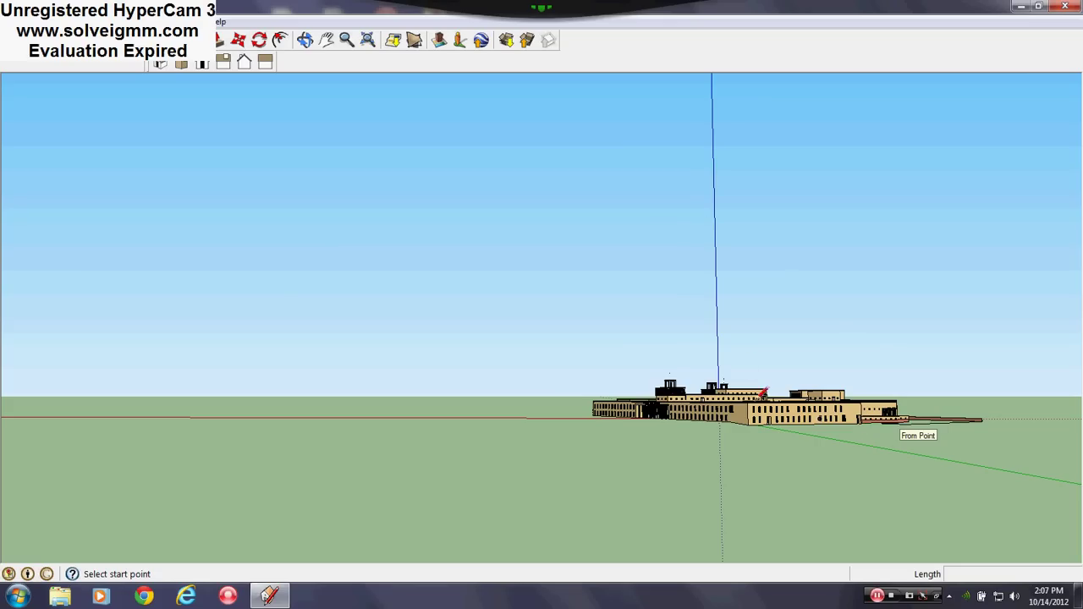
scroll(744, 419, up, 2)
scroll(607, 372, up, 1)
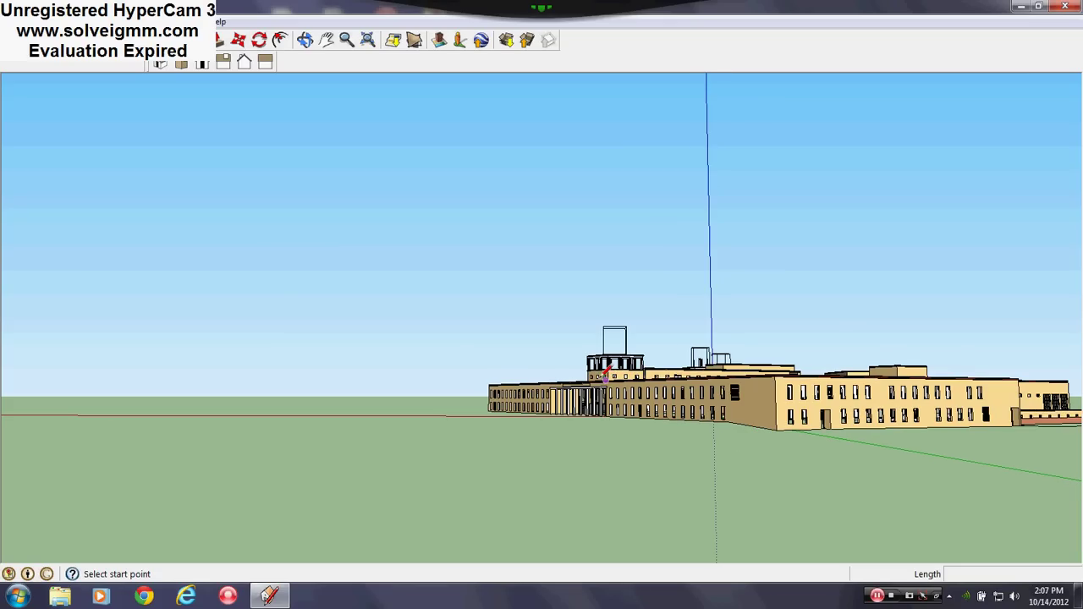
scroll(605, 373, up, 1)
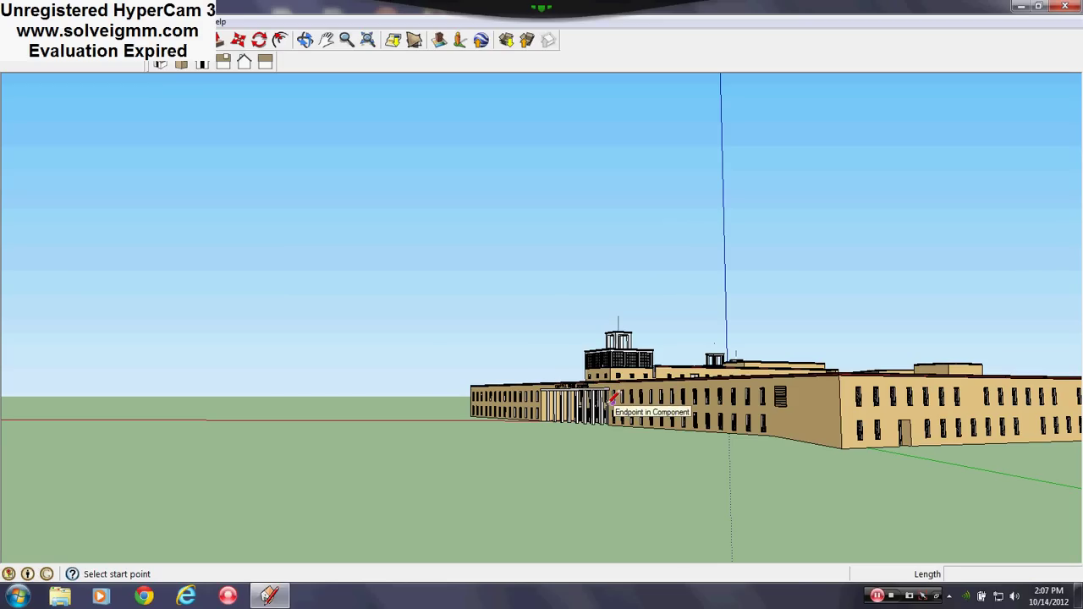
scroll(613, 399, up, 3)
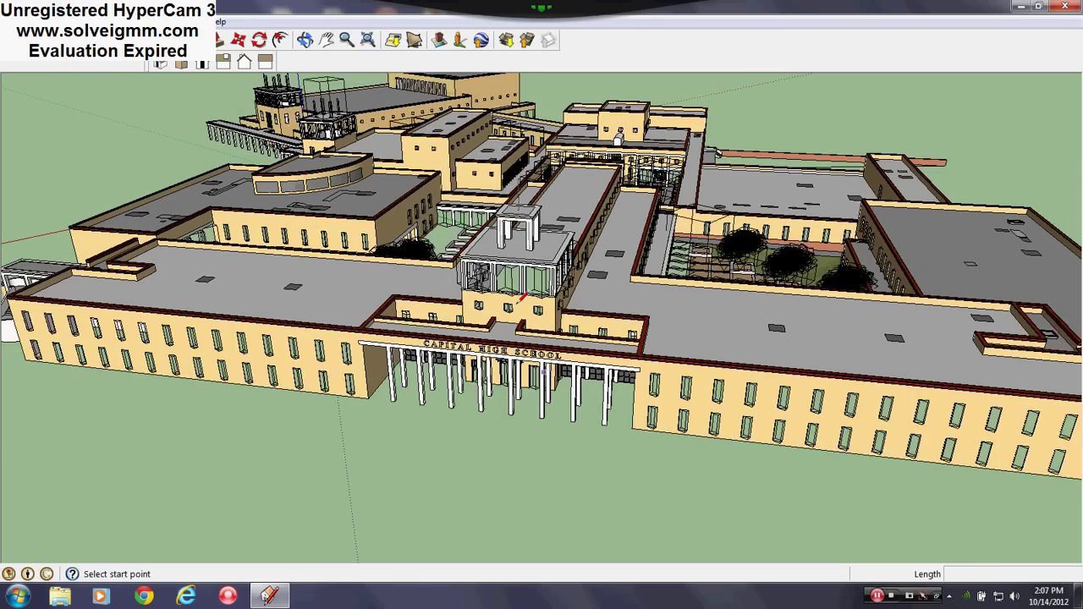
scroll(522, 301, up, 3)
middle_drag(522, 302, 720, 138)
middle_drag(563, 402, 622, 406)
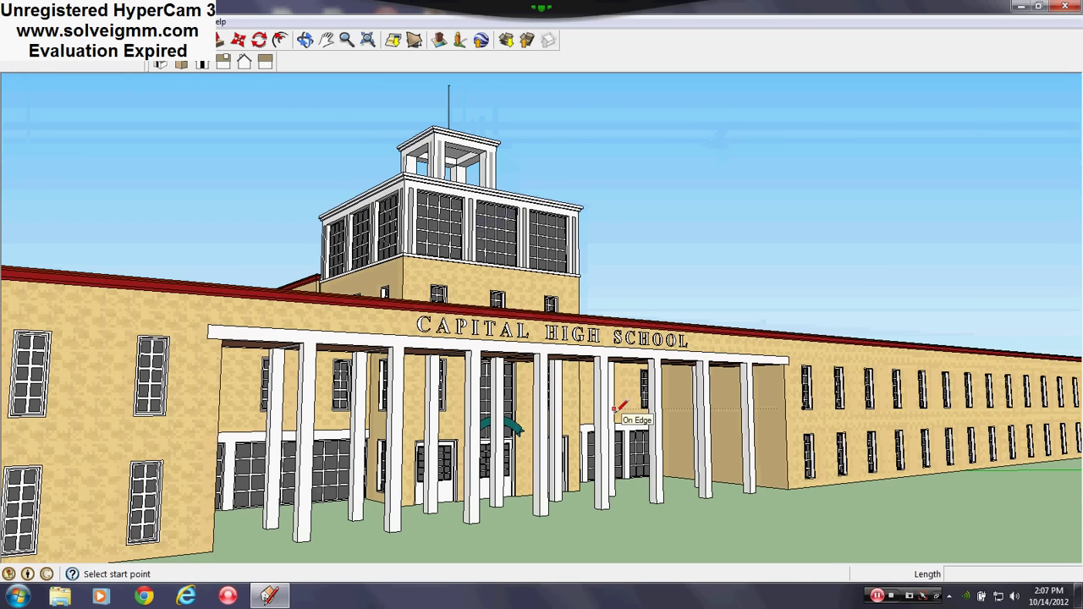
scroll(617, 409, down, 2)
middle_drag(618, 409, 188, 393)
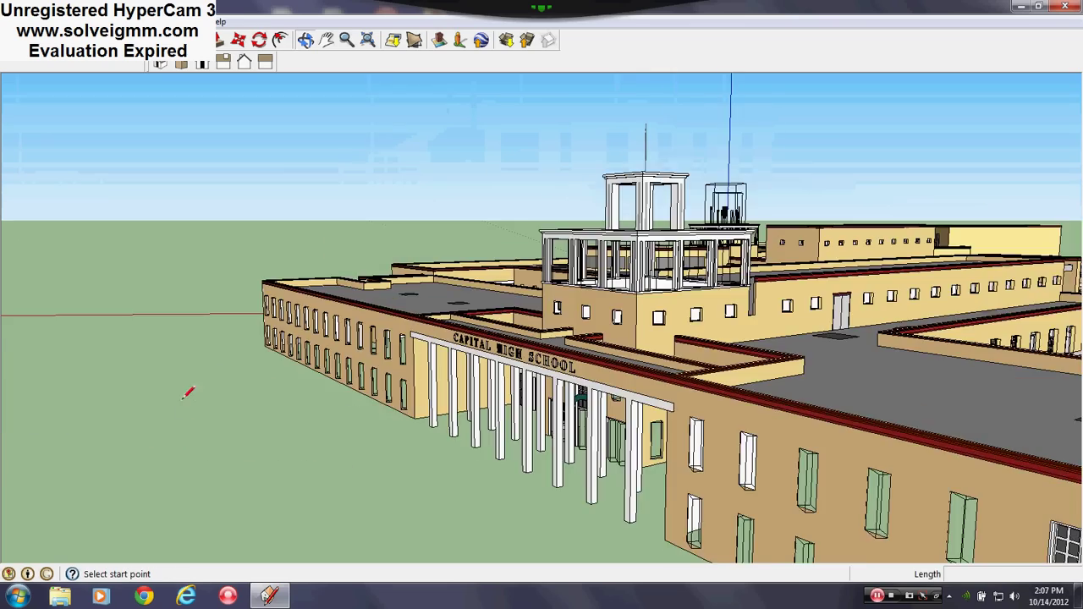
Examine the entrance tower from the courtyard side, with the upper-storey windows, rooftop door and covered walkway beside it
scroll(839, 315, up, 3)
middle_drag(570, 323, 280, 435)
scroll(668, 356, up, 3)
middle_drag(669, 356, 548, 268)
scroll(581, 285, down, 3)
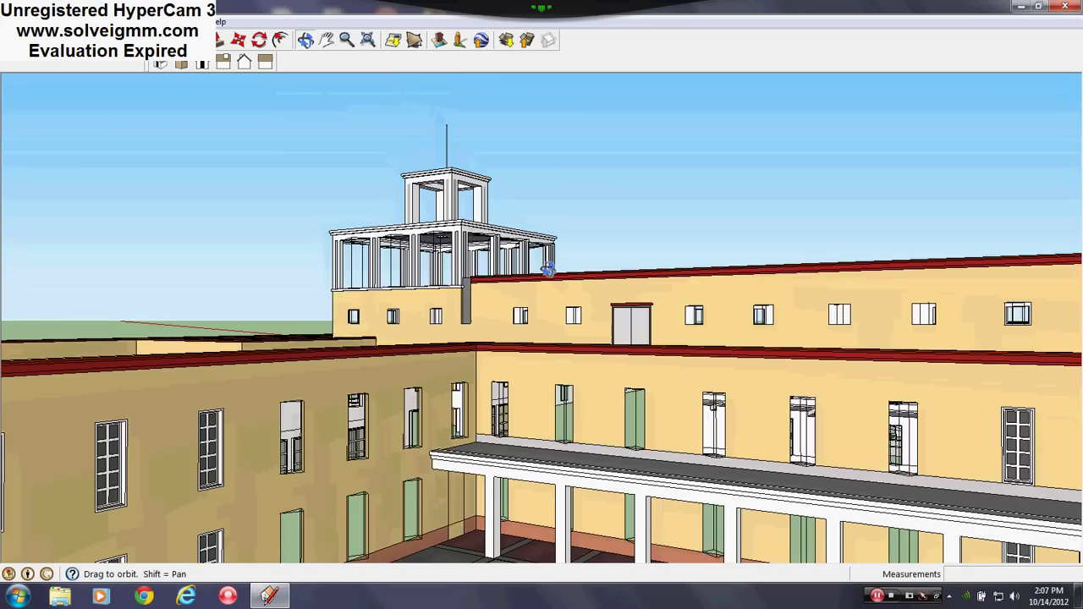
scroll(499, 273, up, 2)
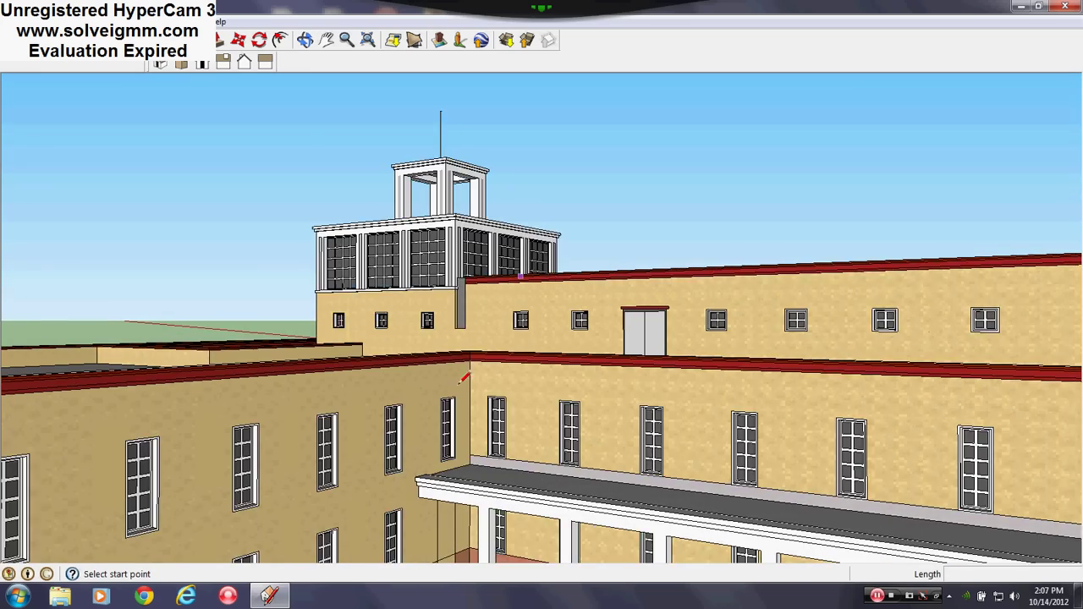
middle_drag(464, 378, 416, 356)
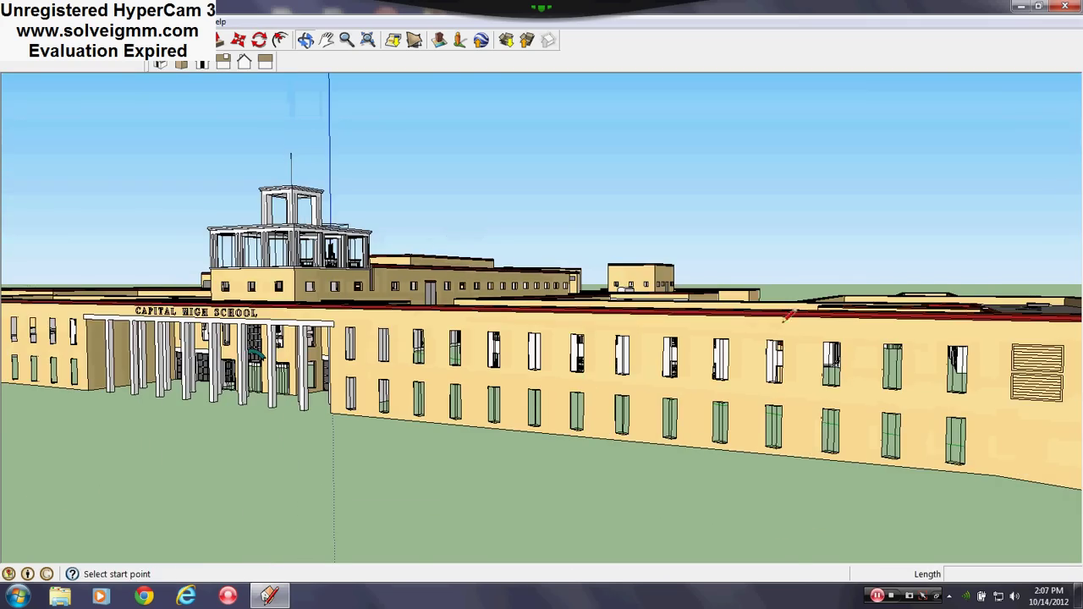
Inspect the L-shaped roof recess at the end of the front wing, including its red-capped parapets and framed skylight
middle_drag(787, 315, 1047, 189)
scroll(1043, 186, up, 4)
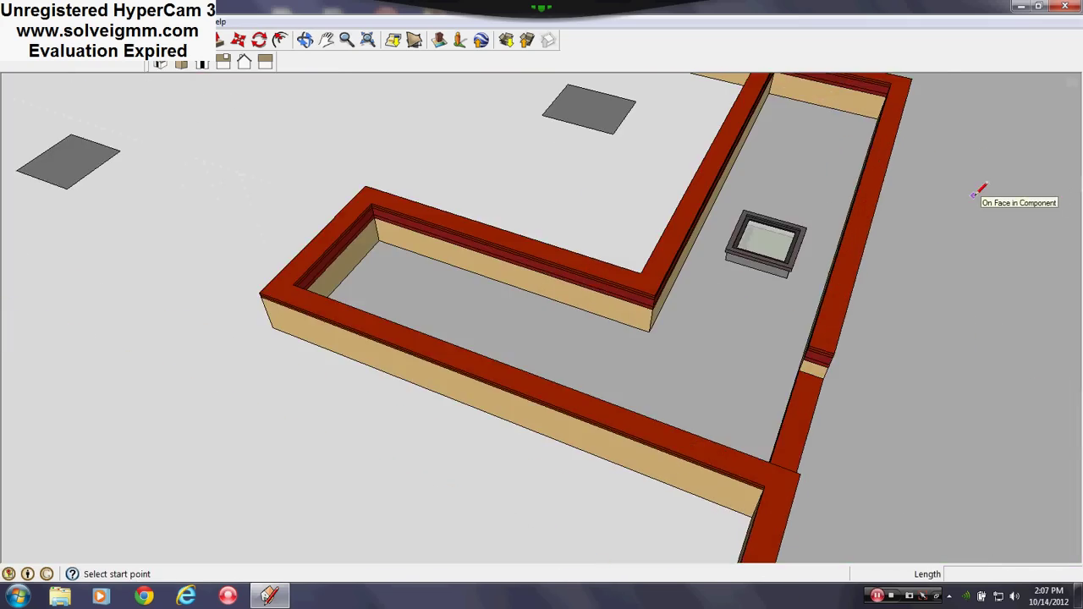
middle_drag(980, 190, 780, 385)
scroll(728, 384, up, 4)
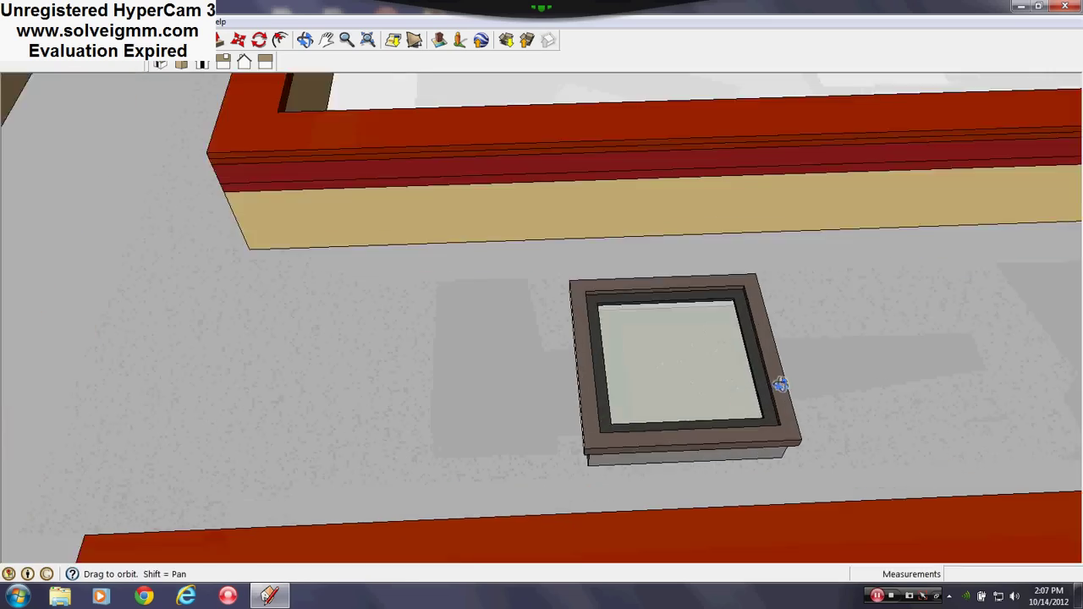
scroll(795, 356, down, 3)
key(l)
scroll(516, 499, down, 5)
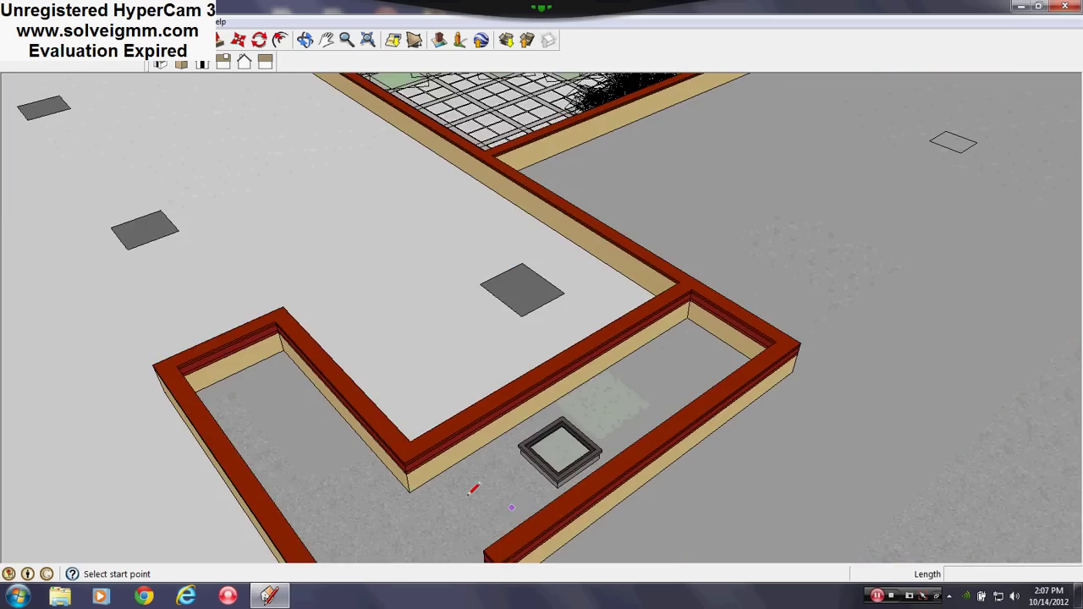
Survey the roofs from above, including the paved tree courtyard, the planter courtyard and the square top of the entrance tower
scroll(471, 494, down, 8)
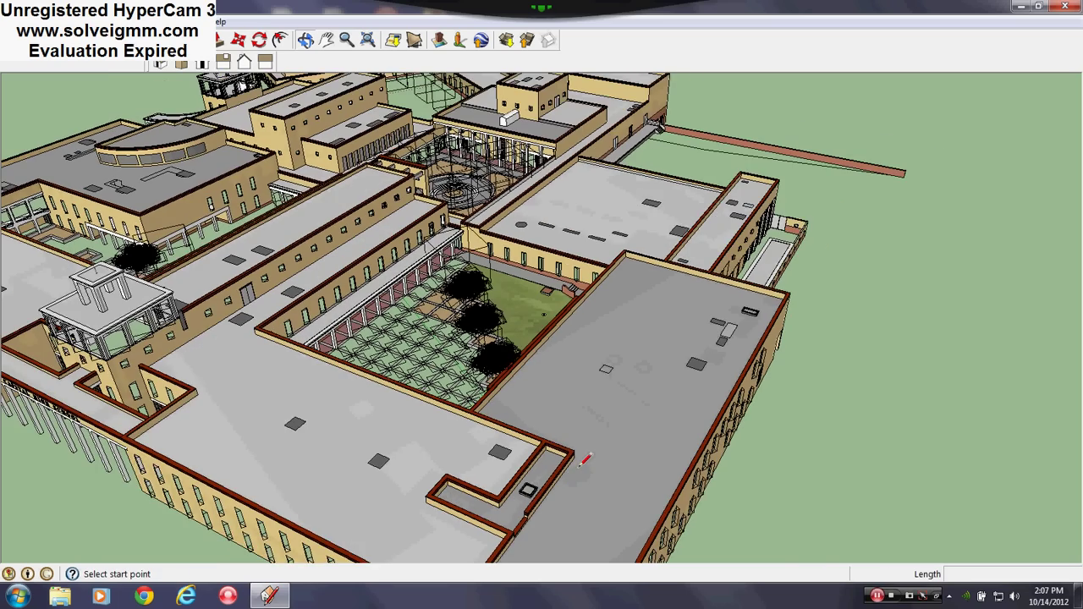
scroll(583, 459, down, 1)
mouse_move(741, 316)
middle_down()
mouse_move(599, 433)
mouse_move(587, 430)
mouse_move(801, 423)
middle_up()
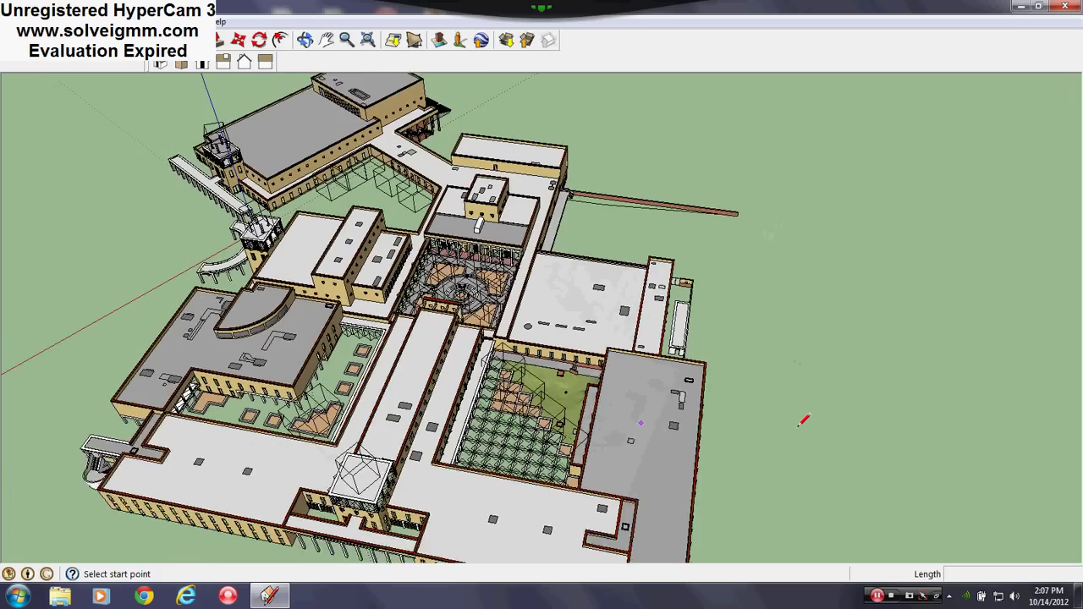
scroll(800, 423, down, 2)
scroll(237, 518, up, 1)
scroll(474, 457, up, 3)
middle_drag(475, 456, 516, 582)
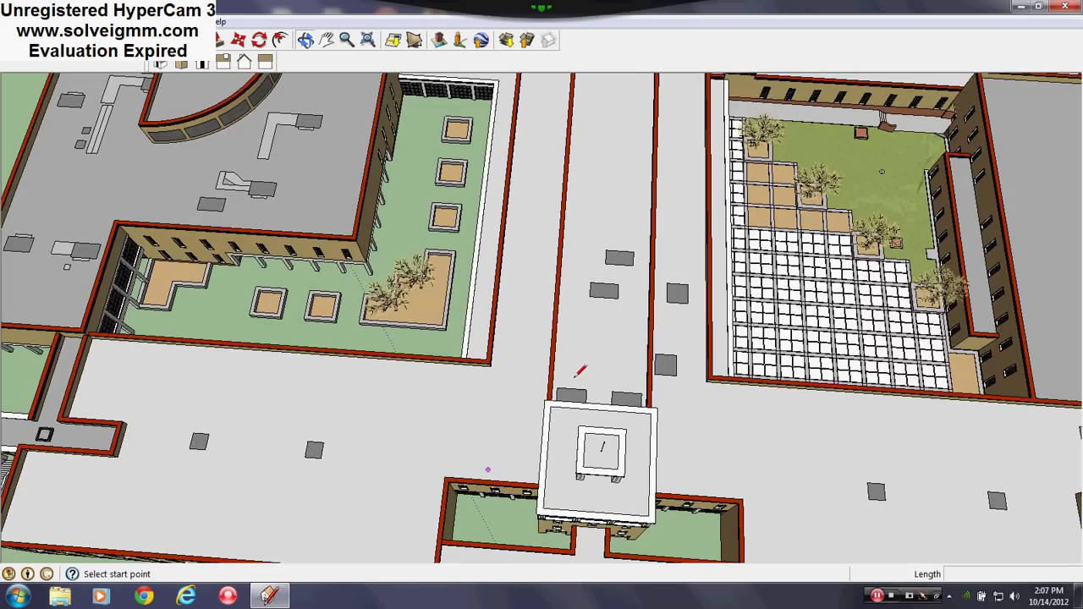
middle_drag(868, 470, 868, 470)
scroll(874, 464, down, 2)
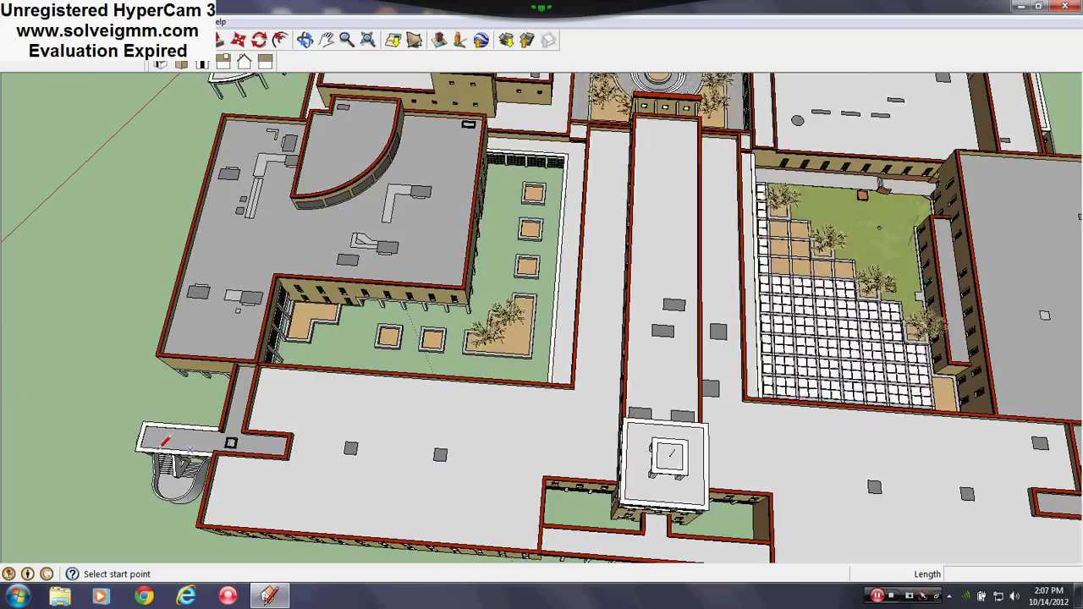
Compare the planter courtyard, curved roof section and outdoor corner staircase from overhead with the overall layout of the complex
scroll(173, 465, up, 3)
scroll(518, 540, down, 1)
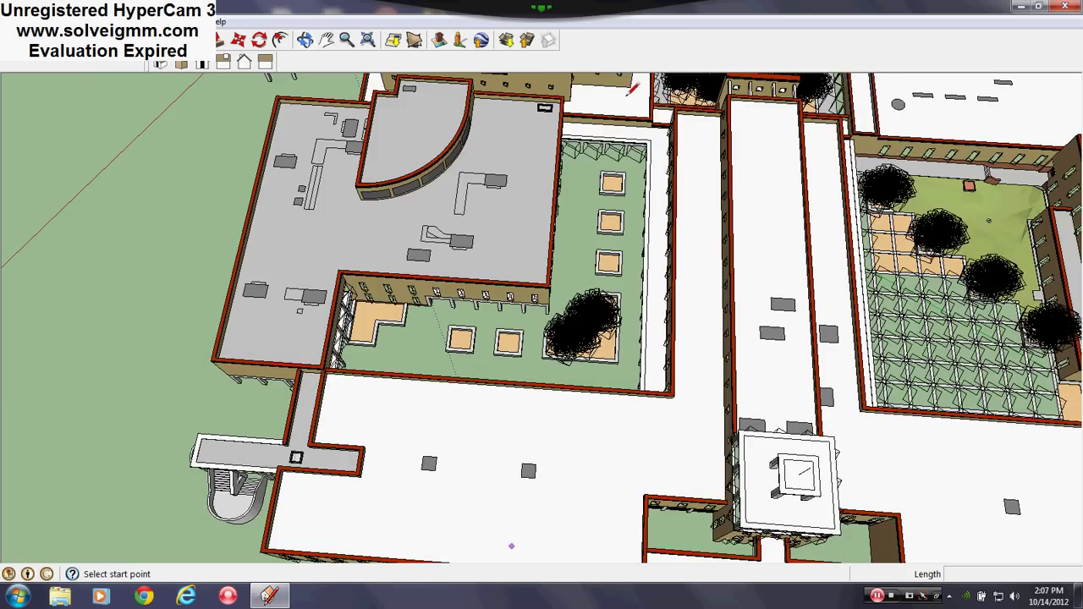
scroll(578, 110, up, 1)
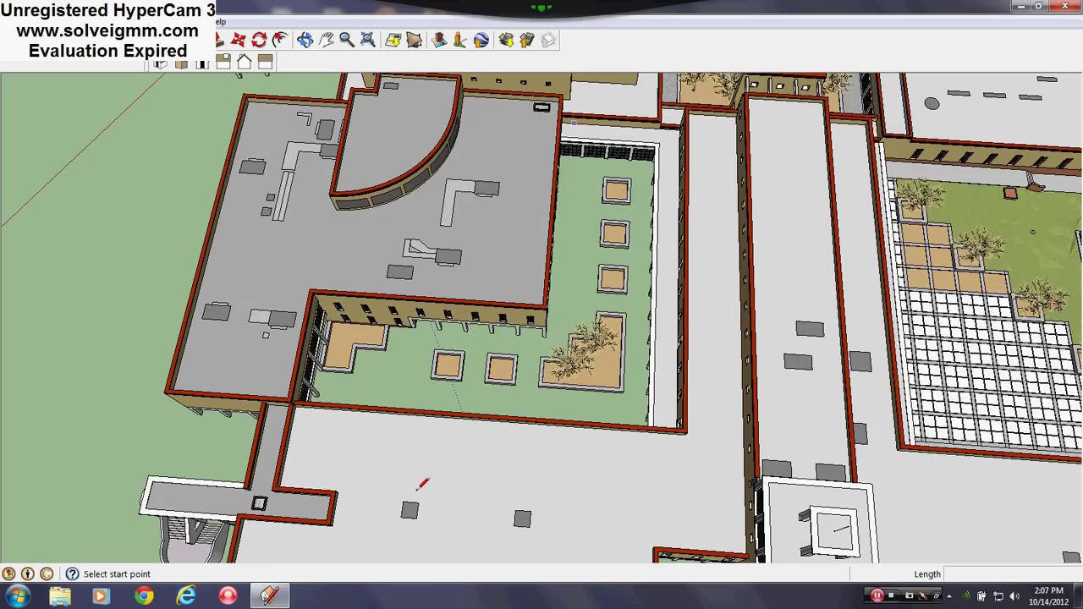
scroll(423, 484, down, 2)
mouse_move(551, 389)
middle_down()
mouse_move(706, 382)
mouse_move(700, 427)
middle_up()
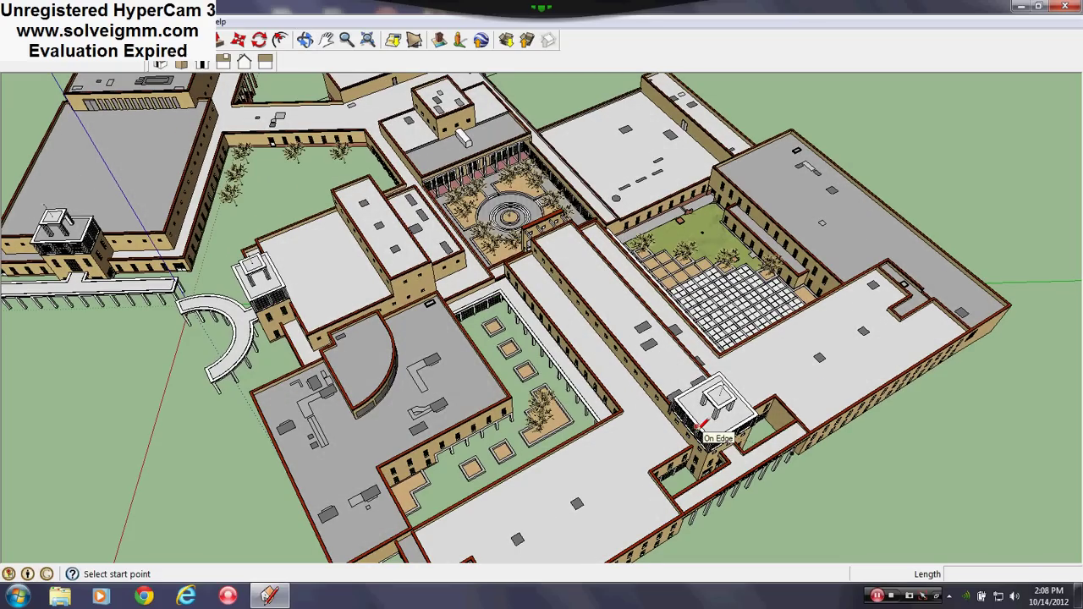
scroll(526, 389, down, 2)
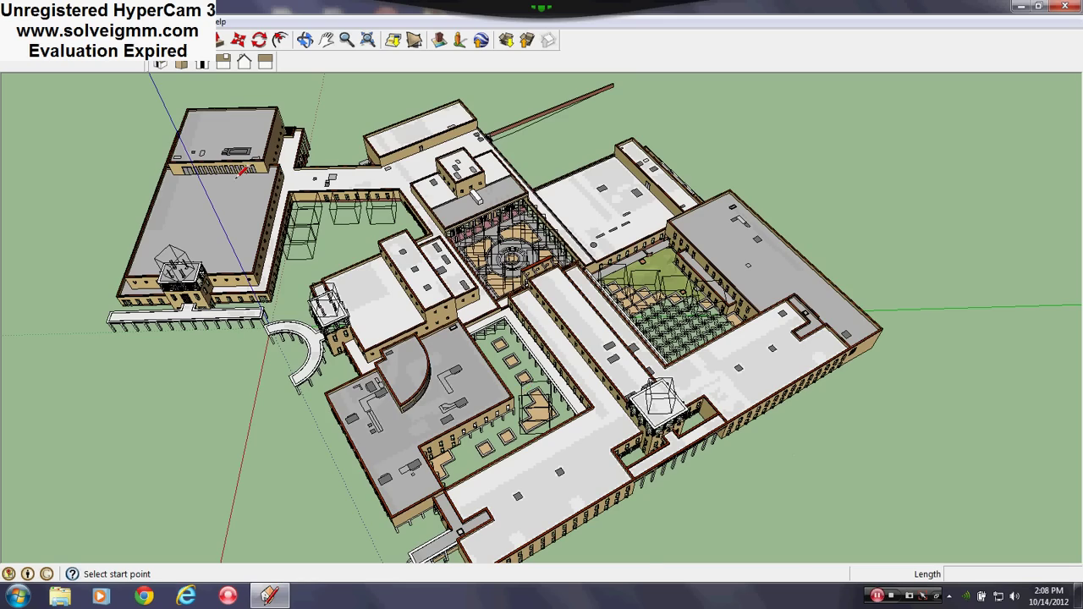
mouse_move(242, 170)
middle_down()
mouse_move(453, 413)
mouse_move(754, 535)
mouse_move(928, 126)
mouse_move(330, 188)
middle_up()
scroll(342, 186, down, 2)
scroll(370, 227, down, 3)
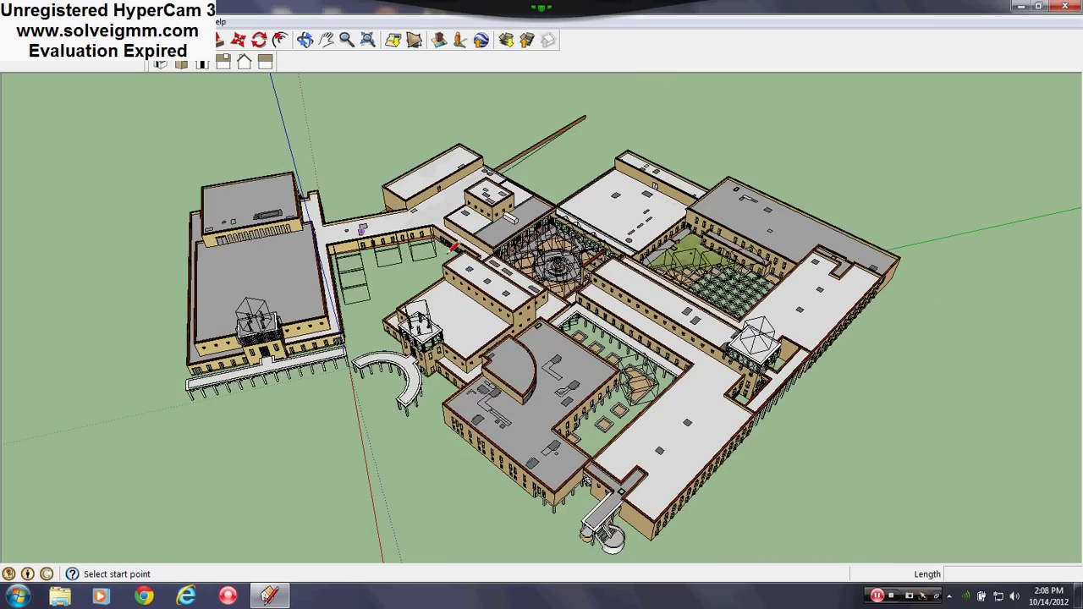
mouse_move(602, 288)
middle_down()
mouse_move(469, 188)
mouse_move(655, 362)
middle_up()
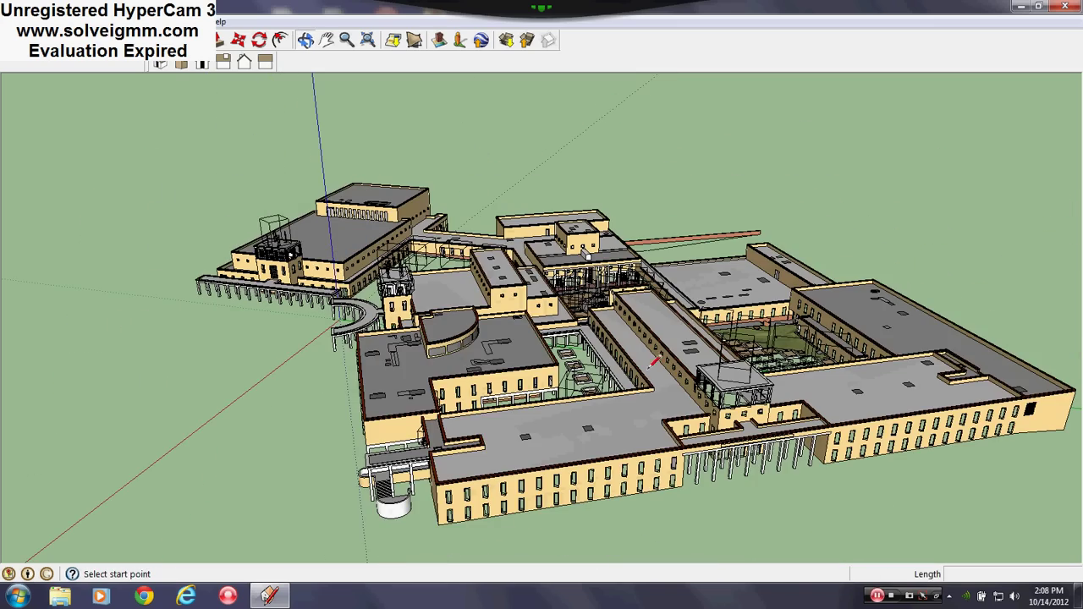
View the front wing and the model's open underside from below, and the facade and entrance colonnade from ground level
scroll(776, 430, up, 3)
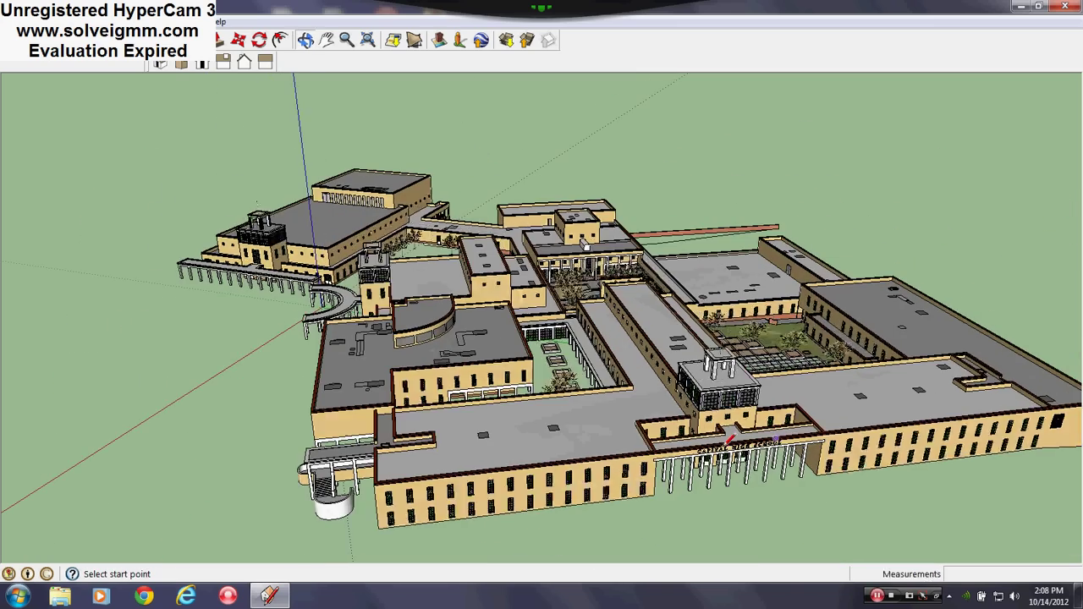
scroll(732, 436, up, 5)
mouse_move(722, 443)
middle_down()
mouse_move(576, 366)
mouse_move(488, 349)
mouse_move(524, 439)
mouse_move(488, 410)
mouse_move(503, 423)
mouse_move(500, 411)
mouse_move(572, 411)
mouse_move(500, 316)
mouse_move(521, 335)
middle_up()
scroll(499, 350, down, 2)
scroll(558, 406, up, 1)
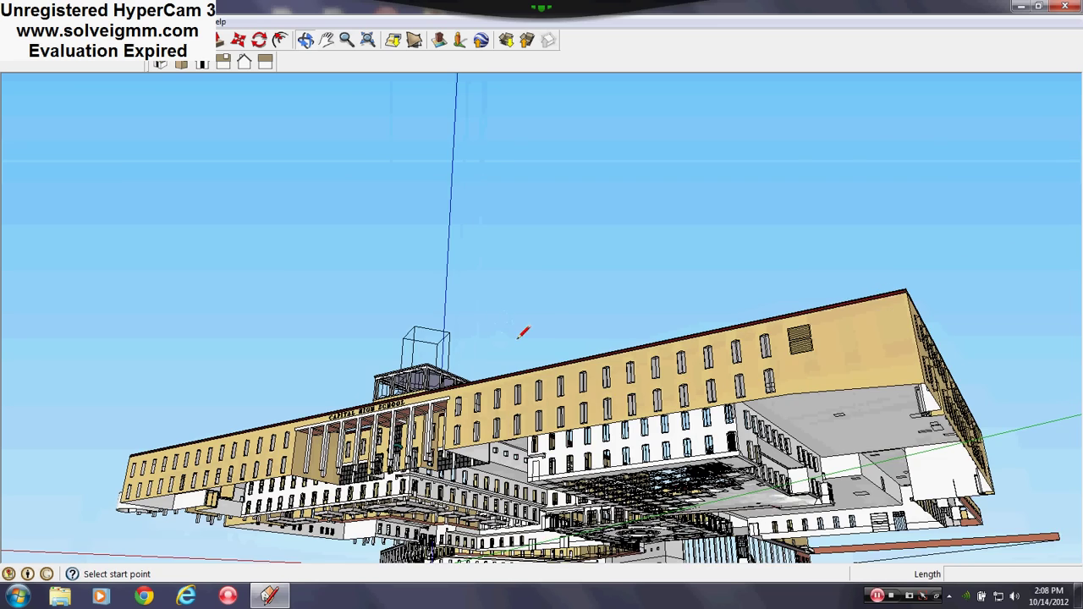
middle_drag(526, 482, 614, 497)
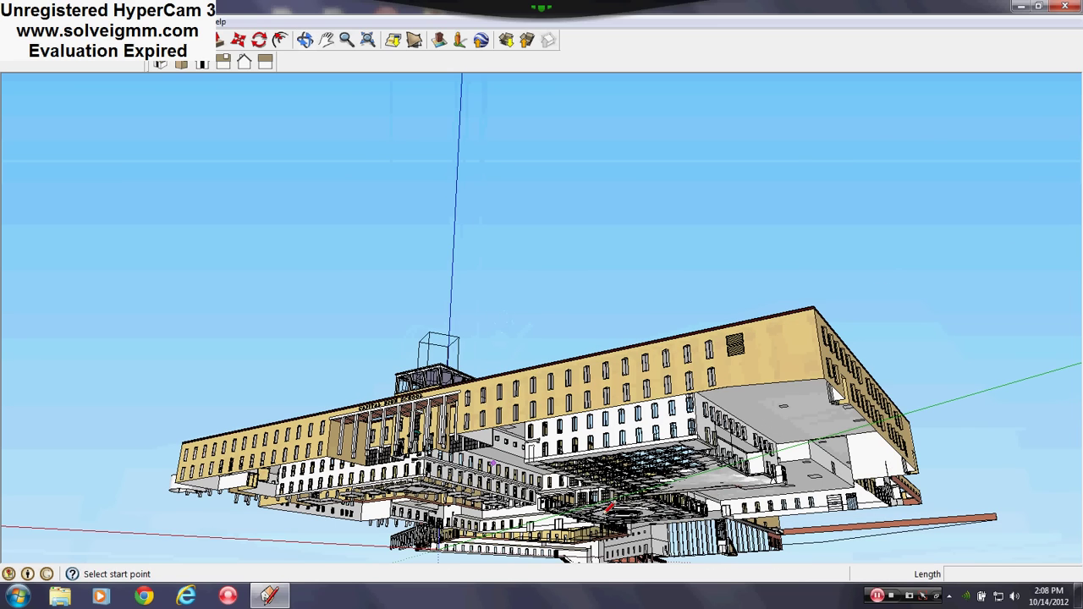
mouse_move(547, 495)
middle_down()
mouse_move(573, 547)
mouse_move(542, 527)
mouse_move(544, 385)
mouse_move(692, 446)
middle_up()
mouse_move(833, 428)
middle_down()
mouse_move(834, 443)
mouse_move(819, 381)
middle_up()
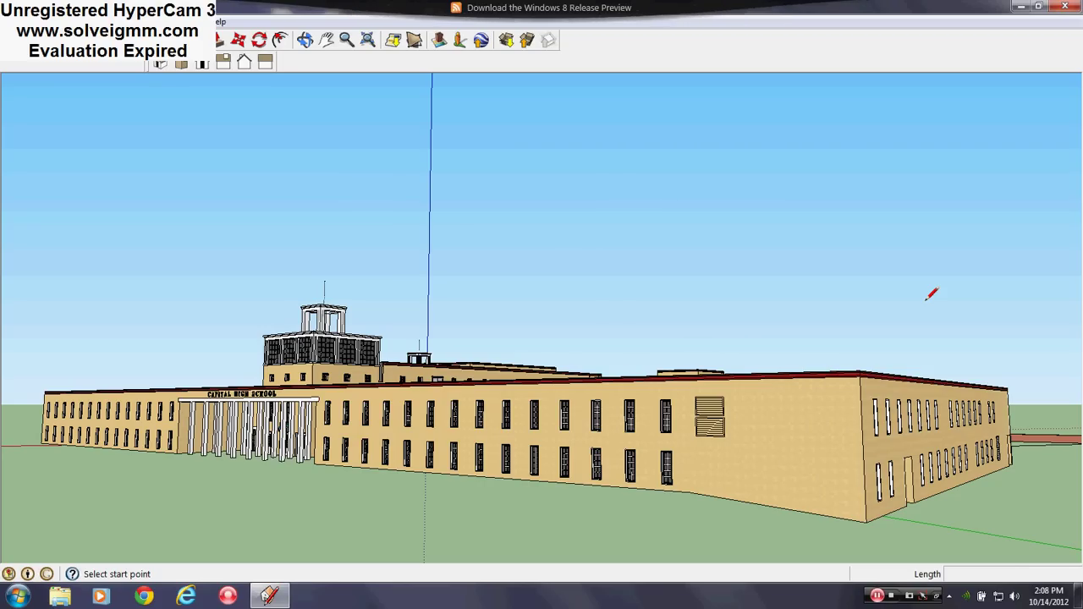
scroll(266, 415, up, 2)
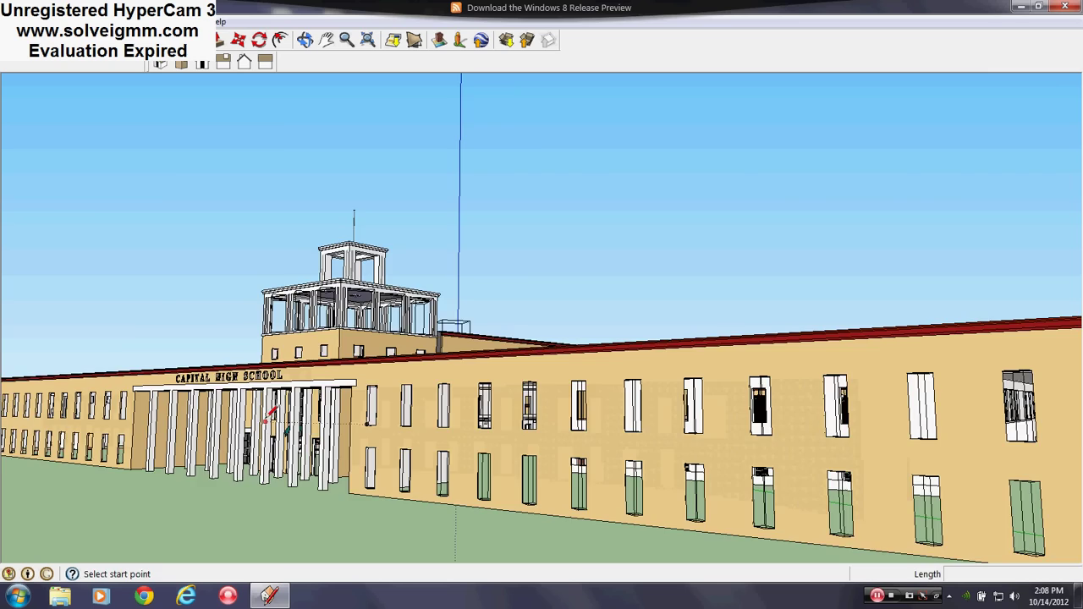
middle_drag(273, 409, 671, 434)
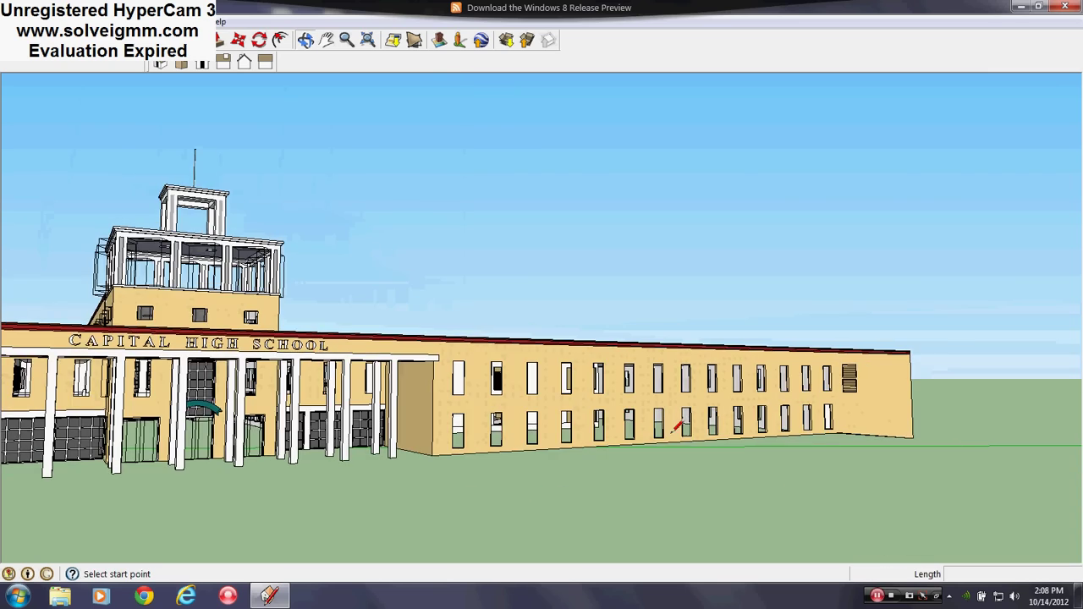
Examine the entrance colonnade, school lettering and tower close up from both sides, and the adjoining windows of the front wing
scroll(7, 400, up, 2)
scroll(10, 398, up, 3)
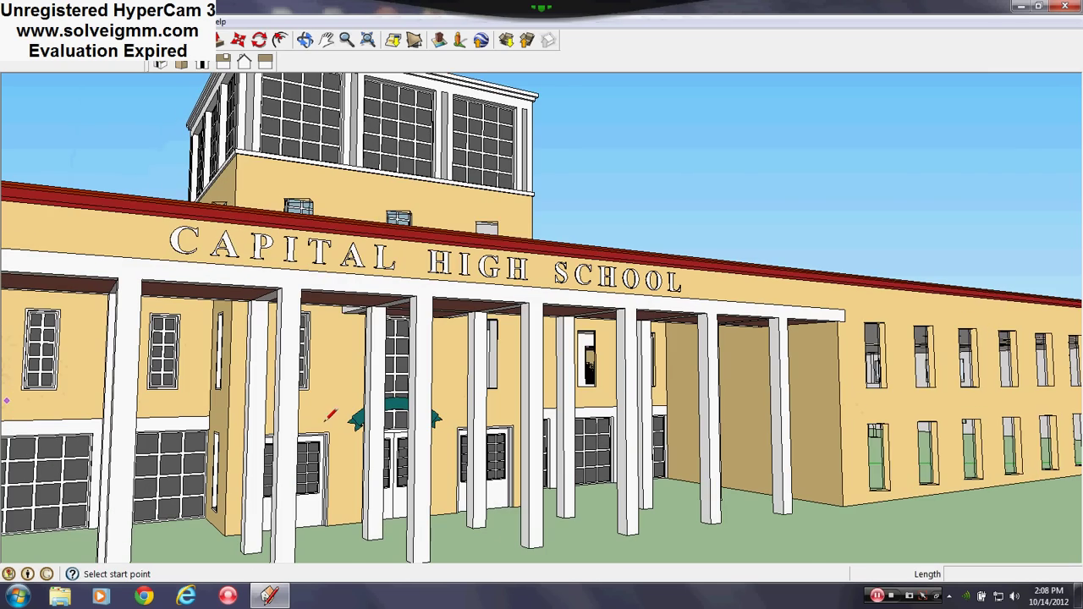
mouse_move(420, 440)
middle_down()
mouse_move(313, 443)
mouse_move(467, 423)
mouse_move(250, 463)
middle_up()
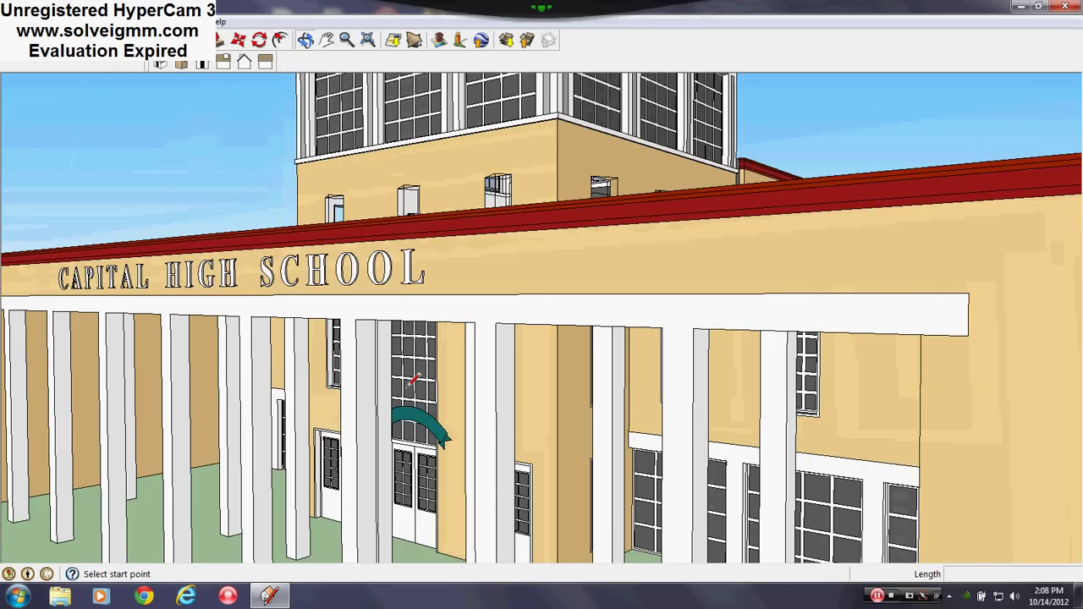
scroll(412, 377, down, 1)
scroll(422, 372, down, 5)
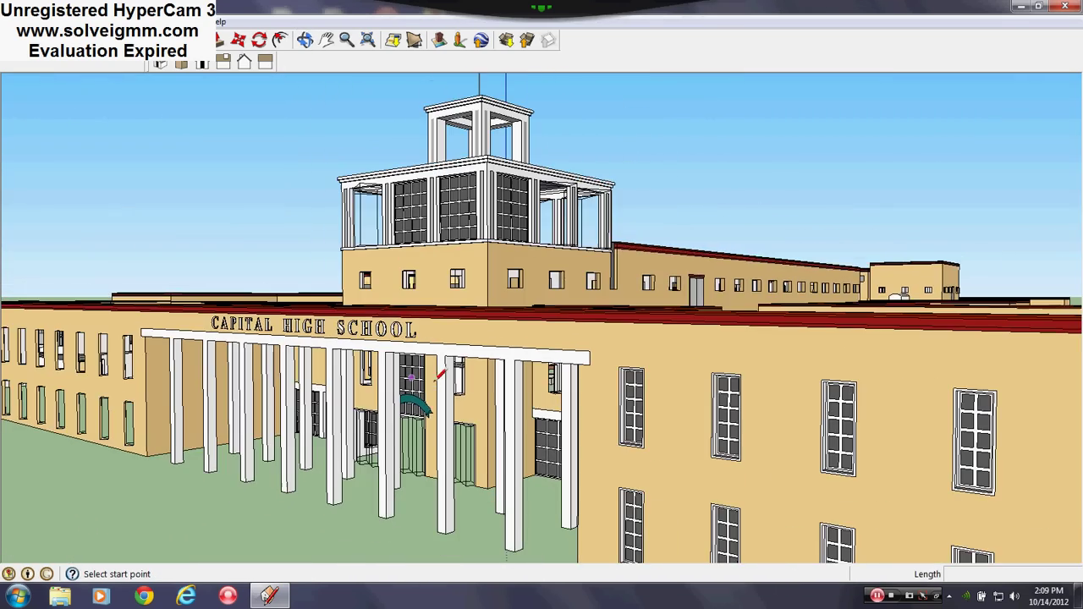
scroll(837, 380, up, 5)
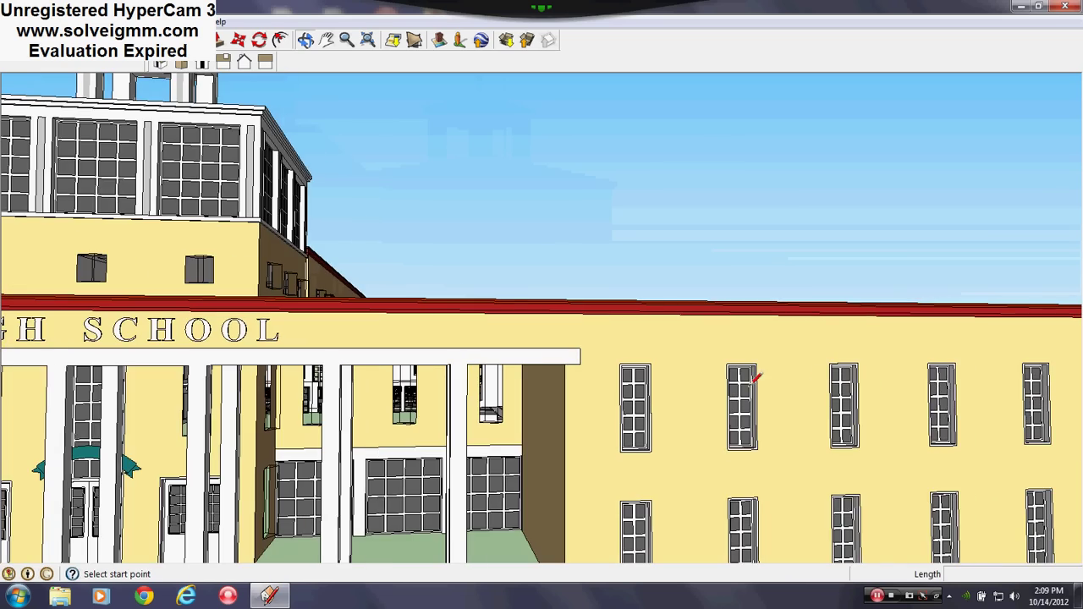
scroll(748, 381, down, 5)
scroll(744, 388, down, 2)
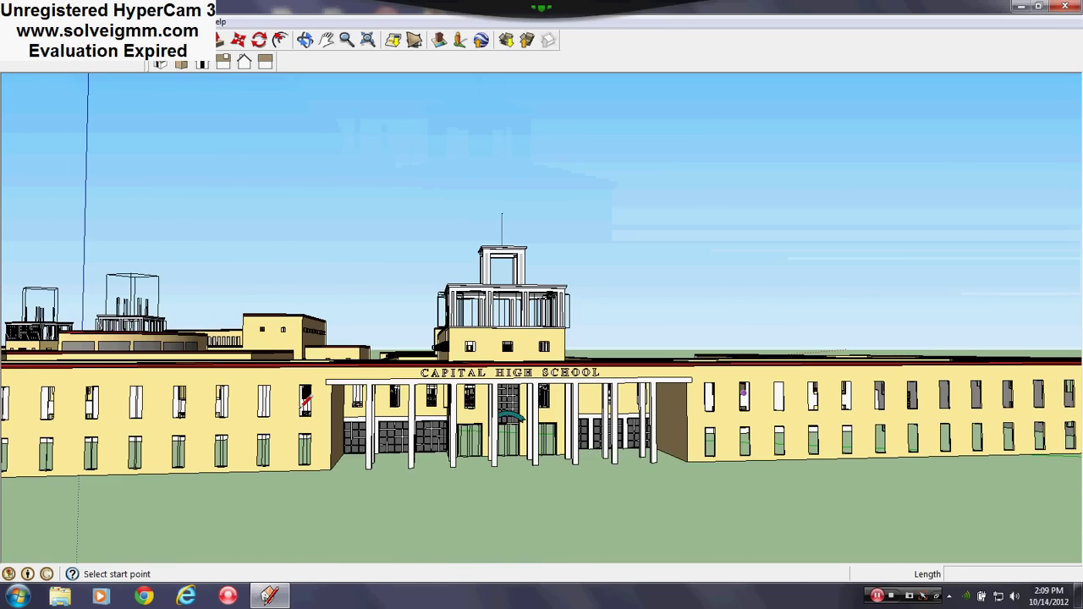
View the front facade and open-columned entrance tower obliquely at ground level, and the roofs behind them from a raised viewpoint
scroll(305, 403, up, 2)
middle_drag(305, 402, 464, 440)
scroll(464, 439, down, 1)
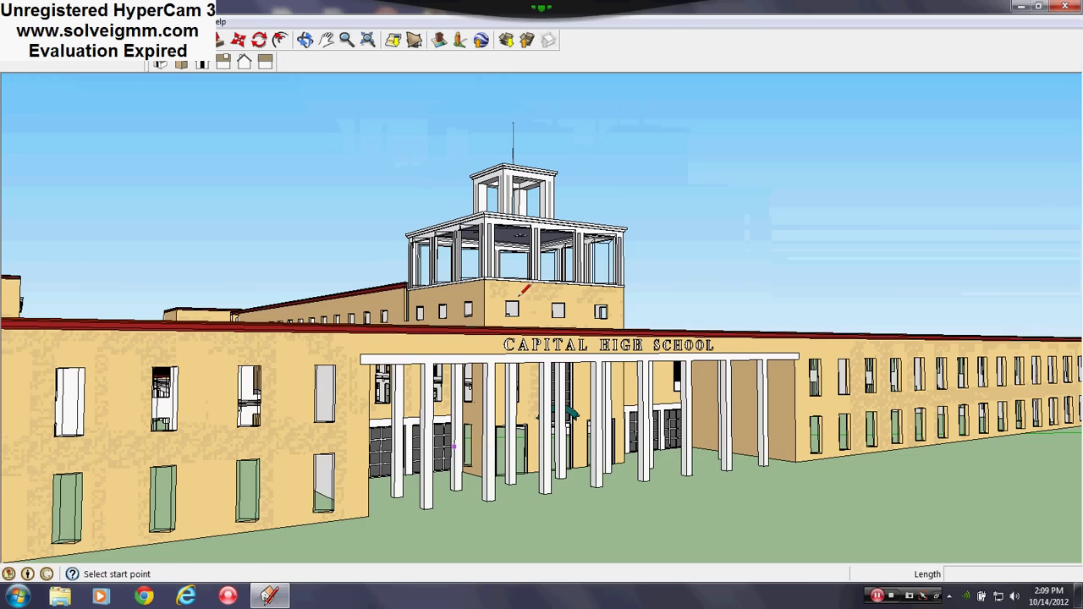
scroll(520, 296, up, 1)
middle_drag(519, 296, 519, 301)
scroll(518, 389, down, 1)
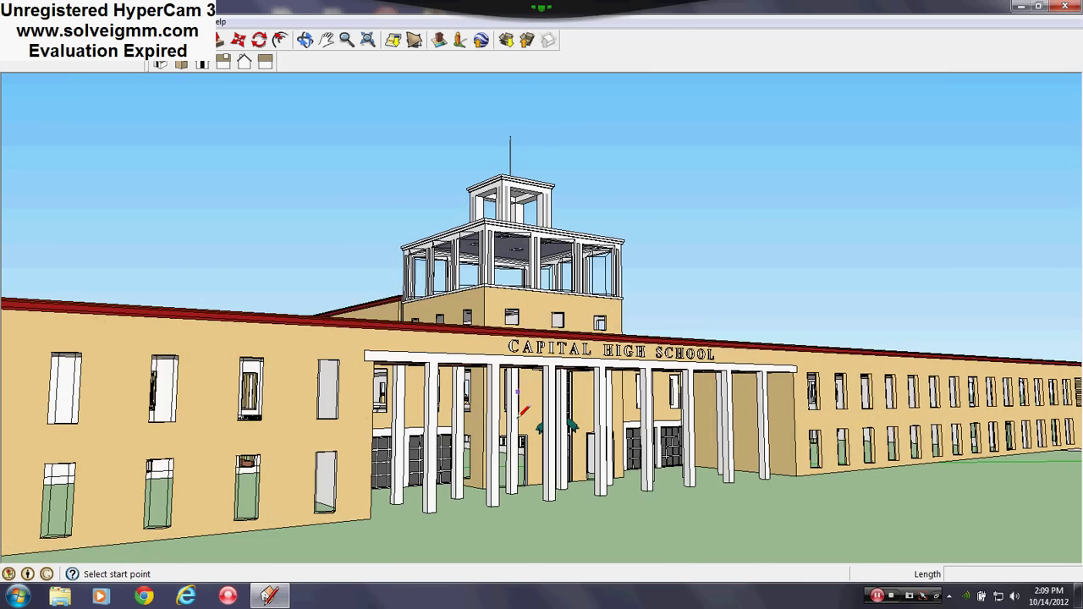
mouse_move(524, 411)
middle_down()
mouse_move(271, 448)
mouse_move(357, 390)
middle_up()
scroll(355, 393, down, 2)
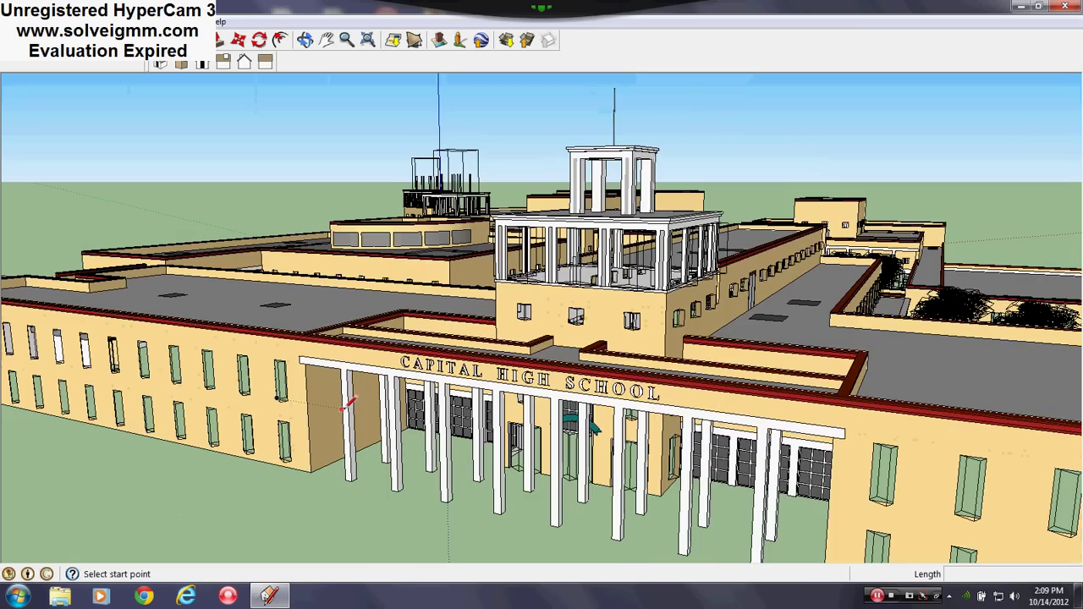
Survey the complex from its outer corners, including the side wing with the curved roof section, the outdoor staircase and the long front wing
middle_drag(212, 269, 607, 311)
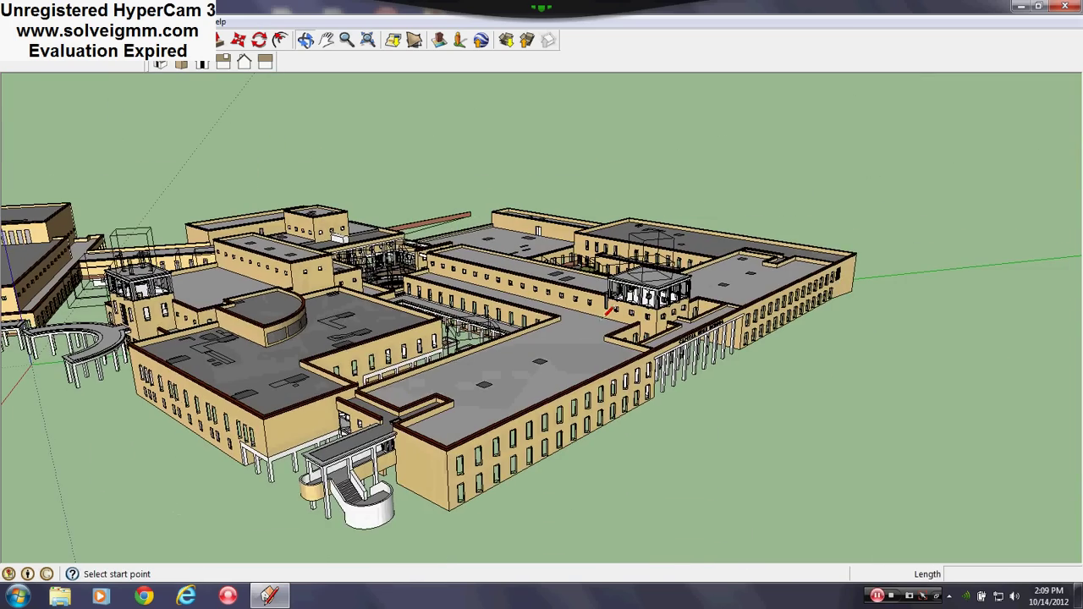
scroll(117, 408, up, 7)
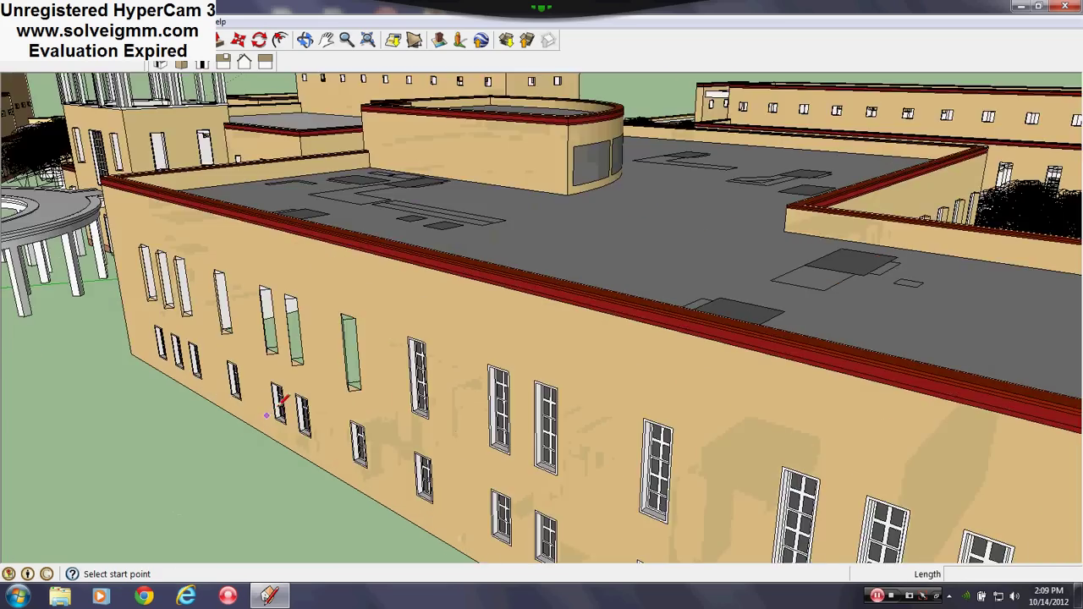
middle_drag(279, 409, 693, 320)
scroll(650, 377, down, 3)
middle_drag(651, 377, 219, 406)
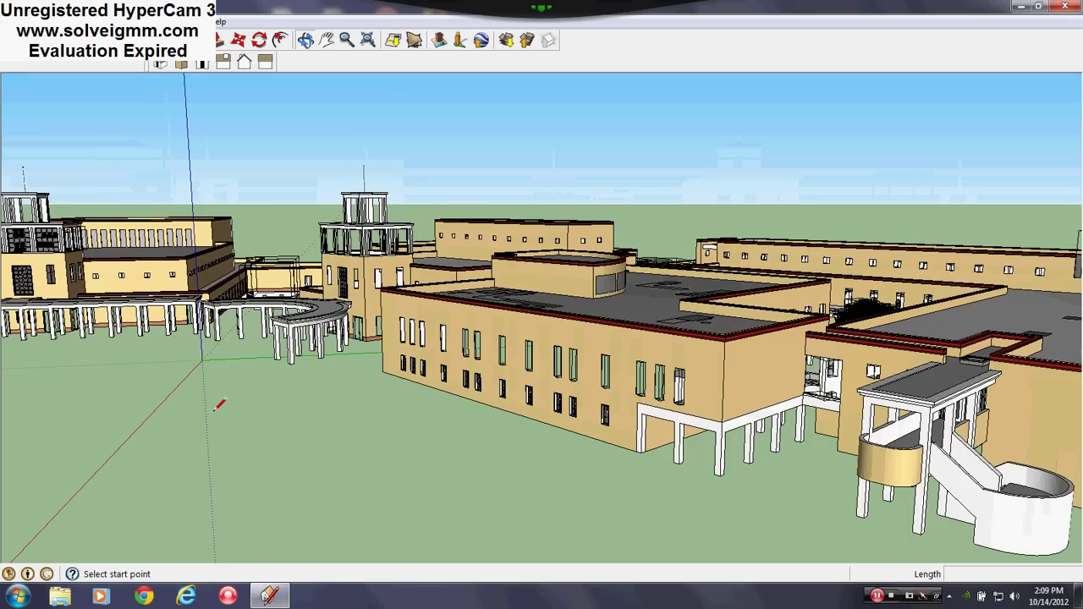
scroll(281, 315, down, 4)
scroll(807, 327, up, 4)
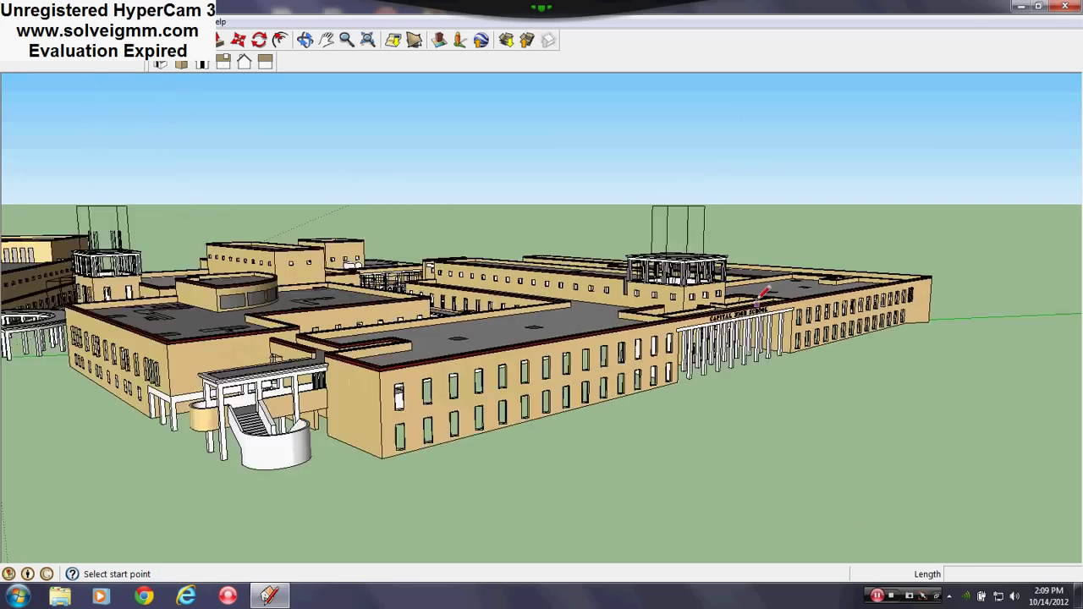
scroll(650, 264, up, 3)
middle_drag(651, 264, 293, 302)
scroll(293, 302, down, 4)
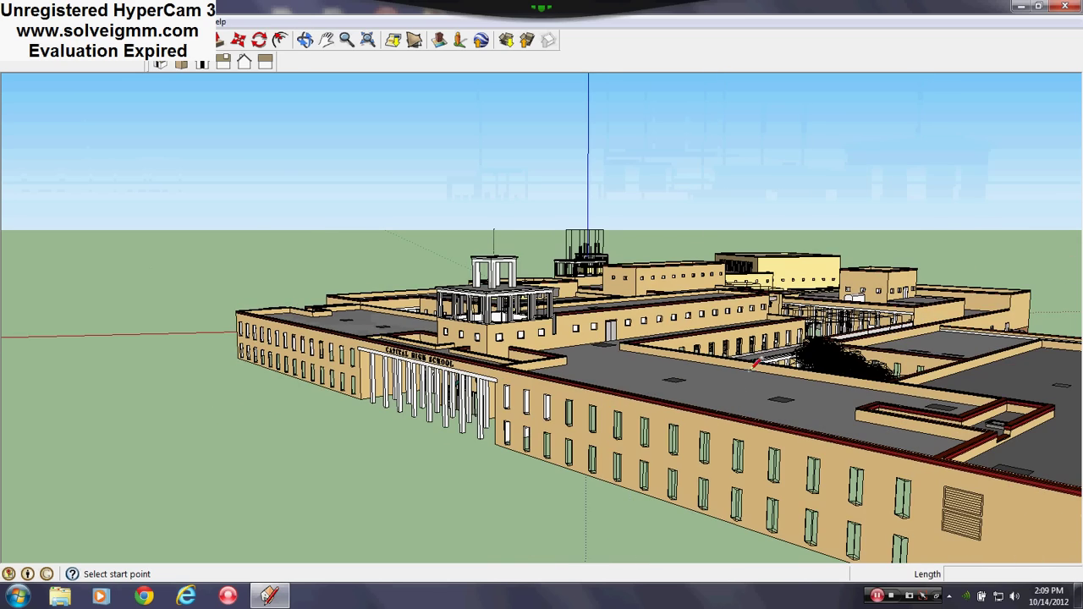
Inspect the main entrance from the front at ground level, centring the colonnade, school lettering and tower in the view
mouse_move(749, 370)
middle_down()
mouse_move(905, 357)
mouse_move(948, 370)
middle_up()
middle_drag(324, 350, 395, 330)
scroll(398, 330, up, 2)
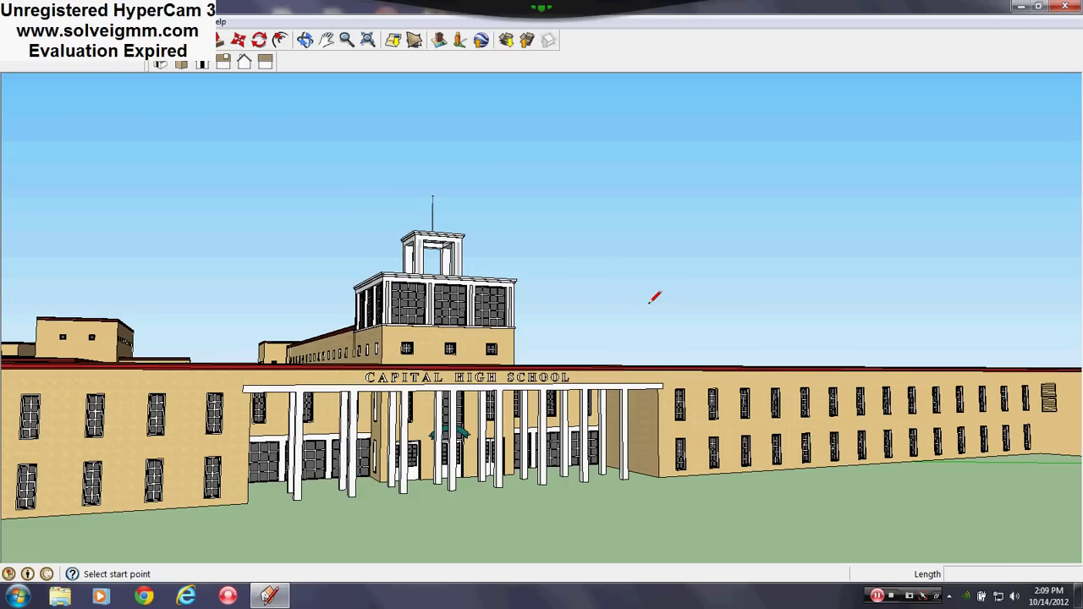
scroll(403, 421, up, 4)
mouse_move(403, 421)
middle_down()
mouse_move(253, 405)
mouse_move(507, 474)
middle_up()
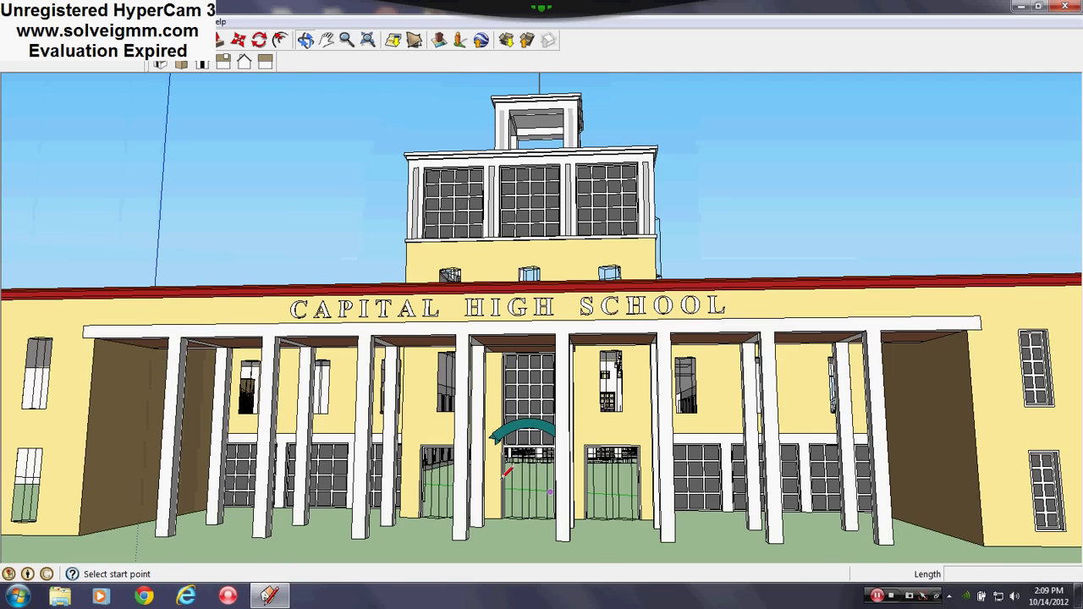
scroll(508, 474, down, 3)
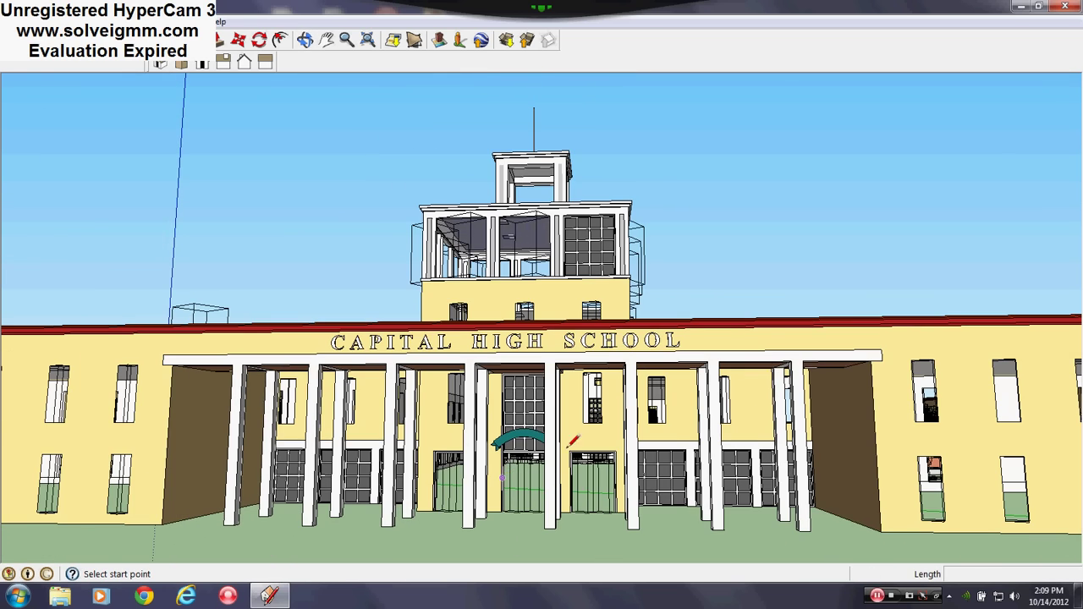
mouse_move(906, 355)
middle_down()
mouse_move(907, 365)
mouse_move(874, 370)
middle_up()
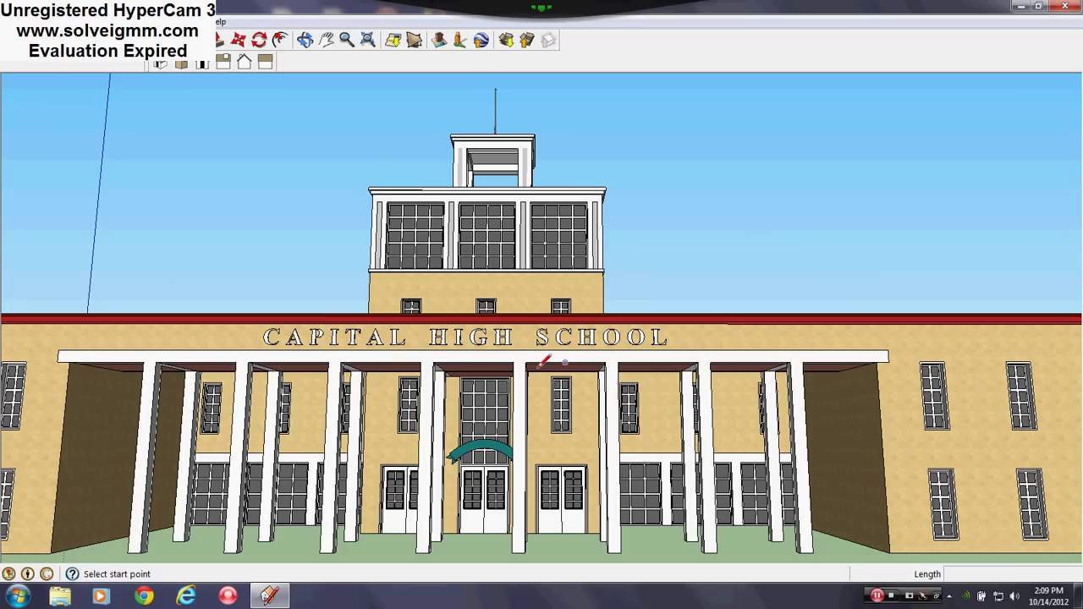
middle_drag(545, 361, 592, 357)
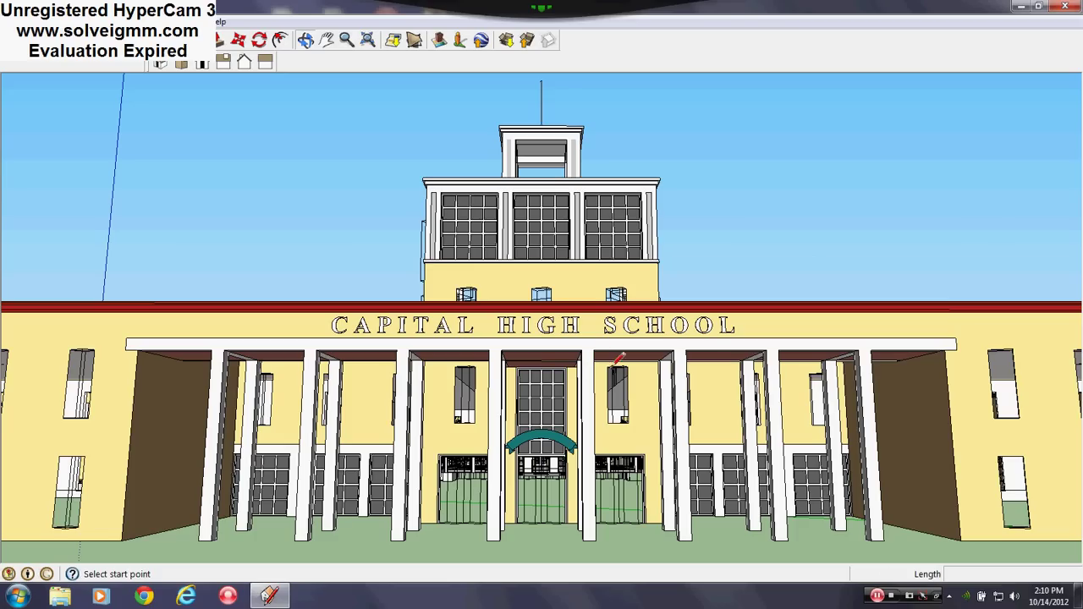